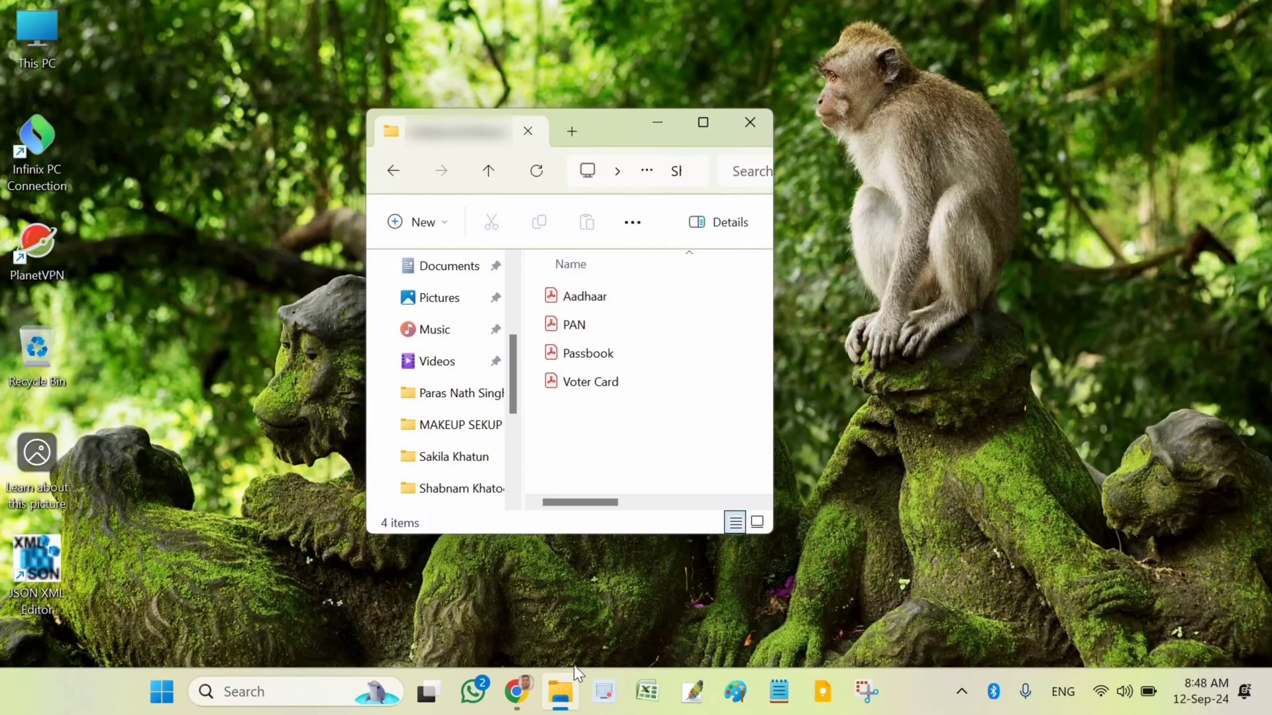
pyautogui.click(515, 701)
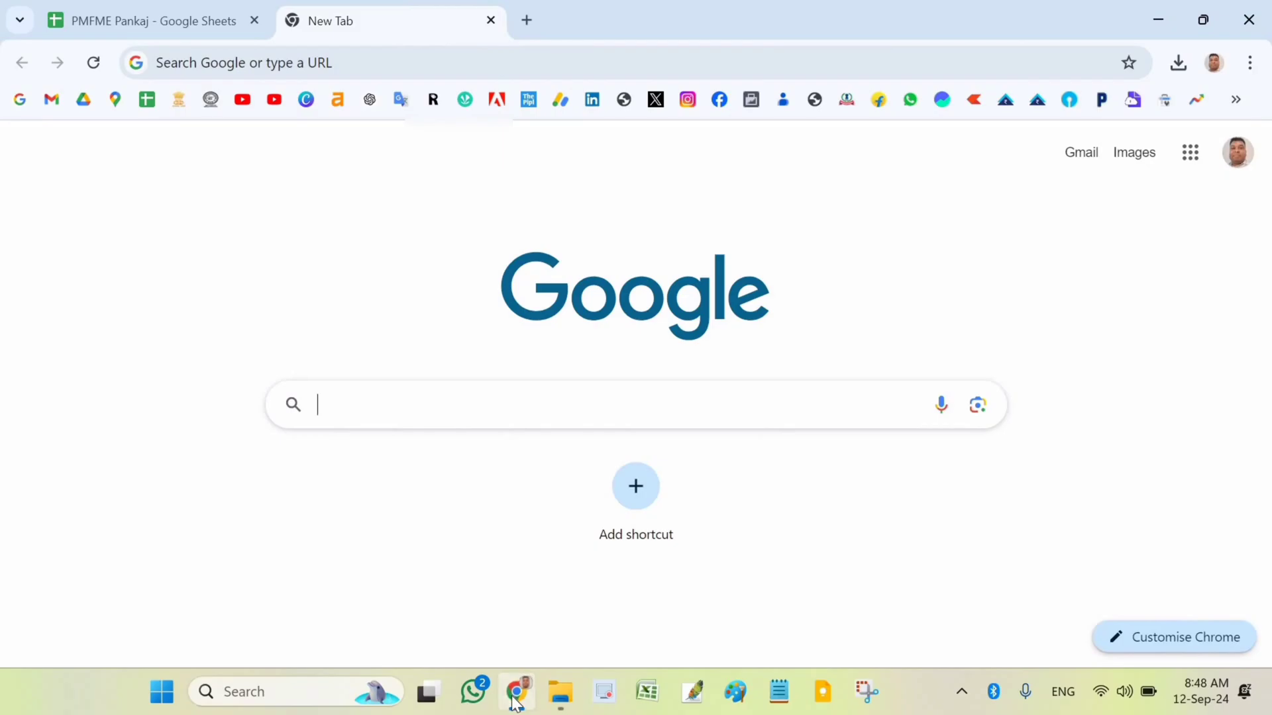
pyautogui.click(514, 701)
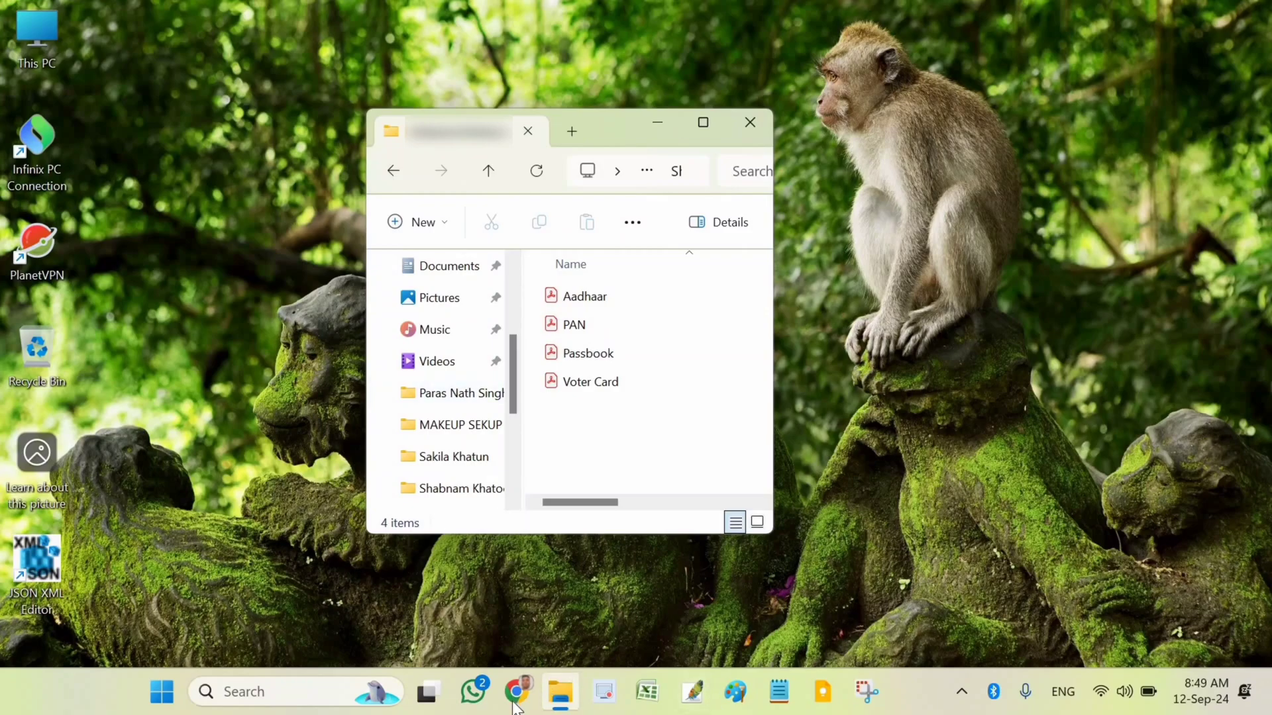
# Go through the Aadhaar, PAN, Passbook and Voter Card PDF files in the applicant's document folder
pyautogui.moveTo(519, 706)
pyautogui.click(604, 299)
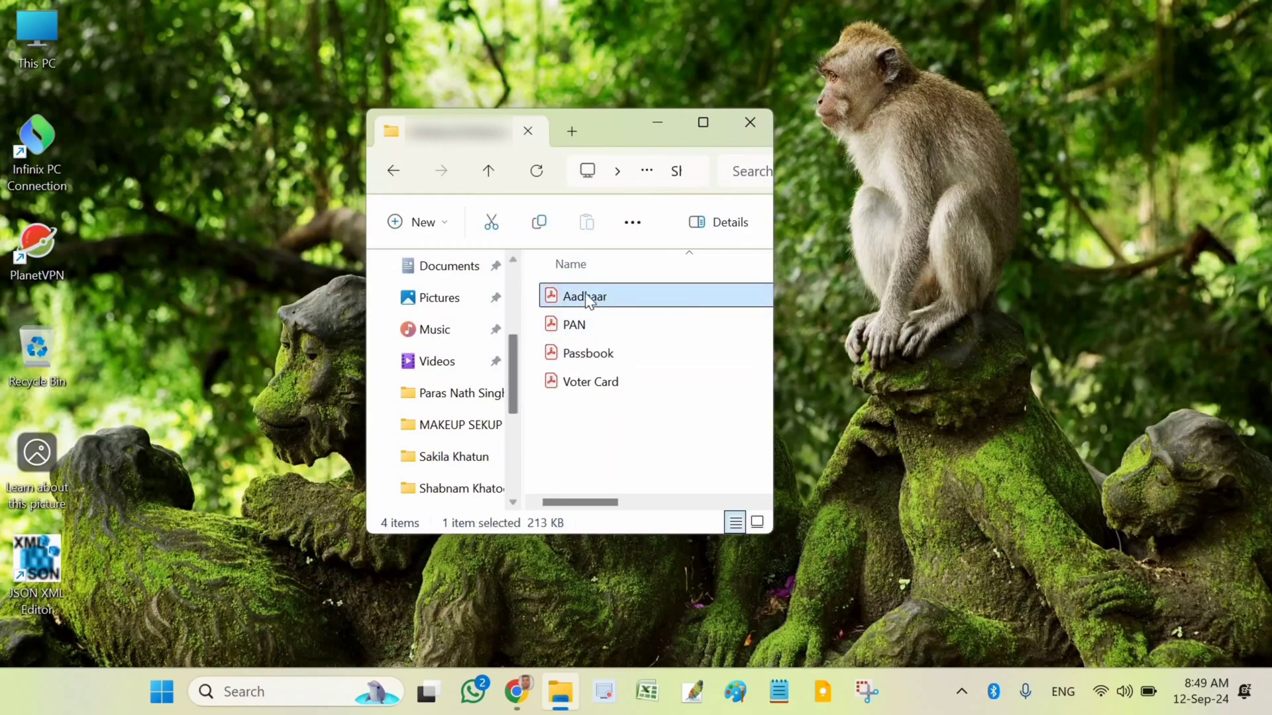
pyautogui.click(586, 327)
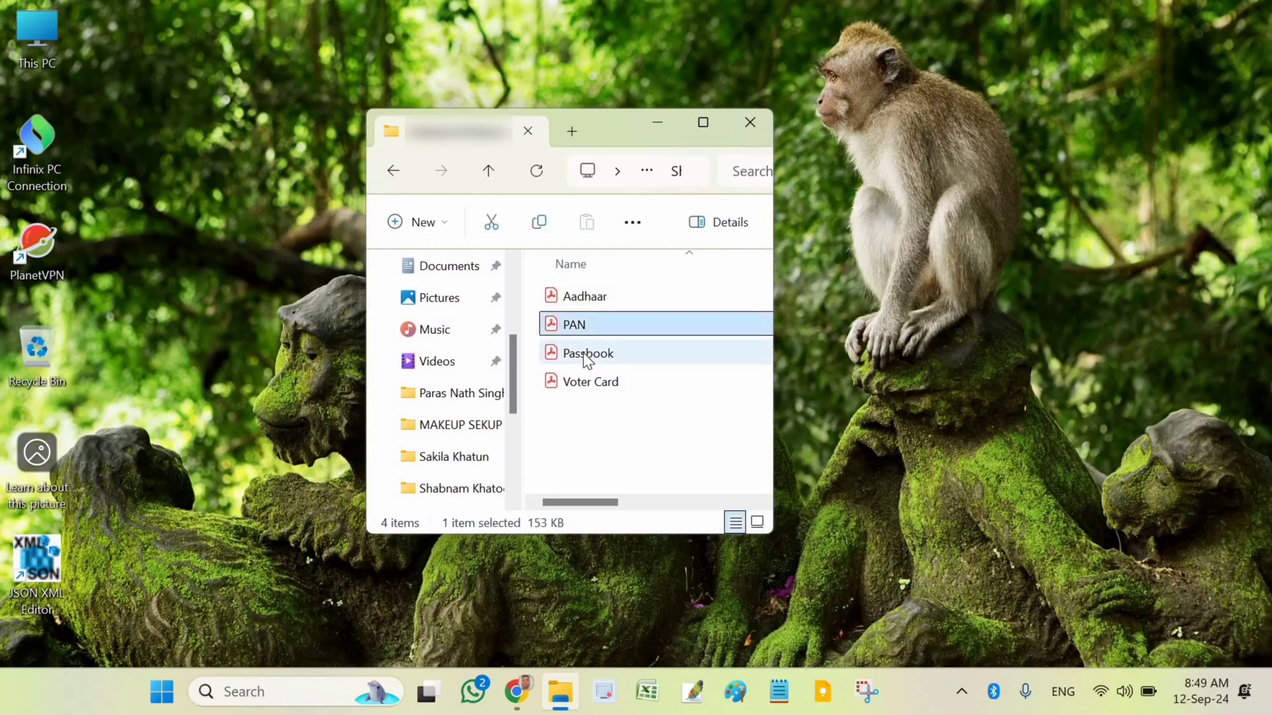
pyautogui.click(586, 356)
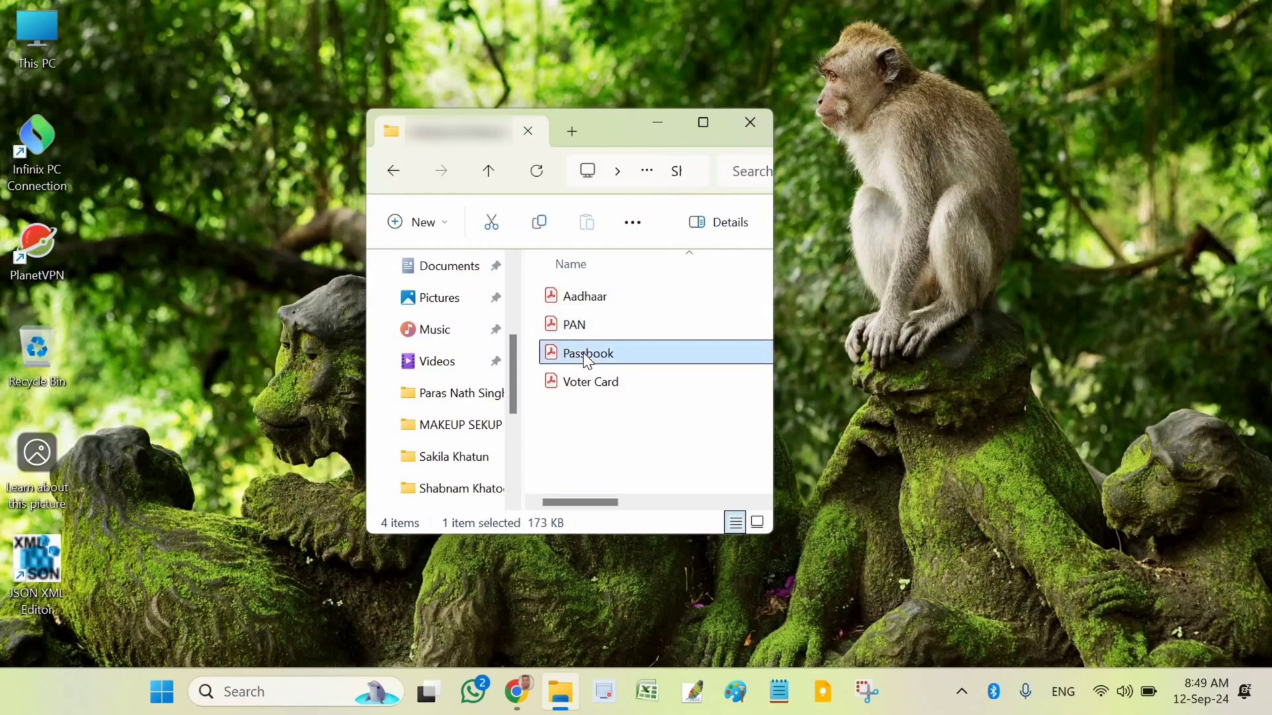
pyautogui.click(616, 387)
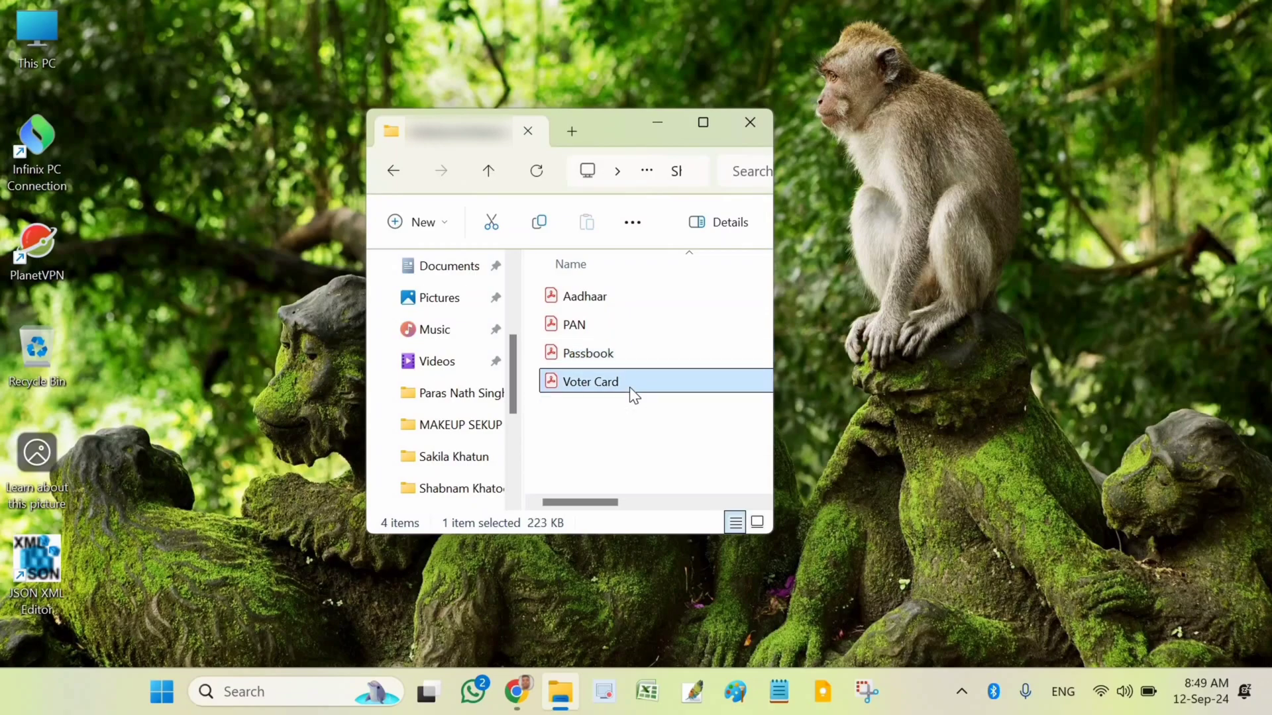
# Switch to Chrome and search Google for "pmfme"
pyautogui.moveTo(629, 387)
pyautogui.click(516, 691)
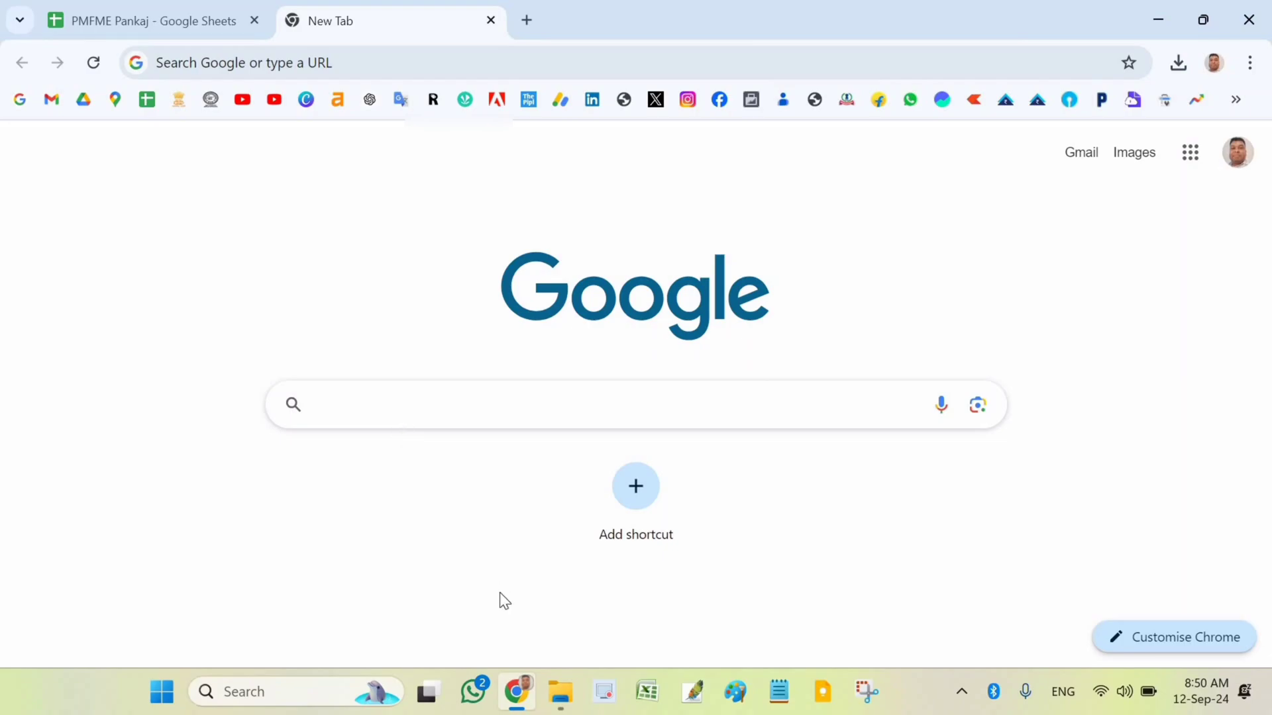
pyautogui.click(353, 408)
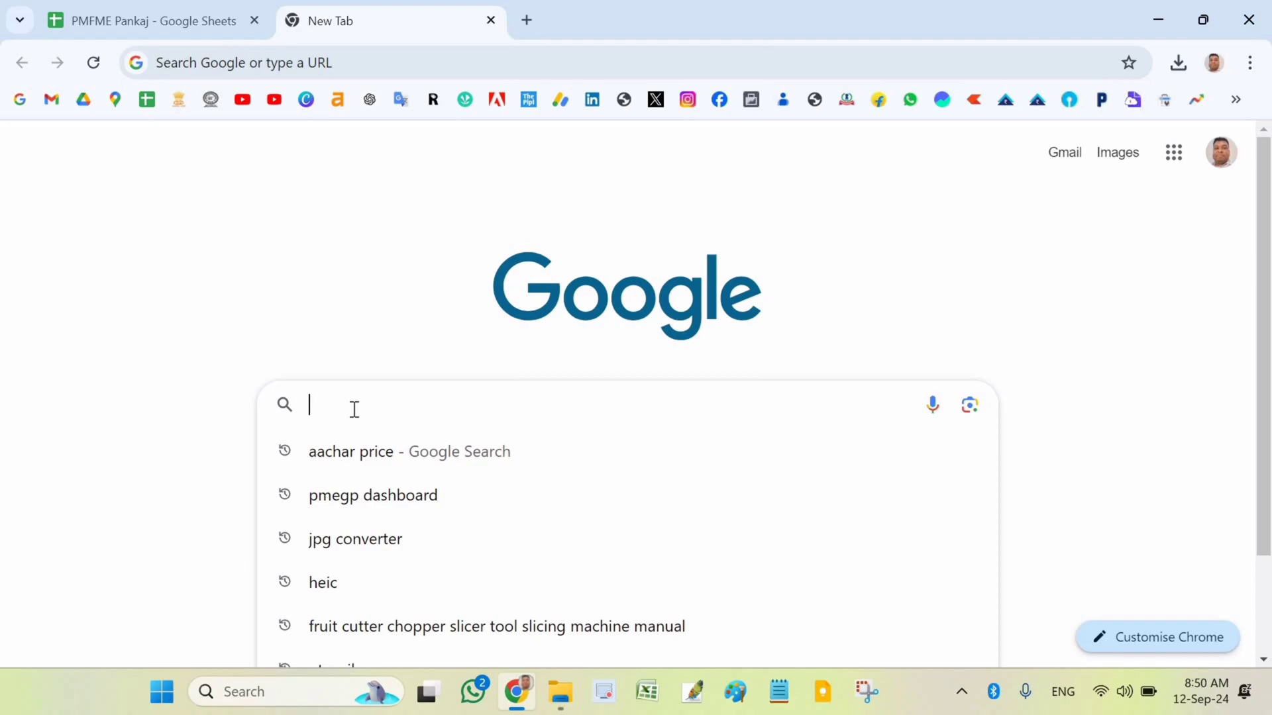
pyautogui.write('pf')
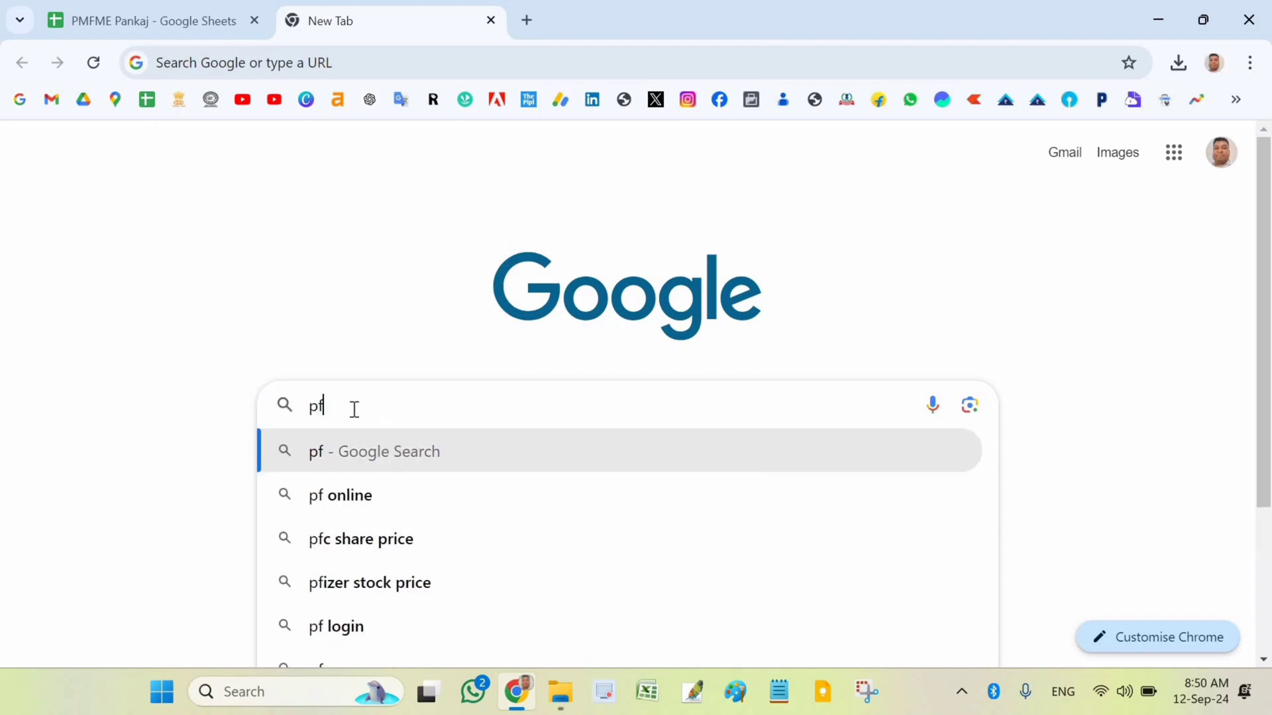
pyautogui.press('BackSpace')
pyautogui.write('mfme')
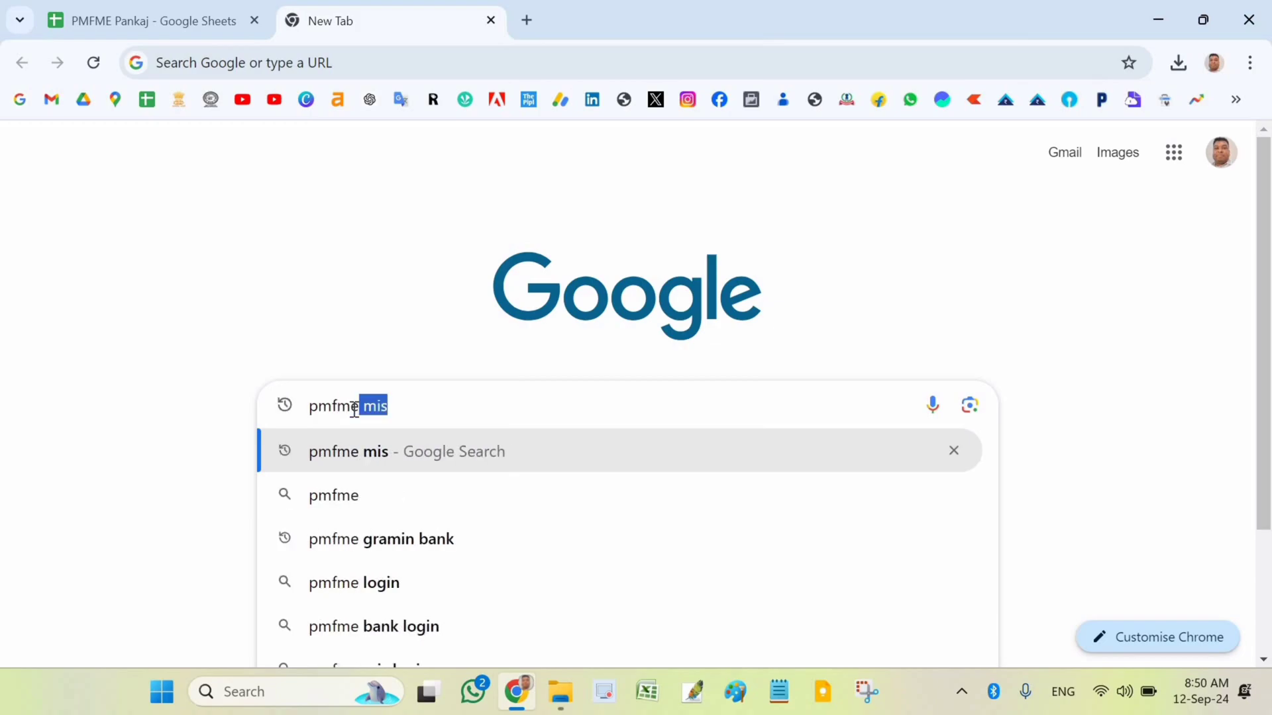
pyautogui.press('BackSpace')
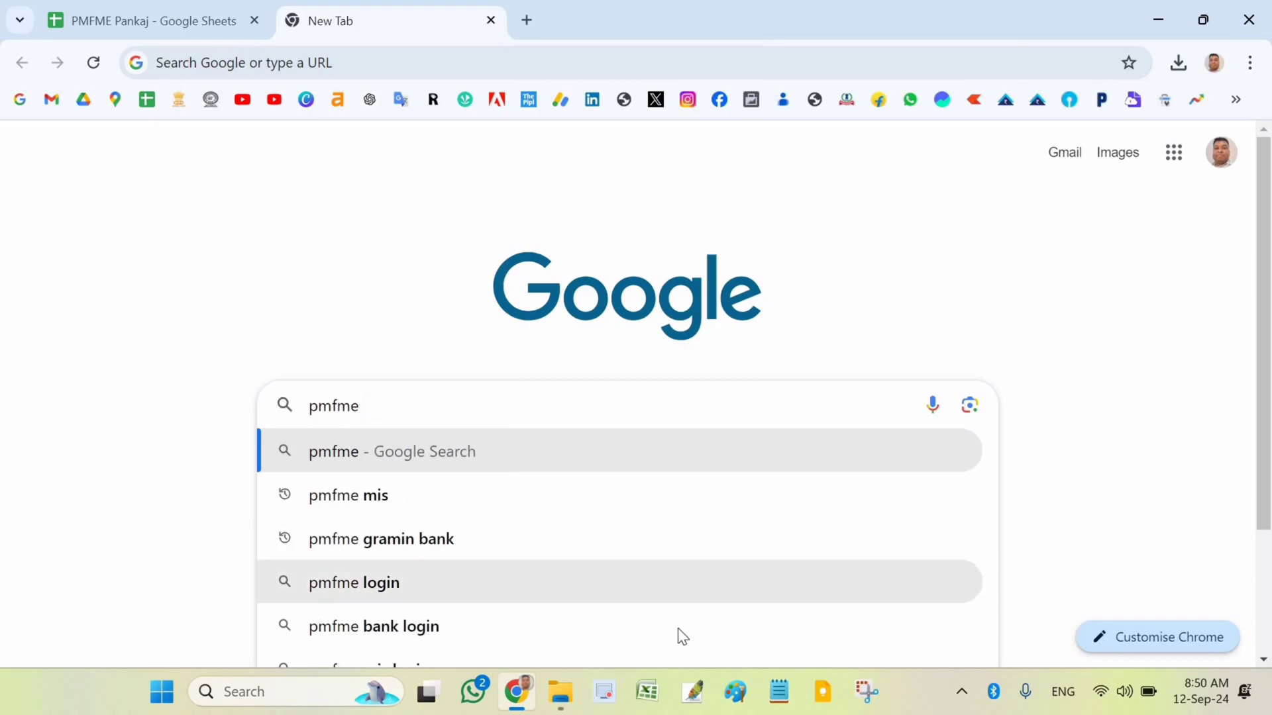
pyautogui.press('Return')
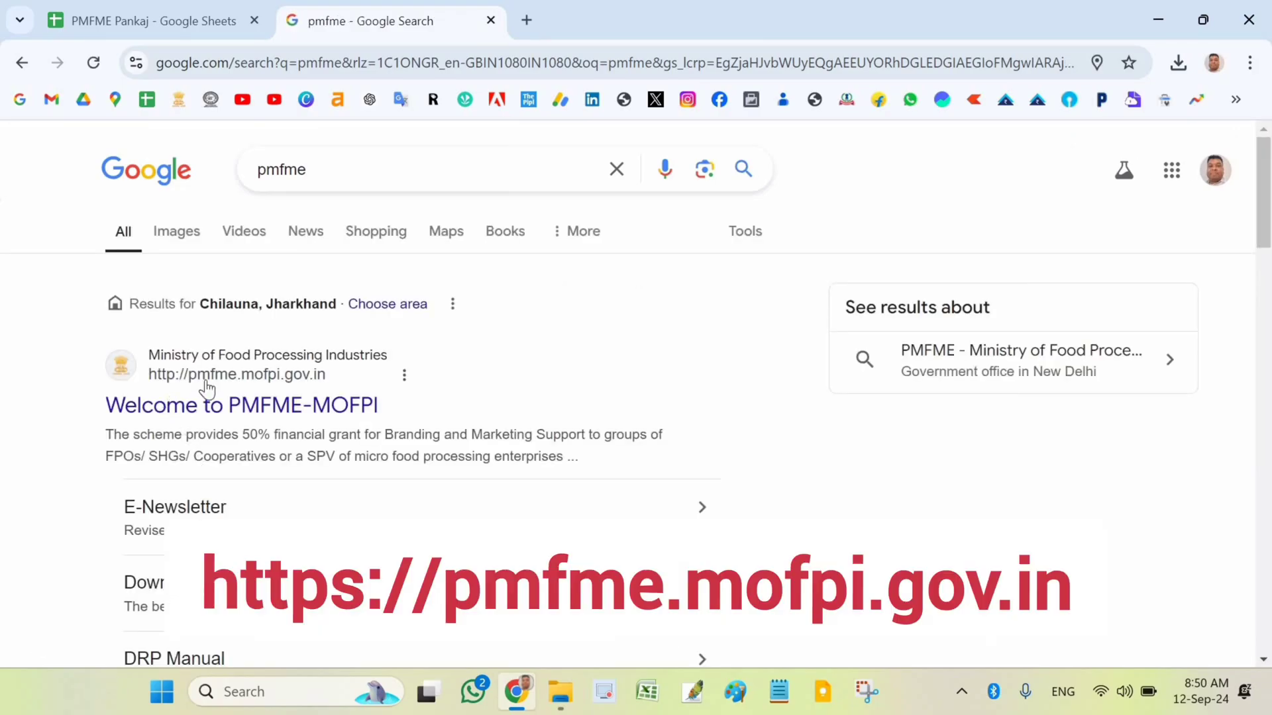
# Open the official PMFME-MOFPI website from the search results and go to its applicant registration form for new users
pyautogui.click(280, 407)
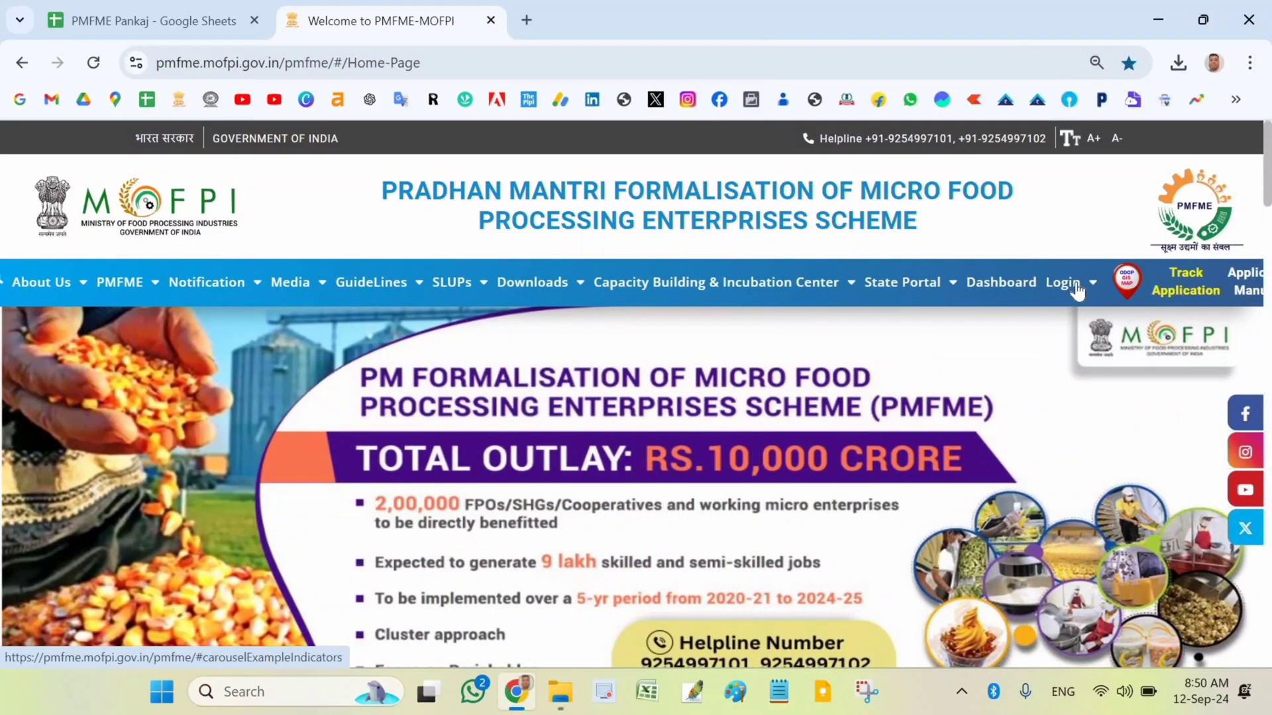
pyautogui.moveTo(1082, 291)
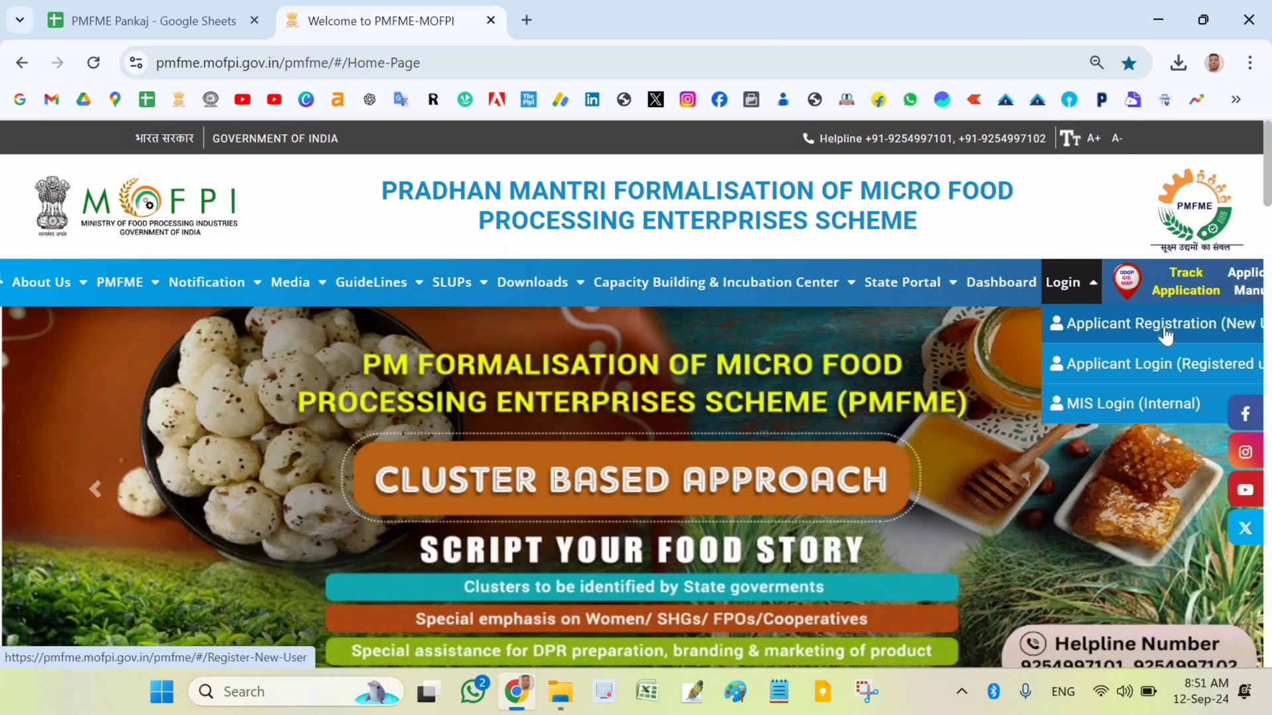
pyautogui.click(1164, 332)
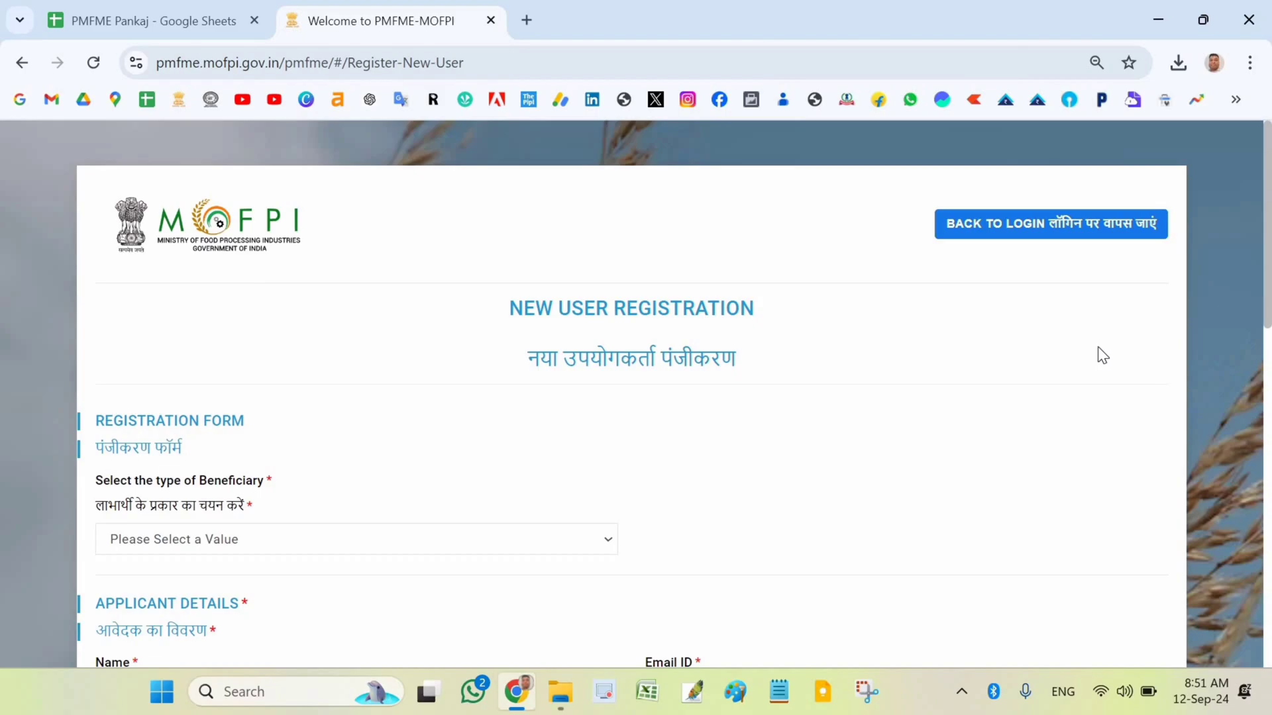
# Look over the new user registration form and set the type of beneficiary to Individual
pyautogui.scroll(-10, 1050, 347)
pyautogui.scroll(6, 1014, 376)
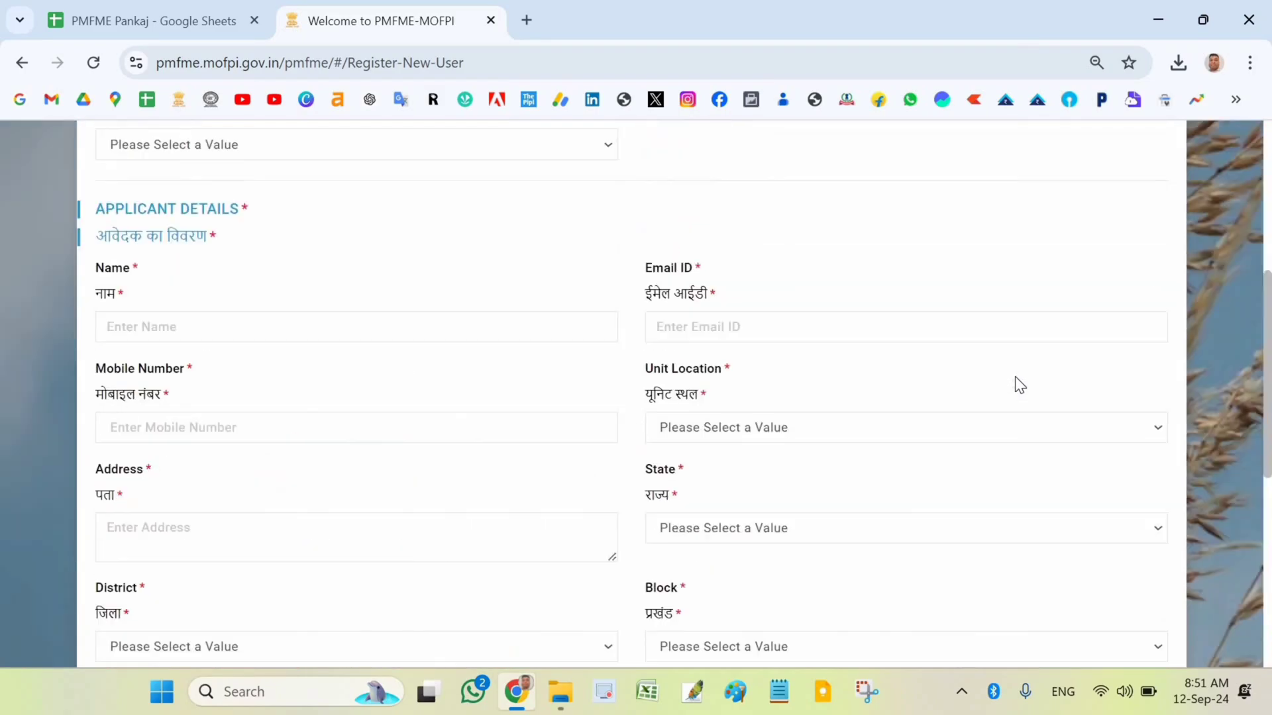
pyautogui.scroll(4, 1015, 376)
pyautogui.scroll(-3, 852, 385)
pyautogui.scroll(3, 596, 424)
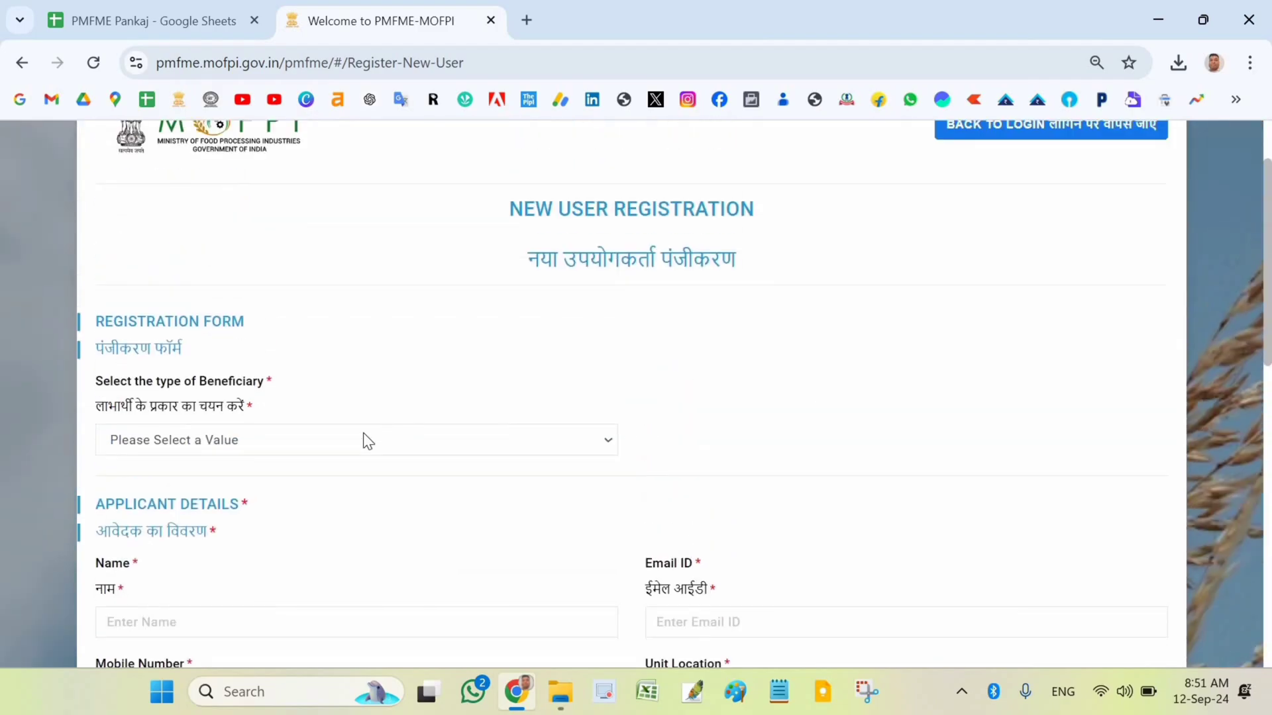
pyautogui.click(289, 445)
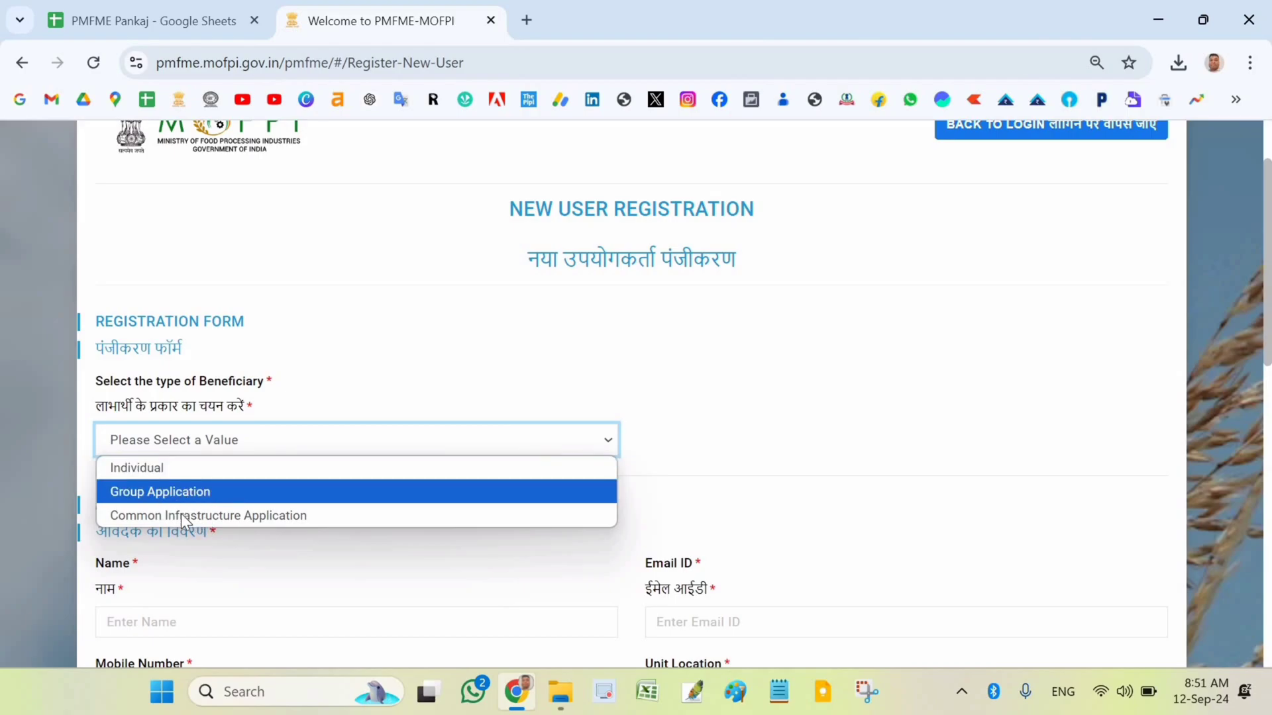
pyautogui.click(156, 466)
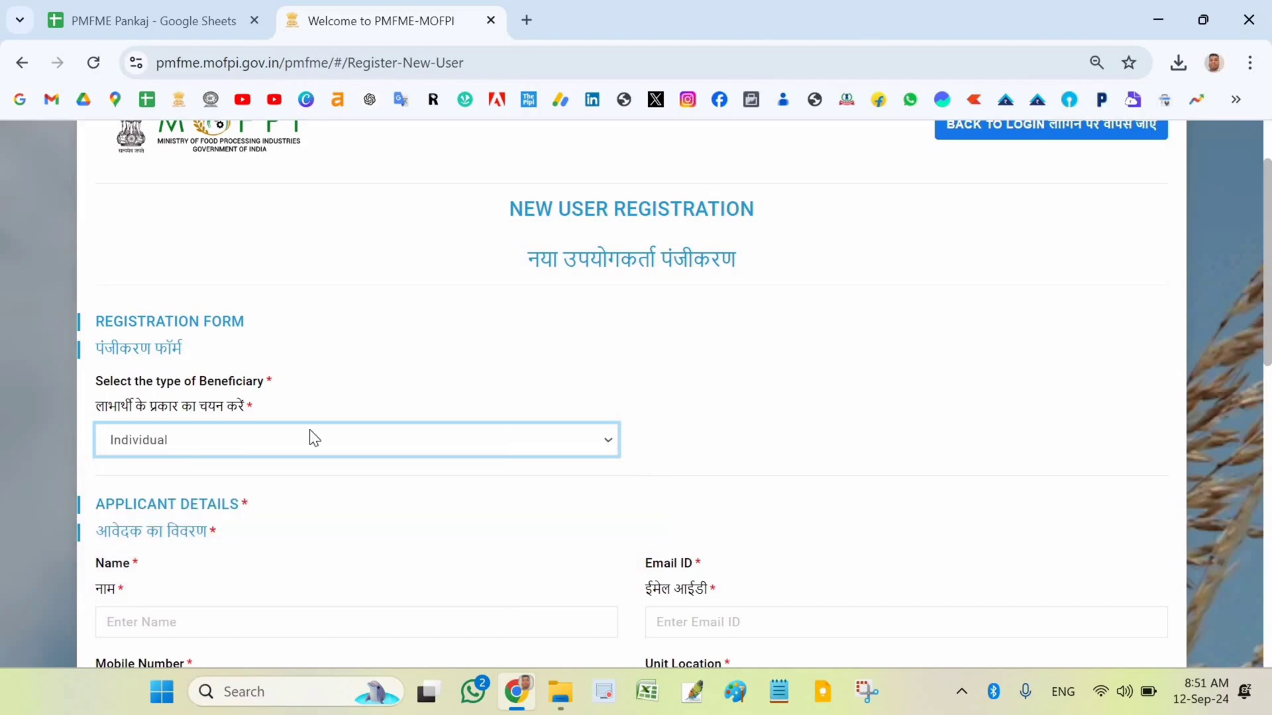
pyautogui.scroll(-1, 261, 383)
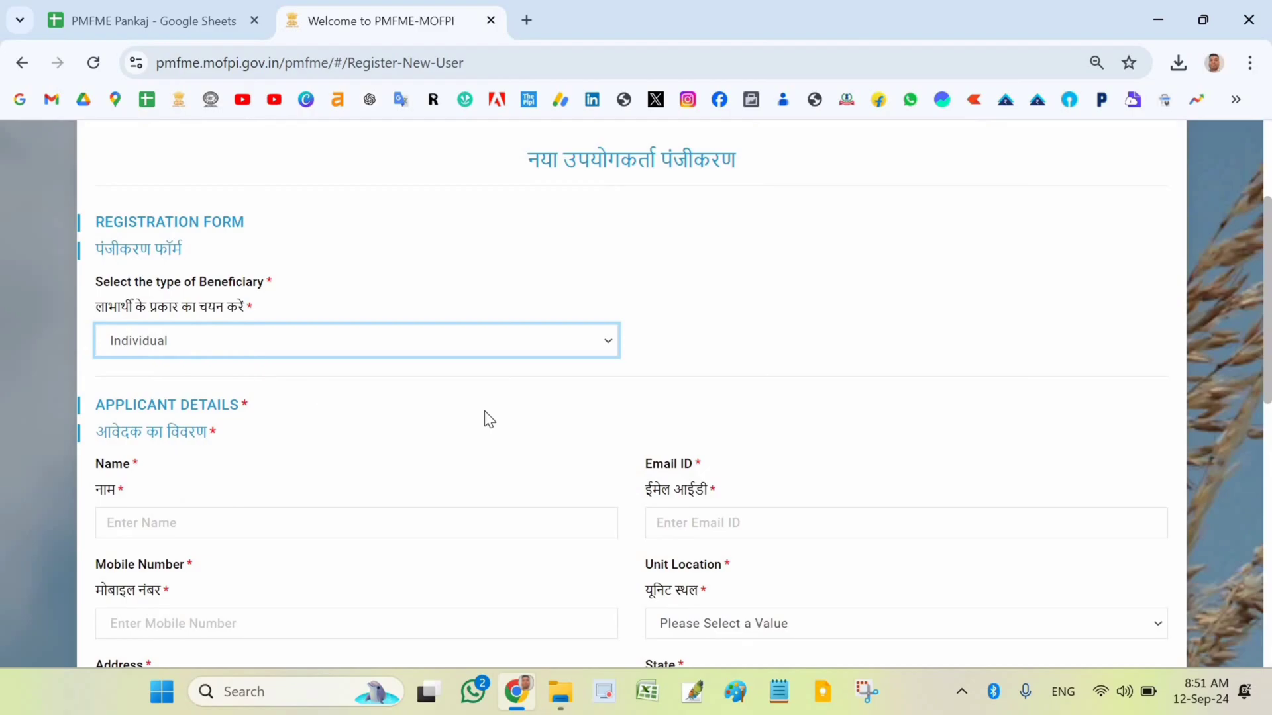
pyautogui.scroll(-1, 148, 415)
pyautogui.click(149, 415)
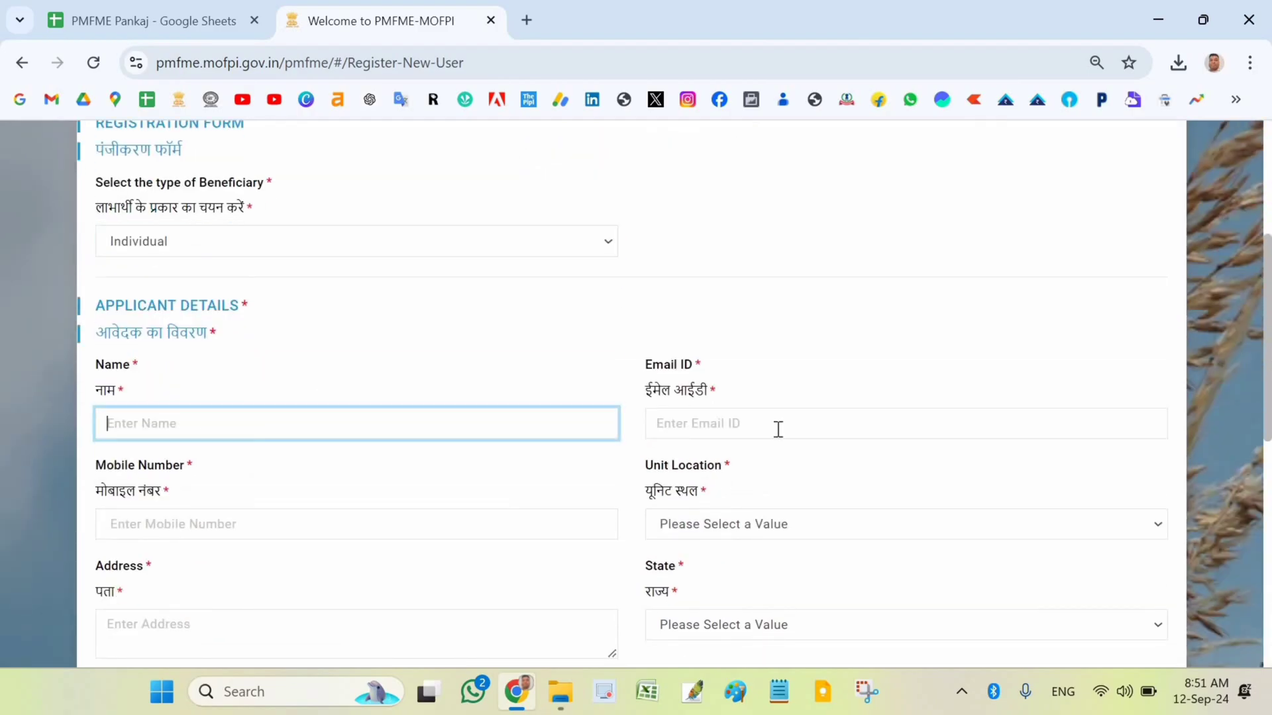
pyautogui.click(762, 436)
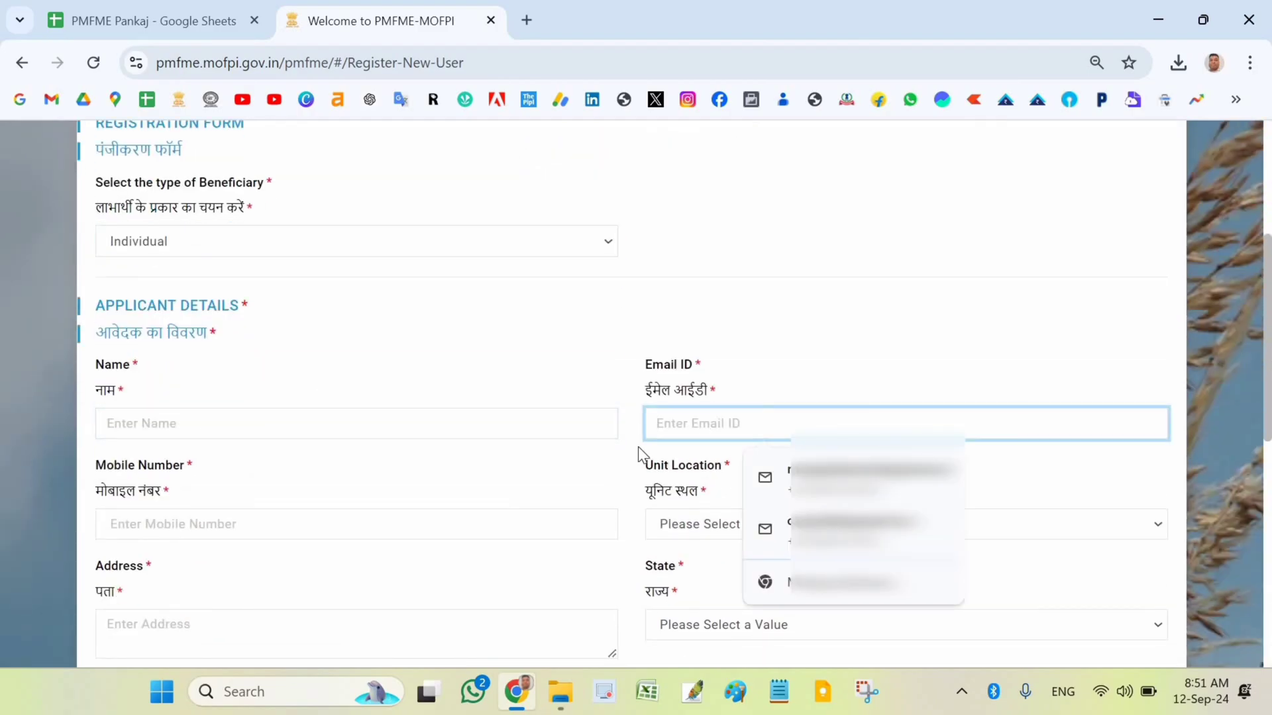
pyautogui.click(185, 501)
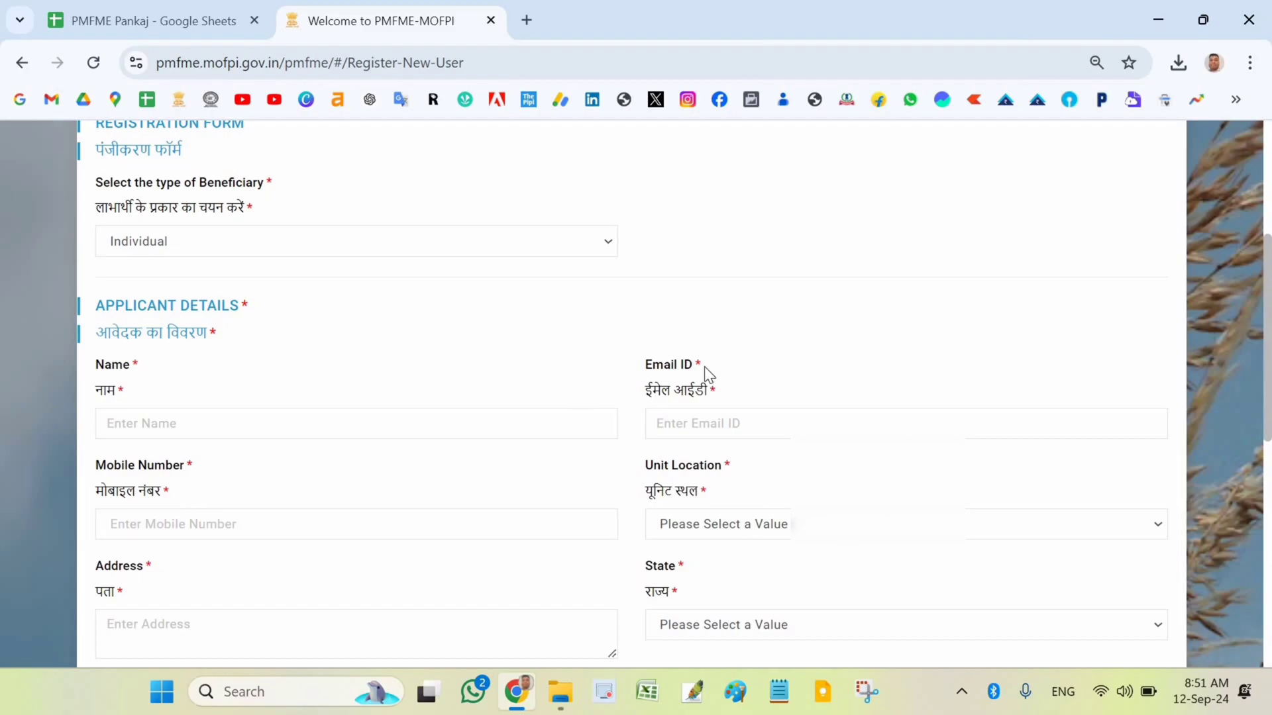
# Set the applicant's unit location to Rural and the state to Jharkhand
pyautogui.scroll(-1, 728, 391)
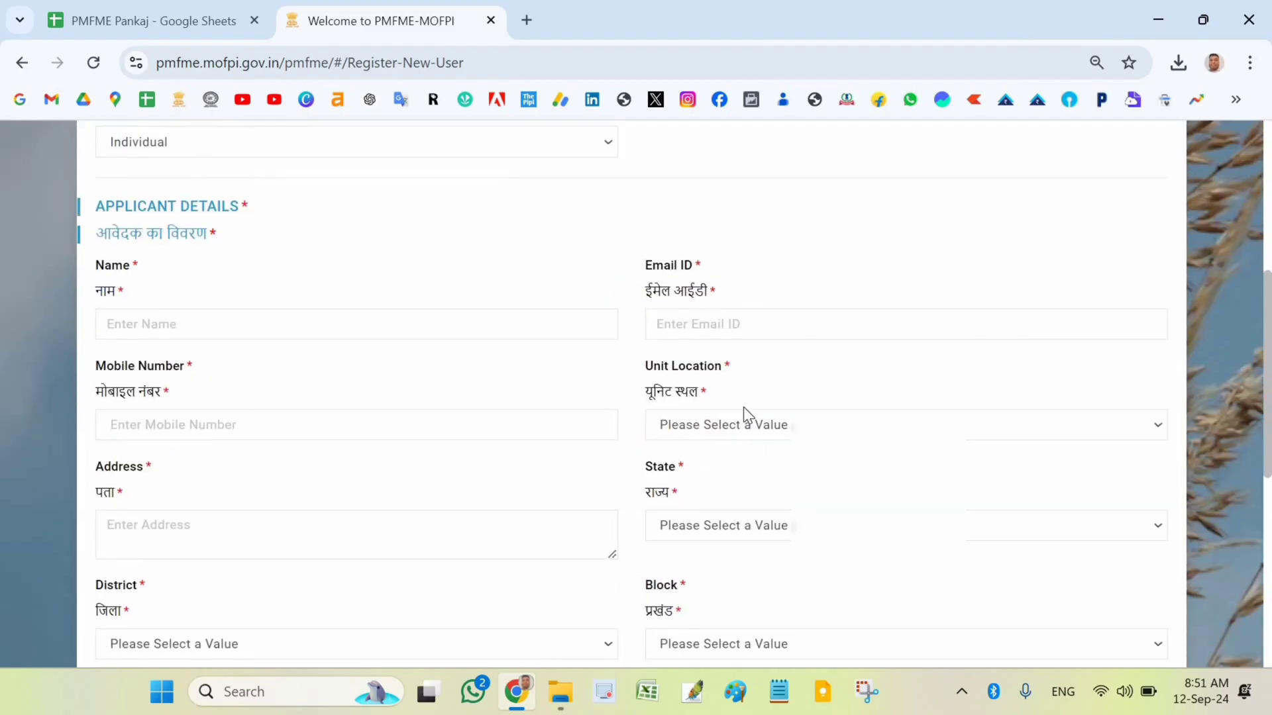
pyautogui.click(809, 427)
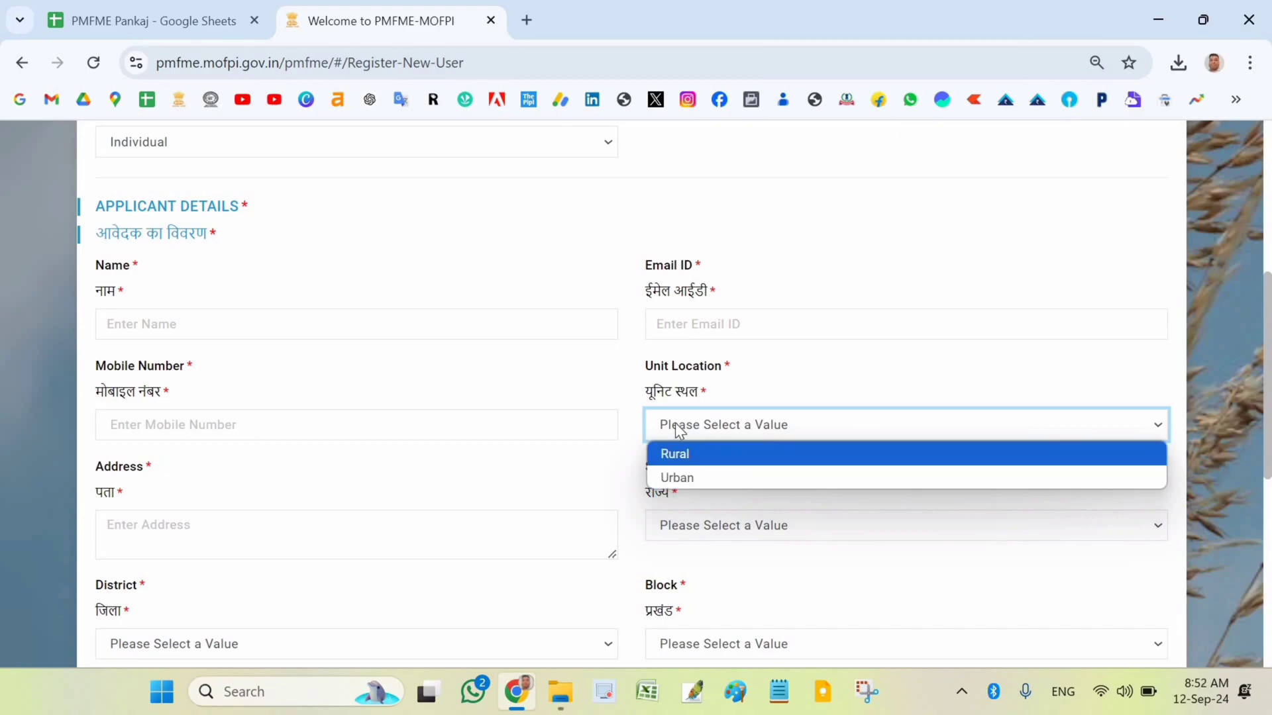
pyautogui.click(680, 449)
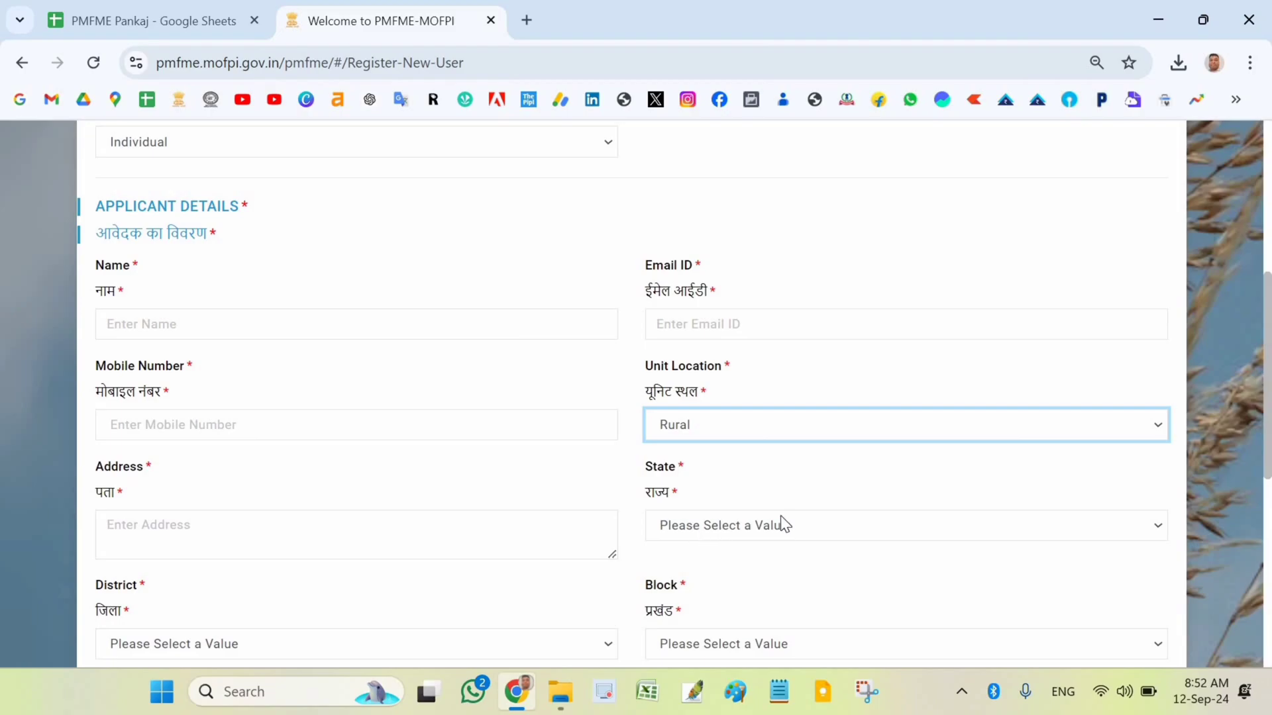
pyautogui.scroll(-1, 751, 429)
pyautogui.click(750, 425)
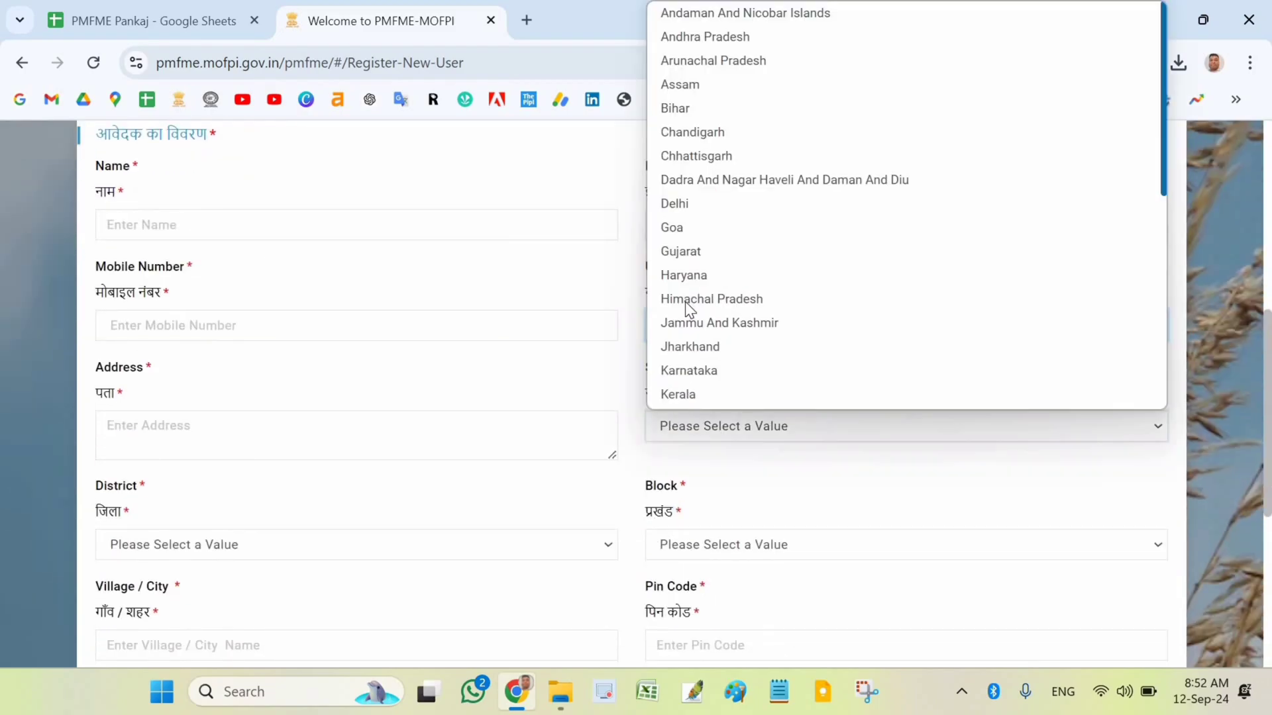
pyautogui.press('Down')
pyautogui.press('Return')
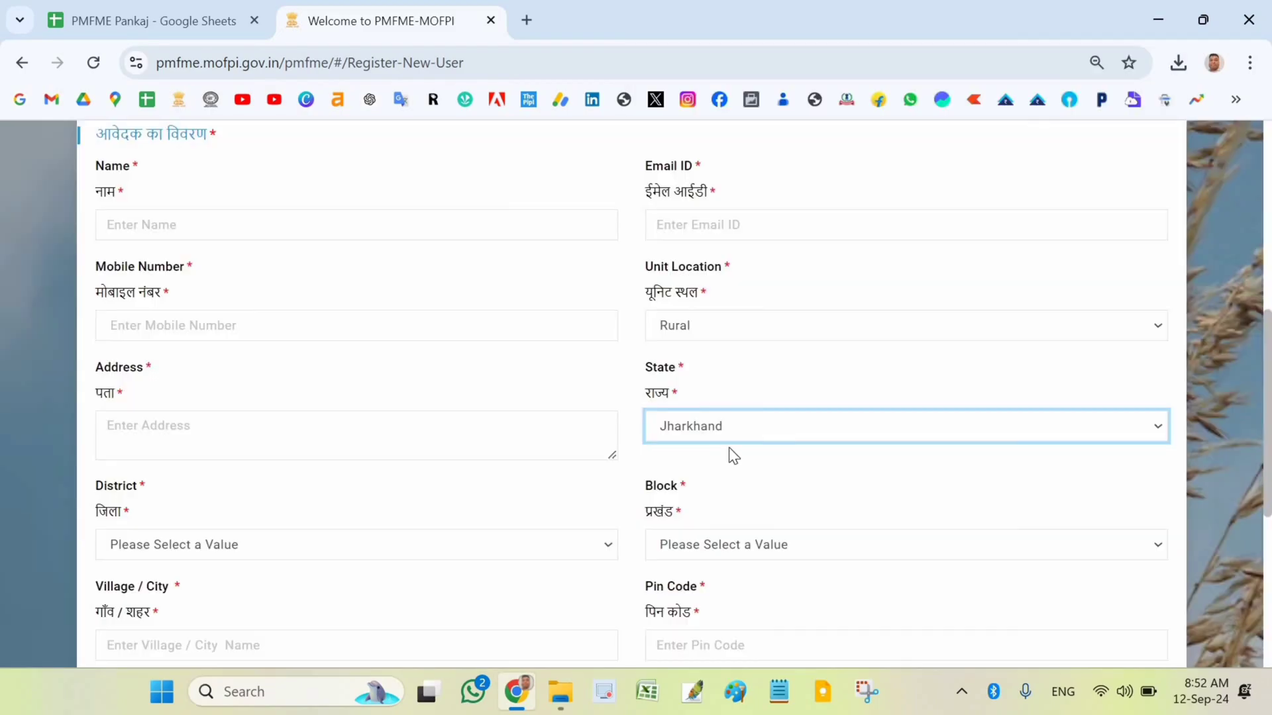
# Choose Godda as the district and THAKURGANGTI as the block in the applicant details
pyautogui.scroll(-1, 260, 476)
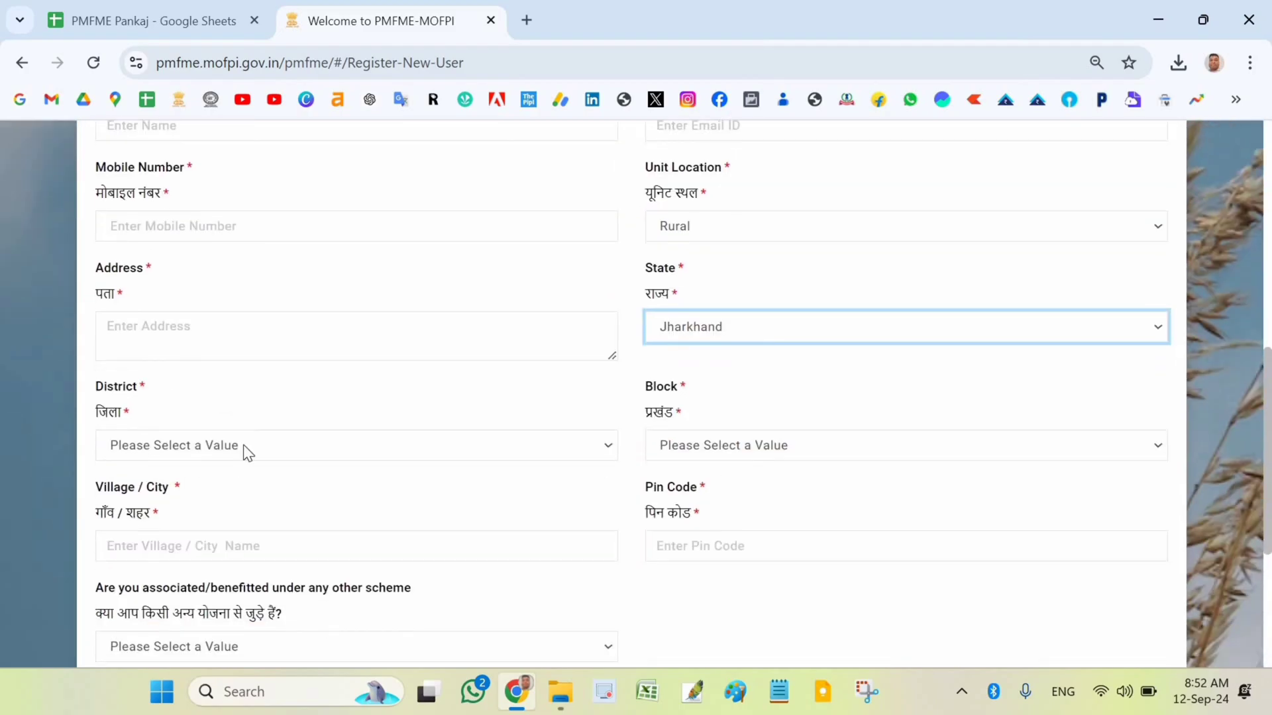
pyautogui.click(286, 445)
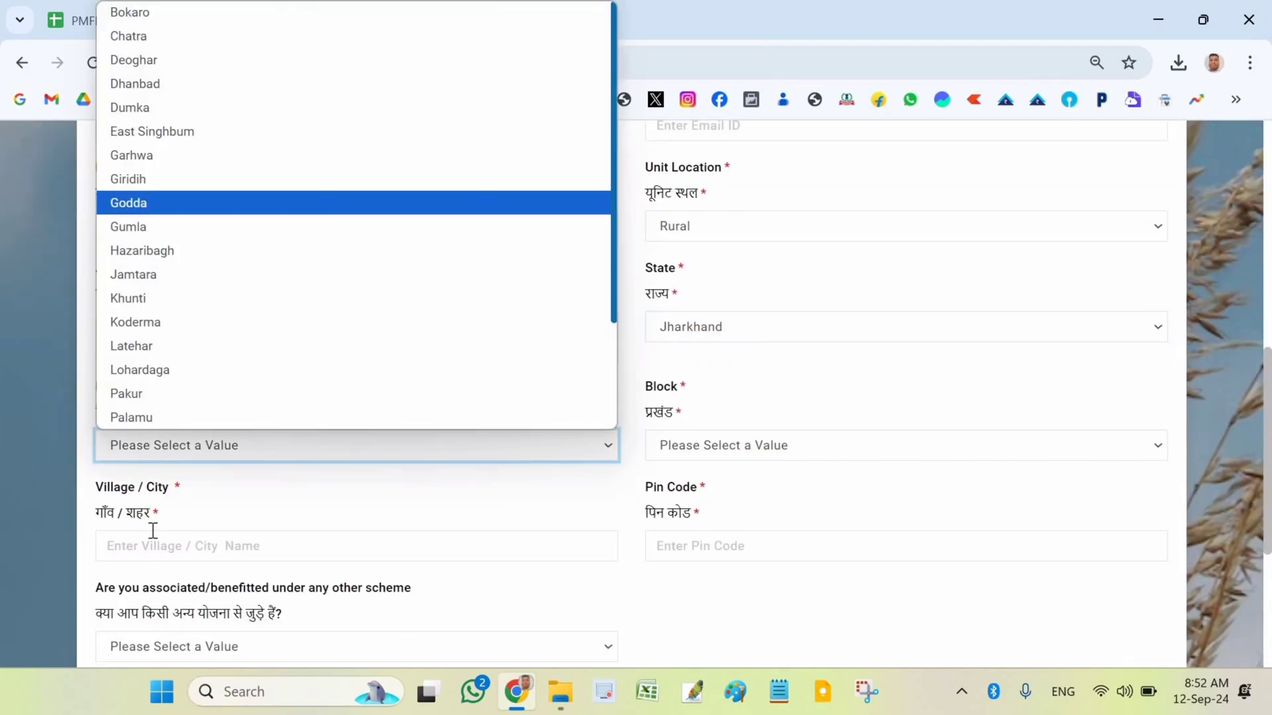
pyautogui.press('Return')
pyautogui.click(715, 439)
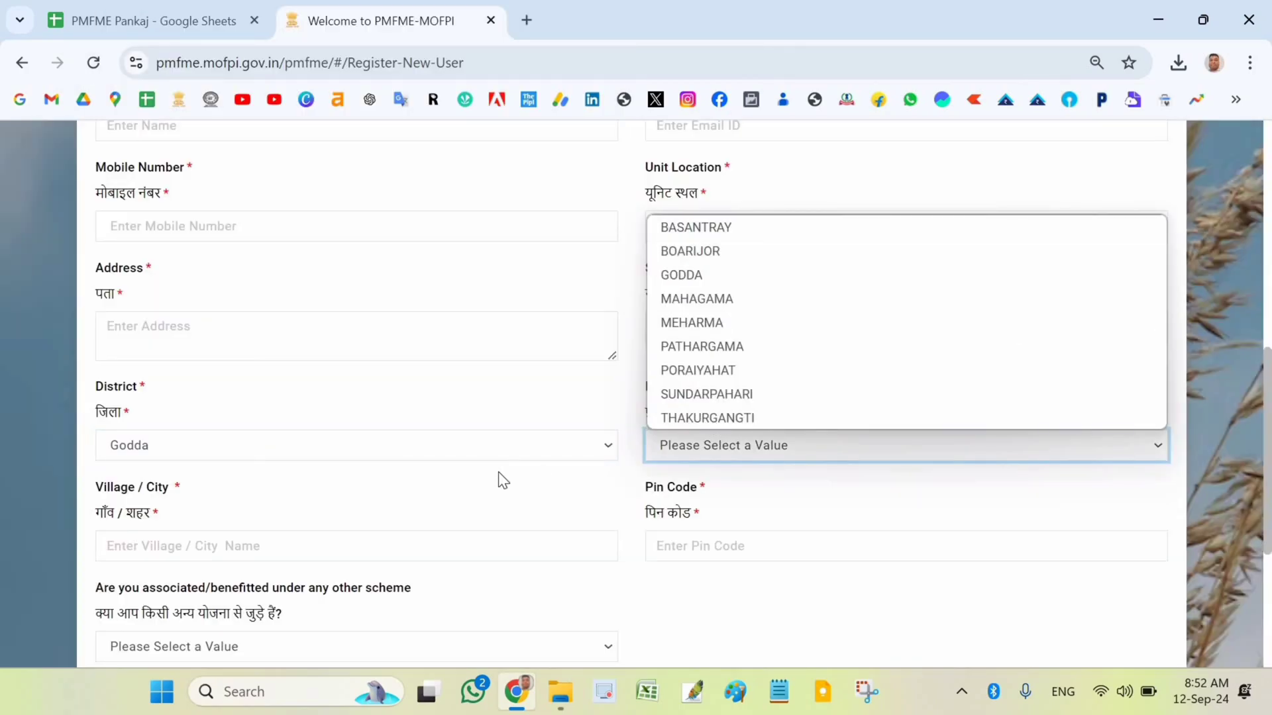
pyautogui.press('Return')
# Answer the question about being associated with or benefitted under any other scheme with Not Applicable
pyautogui.scroll(-1, 707, 569)
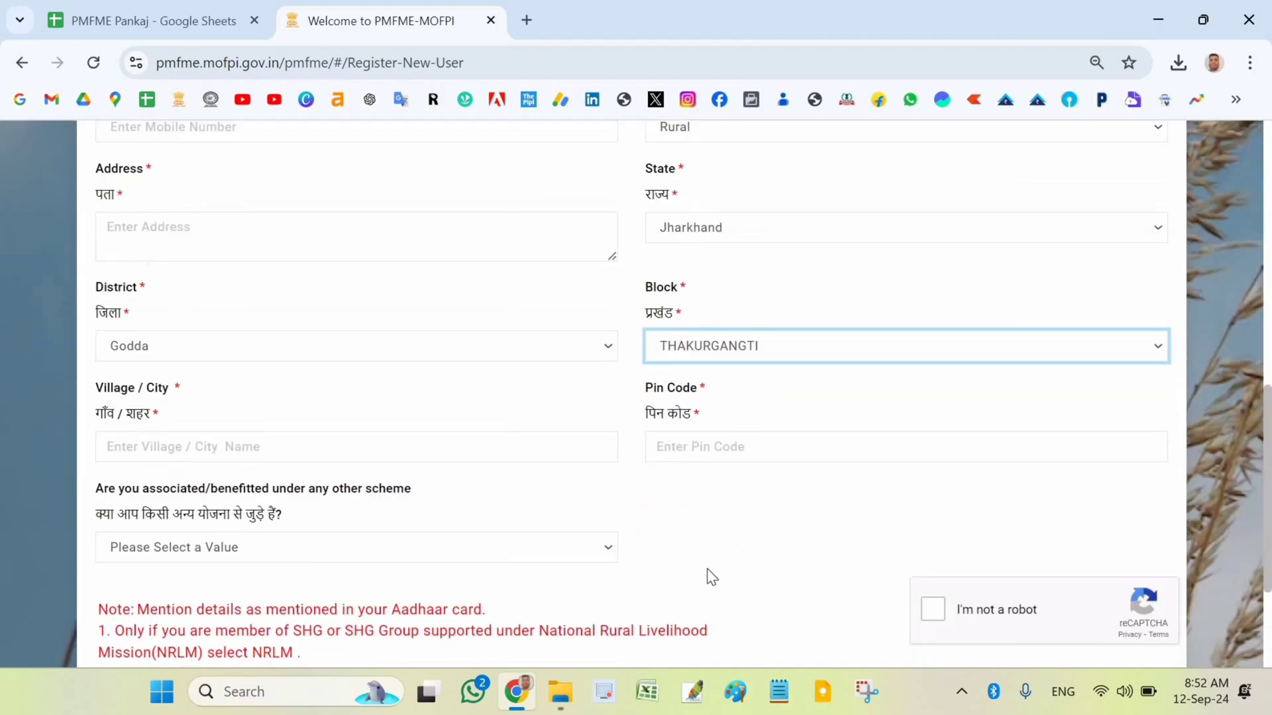
pyautogui.scroll(-1, 710, 536)
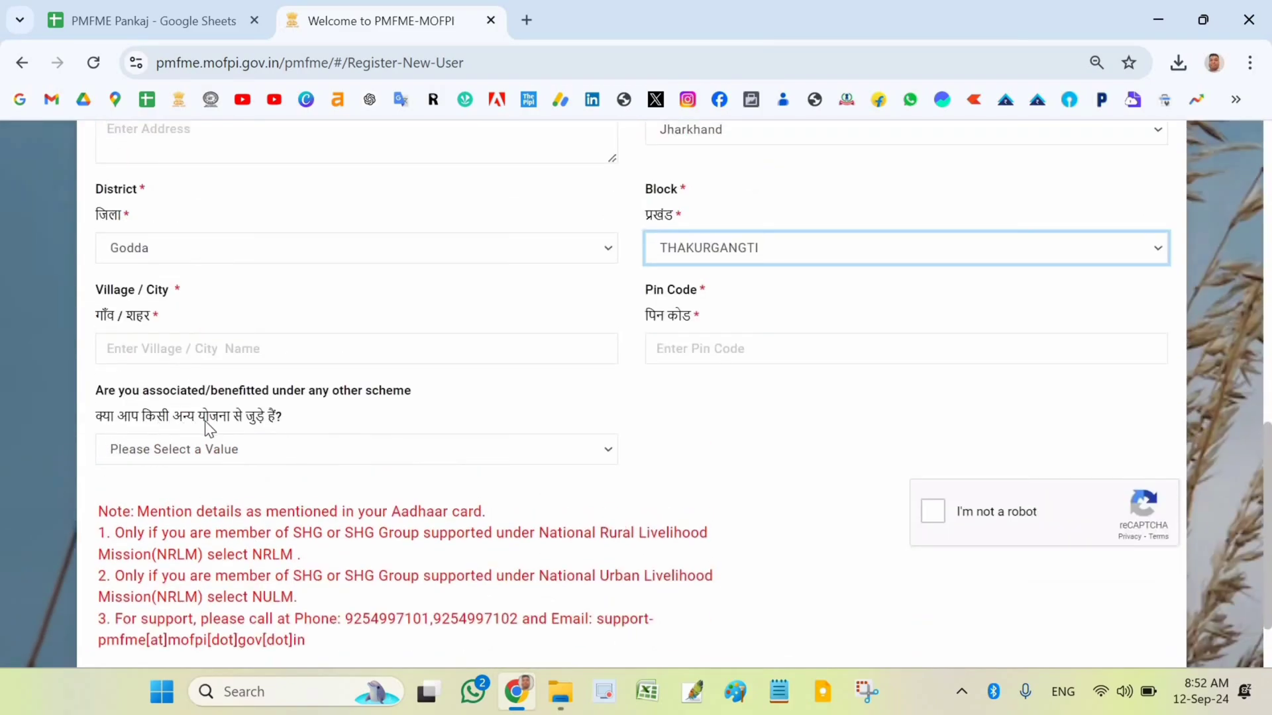
pyautogui.click(327, 448)
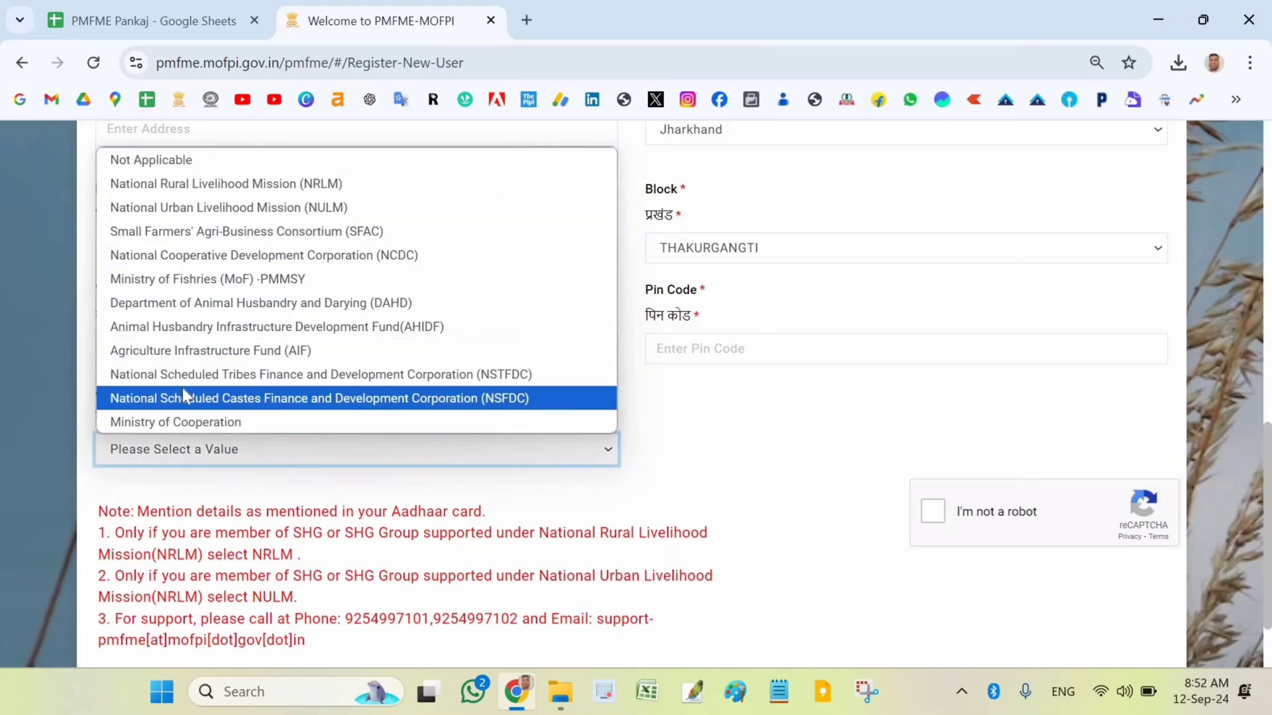
pyautogui.click(159, 159)
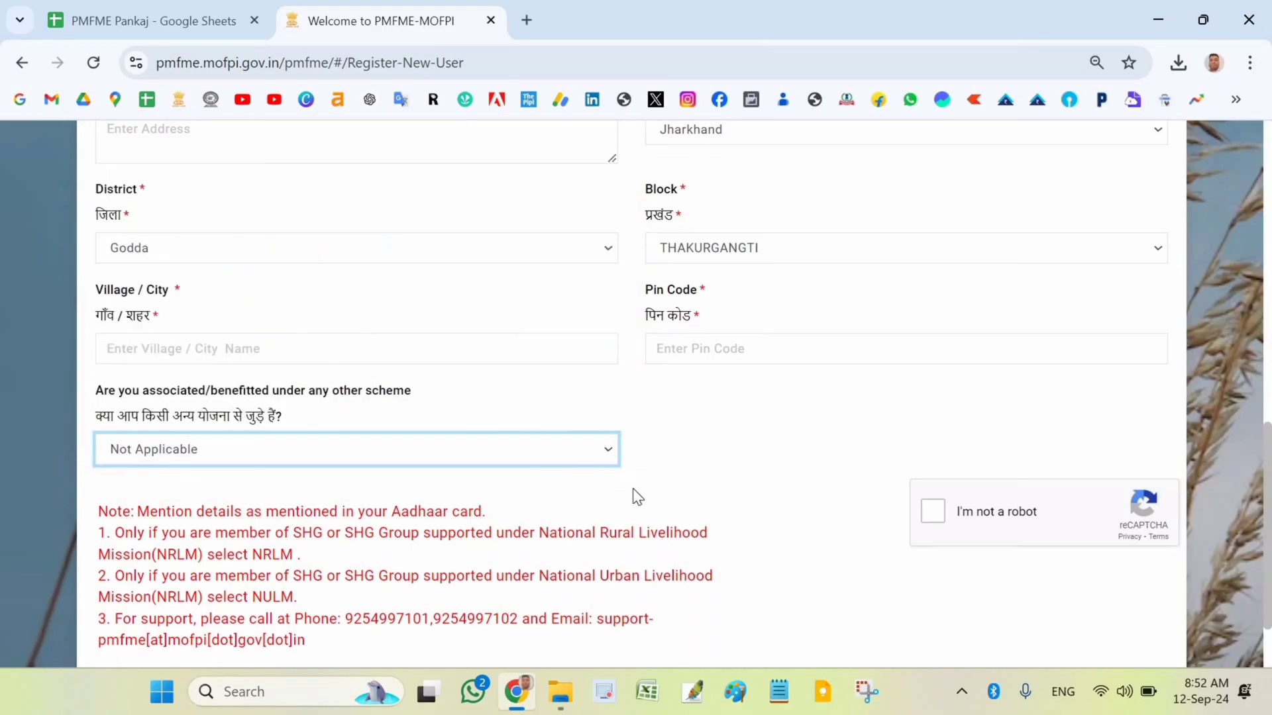
# Look over the registration form's applicant detail fields, the notes on scheme membership and the robot verification
pyautogui.click(711, 480)
pyautogui.scroll(5, 710, 478)
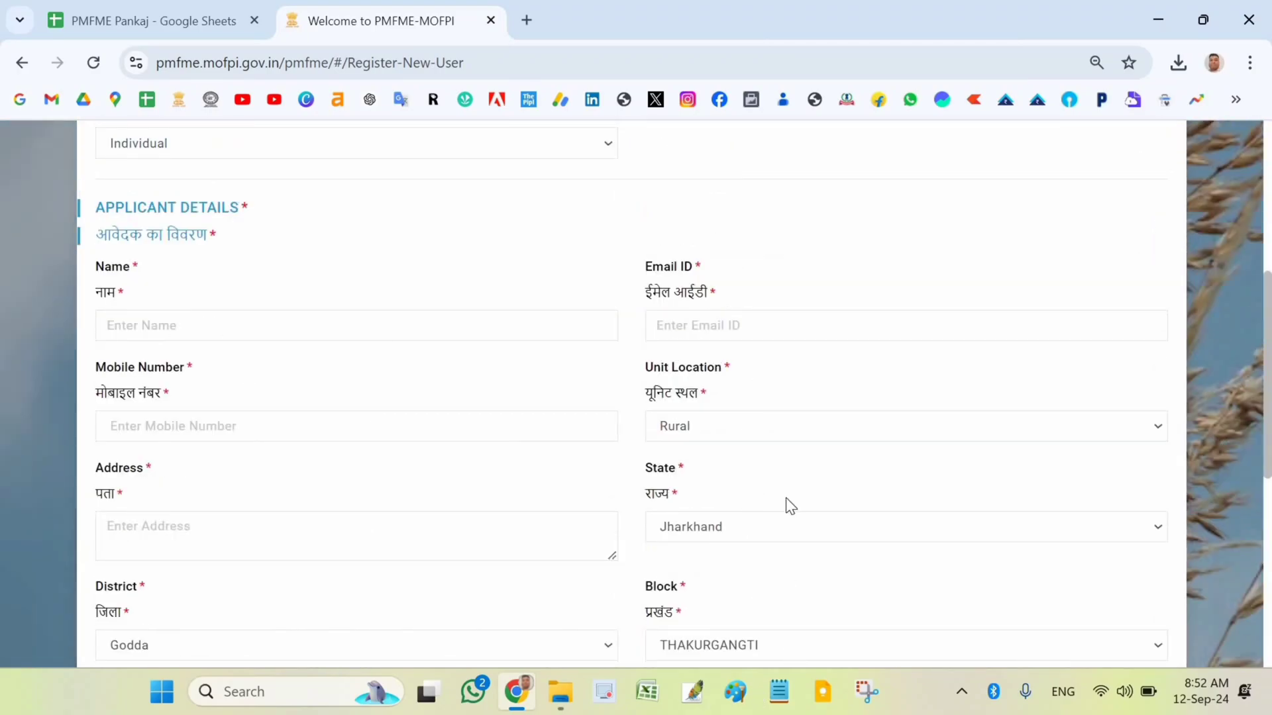
pyautogui.scroll(-3, 727, 517)
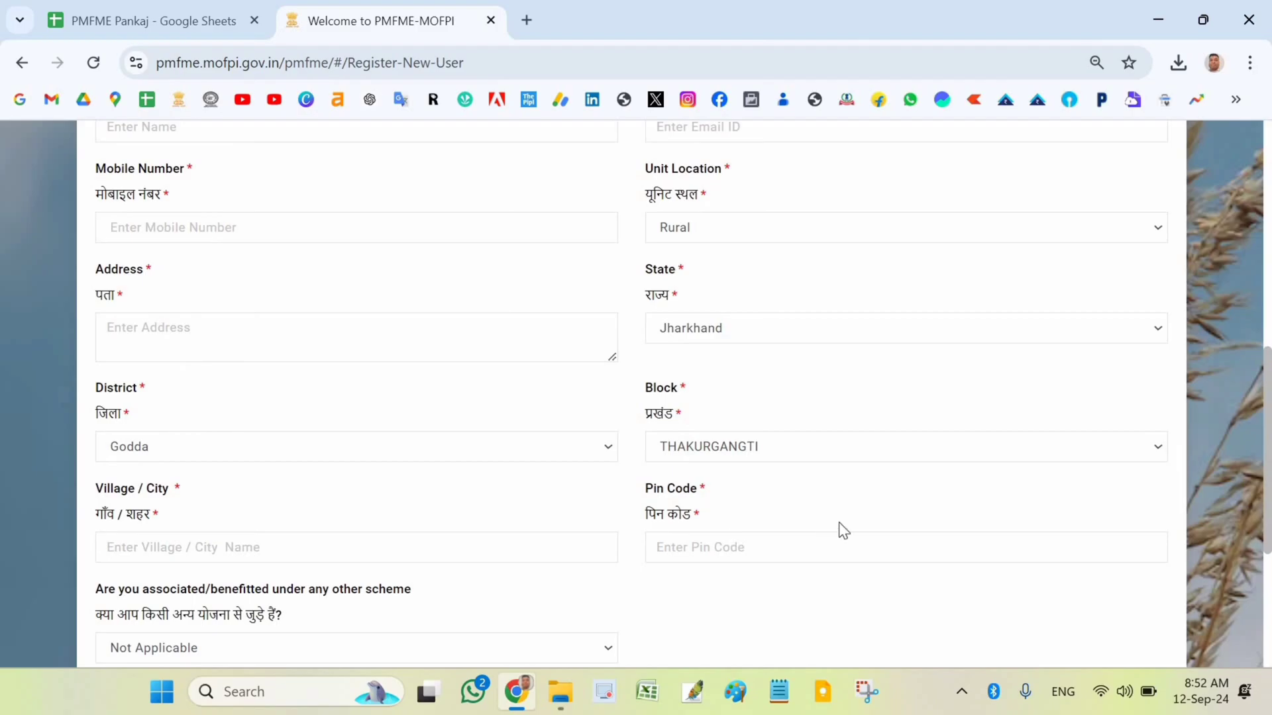
pyautogui.scroll(-3, 822, 523)
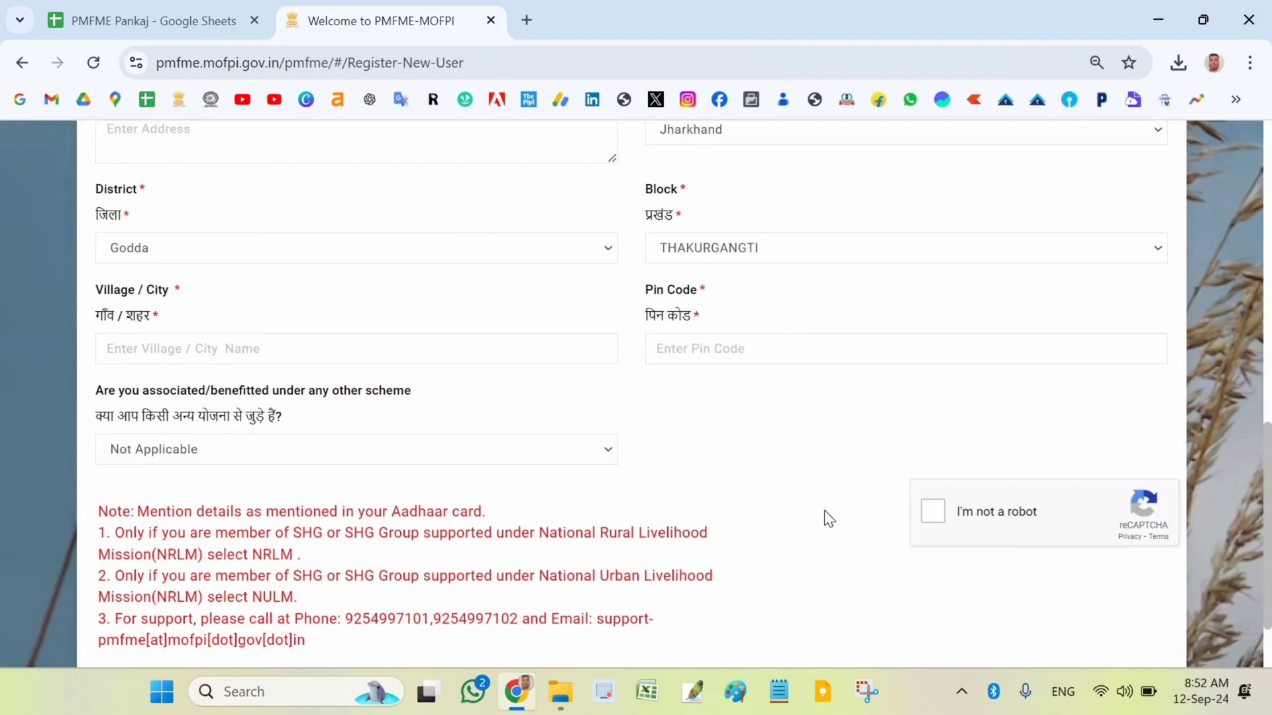
pyautogui.scroll(-2, 699, 510)
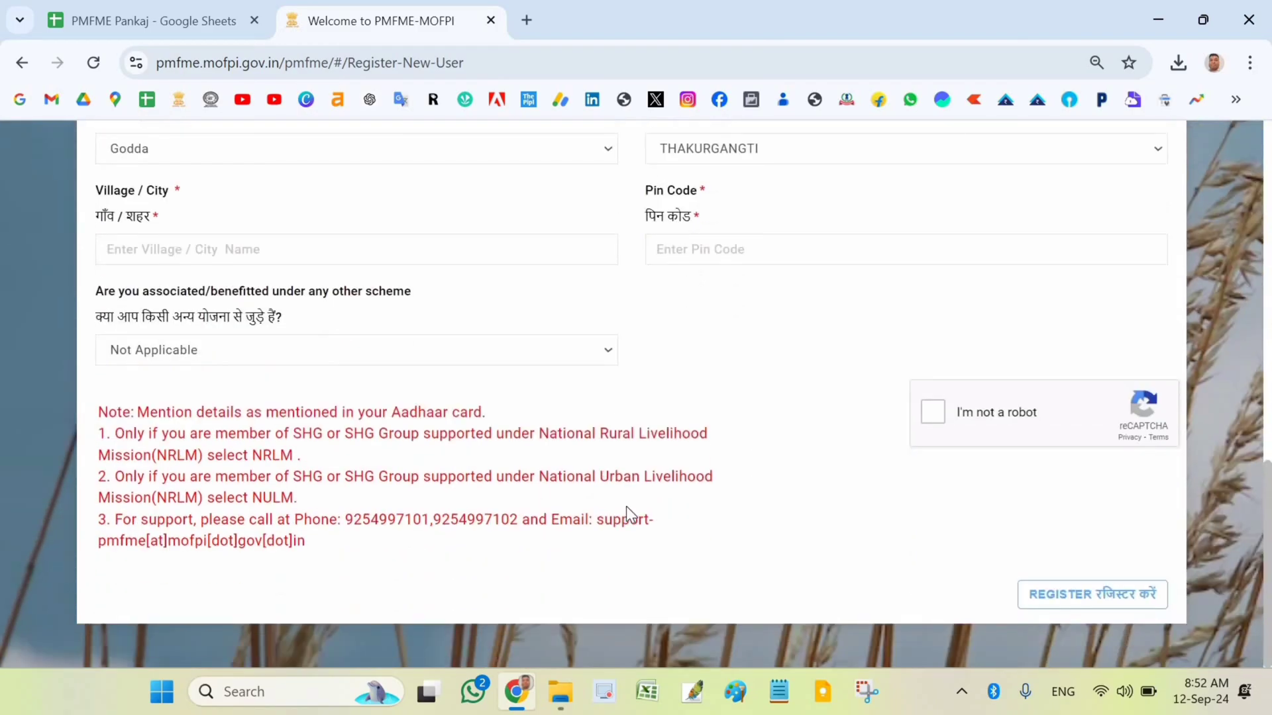
pyautogui.scroll(3, 626, 506)
pyautogui.scroll(4, 625, 506)
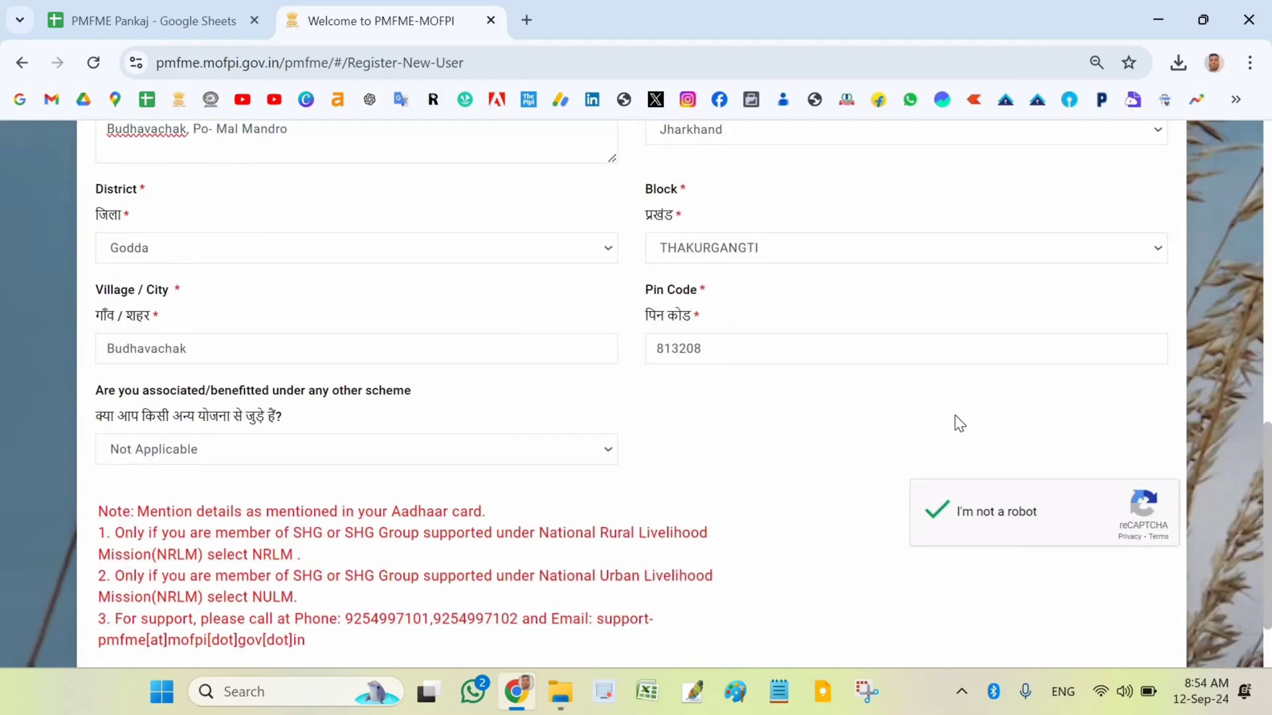
# Submit the completed new user registration form and confirm the registration in the preview
pyautogui.scroll(-2, 955, 415)
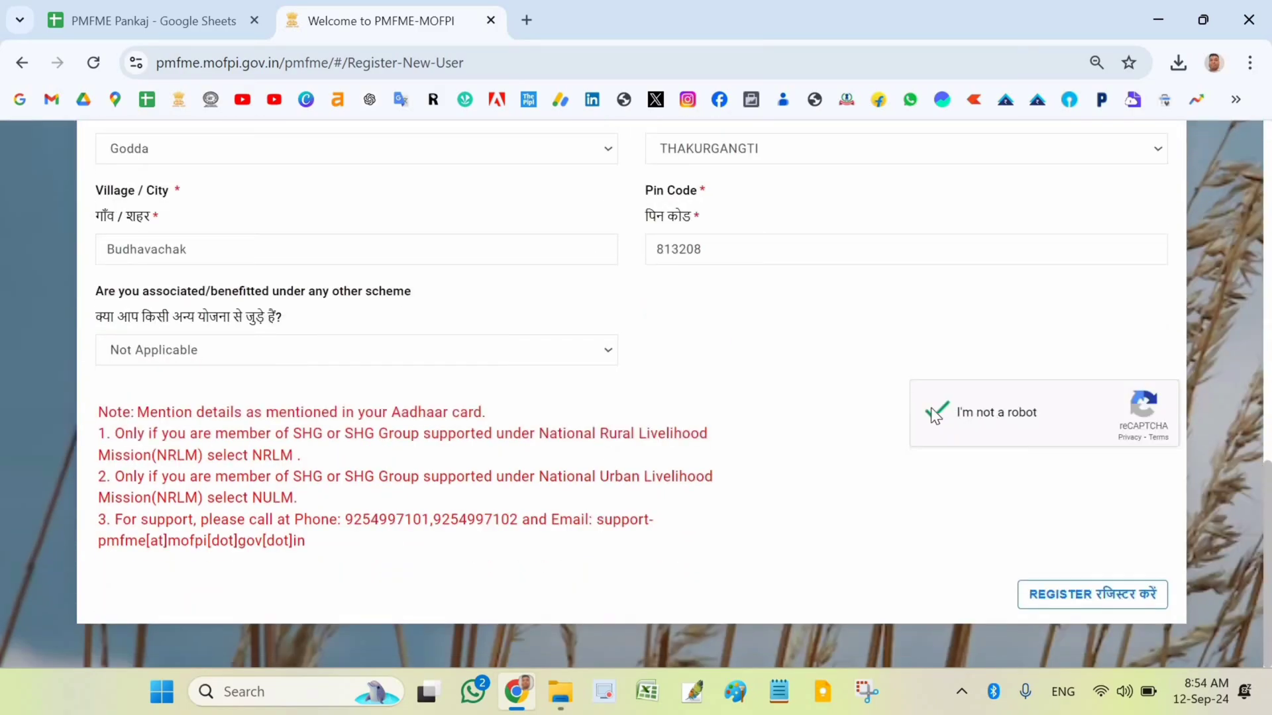
pyautogui.click(1076, 599)
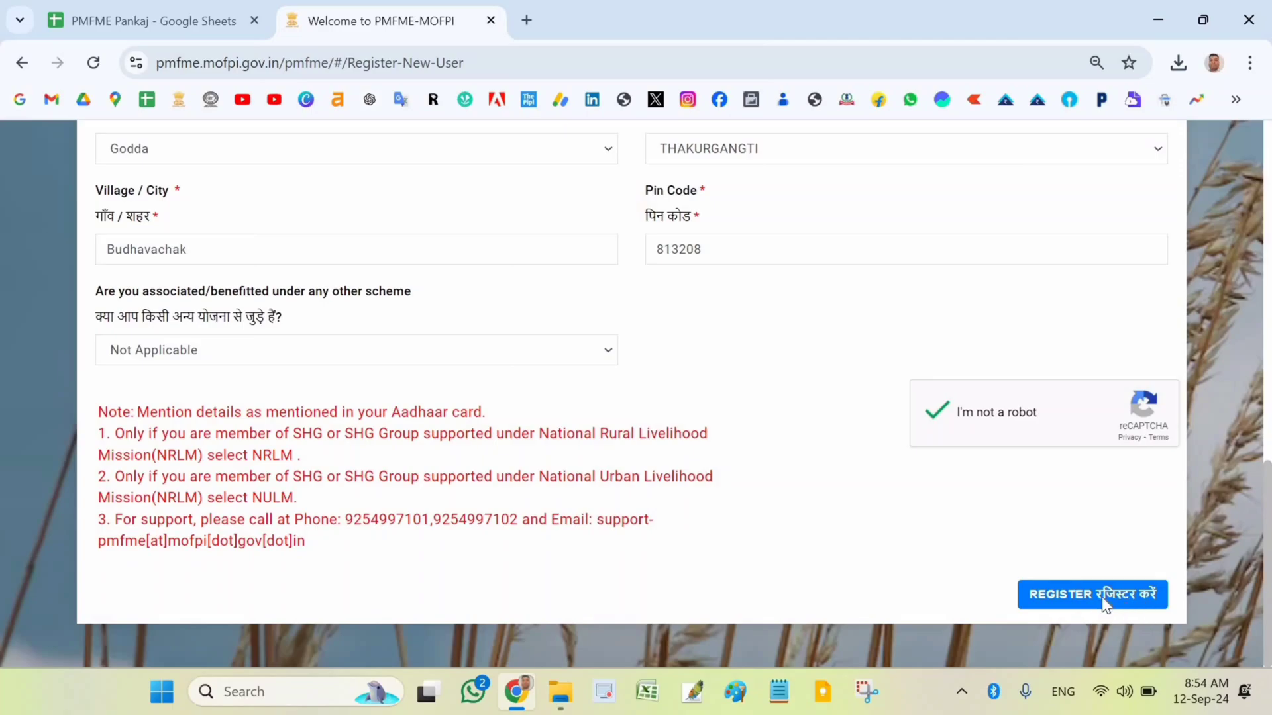
pyautogui.click(1101, 600)
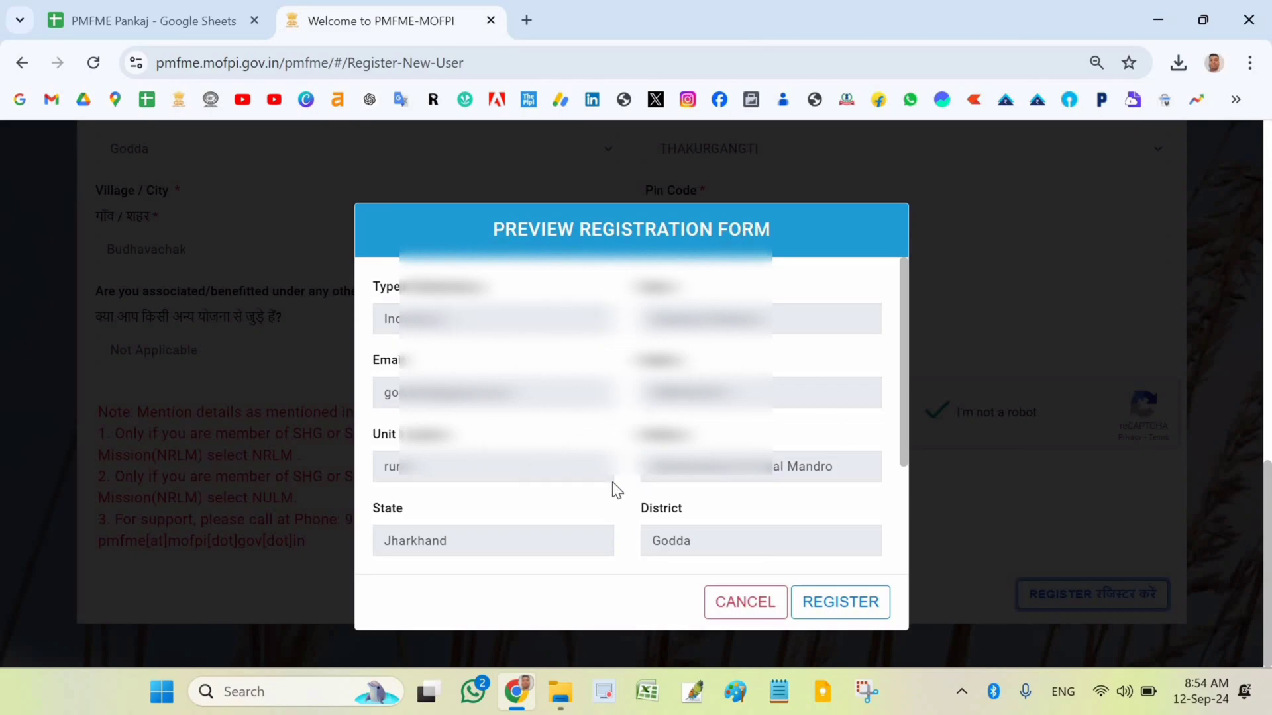
pyautogui.click(841, 608)
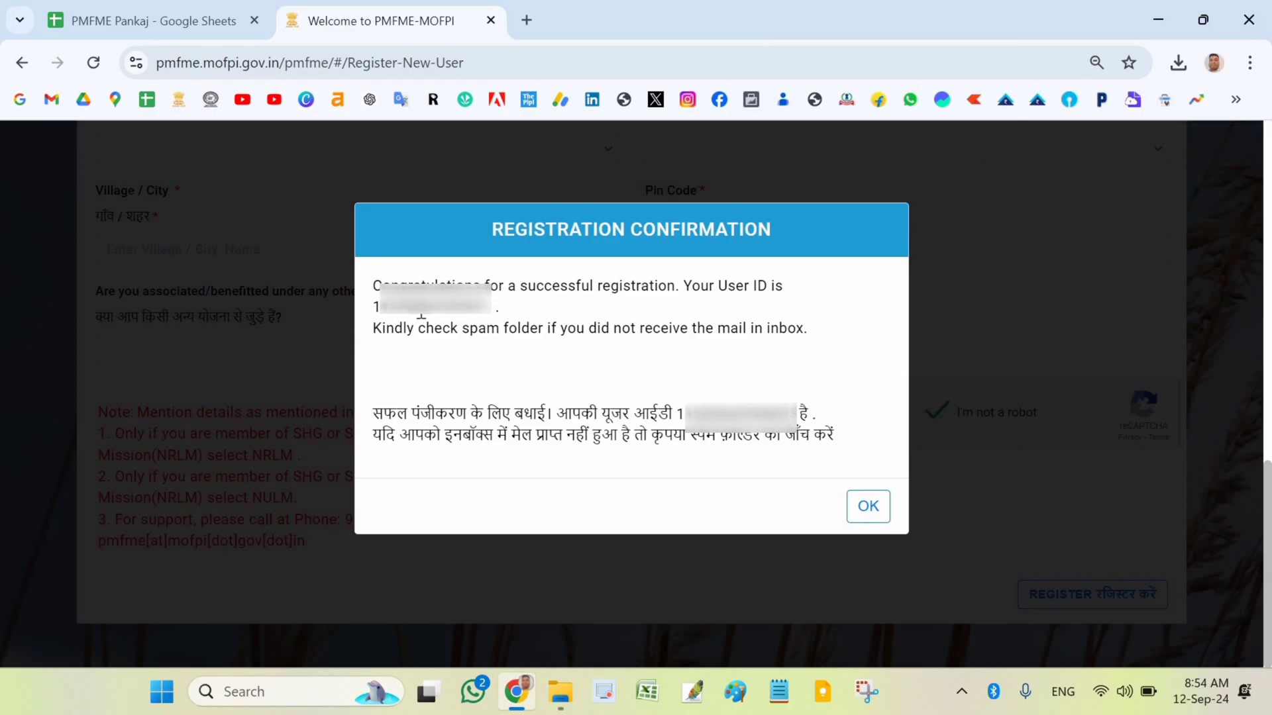
# Copy the assigned user ID from the registration confirmation message
pyautogui.doubleClick(429, 308)
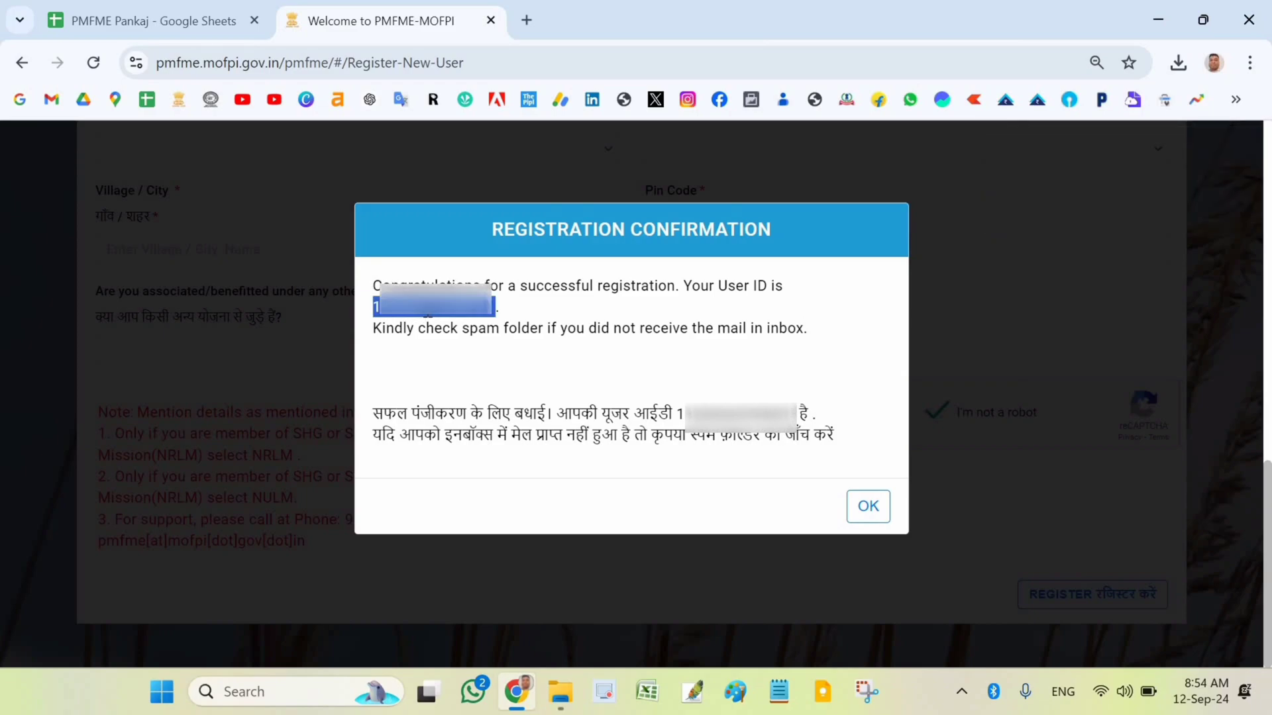
pyautogui.rightClick(426, 316)
pyautogui.click(447, 332)
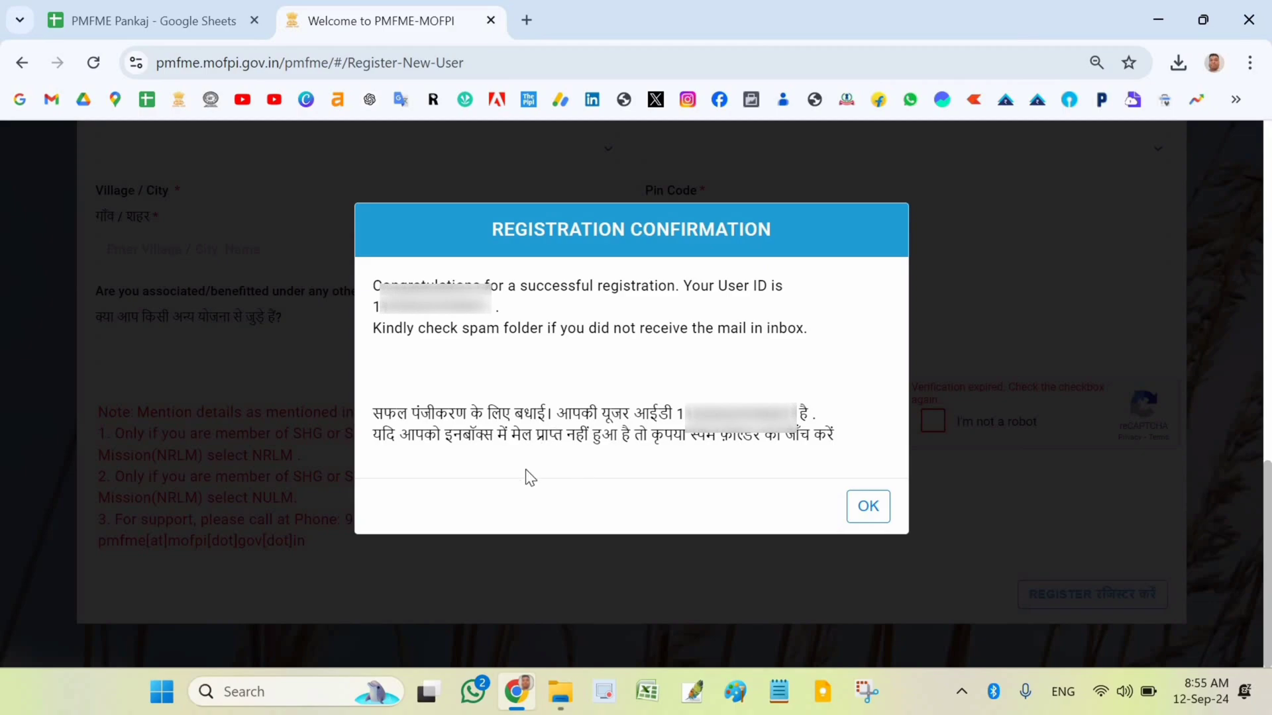
# Open the newest PM FME Portal Registration e-mail in Gmail and follow the account link in its latest message
pyautogui.click(526, 18)
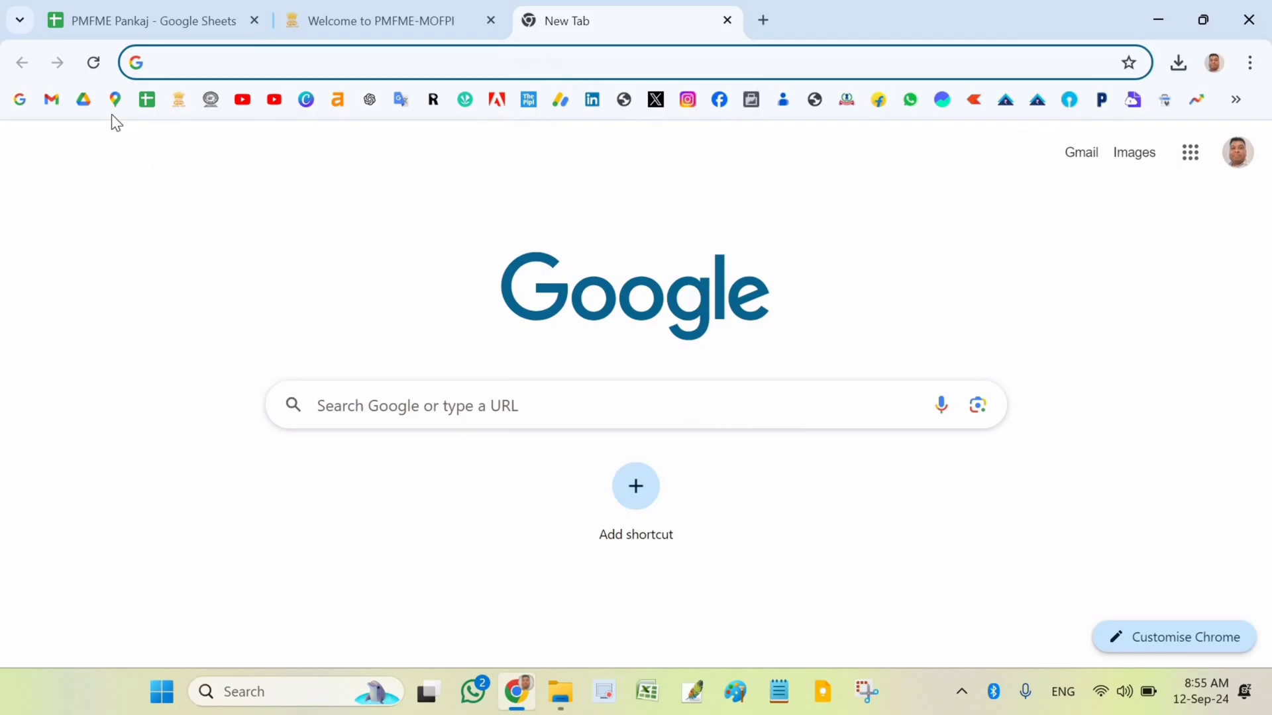
pyautogui.click(51, 100)
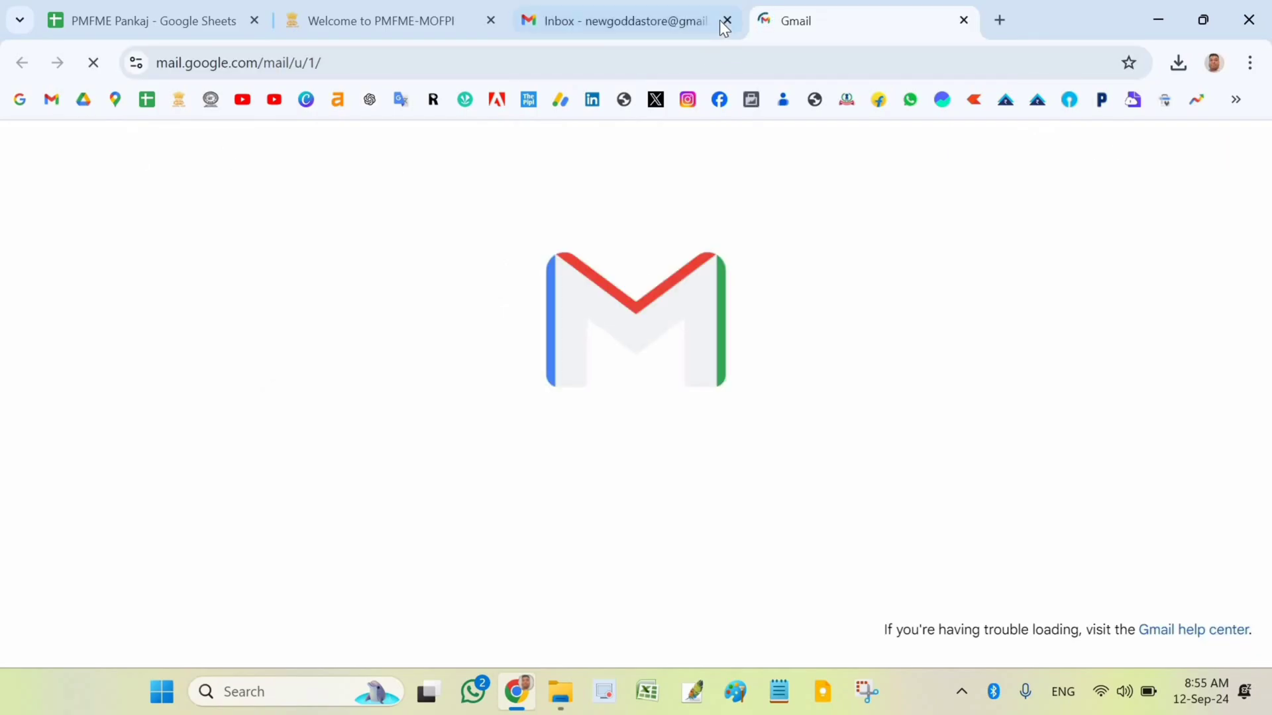
pyautogui.click(726, 21)
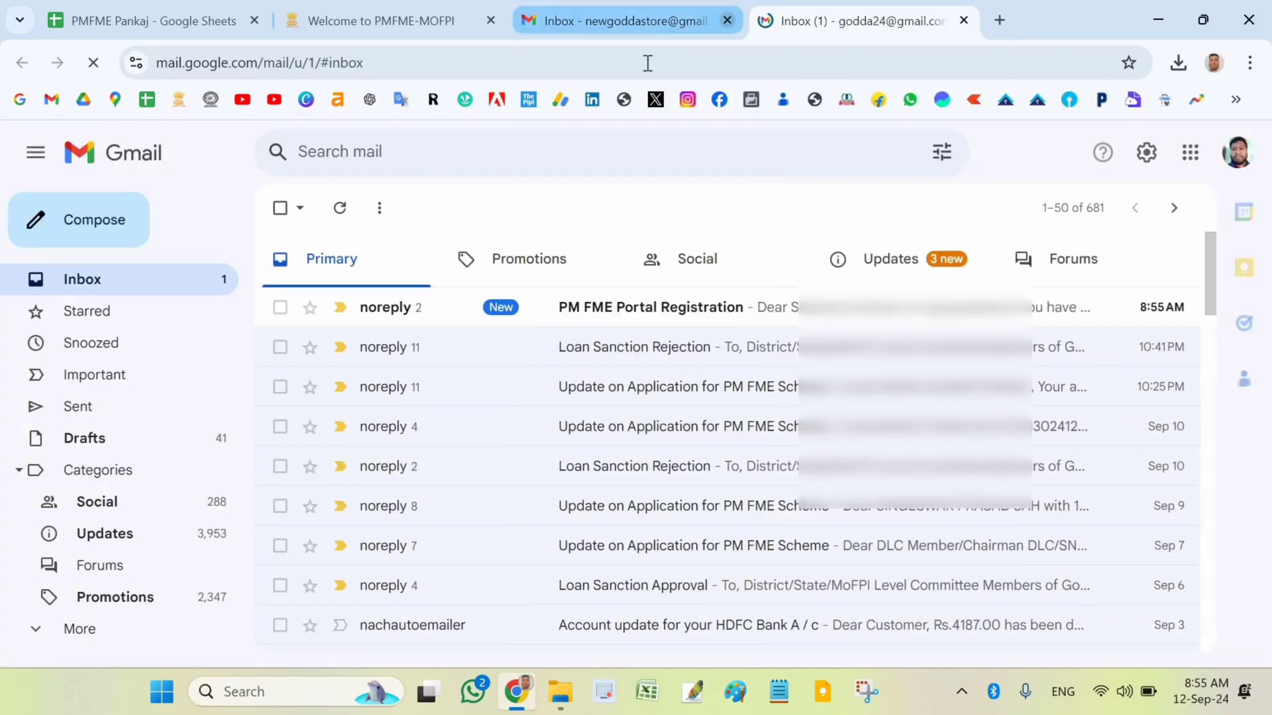
pyautogui.click(619, 313)
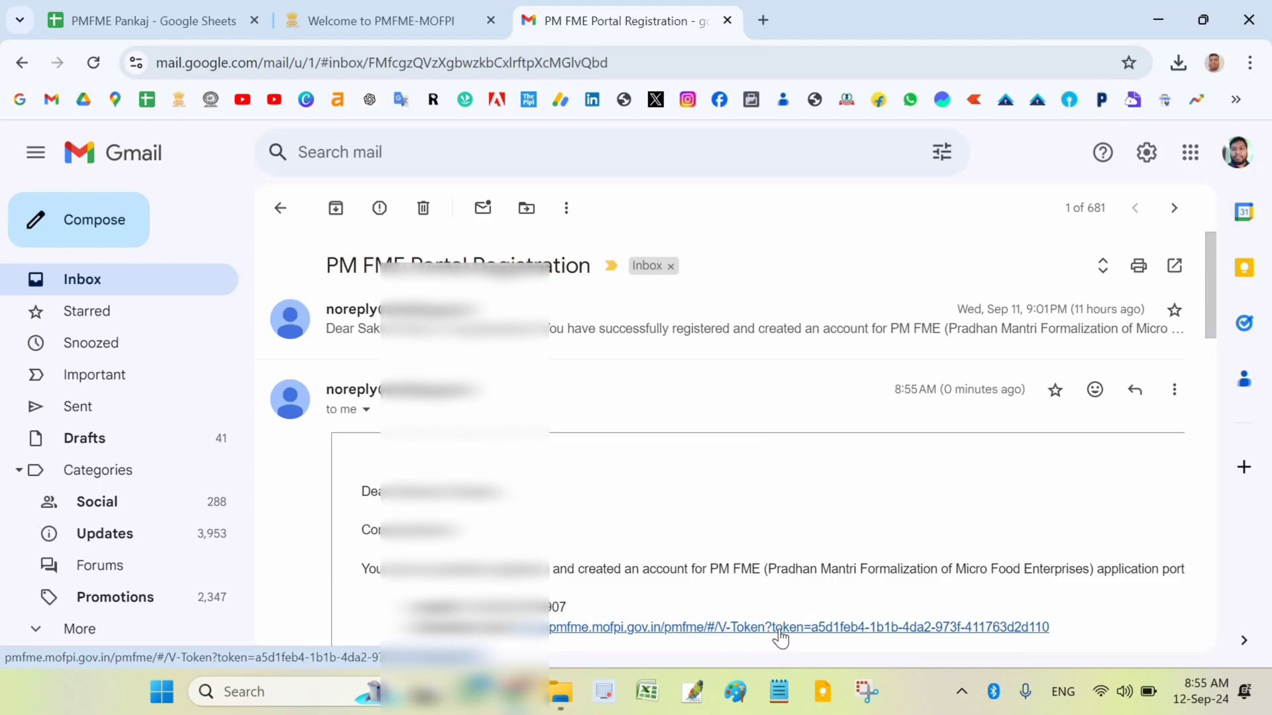
pyautogui.click(697, 623)
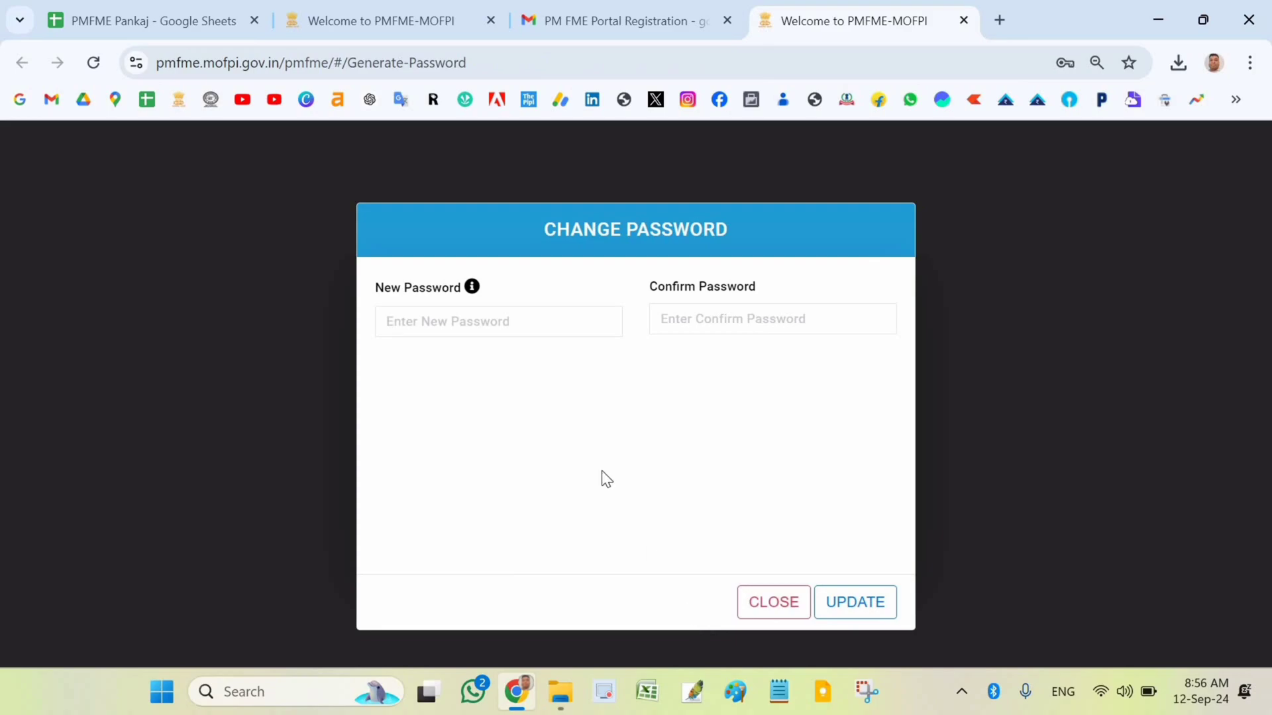
# Enter and confirm a new account password, update it, and decline saving it in the browser
pyautogui.click(490, 326)
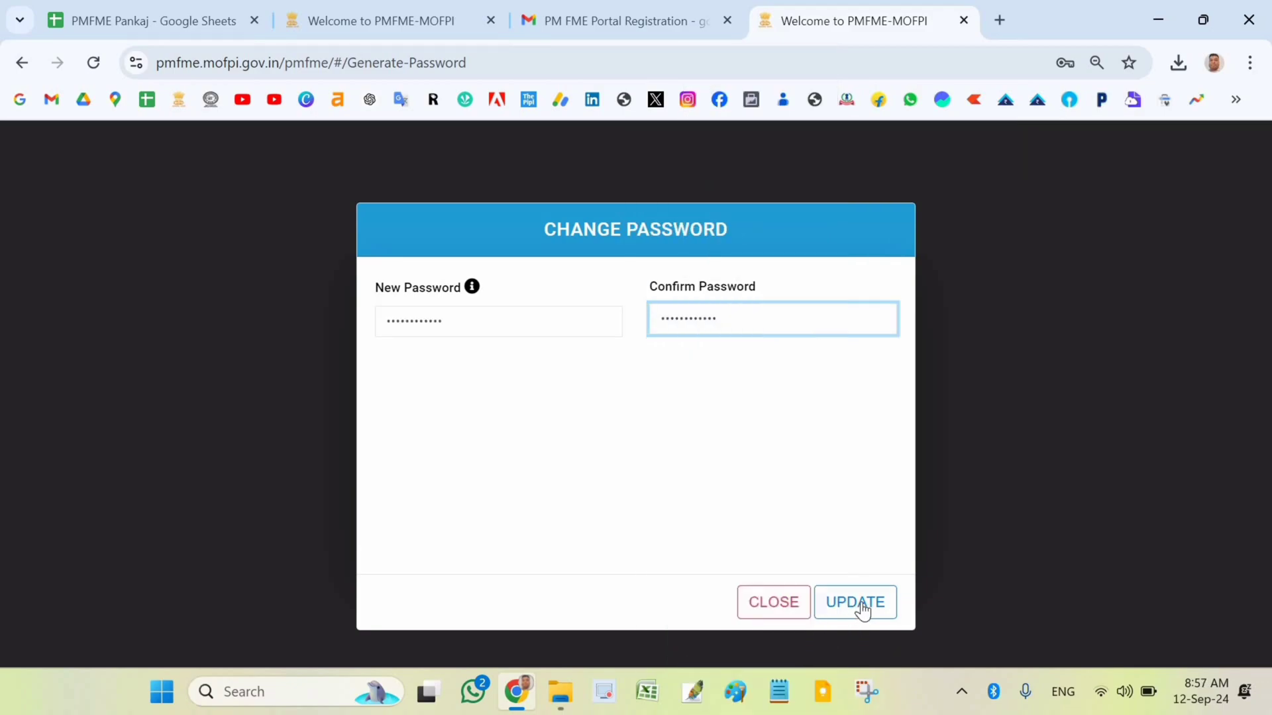
pyautogui.click(861, 603)
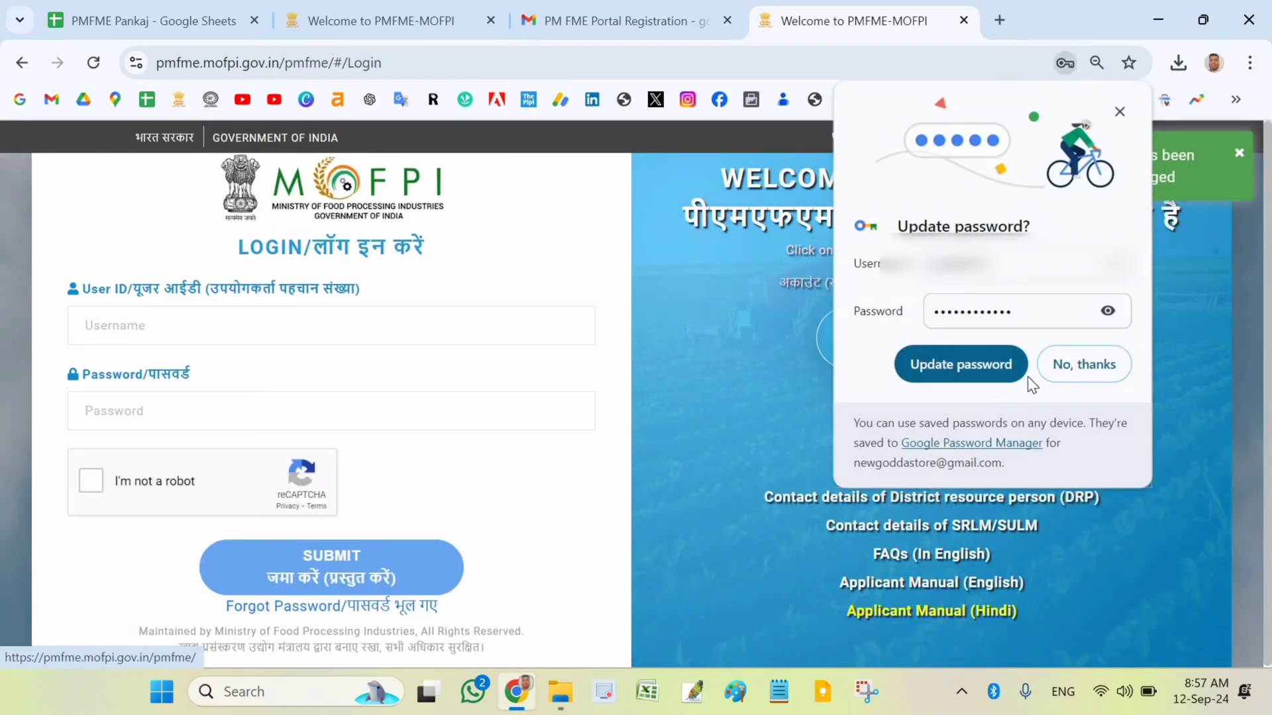
pyautogui.click(1072, 363)
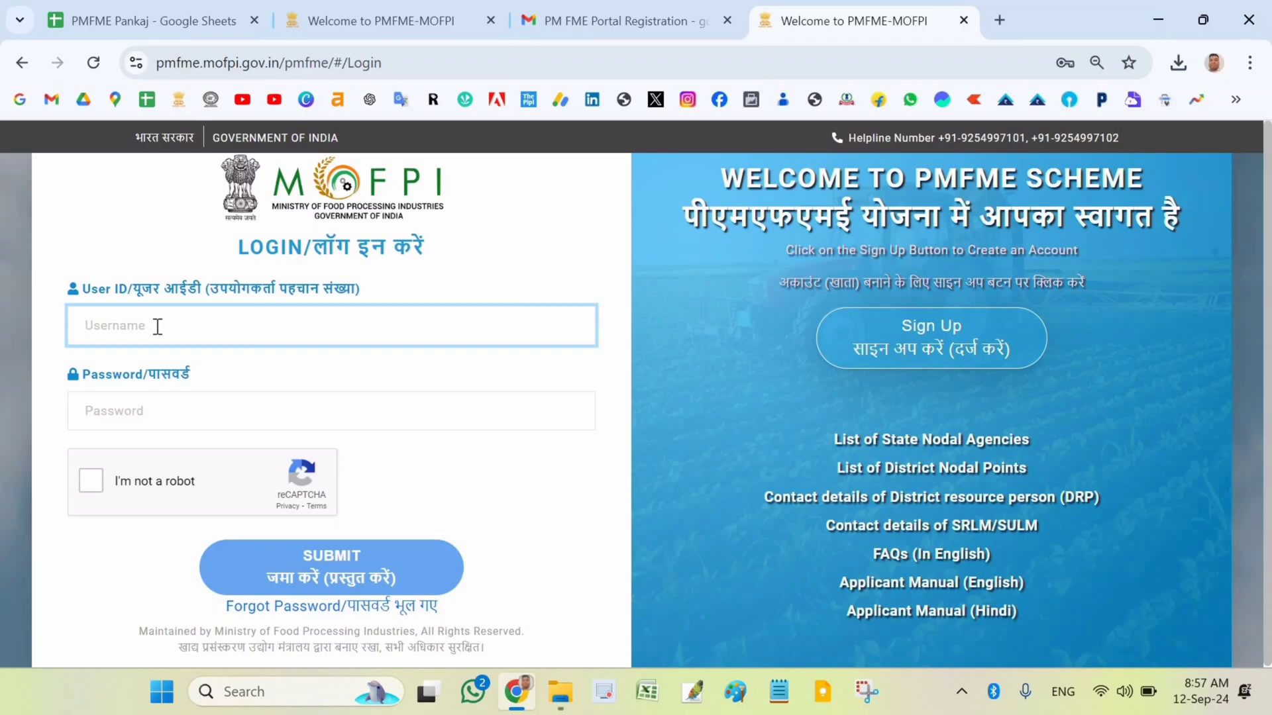
# Log in to the PMFME portal with the copied user ID, the account password and the robot verification
pyautogui.hotkey('ctrl', 'v')
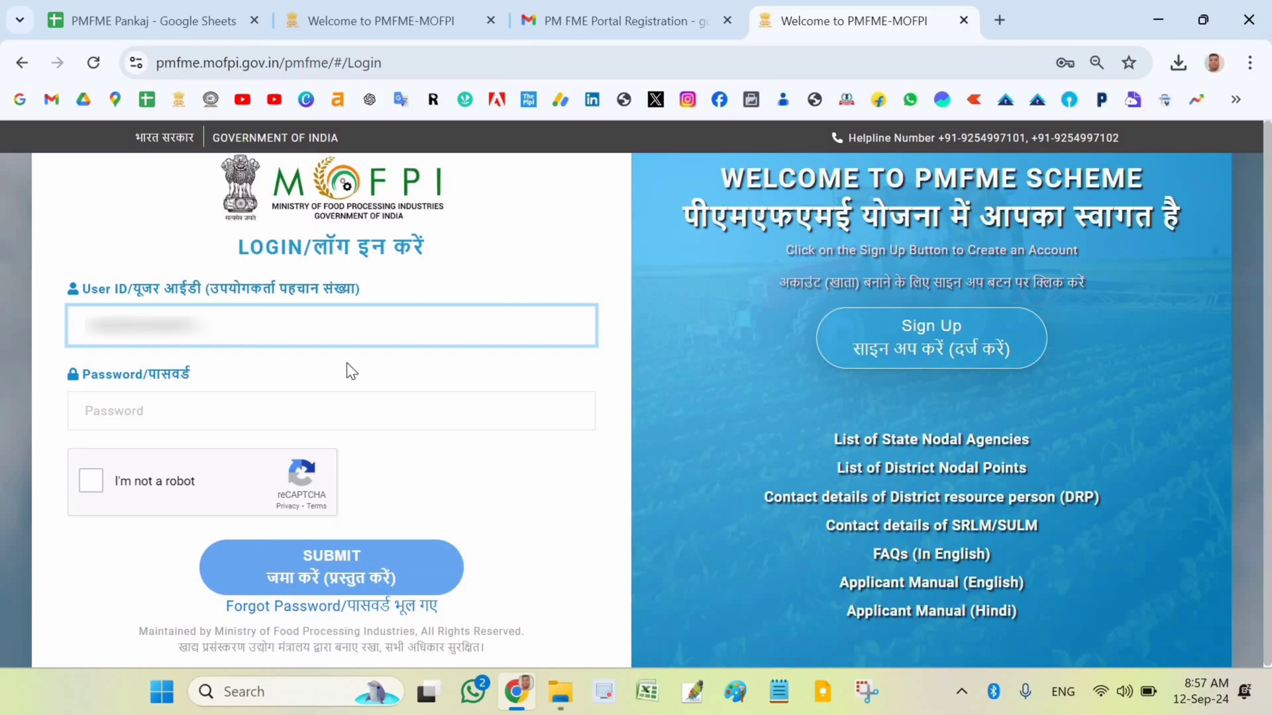
pyautogui.click(179, 400)
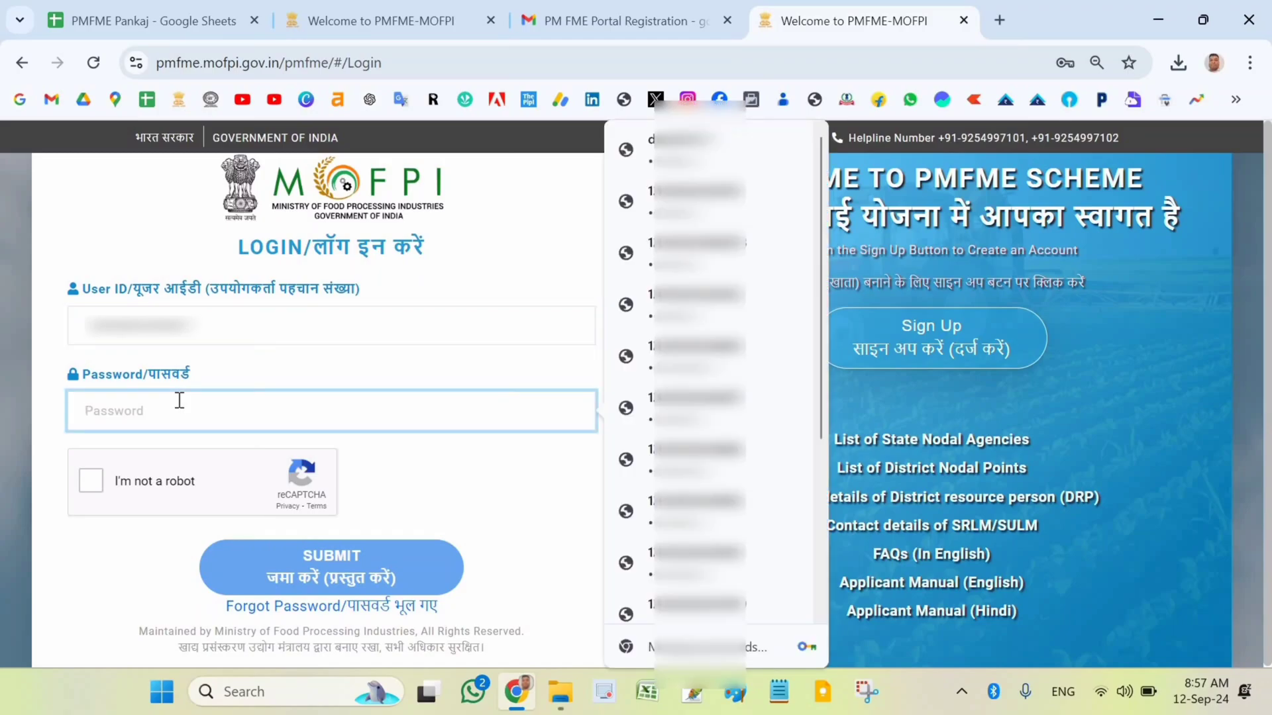
pyautogui.write('a')
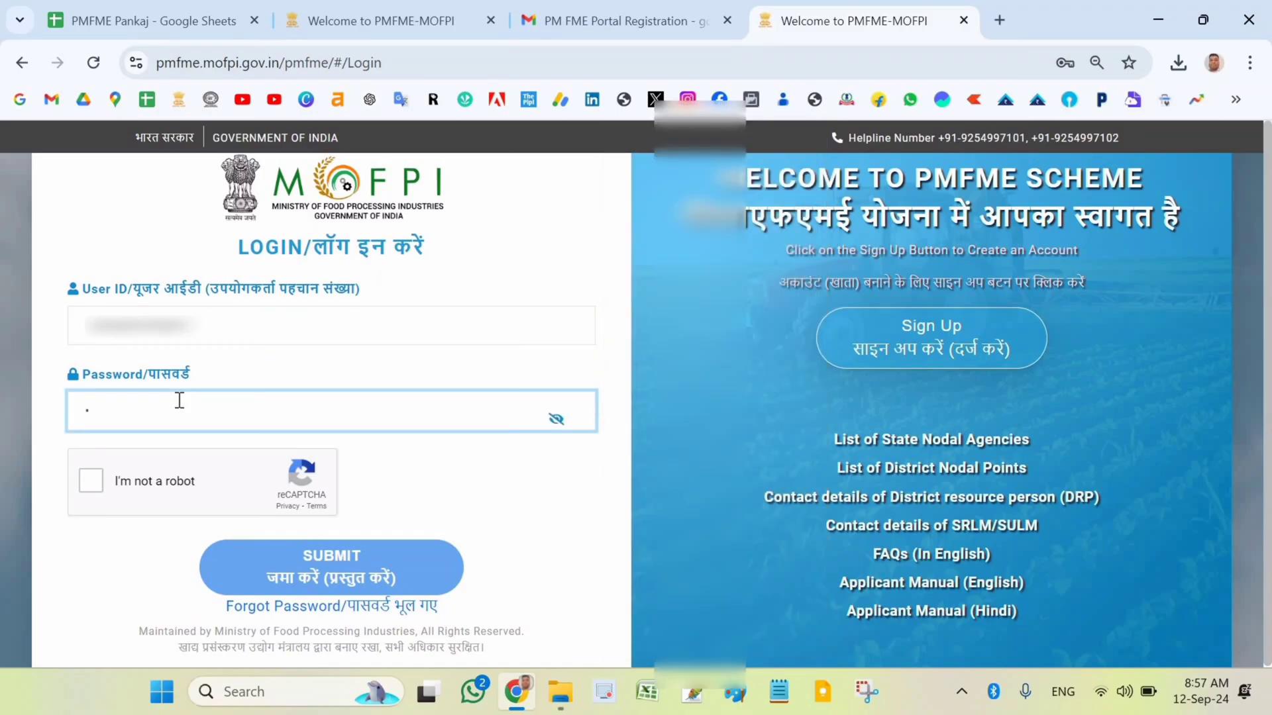
pyautogui.write('•••••••••••')
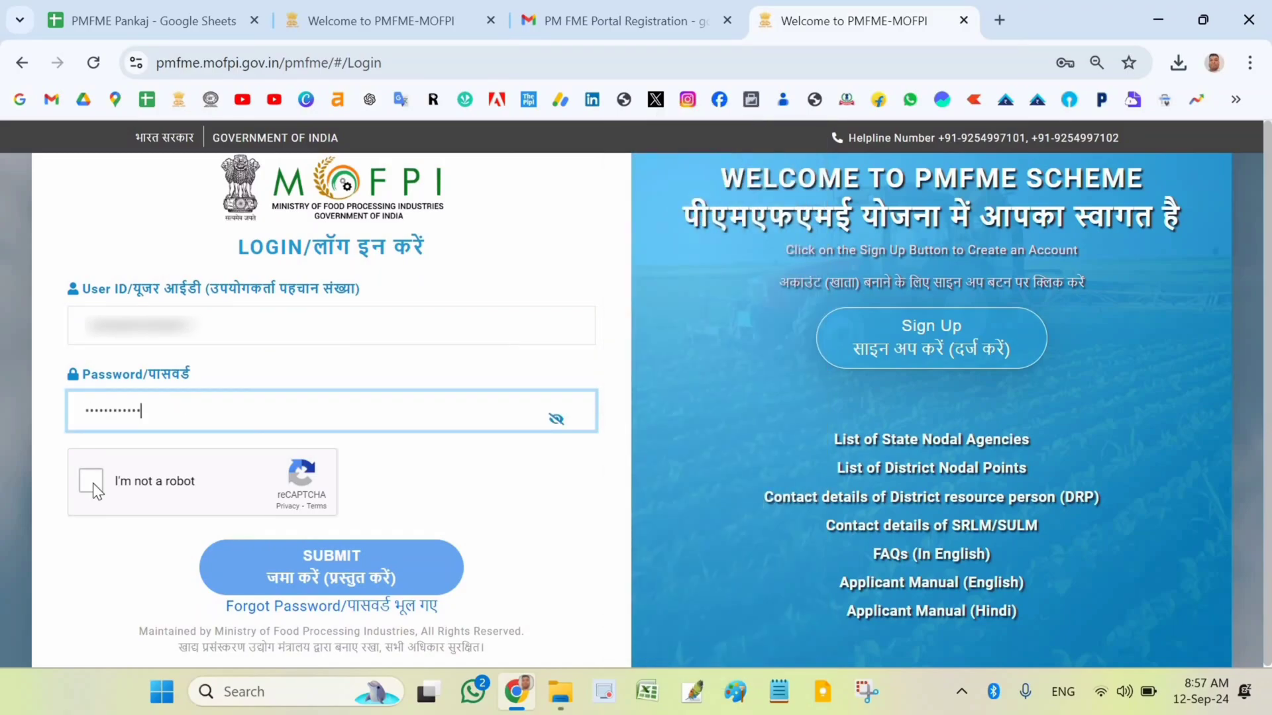
pyautogui.click(92, 480)
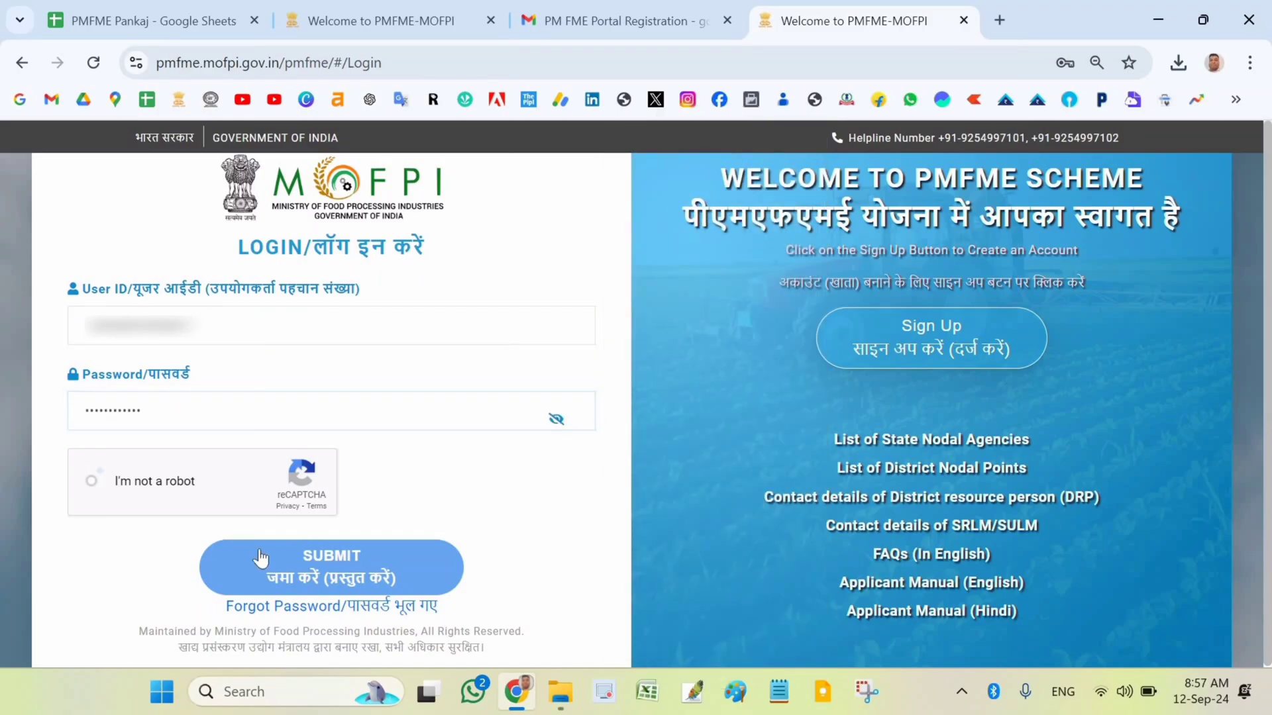
pyautogui.click(339, 566)
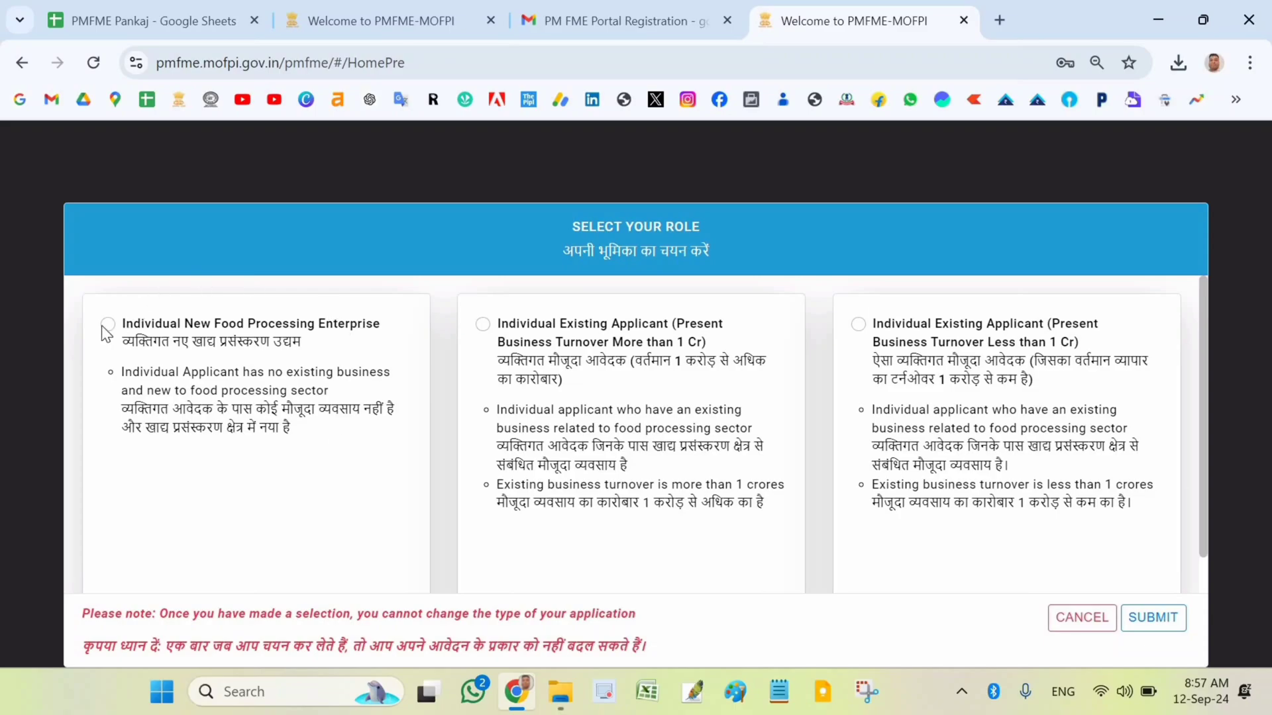
# Select the role Individual New Food Processing Enterprise, submit it and confirm the selection
pyautogui.click(180, 350)
pyautogui.click(1164, 628)
pyautogui.scroll(-1, 1156, 600)
pyautogui.click(1158, 620)
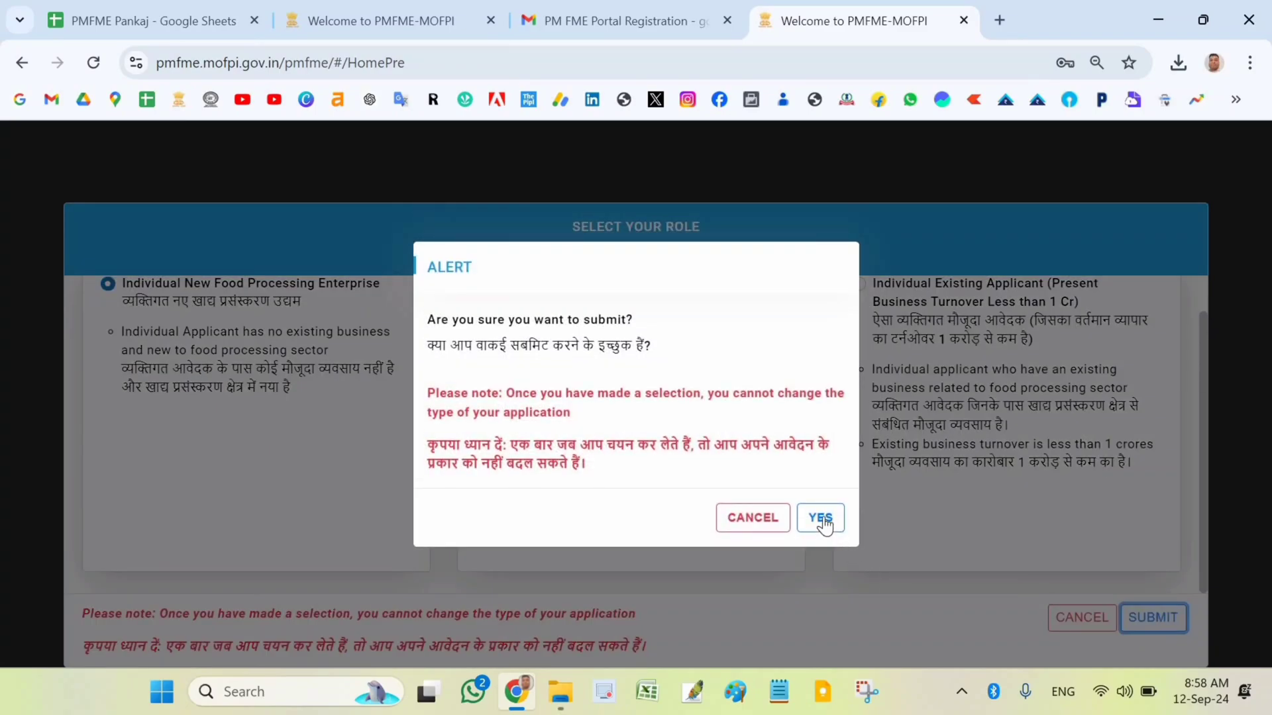
pyautogui.click(821, 521)
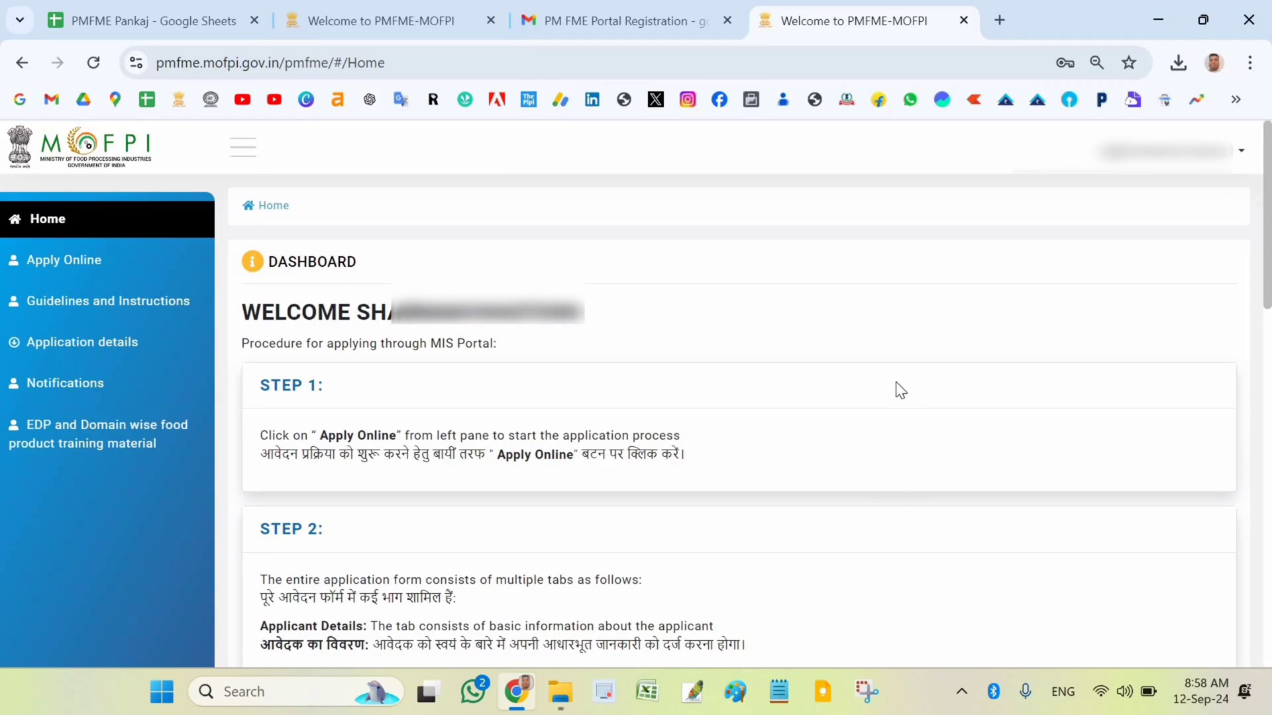
# Start the online application and look over the fields of the Applicant Details form
pyautogui.click(78, 258)
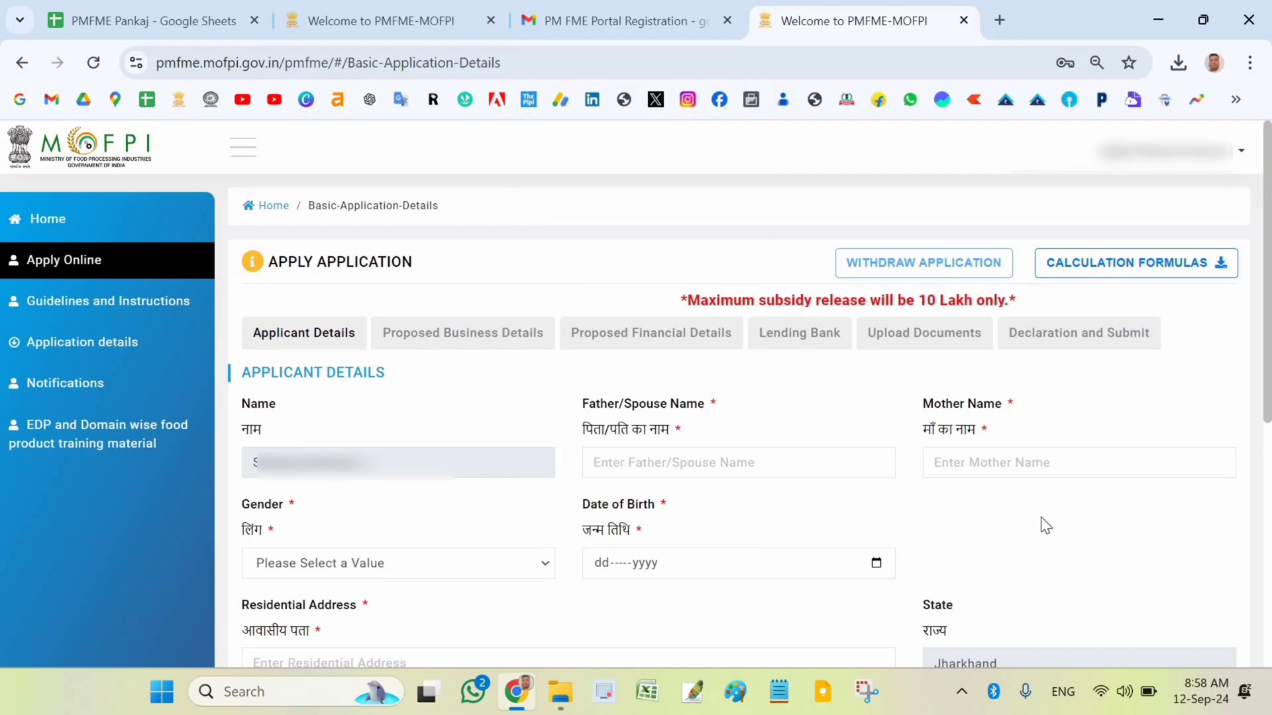
pyautogui.scroll(-5, 748, 397)
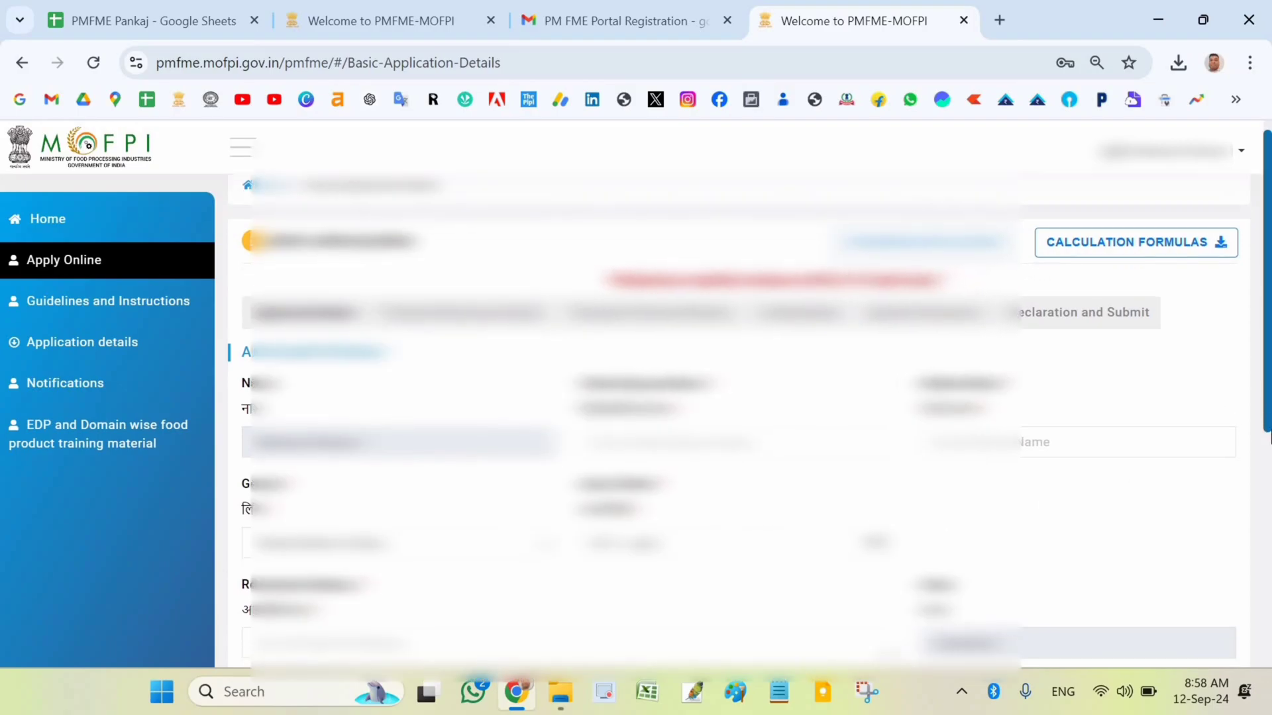
pyautogui.moveTo(1268, 505); pyautogui.dragTo(1267, 668)
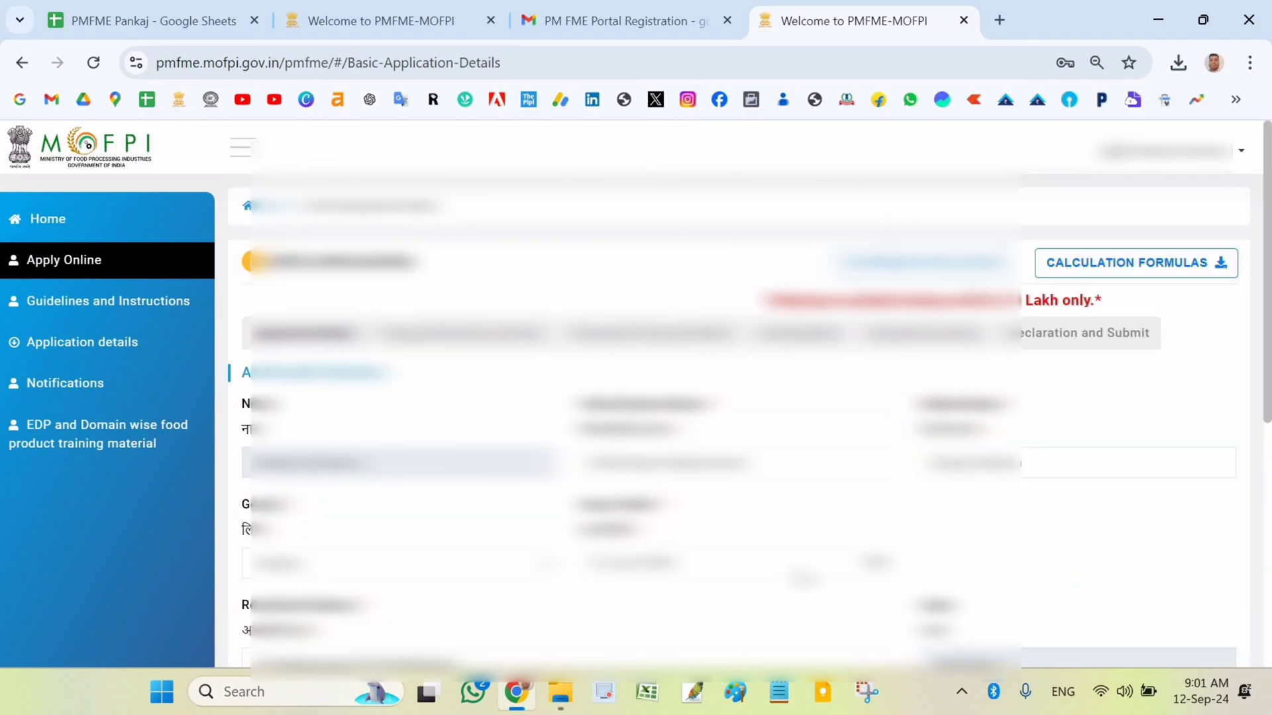
# Check the completed applicant details down to the end of the form, save them and proceed
pyautogui.scroll(-5, 738, 424)
pyautogui.scroll(-2, 739, 424)
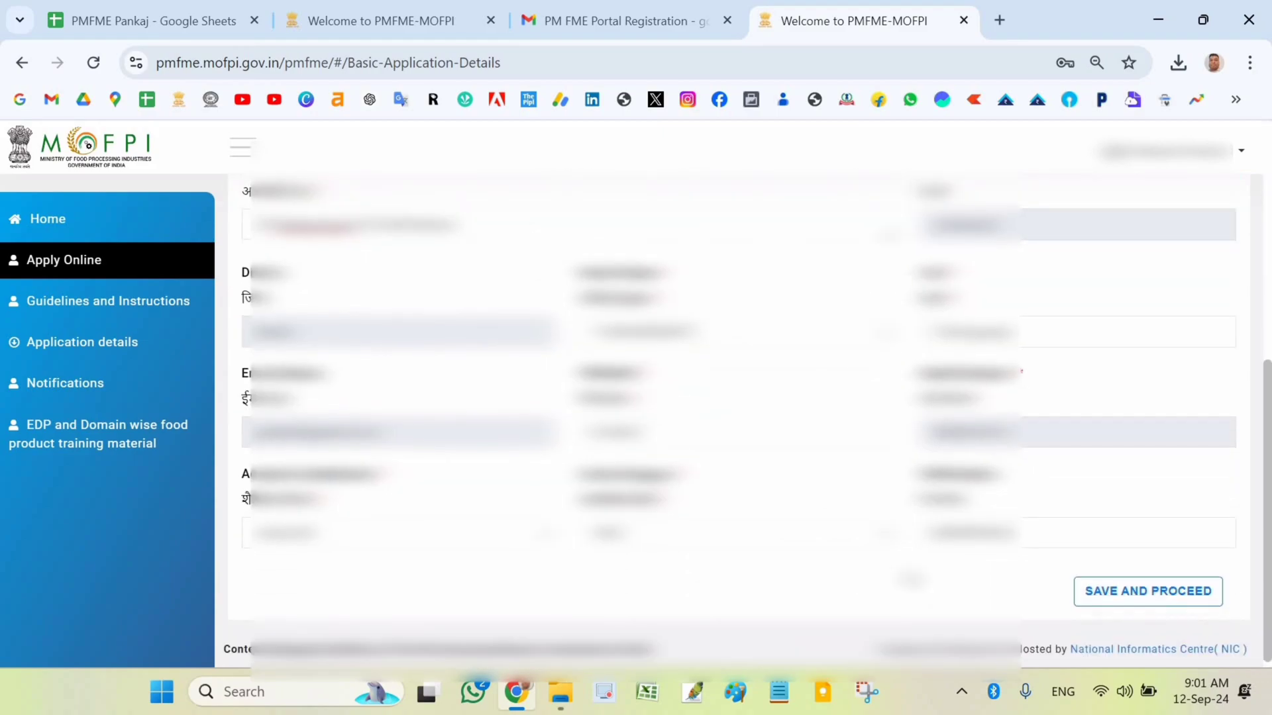
pyautogui.click(1154, 588)
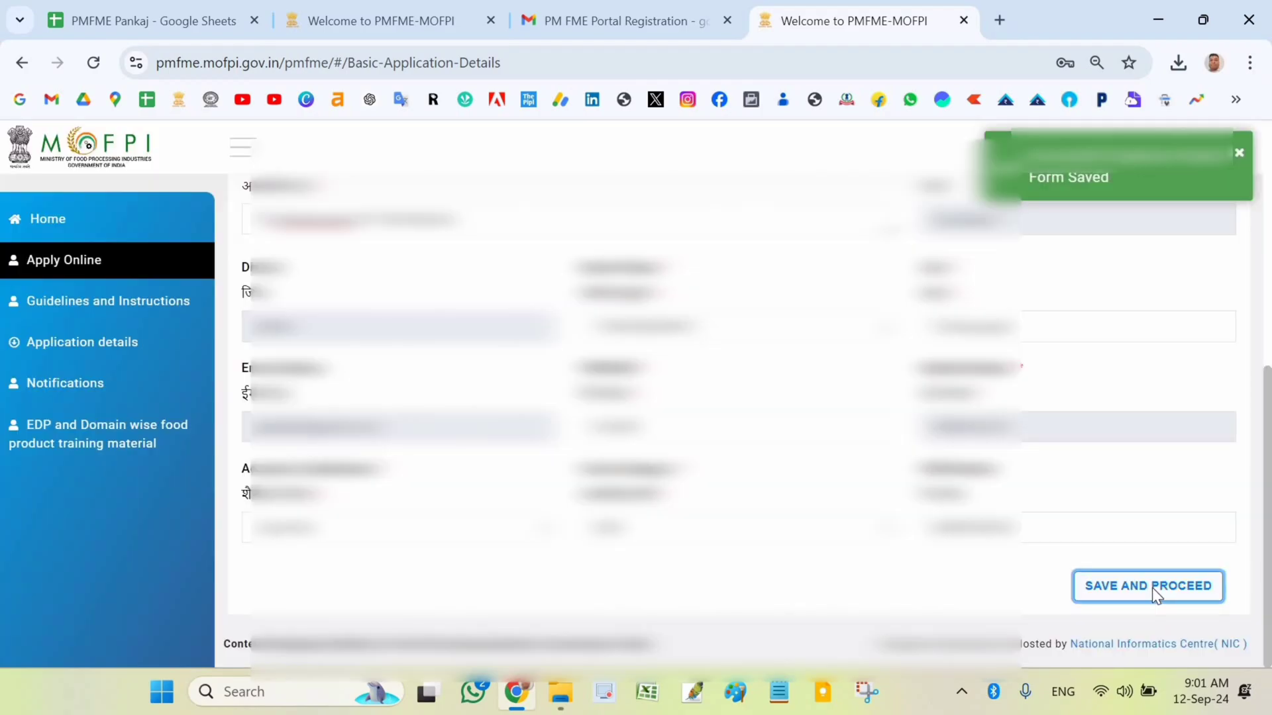
pyautogui.click(1153, 588)
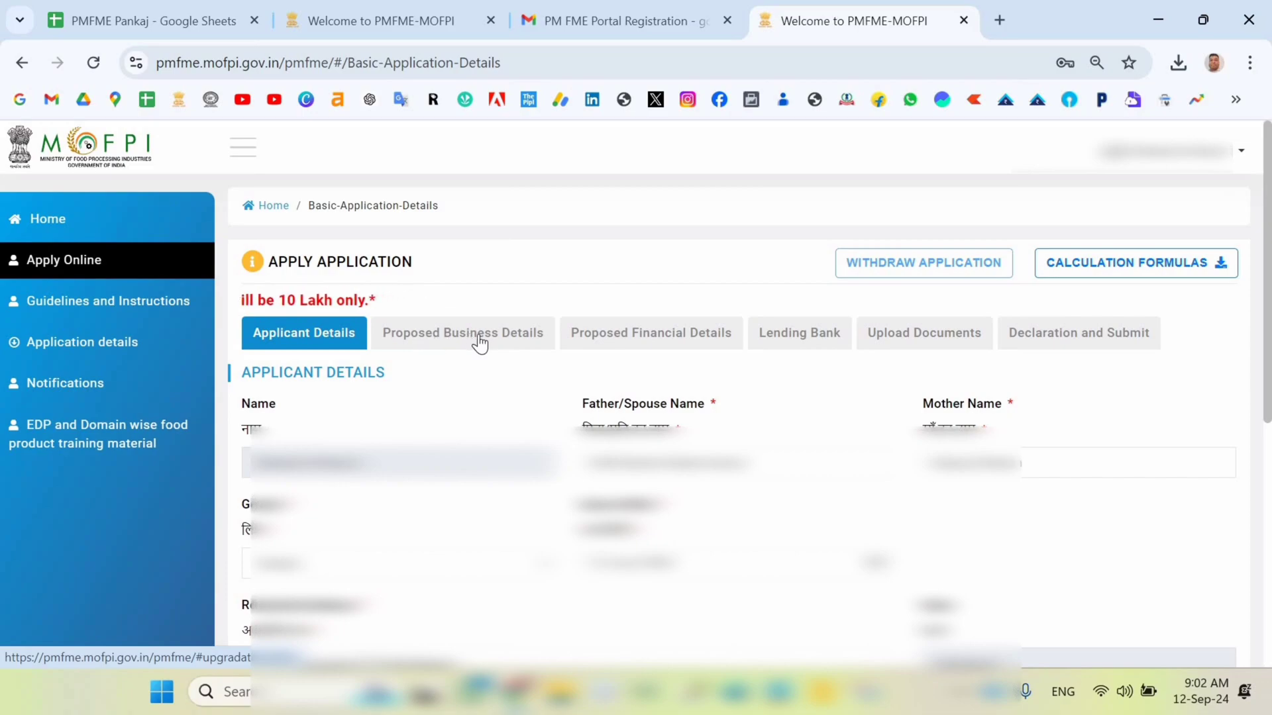
# In Proposed Business Details, set the name of the proposed enterprise to be the same as the applicant details
pyautogui.click(503, 341)
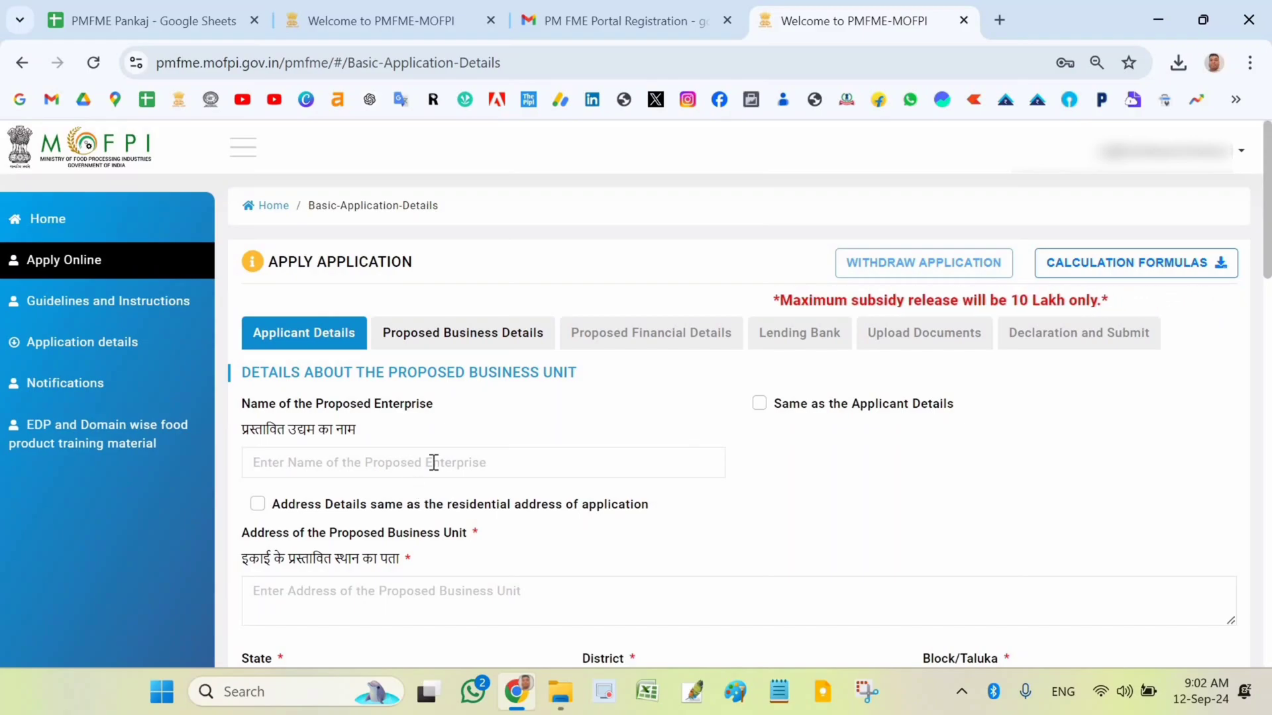
pyautogui.click(760, 403)
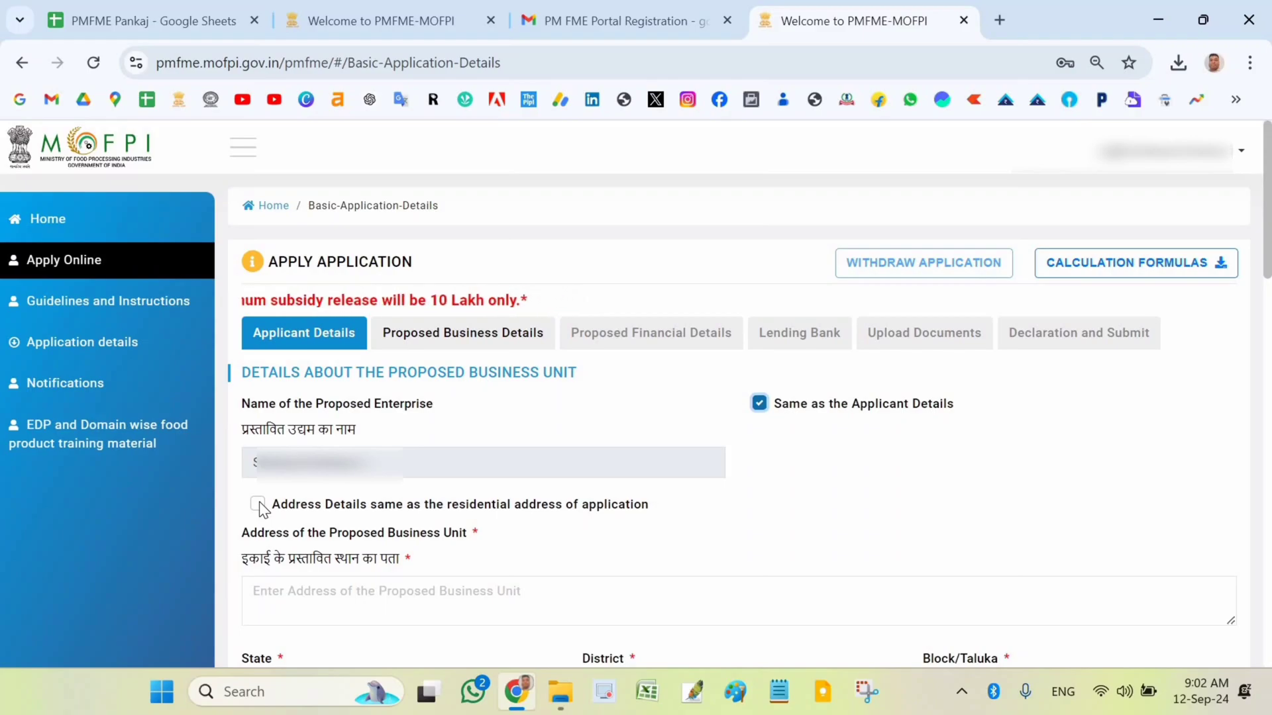
# Set the address of the proposed business unit to be the same as the residential address and look over the remaining business fields
pyautogui.click(276, 606)
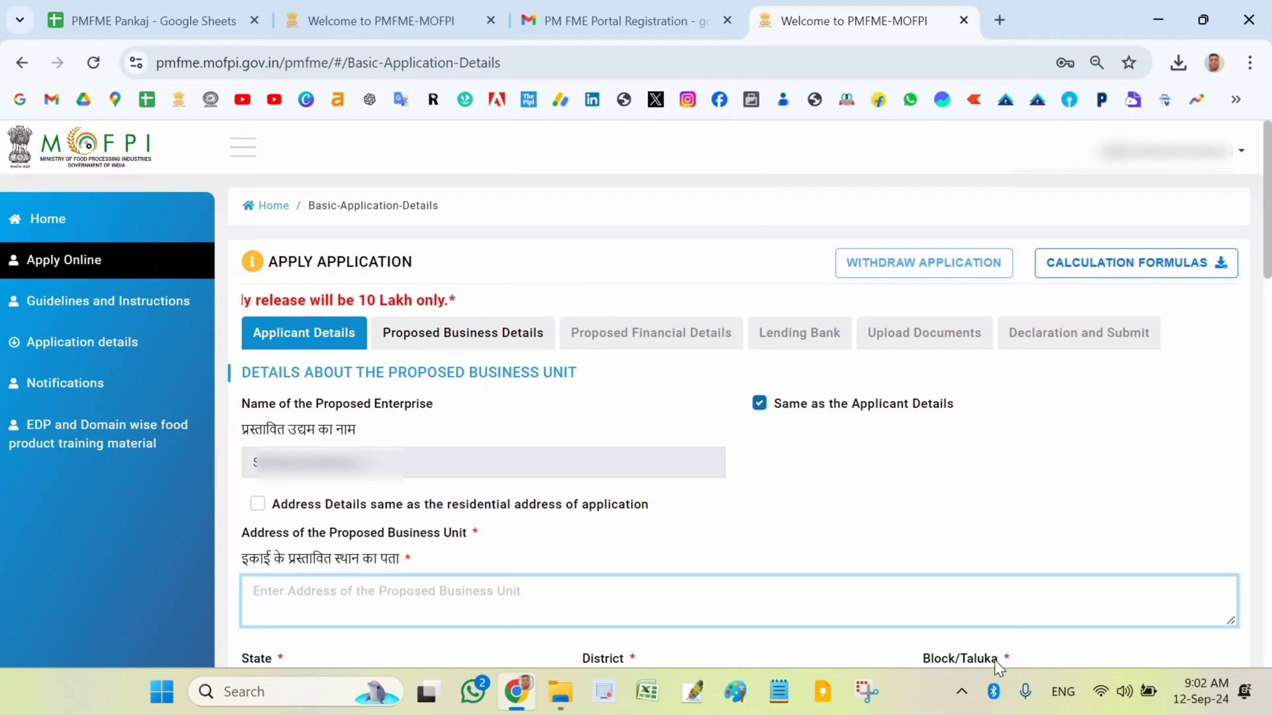
pyautogui.click(258, 505)
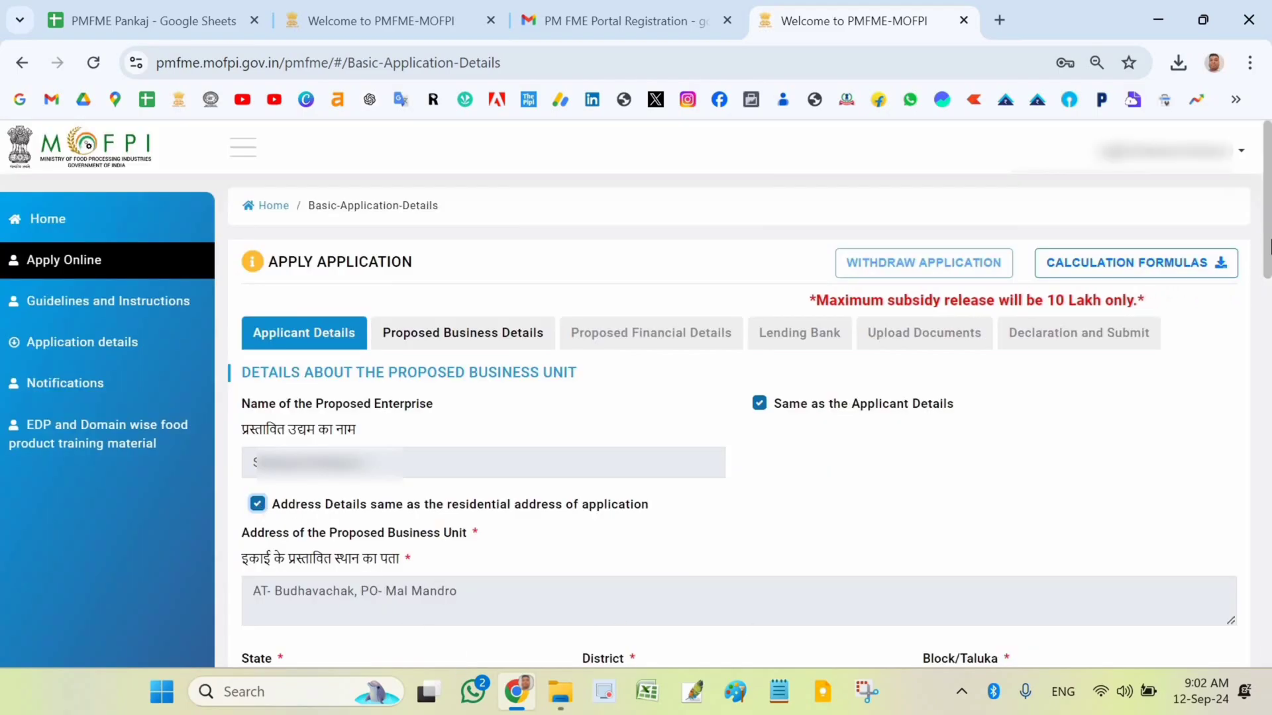
pyautogui.scroll(-7, 1269, 371)
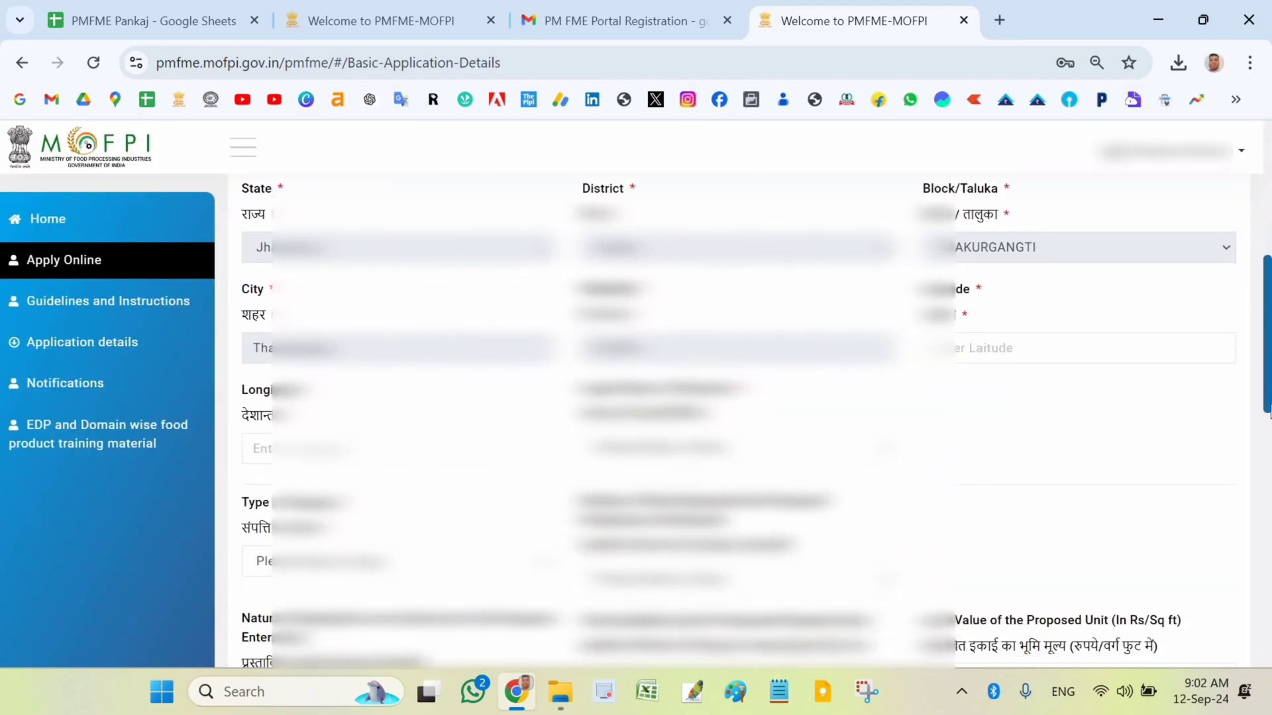
pyautogui.scroll(-2, 1270, 448)
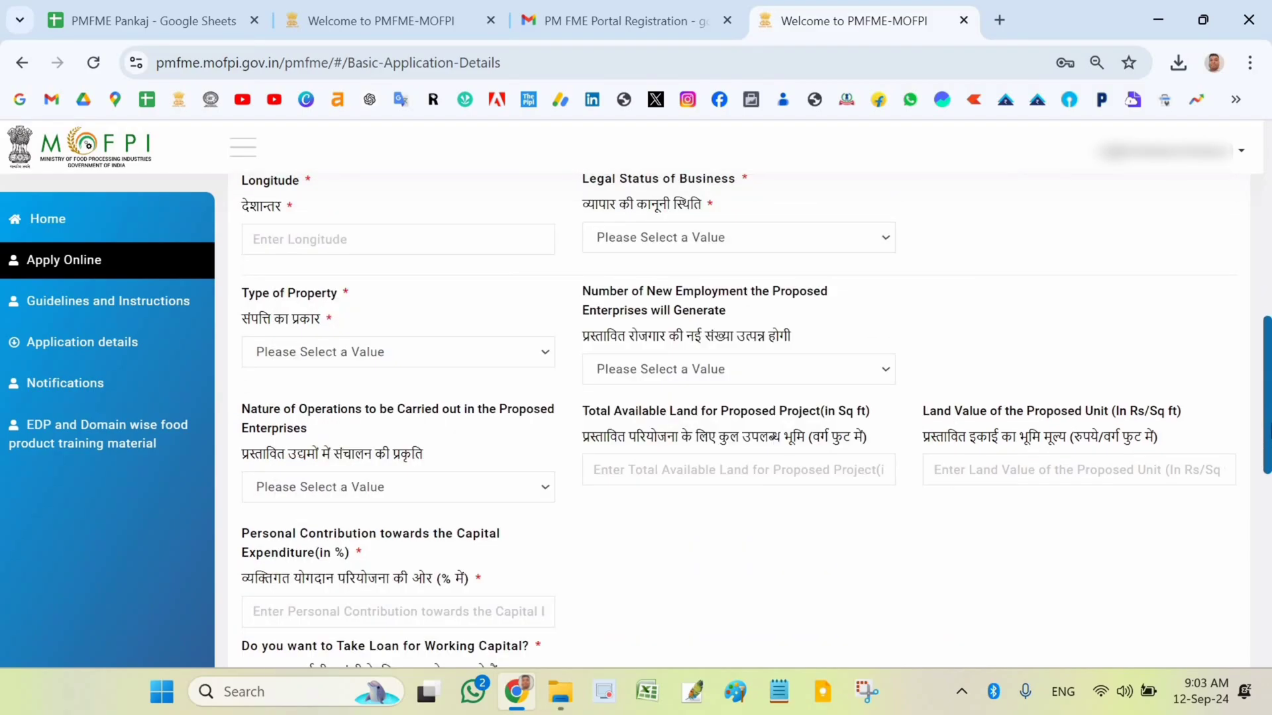
pyautogui.scroll(1, 756, 416)
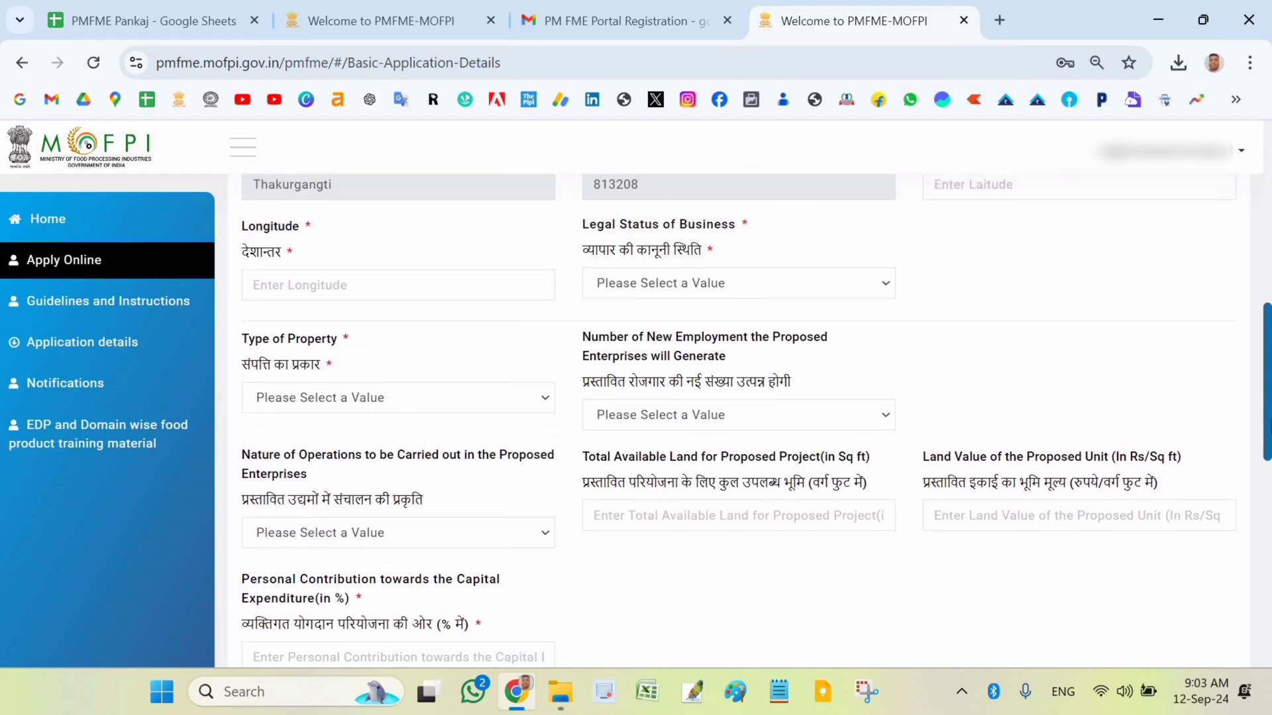
pyautogui.moveTo(1270, 429); pyautogui.dragTo(1270, 426)
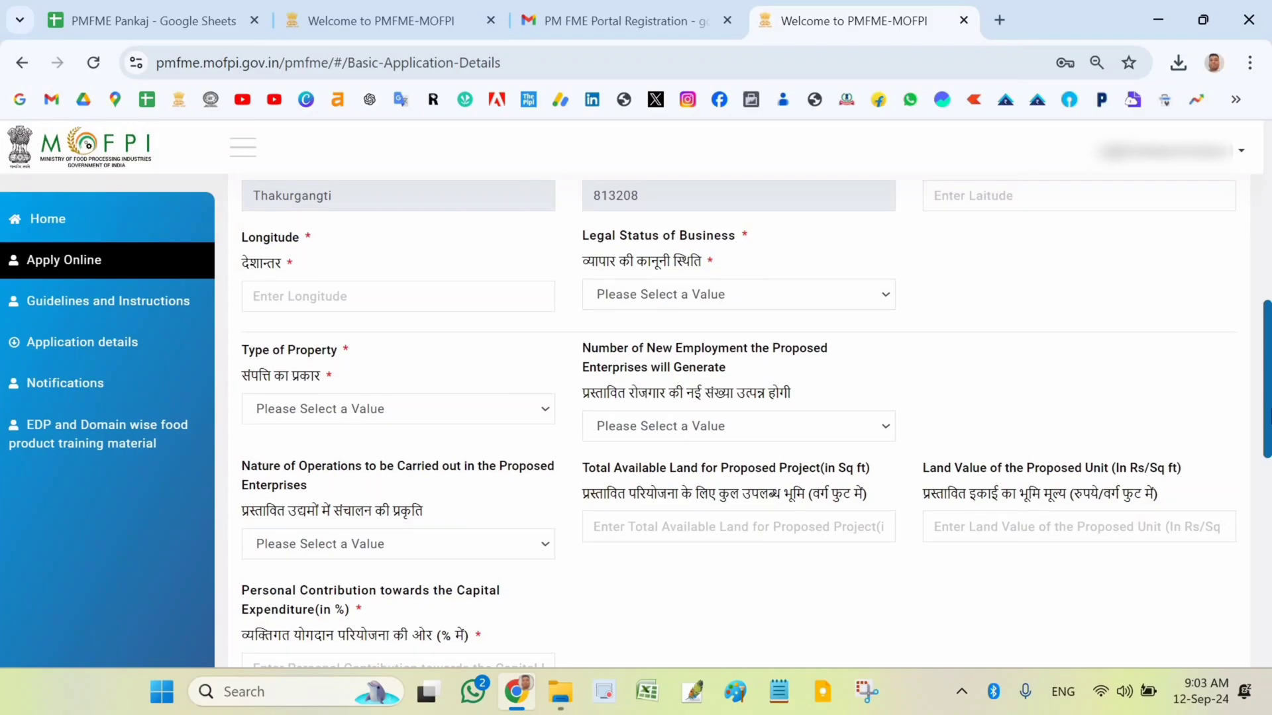
pyautogui.scroll(1, 1145, 354)
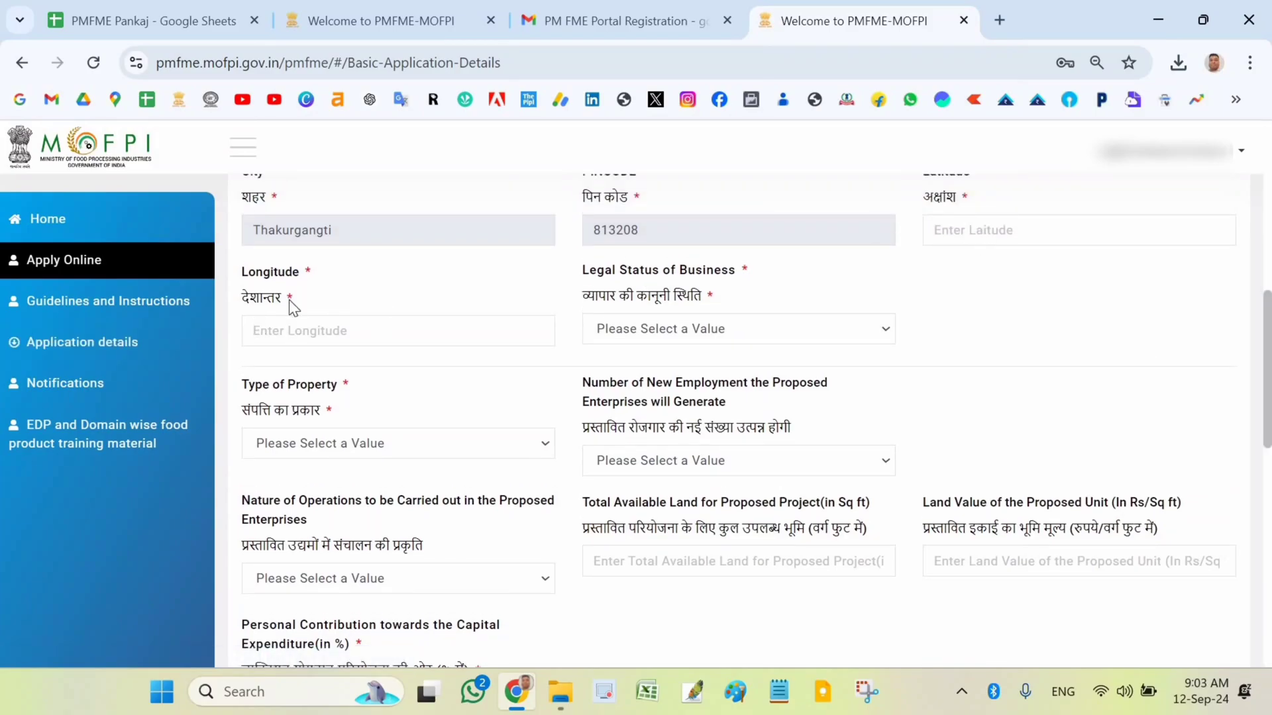
# Open Google Maps in a new browser tab to find the business unit's coordinates
pyautogui.click(998, 21)
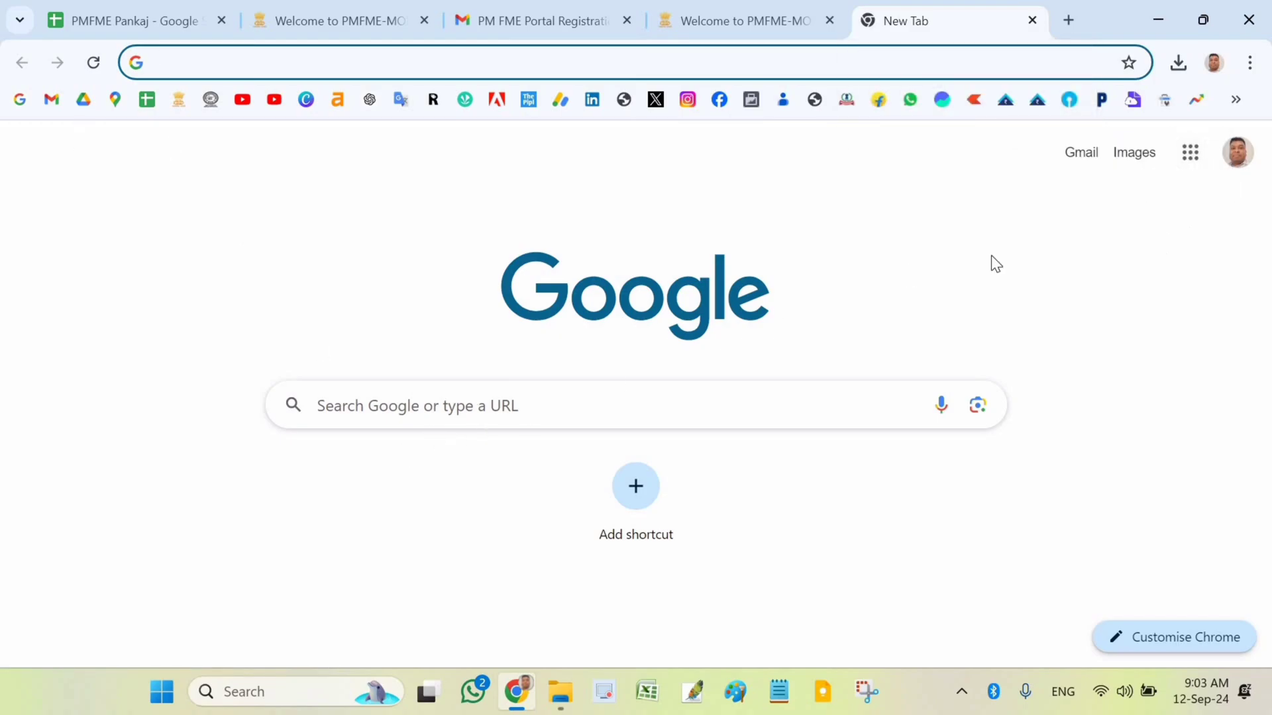
pyautogui.click(1190, 156)
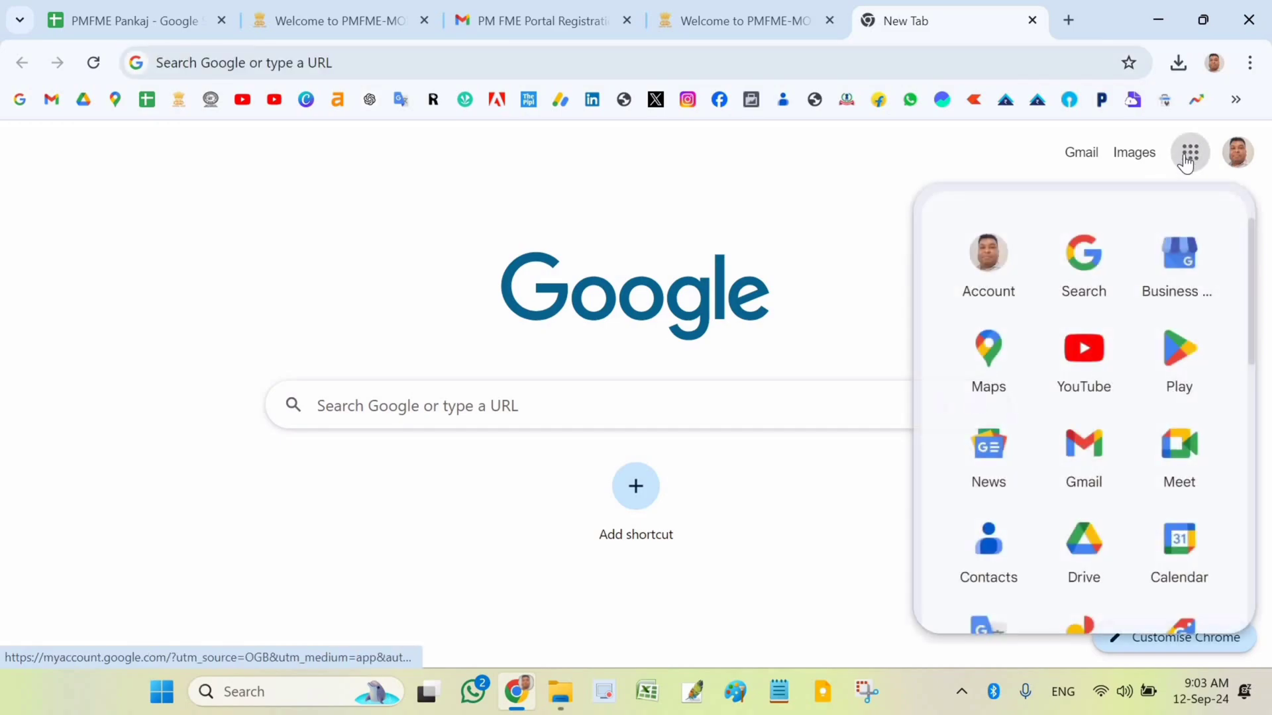
pyautogui.click(996, 362)
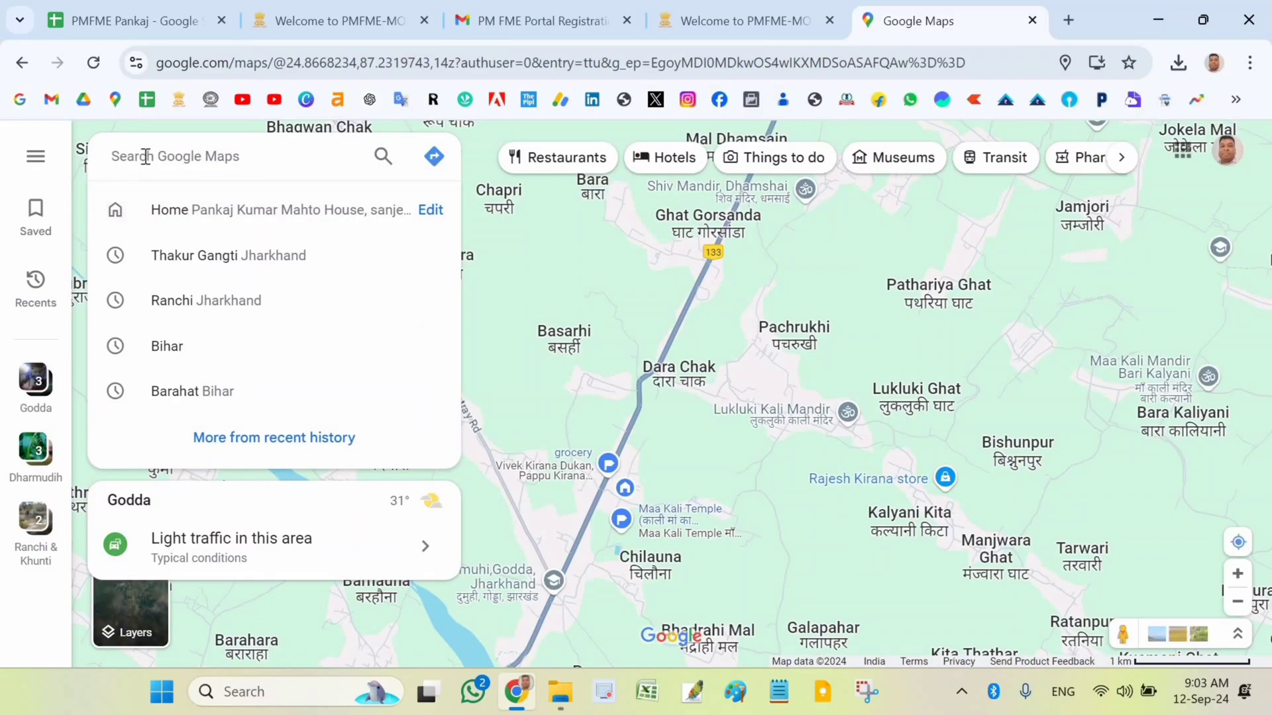
# Follow highway 133 north past Mahagama on the map to look for the business location, and try to show the current location
pyautogui.click(836, 255)
pyautogui.moveTo(821, 373); pyautogui.dragTo(793, 560)
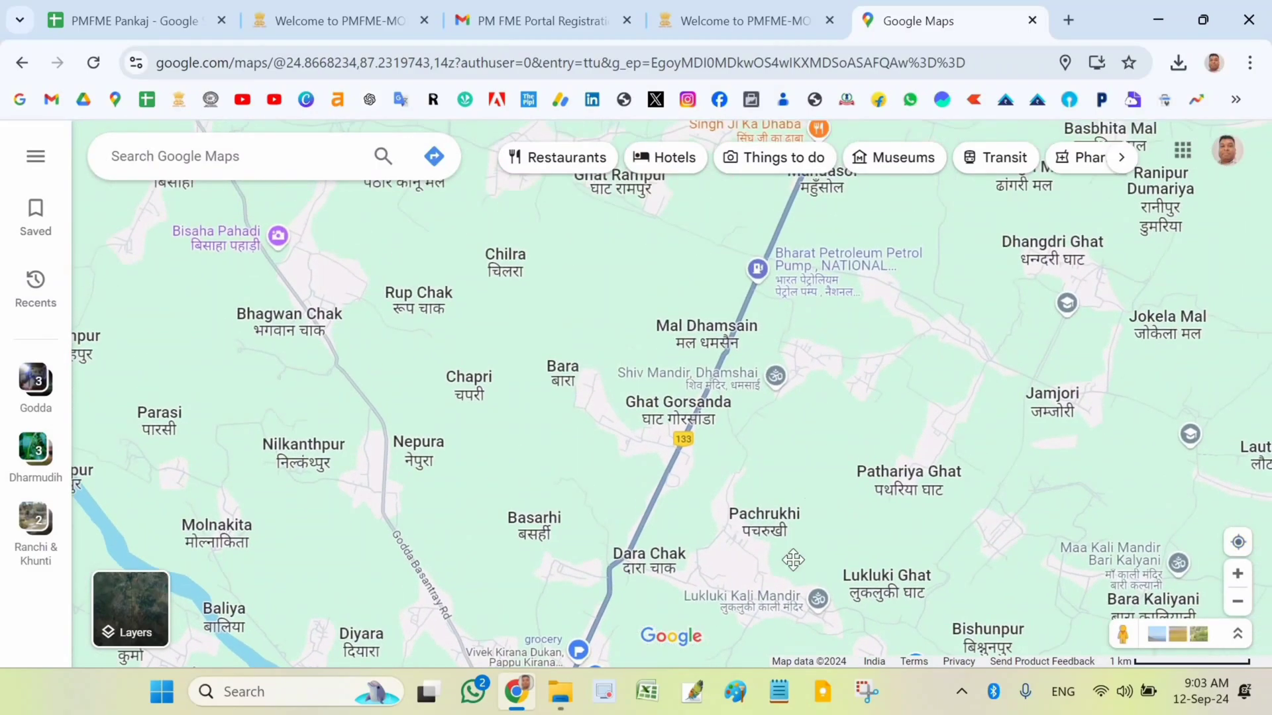
pyautogui.moveTo(881, 389); pyautogui.dragTo(822, 576)
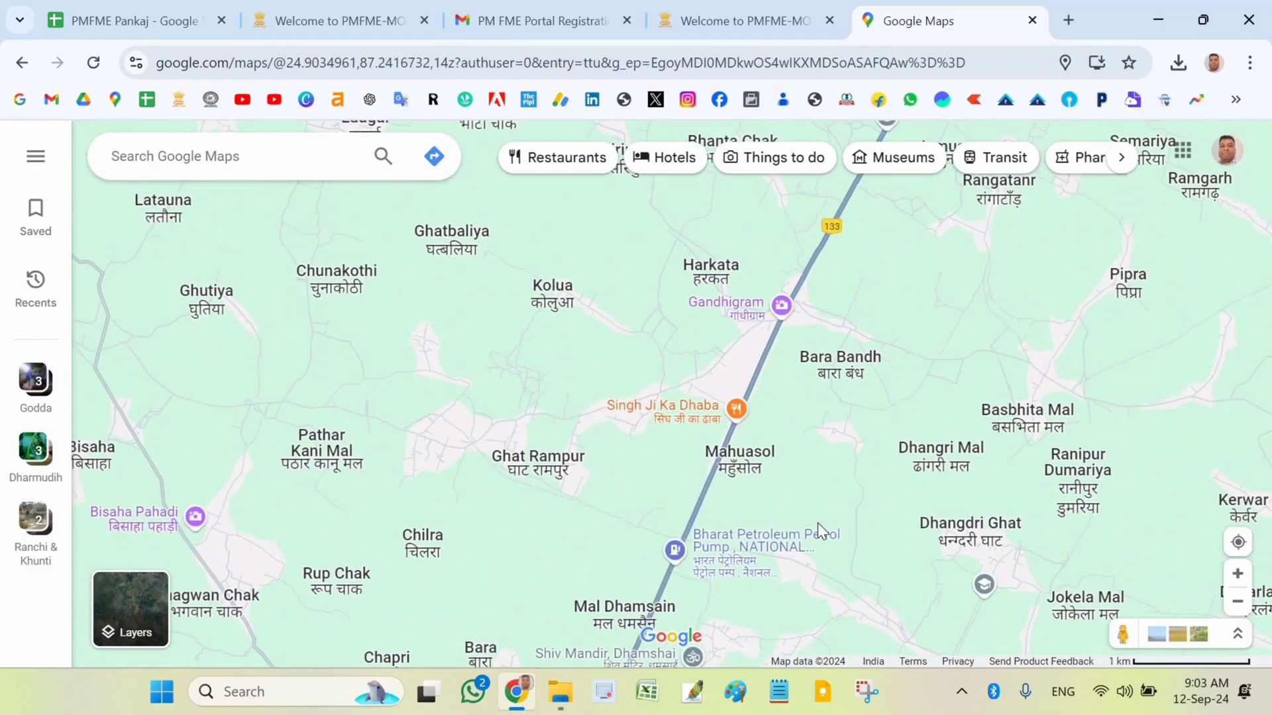
pyautogui.moveTo(891, 292); pyautogui.dragTo(762, 543)
pyautogui.moveTo(788, 225); pyautogui.dragTo(576, 517)
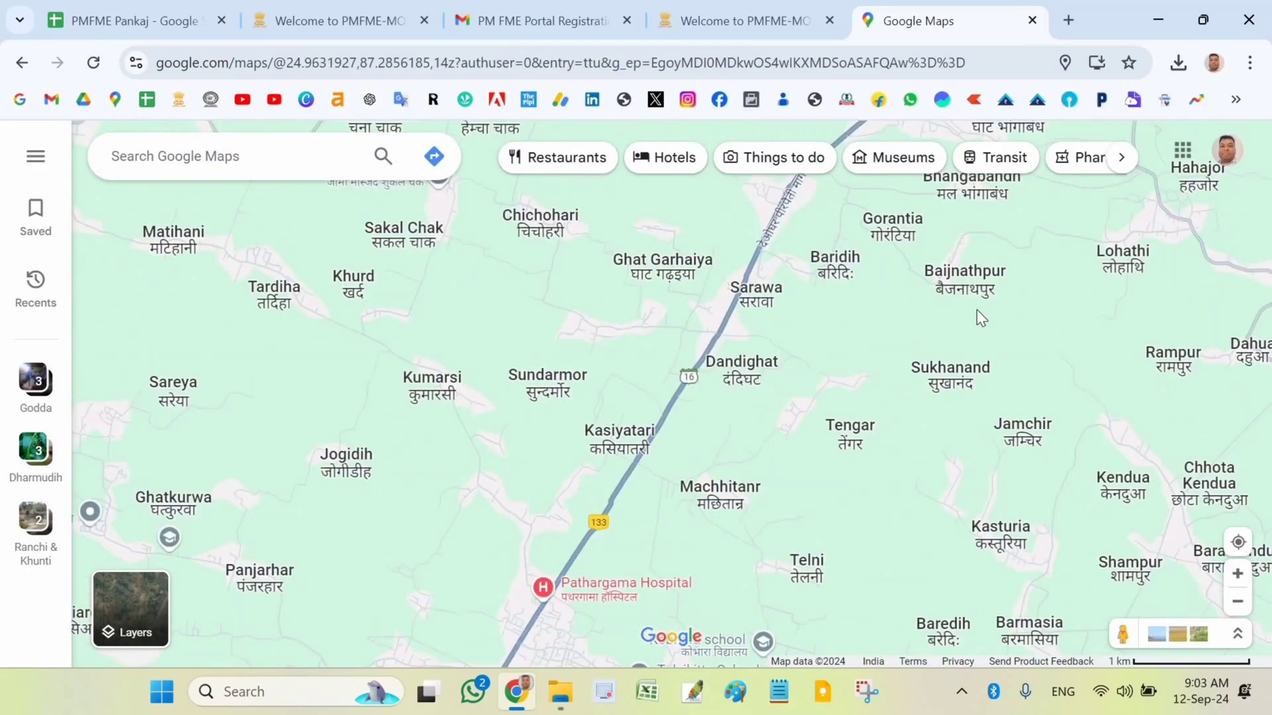
pyautogui.moveTo(974, 304); pyautogui.dragTo(881, 563)
pyautogui.moveTo(906, 391); pyautogui.dragTo(748, 596)
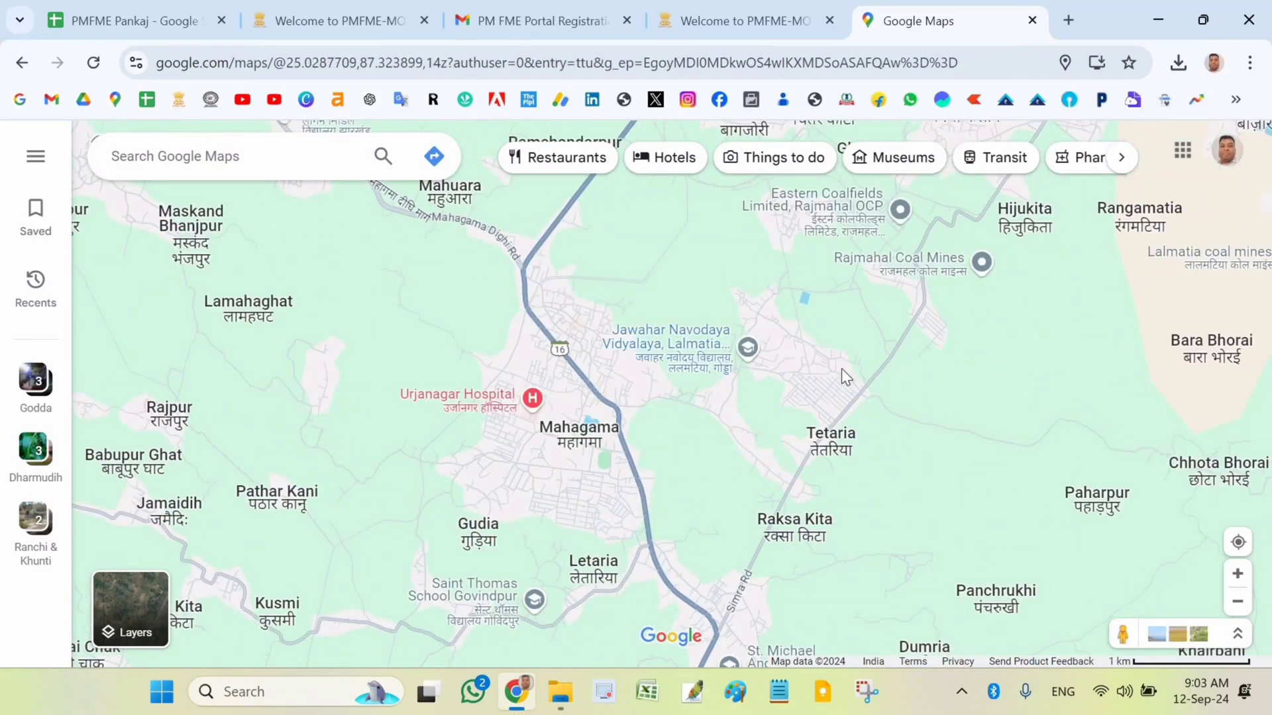
pyautogui.moveTo(917, 209); pyautogui.dragTo(849, 391)
pyautogui.moveTo(821, 215); pyautogui.dragTo(657, 375)
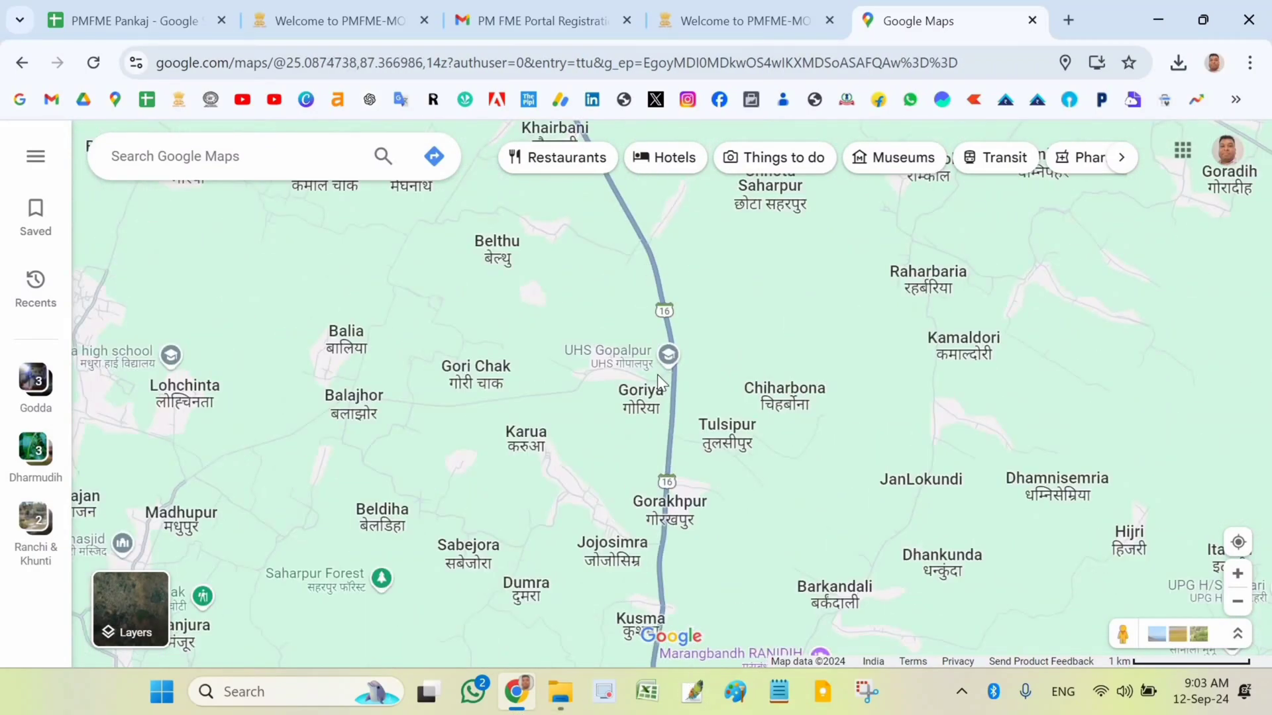
pyautogui.moveTo(590, 317); pyautogui.dragTo(634, 545)
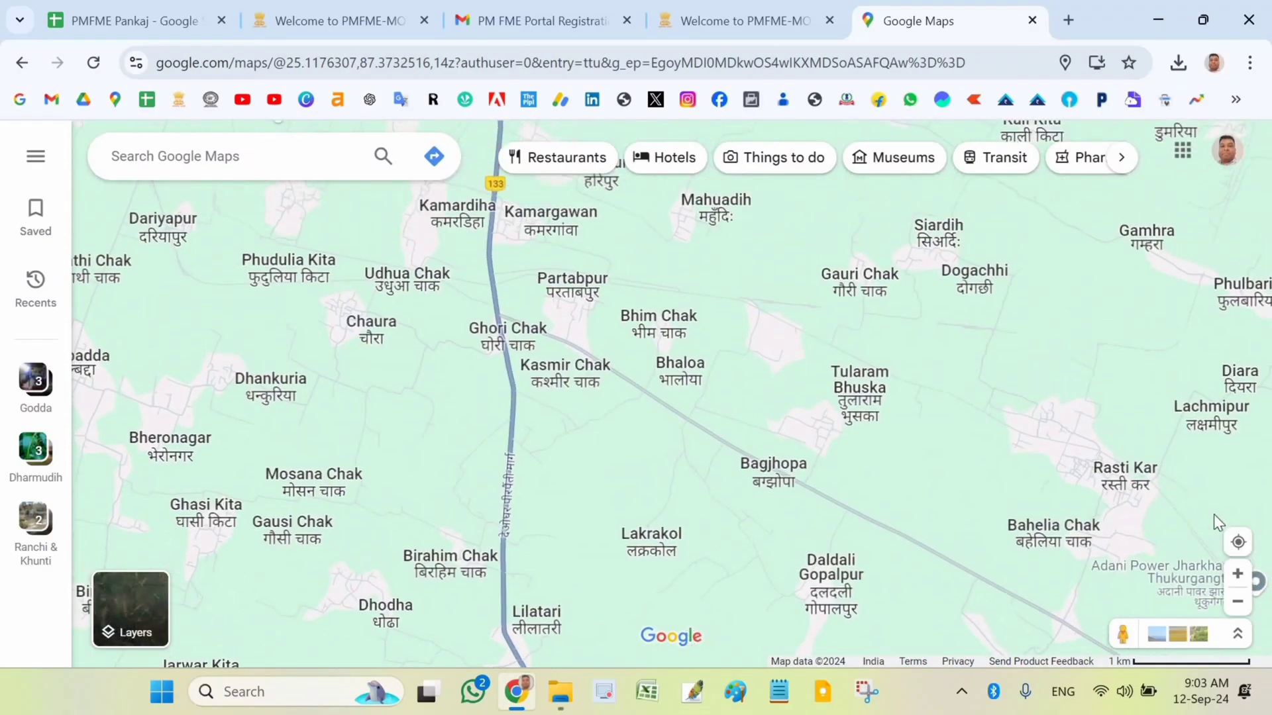
pyautogui.click(1238, 544)
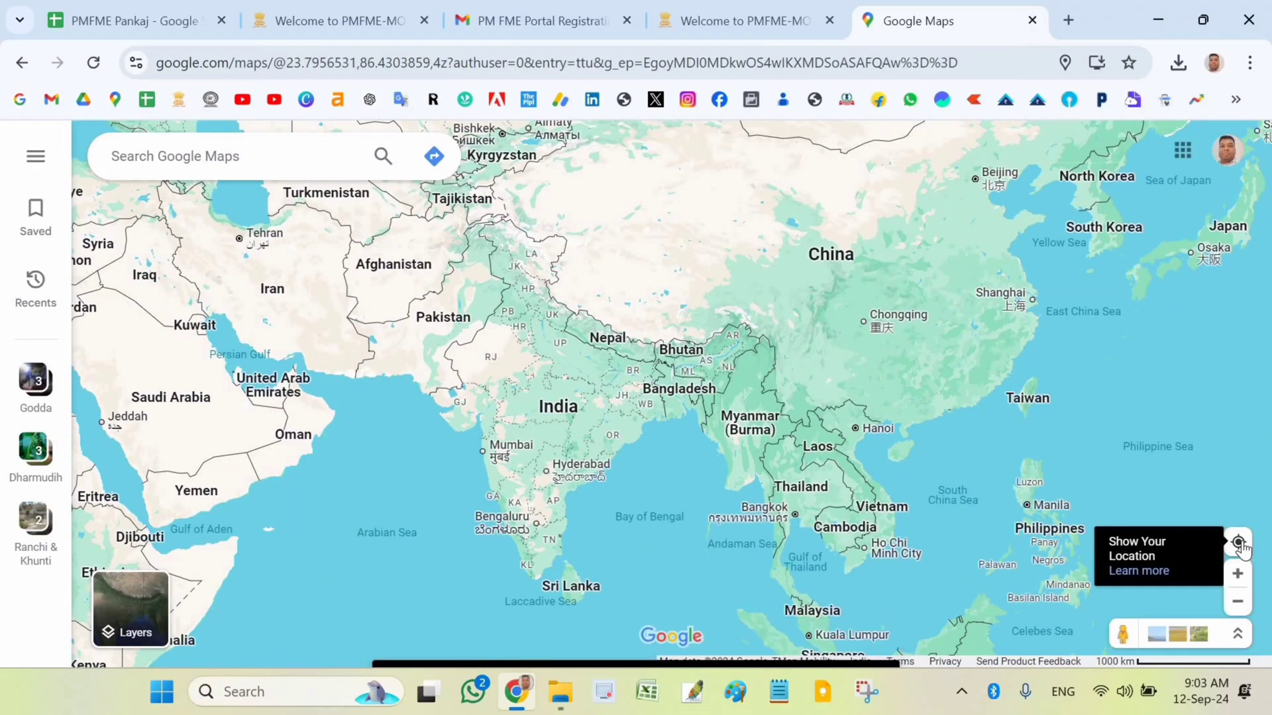
# Find the BudhwaChak village area near Thakur Gangti and Mandro in Jharkhand on the map, down to street level
pyautogui.scroll(1, 609, 415)
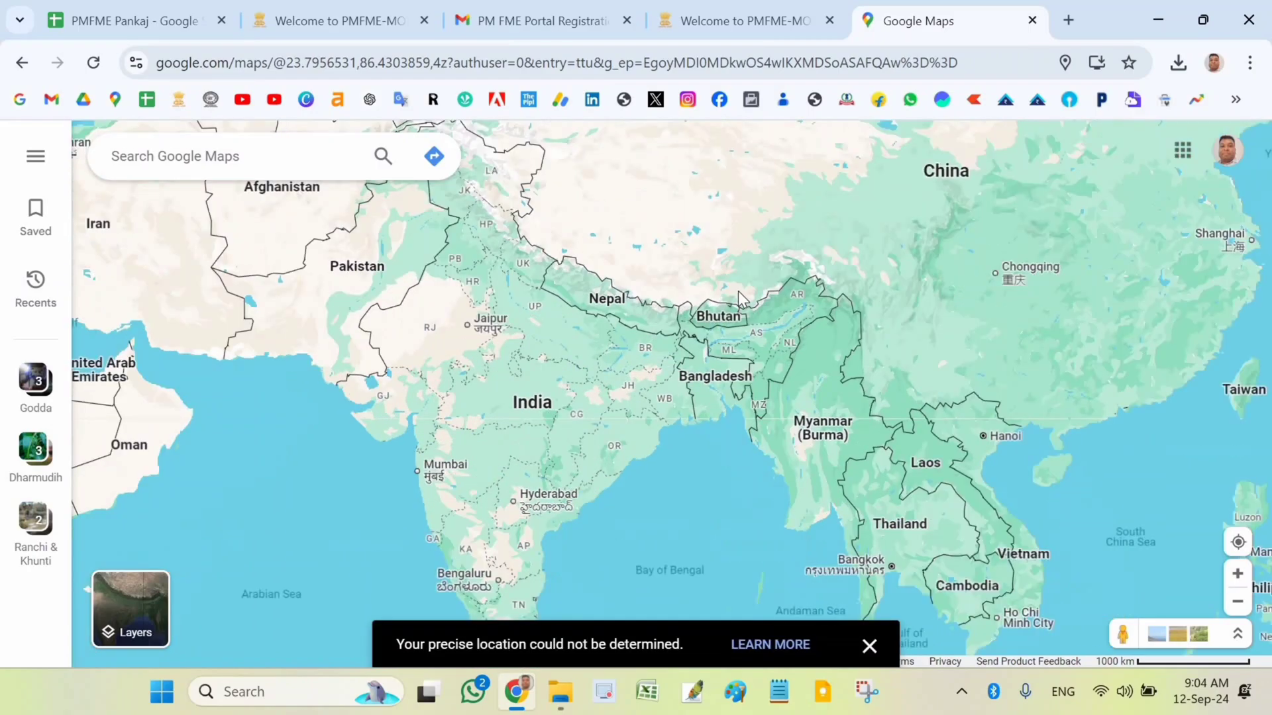
pyautogui.scroll(6, 679, 354)
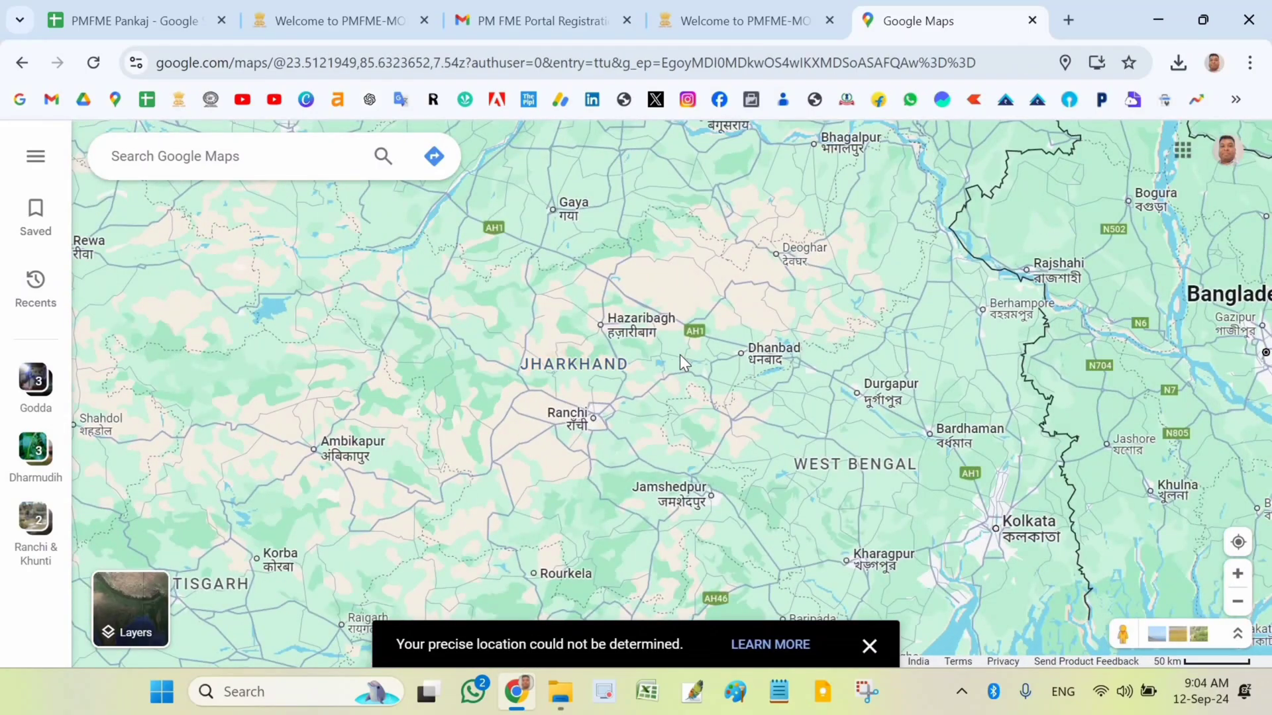
pyautogui.scroll(1, 679, 355)
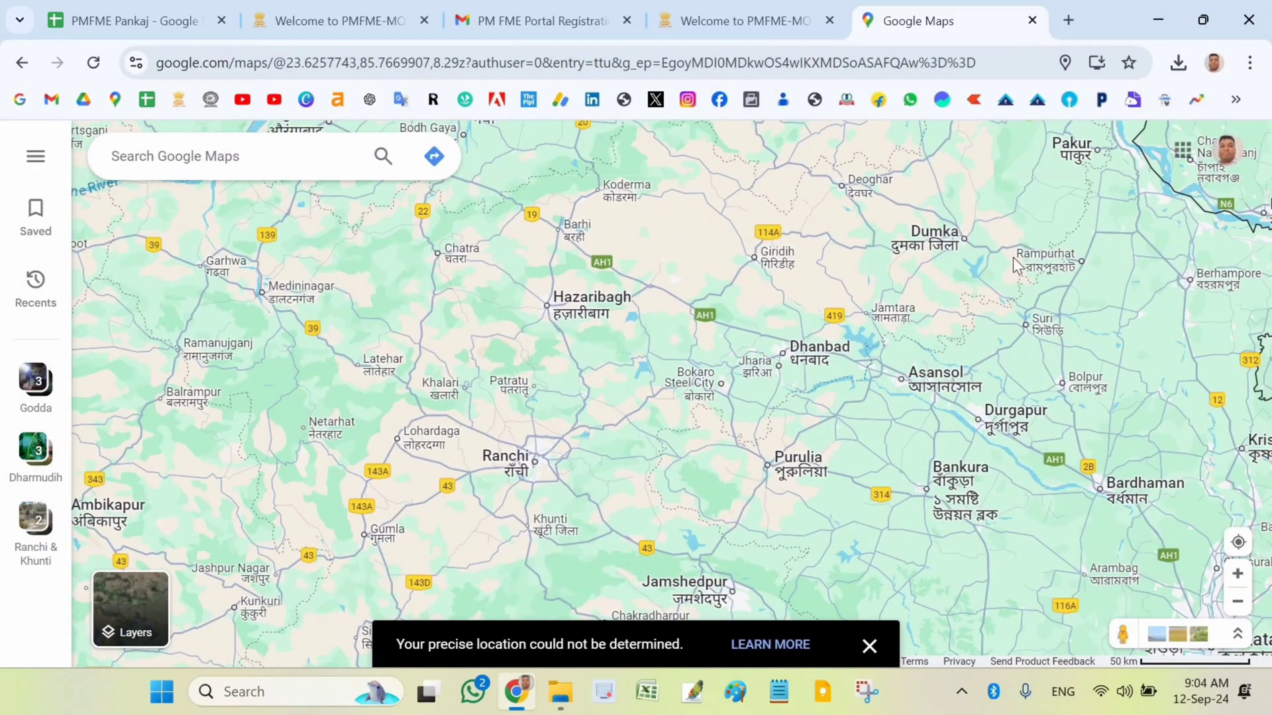
pyautogui.moveTo(1010, 249); pyautogui.dragTo(857, 446)
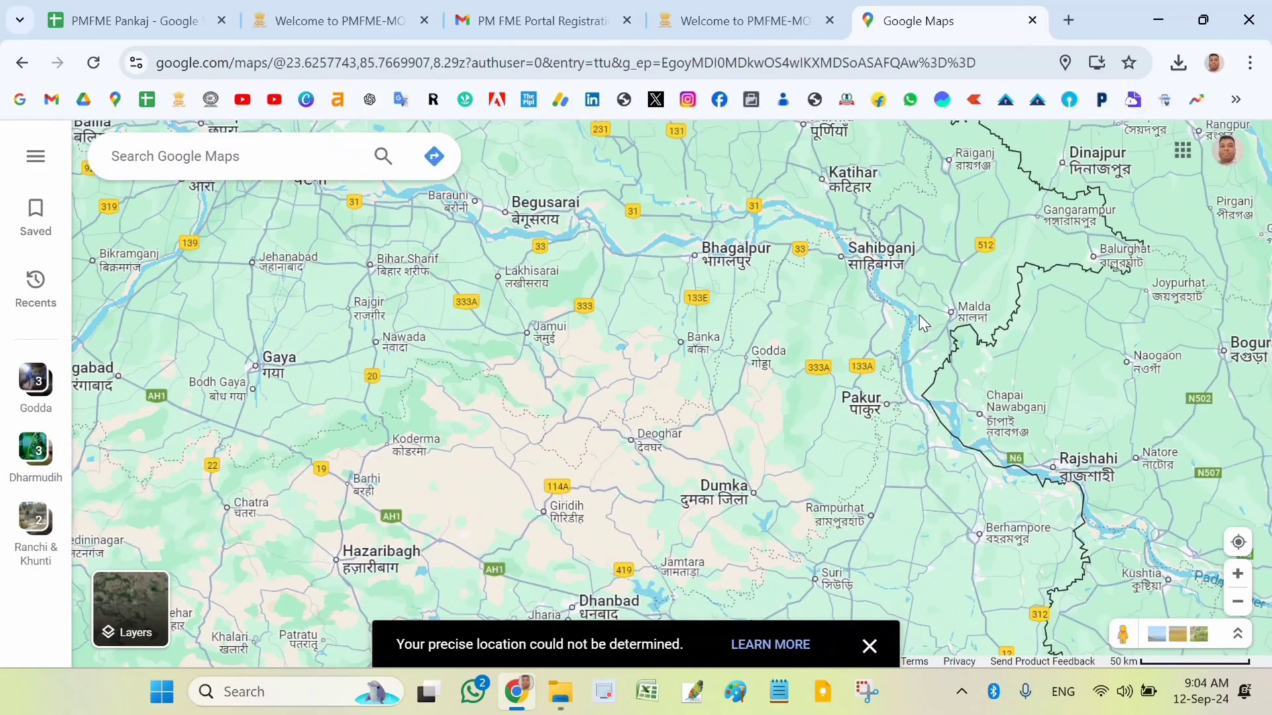
pyautogui.scroll(2, 577, 304)
pyautogui.scroll(1, 676, 327)
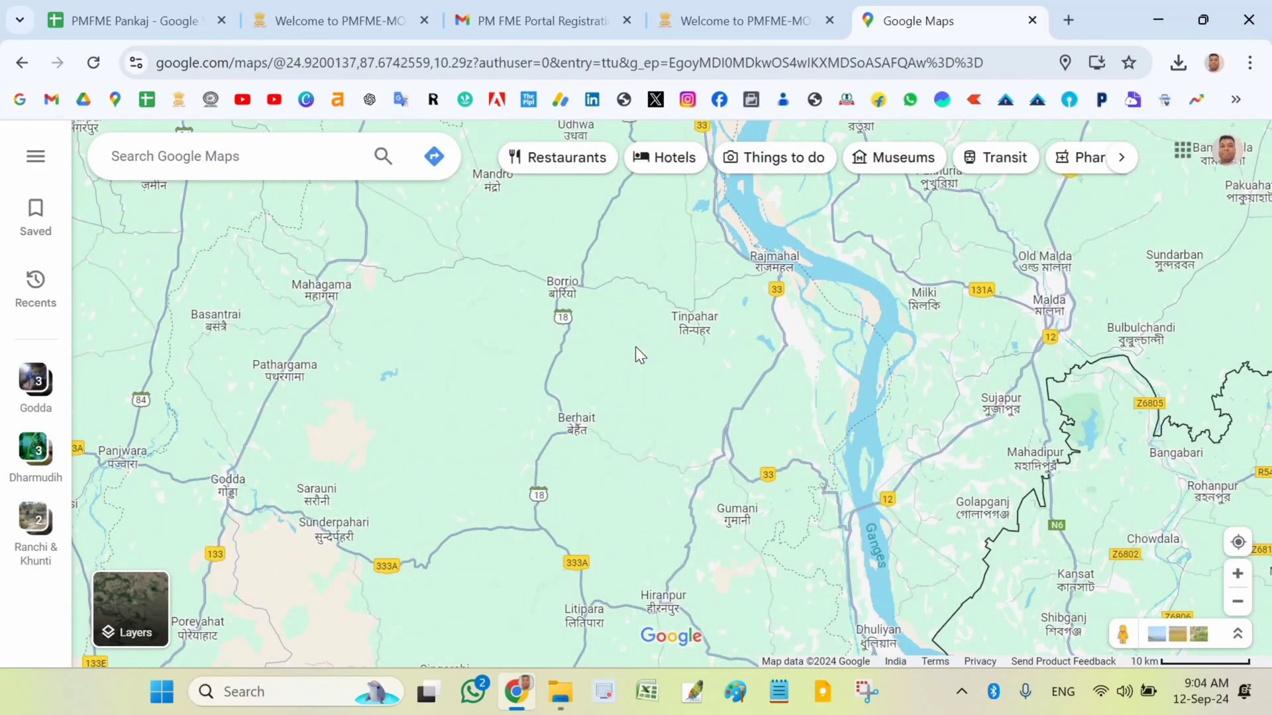
pyautogui.scroll(1, 571, 551)
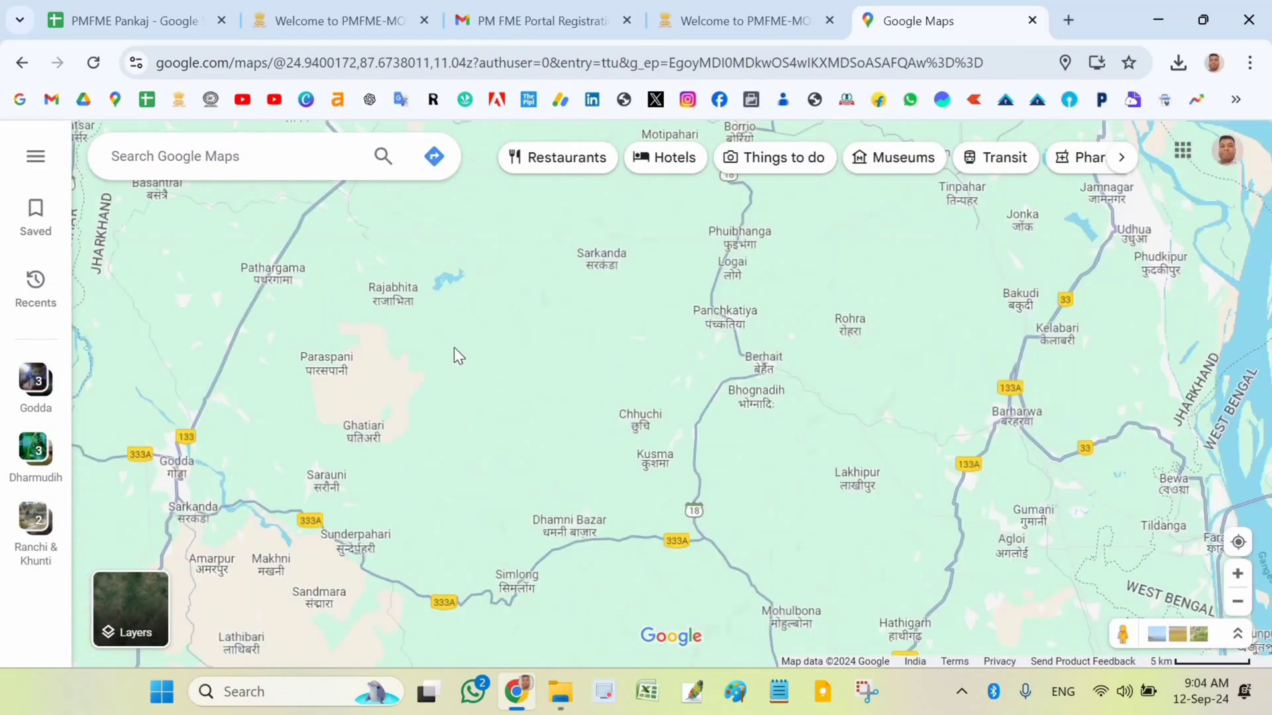
pyautogui.moveTo(462, 341); pyautogui.dragTo(556, 543)
pyautogui.scroll(1, 621, 284)
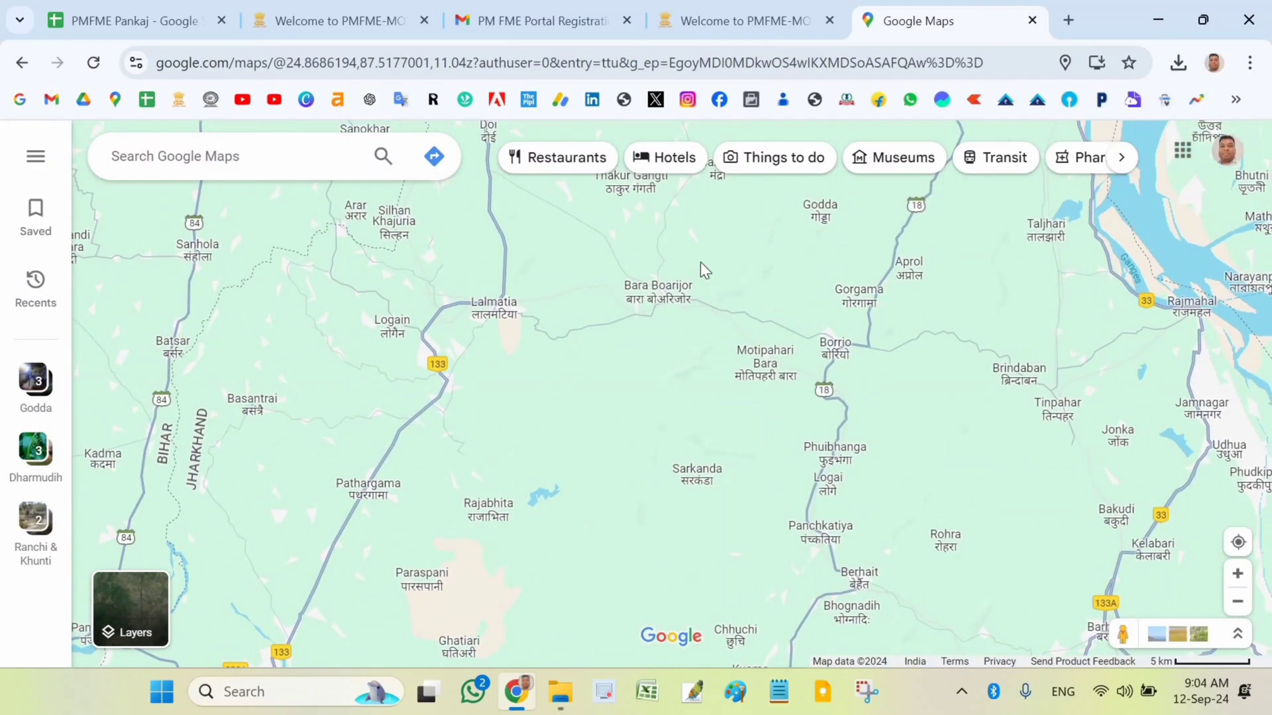
pyautogui.moveTo(701, 261); pyautogui.dragTo(686, 639)
pyautogui.scroll(5, 670, 554)
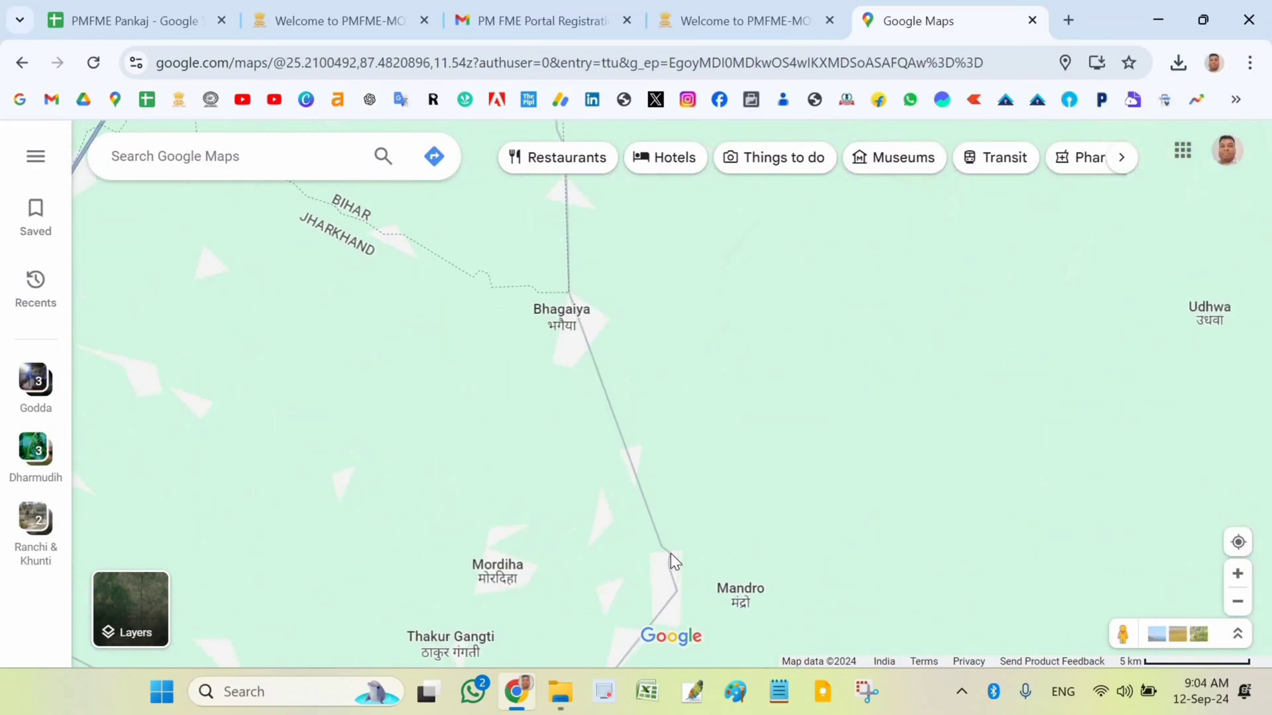
pyautogui.moveTo(642, 357); pyautogui.dragTo(633, 159)
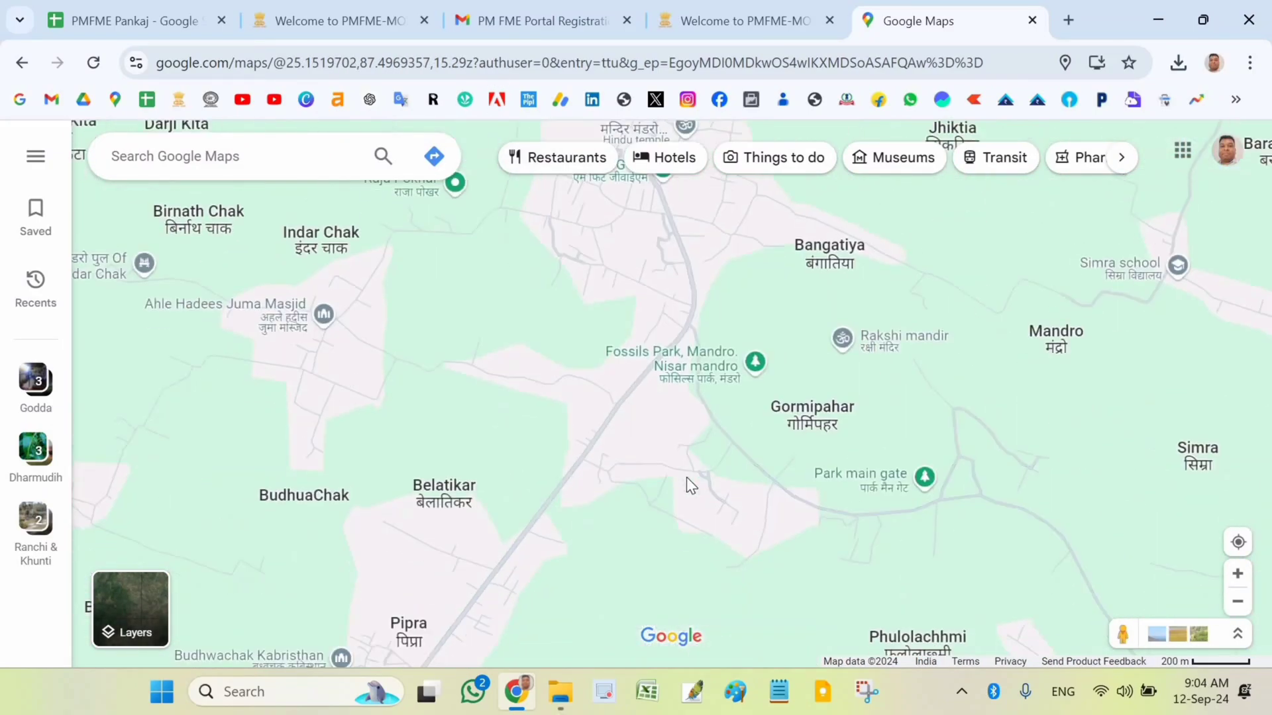
pyautogui.scroll(1, 686, 473)
pyautogui.moveTo(544, 566); pyautogui.dragTo(803, 321)
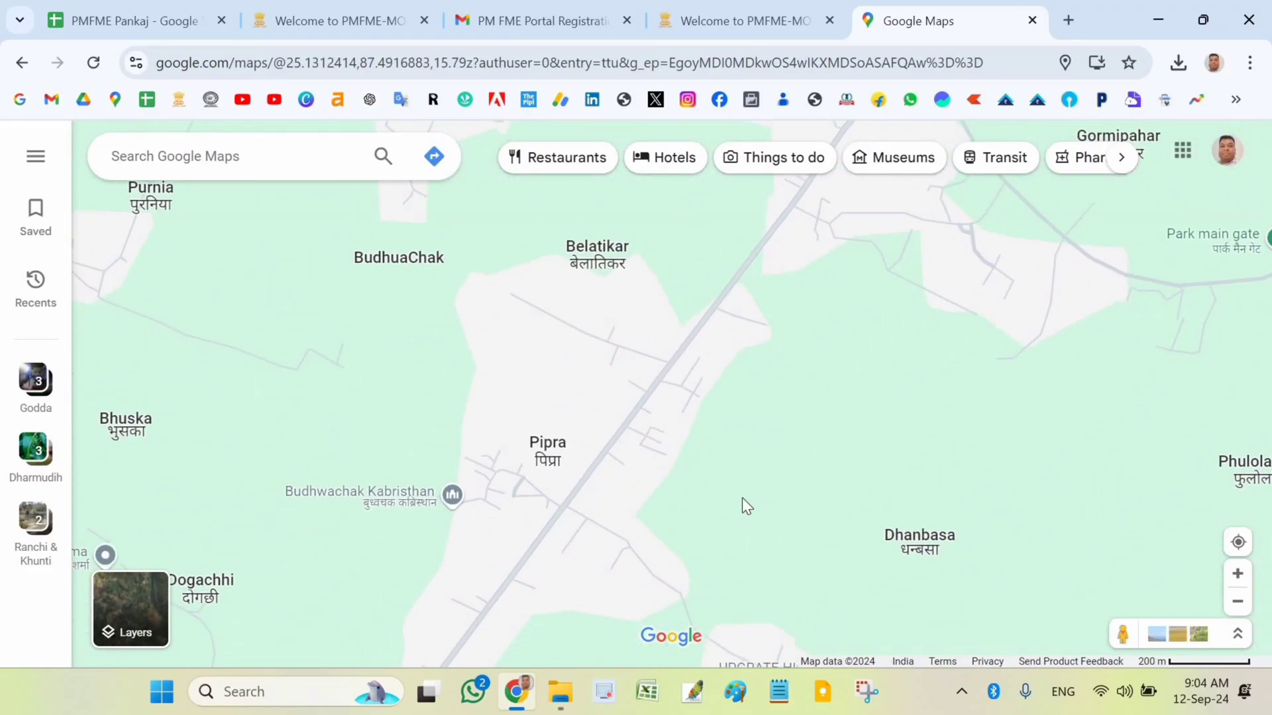
pyautogui.moveTo(759, 486); pyautogui.dragTo(982, 345)
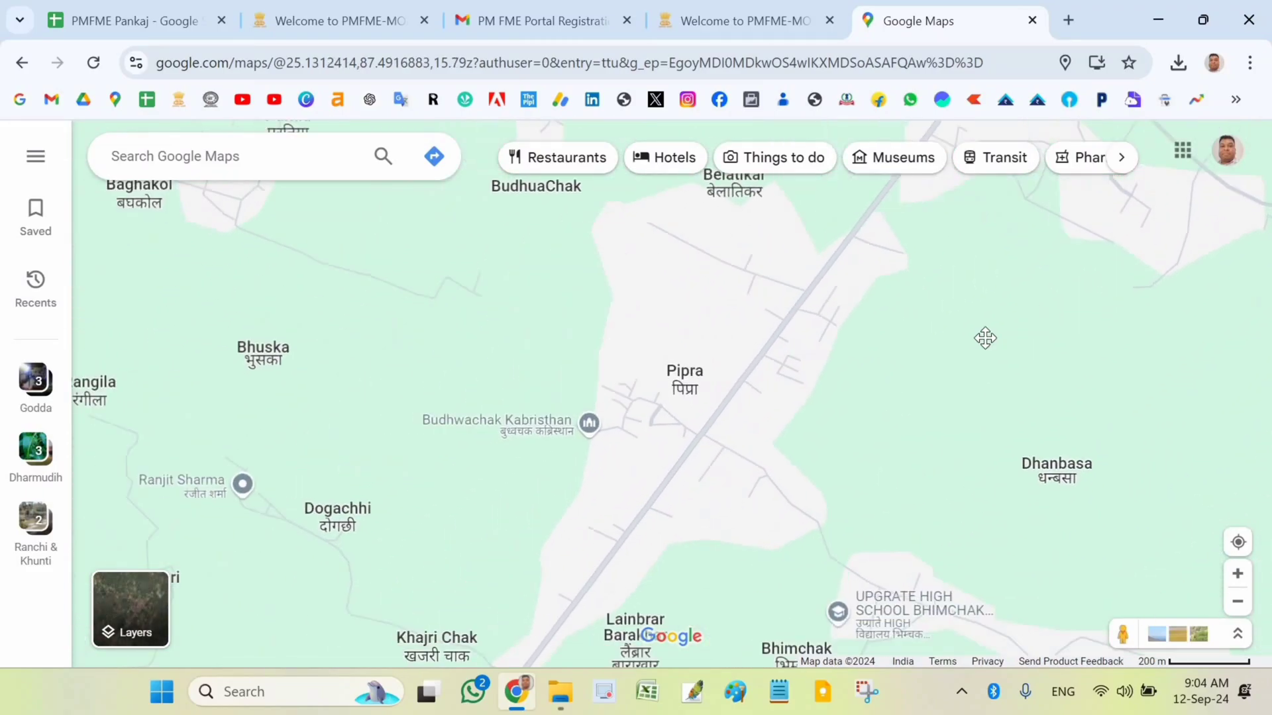
pyautogui.scroll(3, 884, 335)
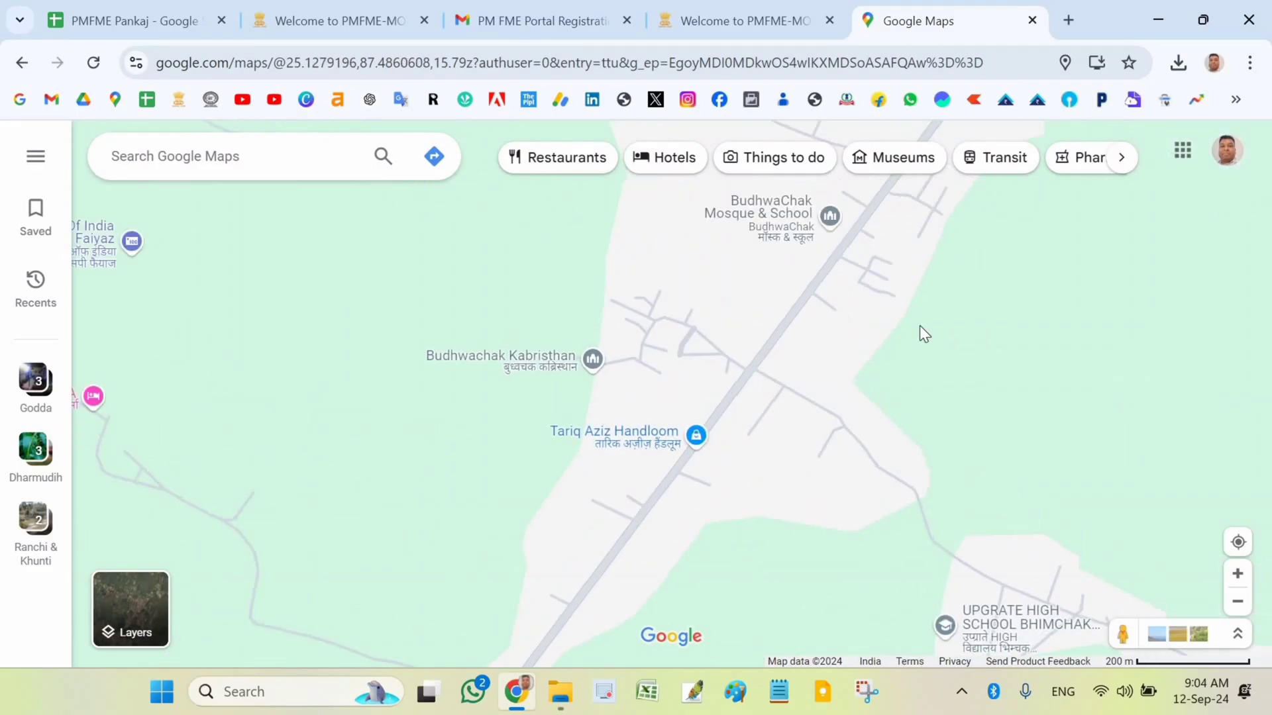
pyautogui.moveTo(815, 167); pyautogui.dragTo(773, 331)
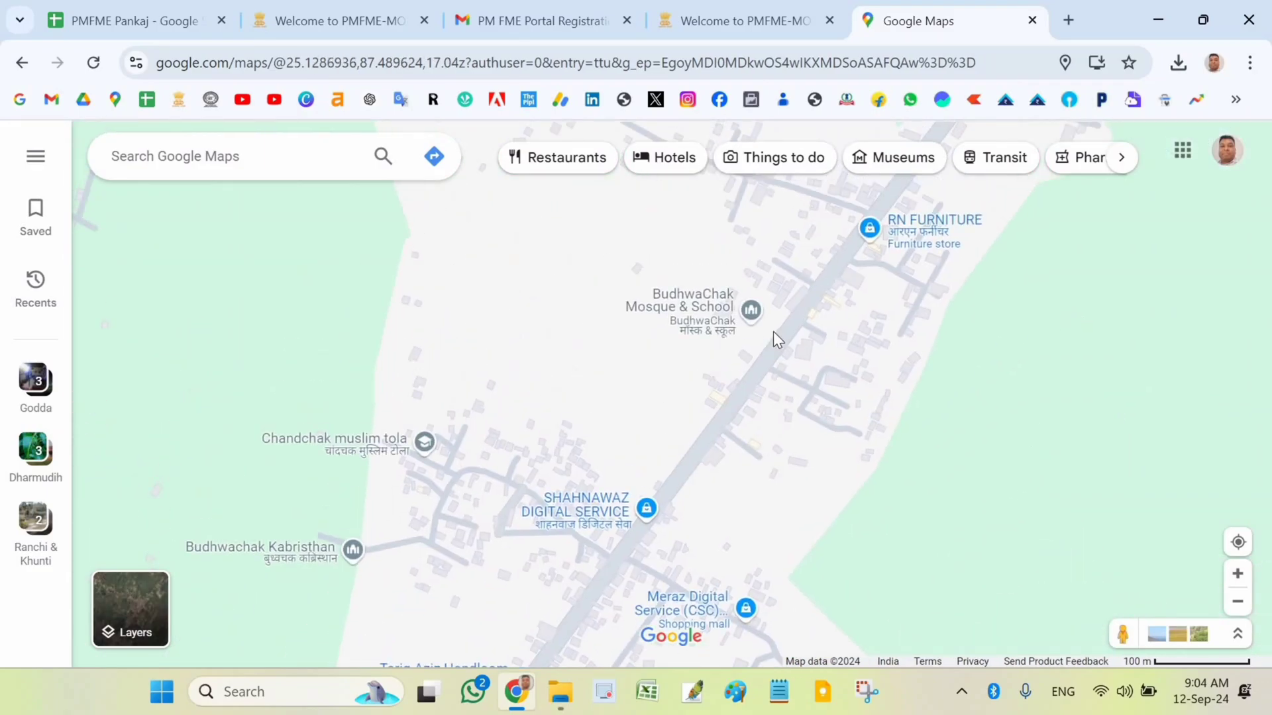
# Pick the point next to BudhwaChak Mosque & School on the map and copy its coordinates
pyautogui.click(766, 333)
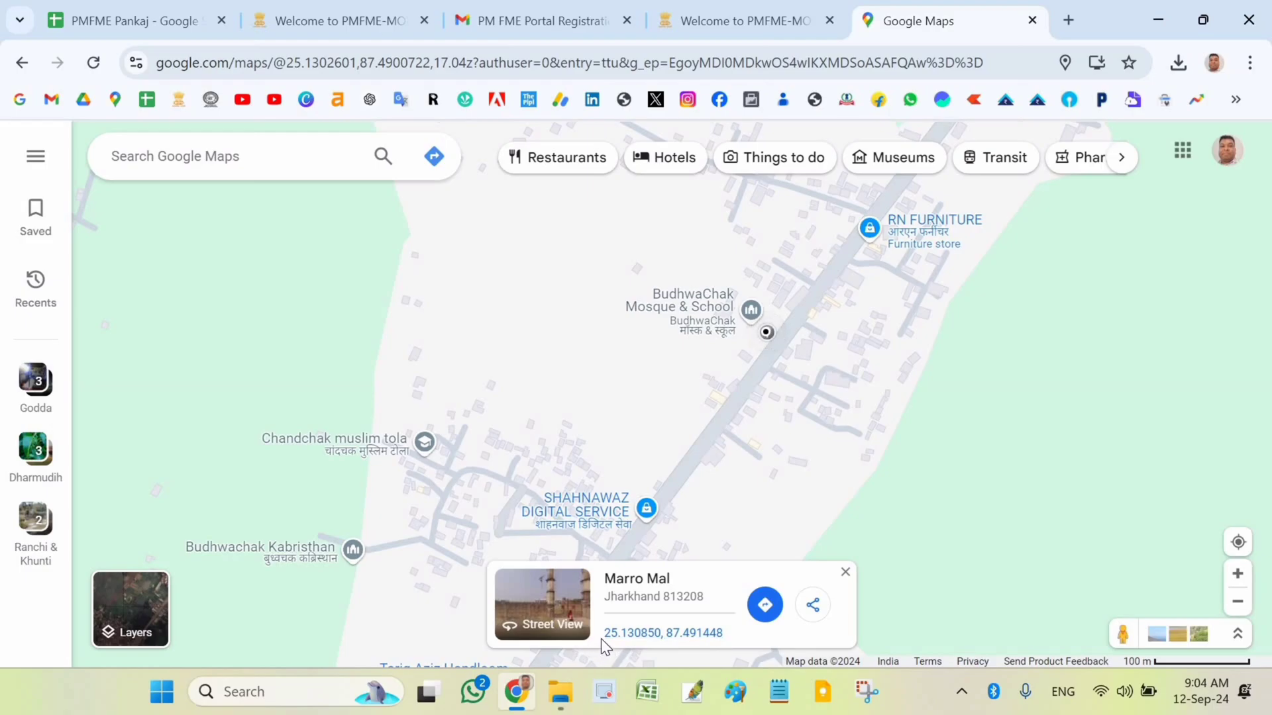
pyautogui.tripleClick(714, 642)
pyautogui.hotkey('ctrl', 'c')
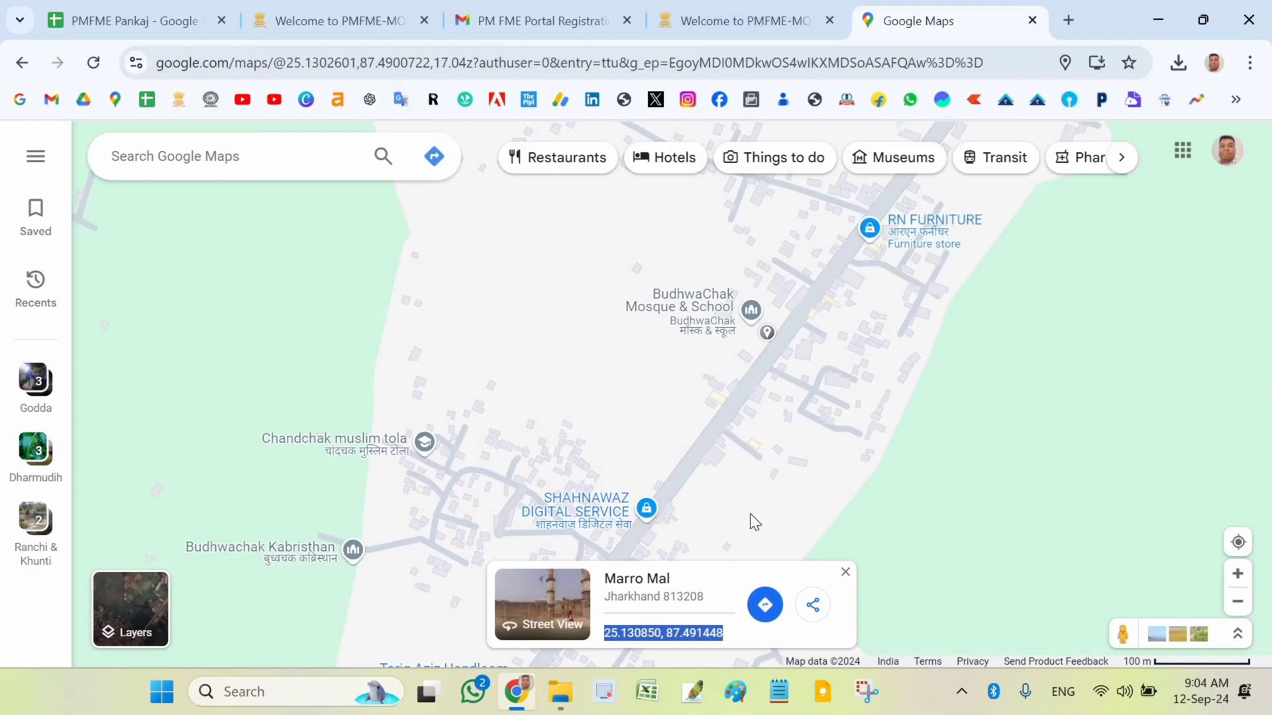
pyautogui.click(721, 506)
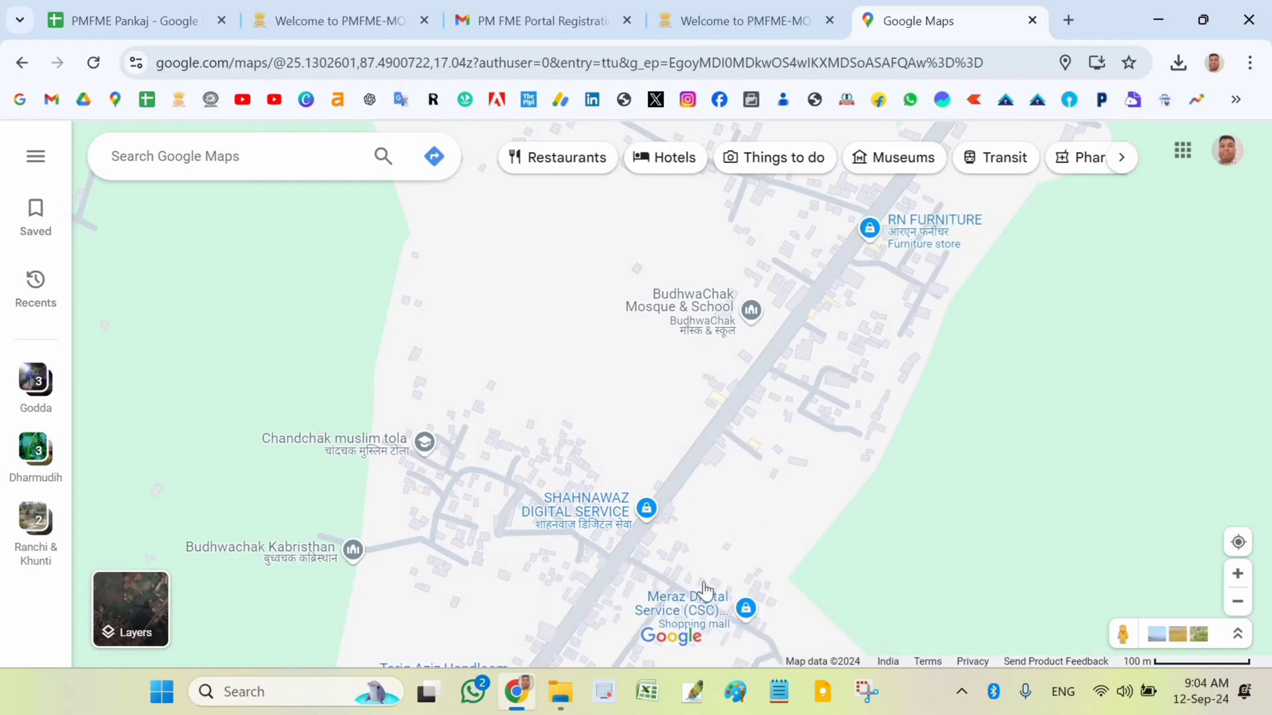
# Switch back to the PMFME application form and enter the latitude 25.130850 from the copied coordinates
pyautogui.click(748, 14)
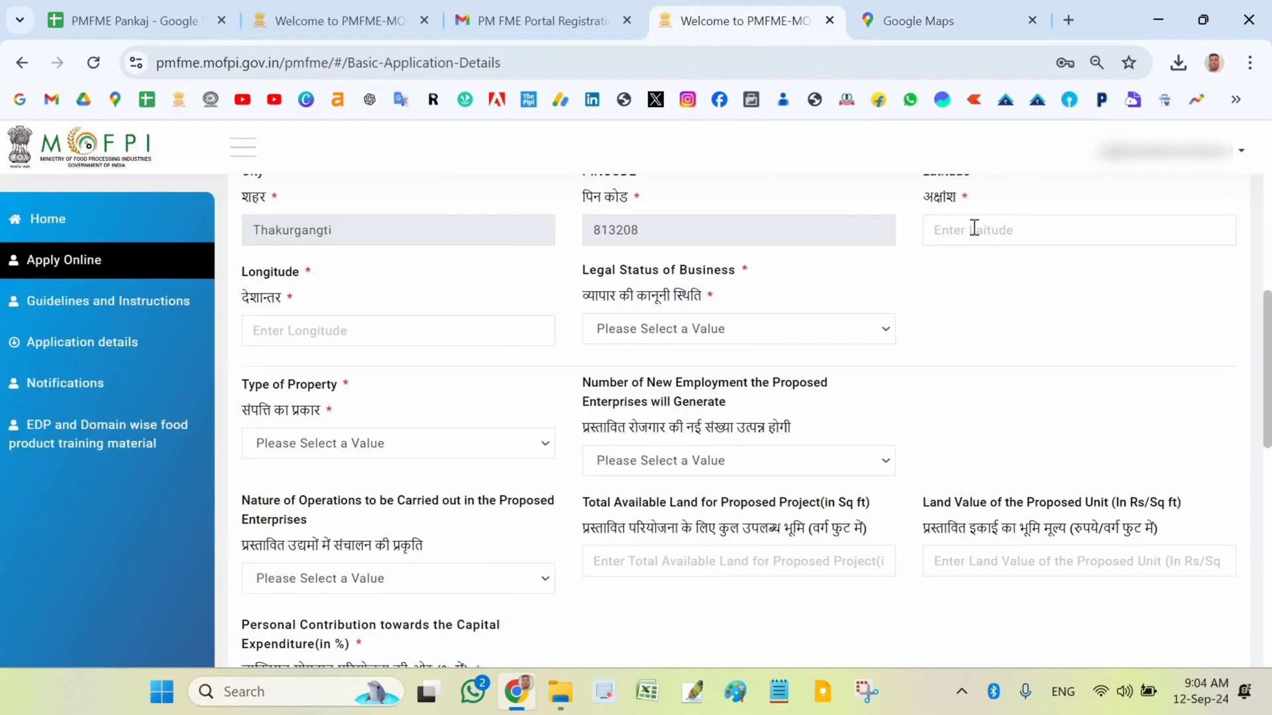
pyautogui.click(994, 240)
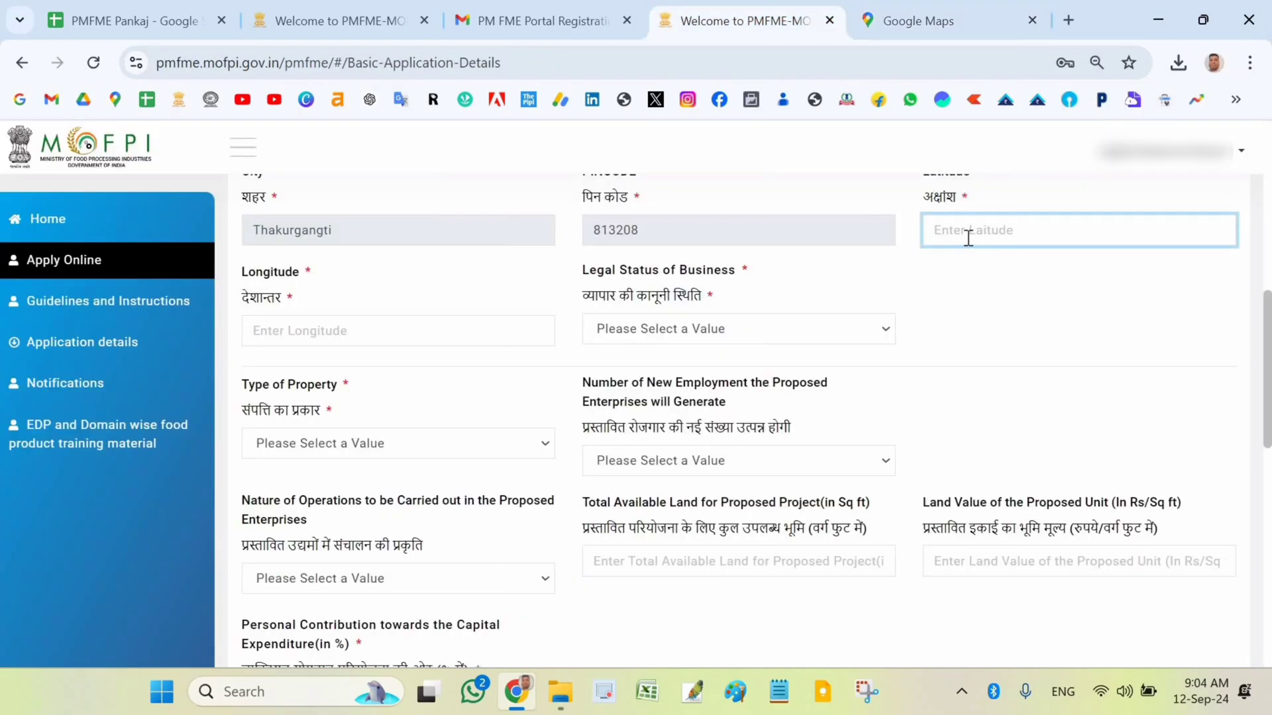
pyautogui.hotkey('ctrl', 'v')
pyautogui.doubleClick(1086, 230)
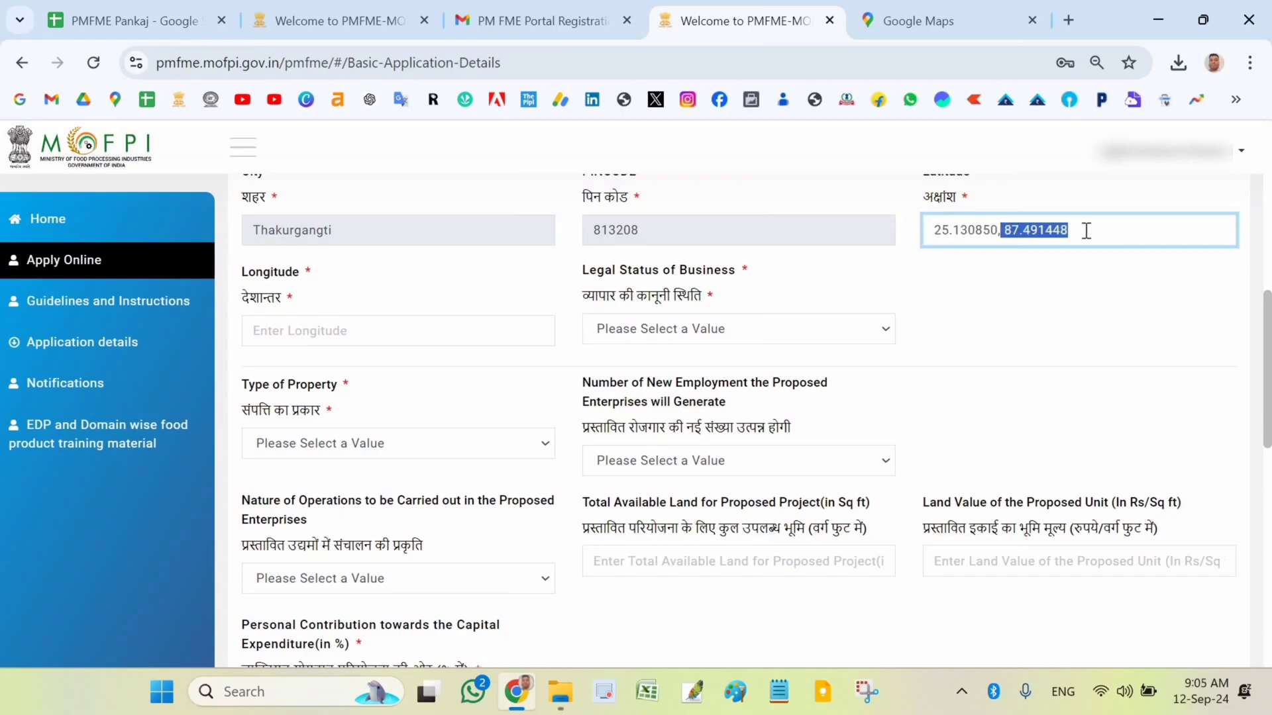
pyautogui.press('BackSpace')
pyautogui.press('BackSpace')
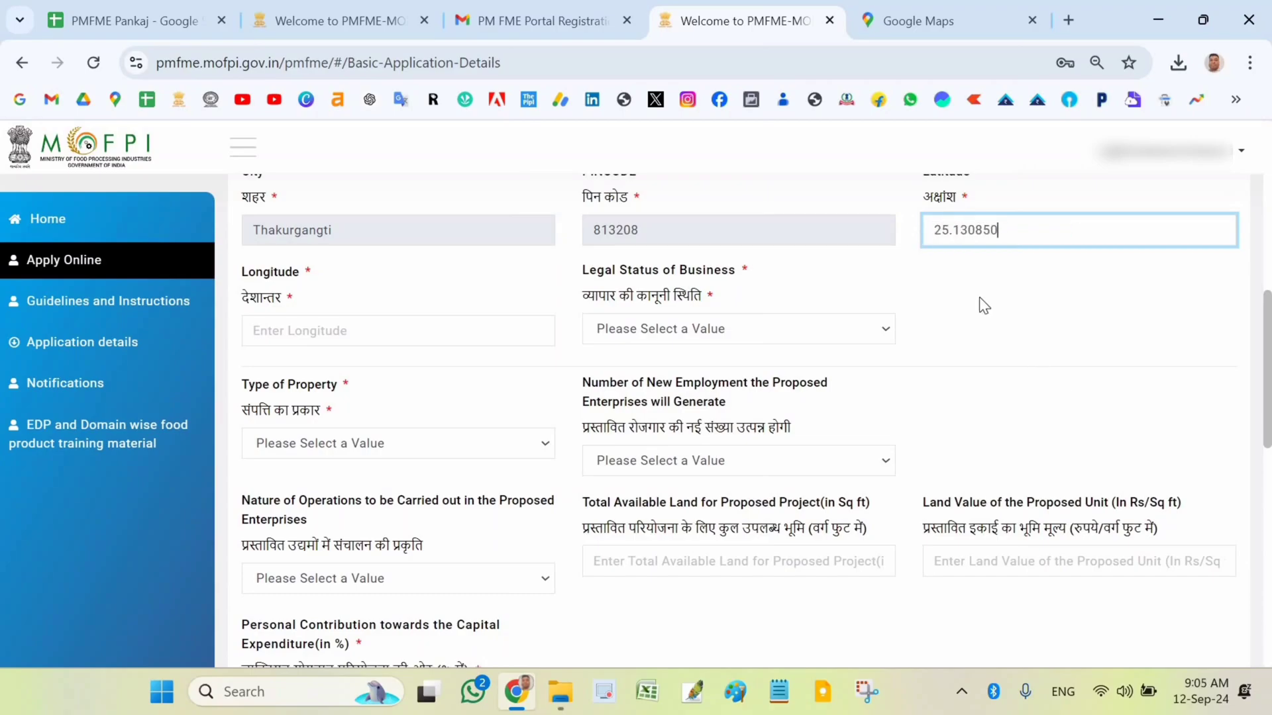
# Enter the longitude 87.491448 from the copied coordinates, removing the latitude part
pyautogui.click(287, 337)
pyautogui.hotkey('ctrl', 'v')
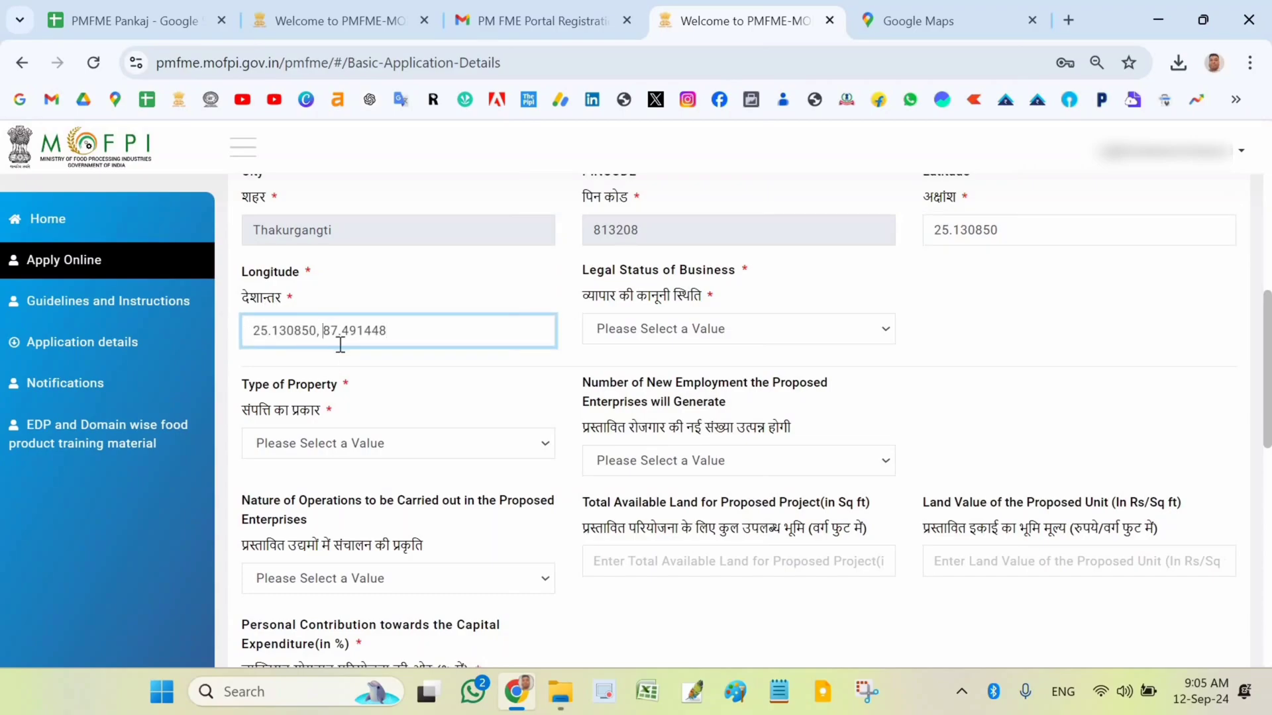
pyautogui.press('BackSpace')
pyautogui.press('BackSpace')
pyautogui.press('BackSpace')
pyautogui.press('BackSpace')
pyautogui.press('BackSpace')
pyautogui.press('BackSpace')
pyautogui.press('BackSpace')
pyautogui.press('BackSpace')
pyautogui.press('BackSpace')
pyautogui.press('BackSpace')
pyautogui.press('BackSpace')
pyautogui.click(991, 331)
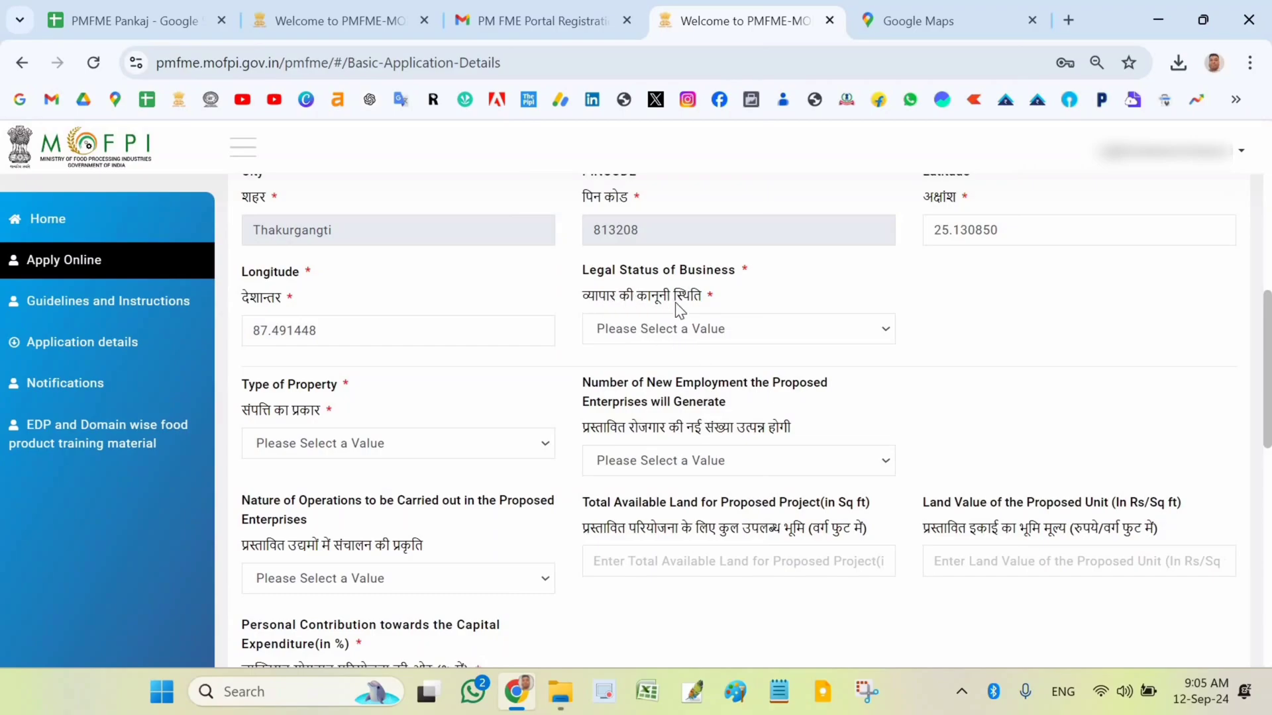
# Set the legal status of business to Sole Proprietorship and the type of property to Owned
pyautogui.click(677, 340)
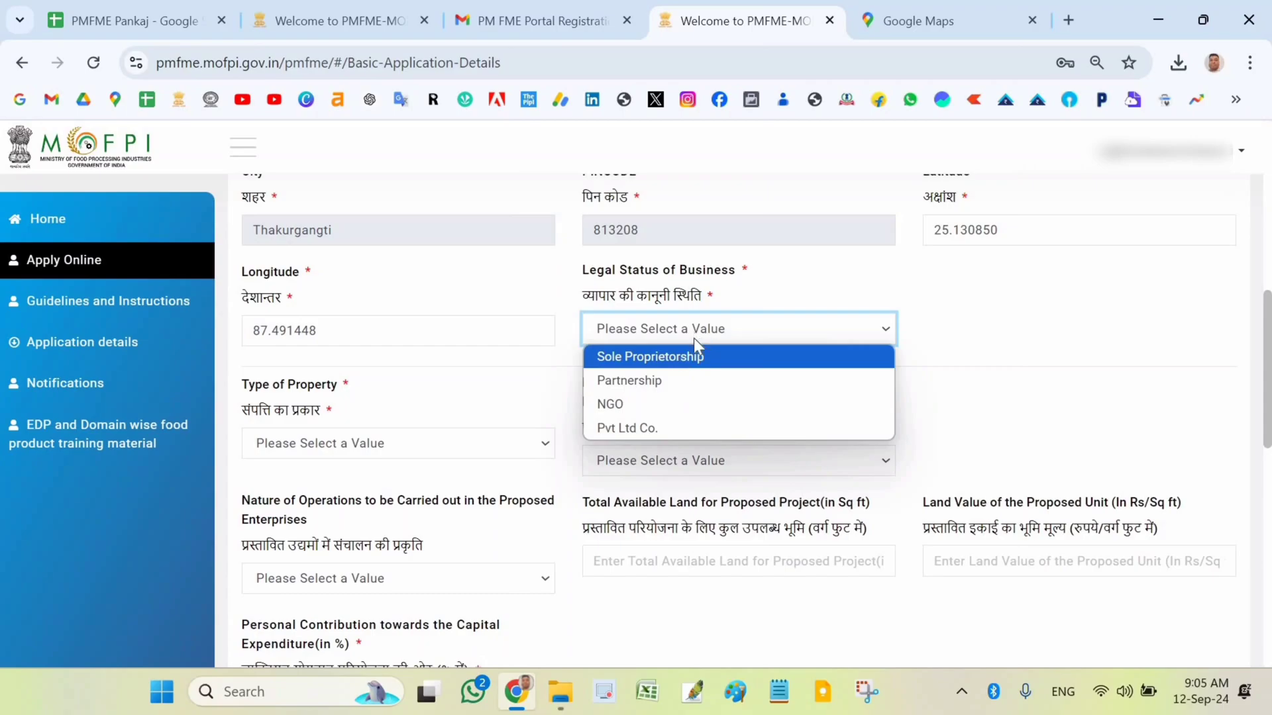
pyautogui.click(694, 355)
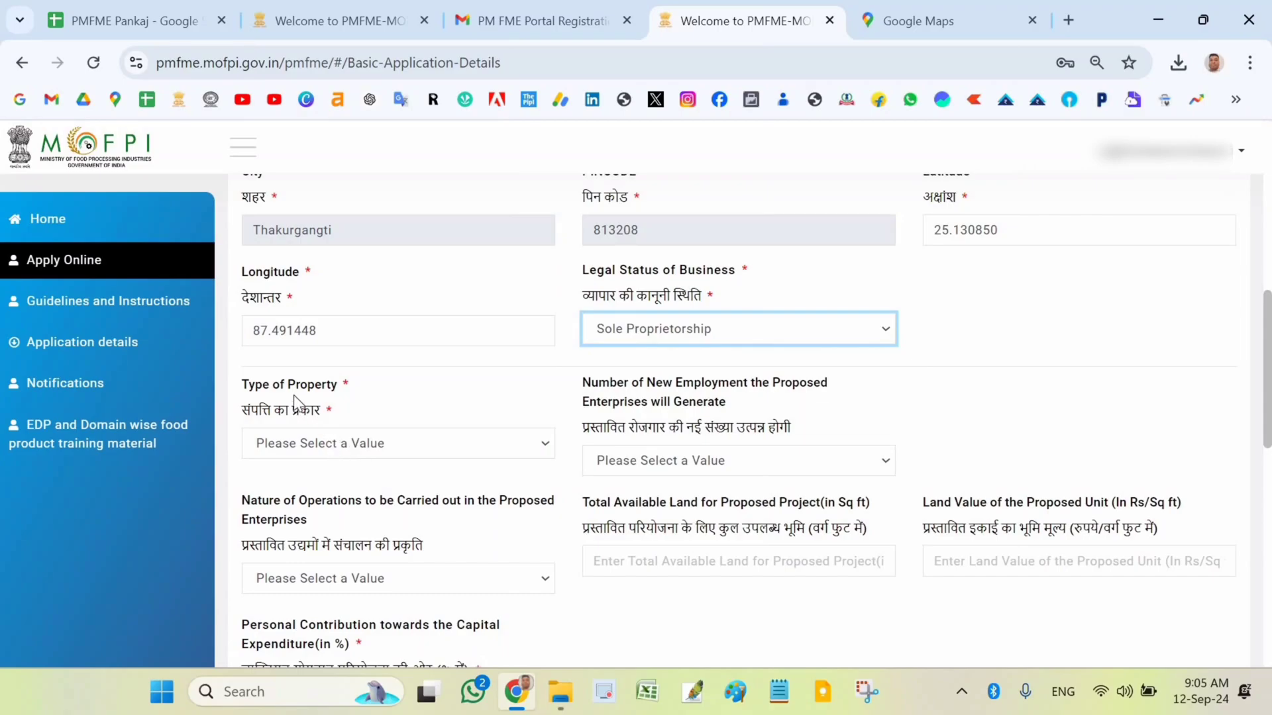
pyautogui.click(391, 444)
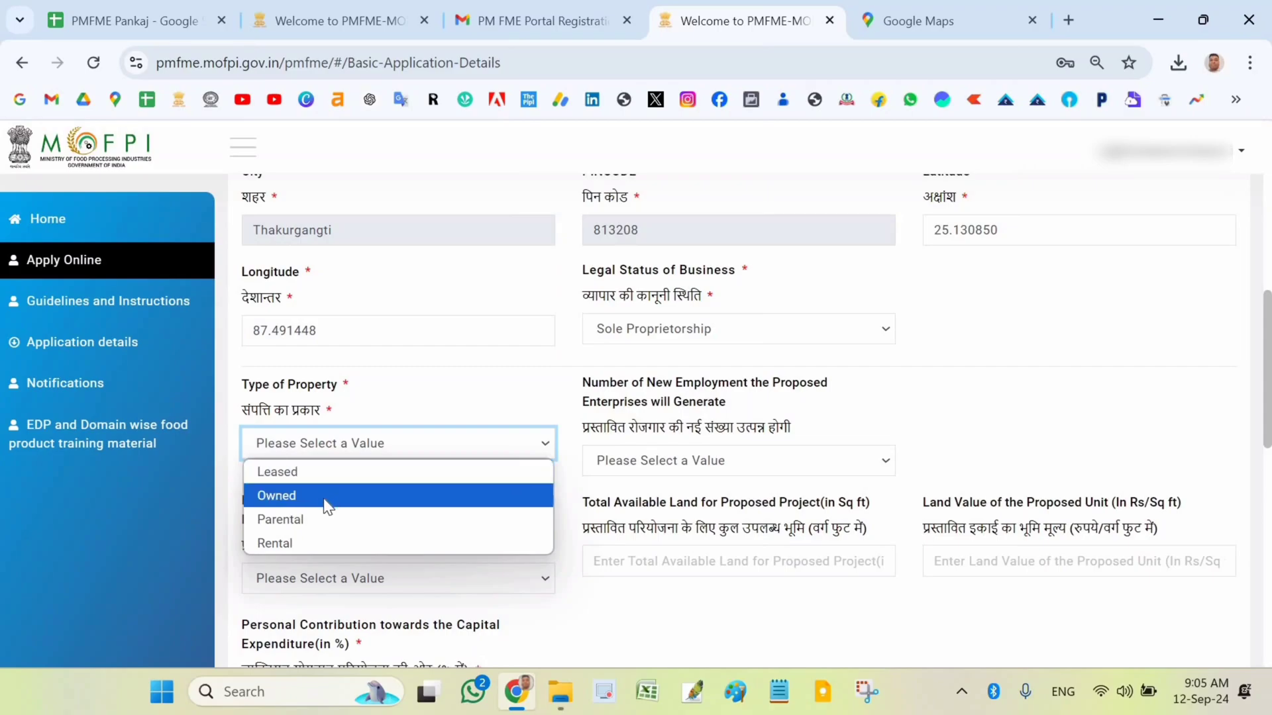
pyautogui.click(328, 506)
pyautogui.click(334, 452)
pyautogui.click(295, 499)
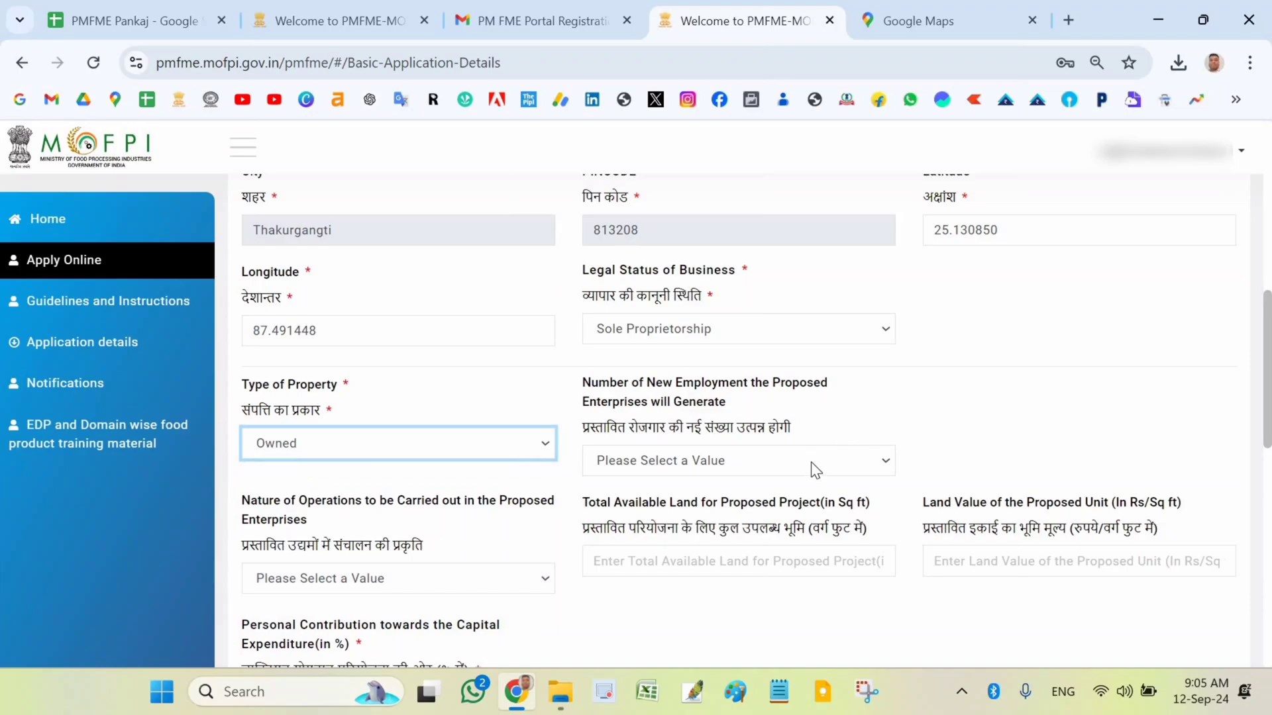
# Set the new employment generated to Less than or equal to 10 and the nature of operations to Semi Automatic
pyautogui.click(823, 466)
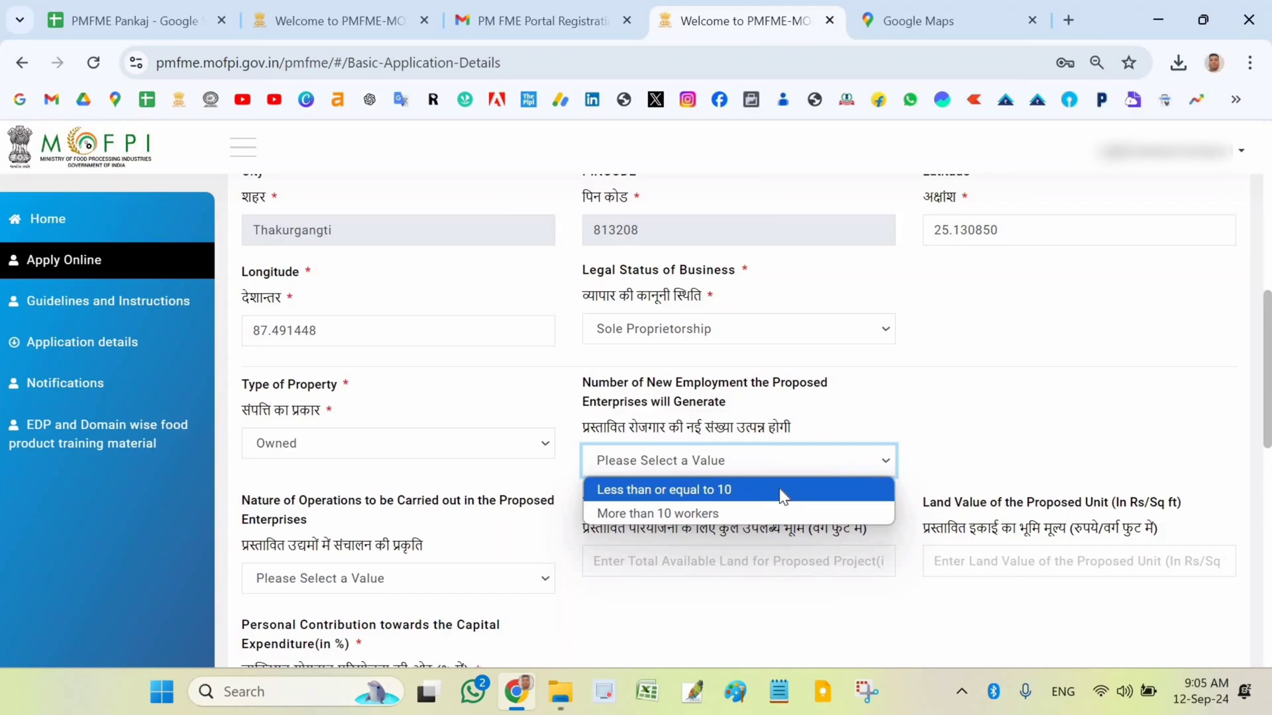
pyautogui.click(776, 490)
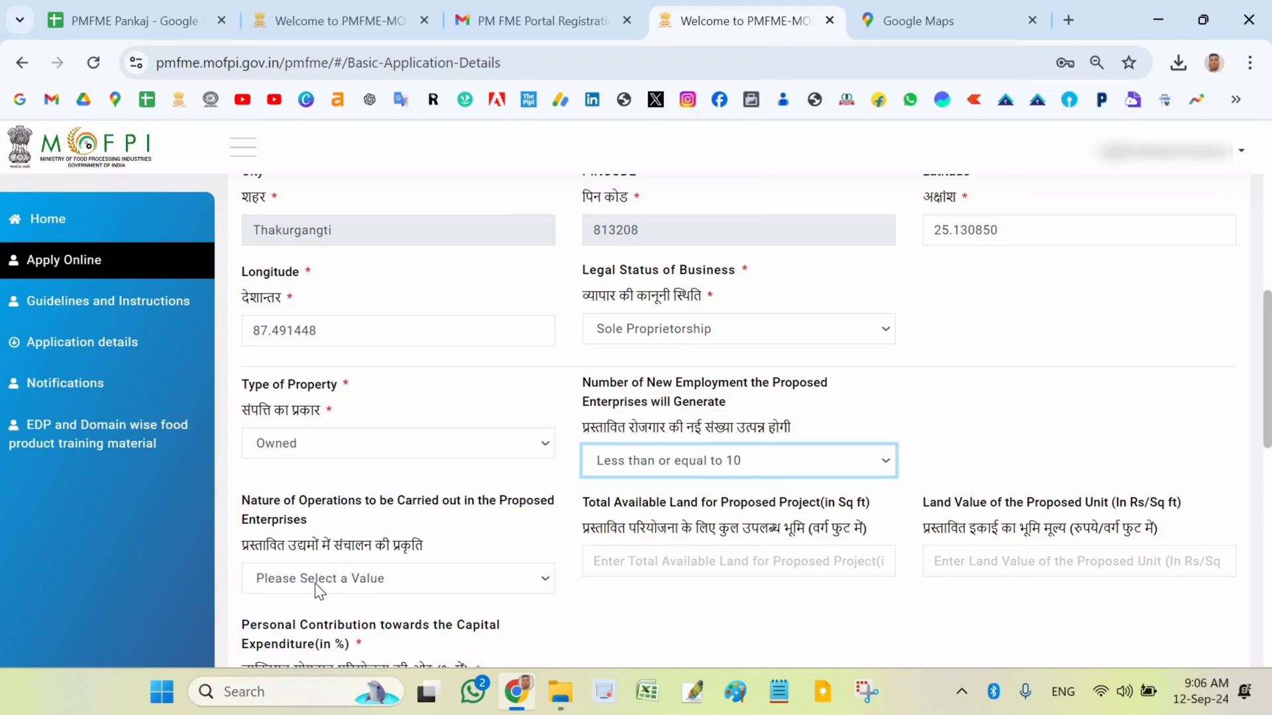
pyautogui.scroll(-1, 318, 480)
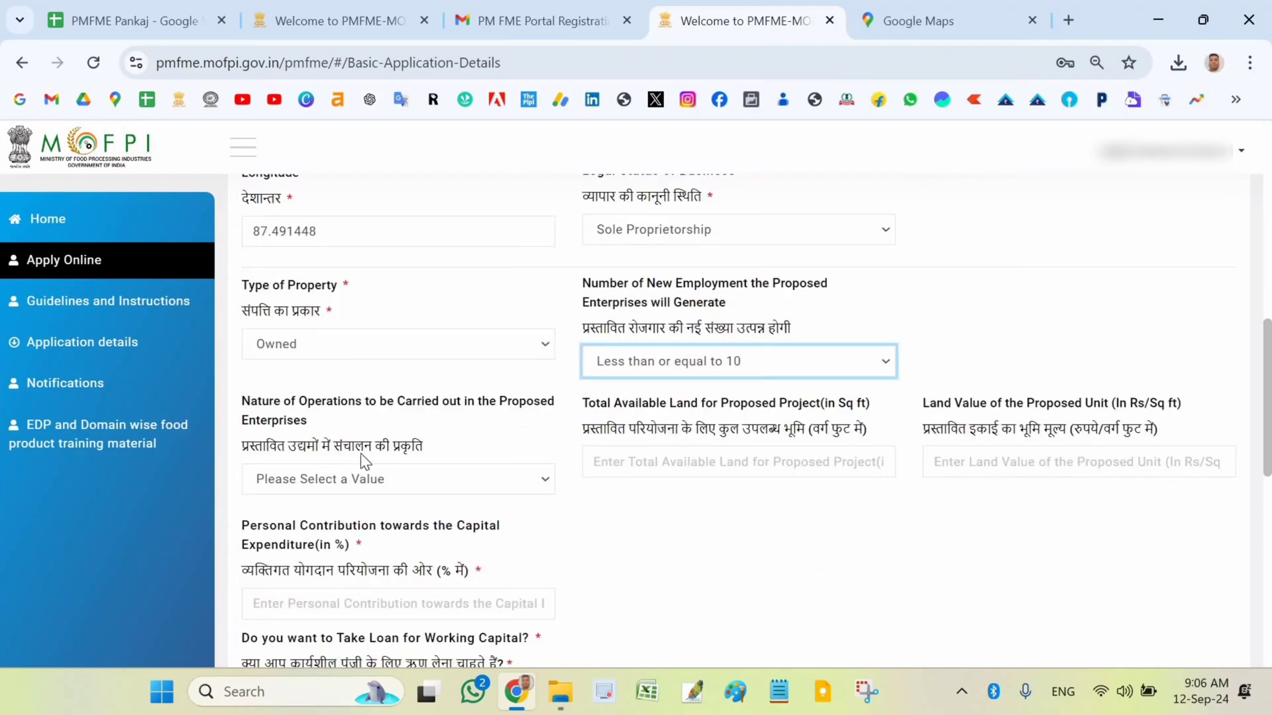
pyautogui.click(407, 478)
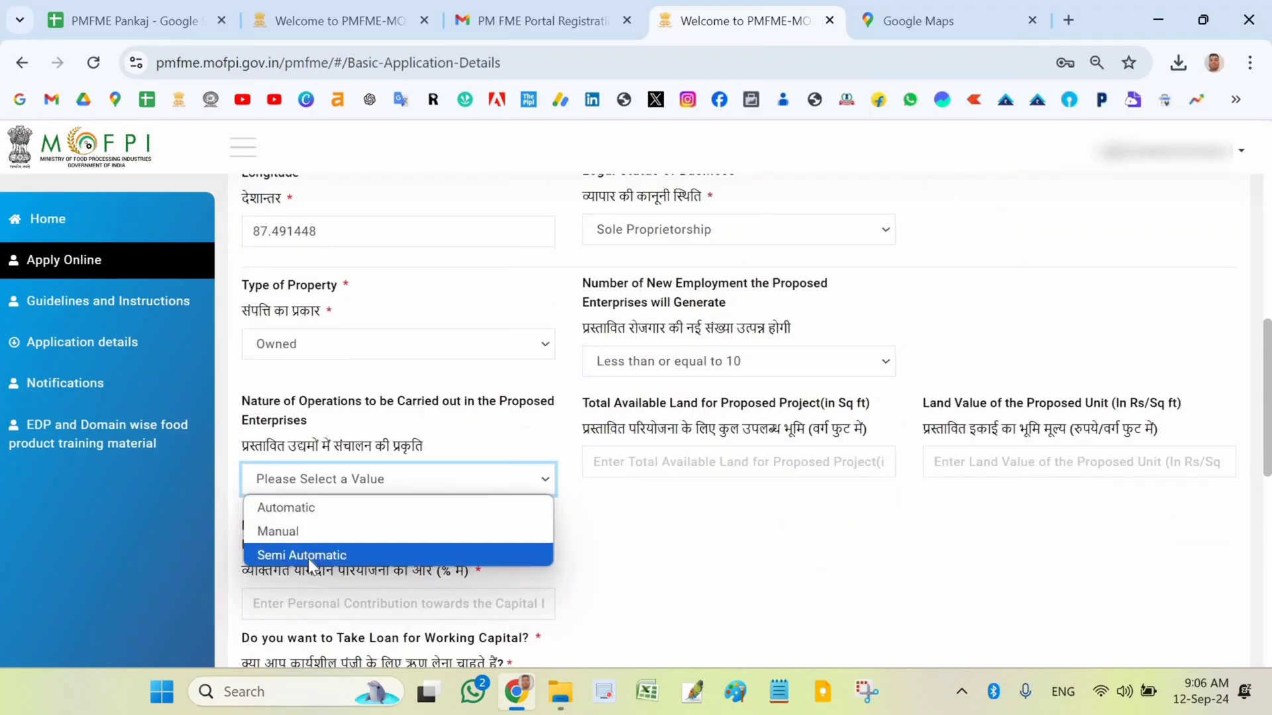
pyautogui.click(398, 555)
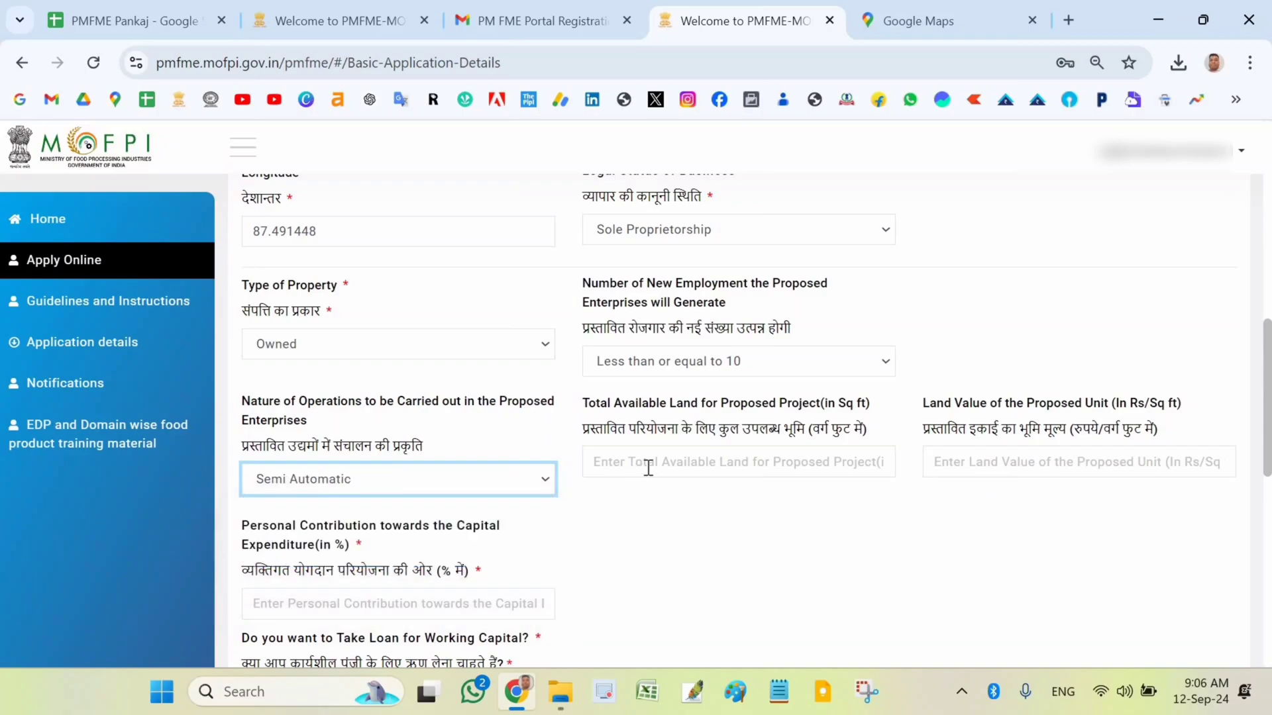
# Enter 200 sq ft as the total available land and 1000 Rs/sq ft as the land value of the proposed unit
pyautogui.click(647, 468)
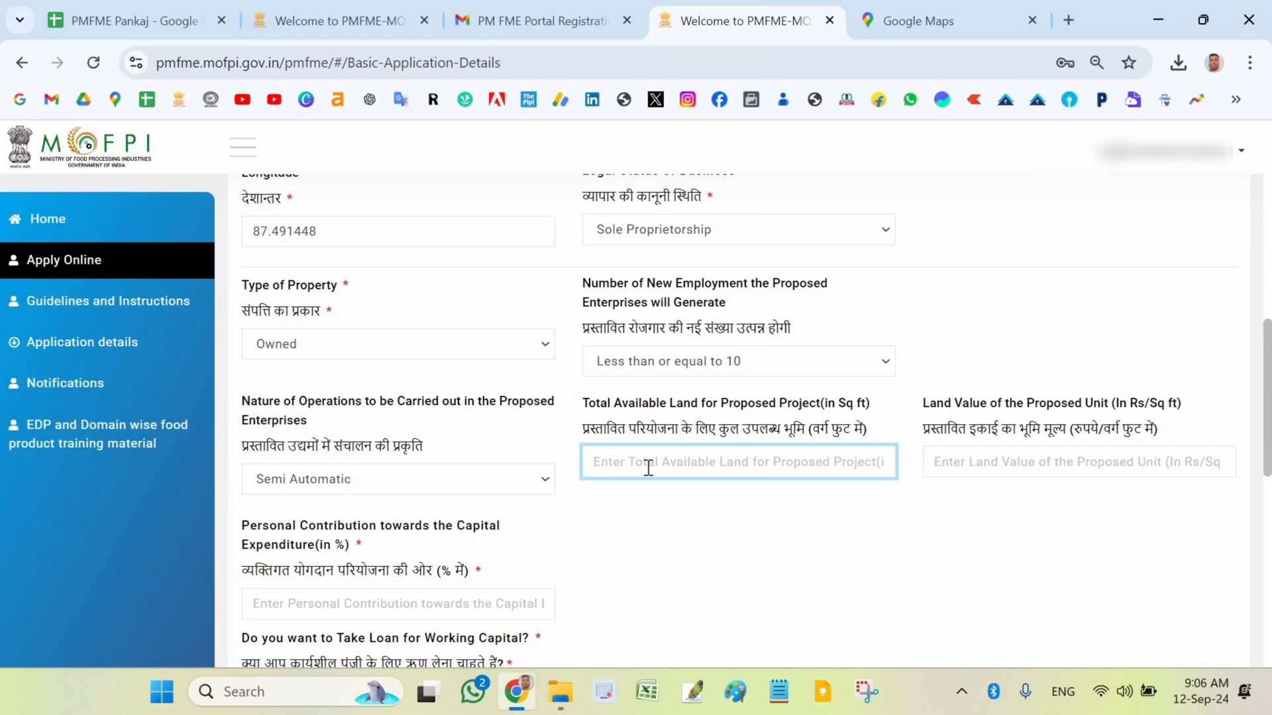
pyautogui.write('200')
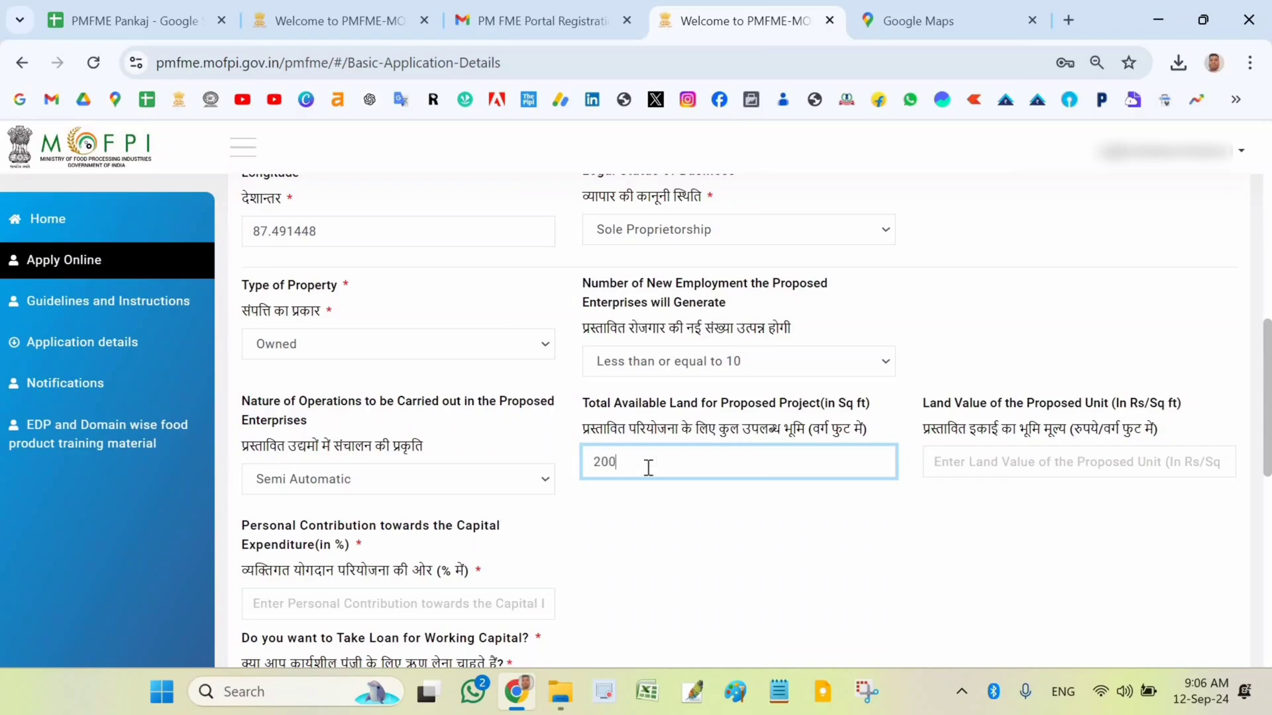
pyautogui.click(978, 466)
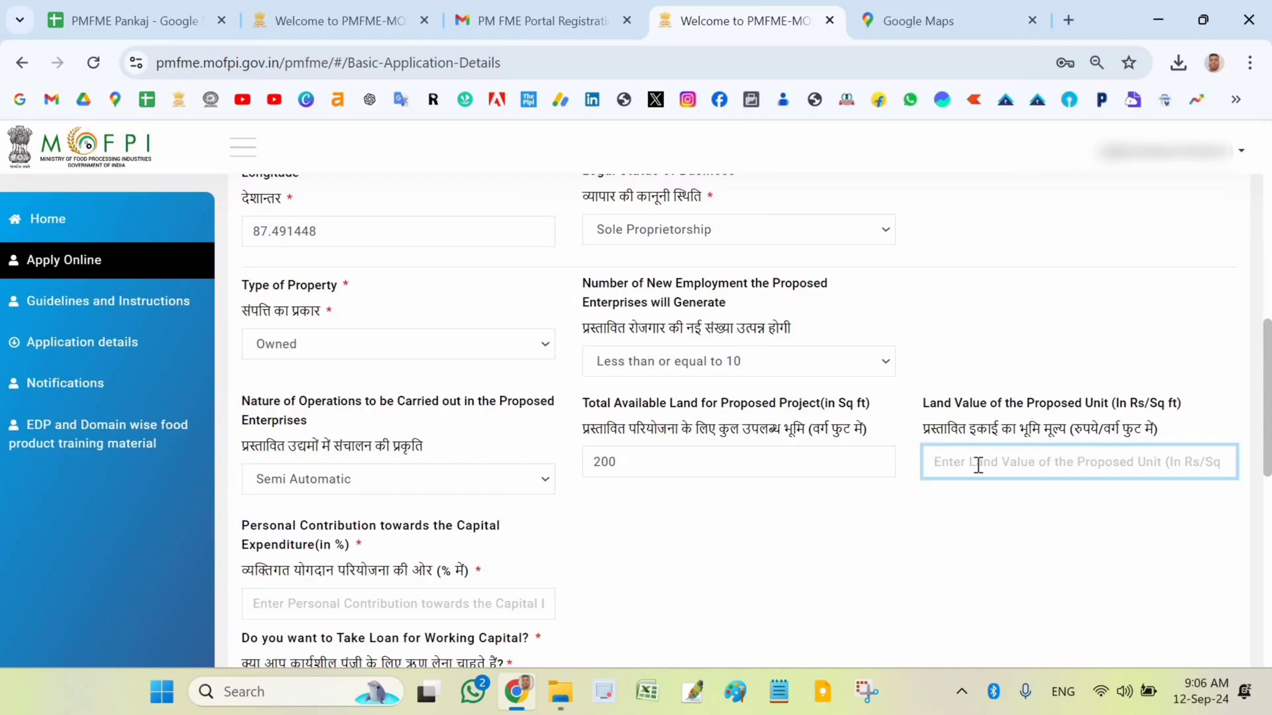
pyautogui.write('100')
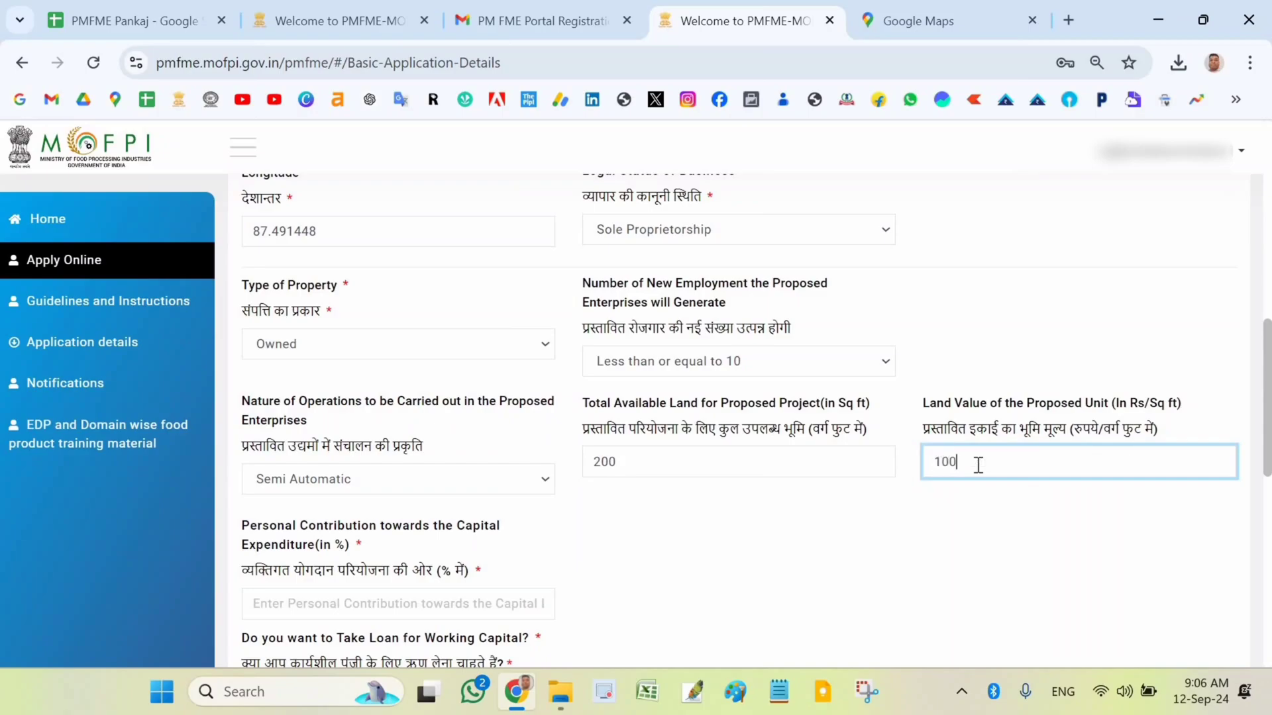
pyautogui.write('0')
pyautogui.click(902, 543)
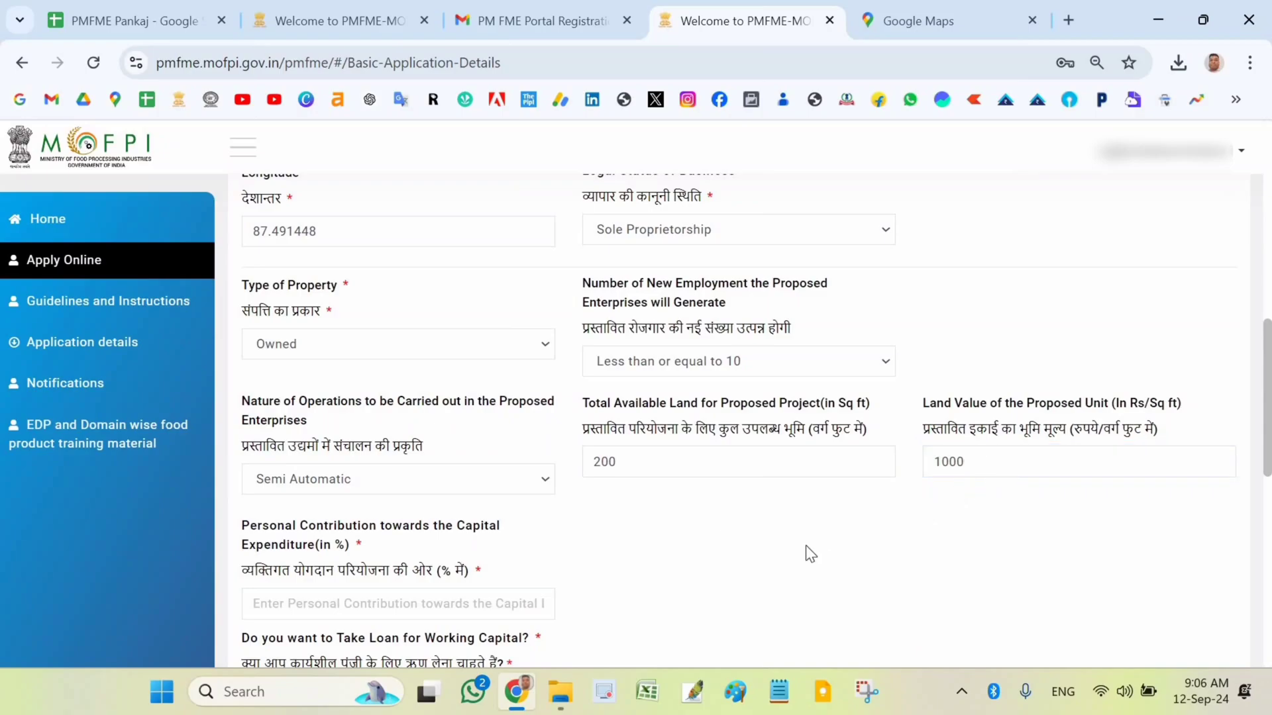
# Set the personal contribution towards the capital expenditure to 10 percent
pyautogui.scroll(-3, 806, 546)
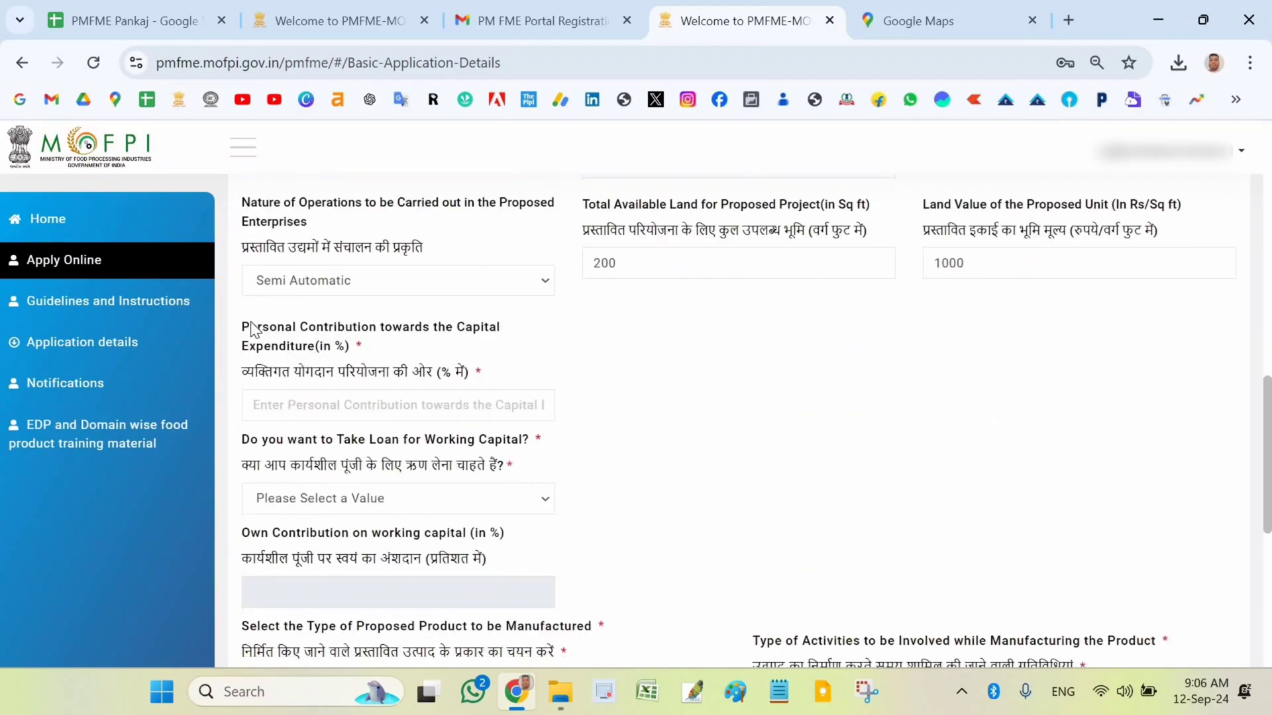
pyautogui.click(287, 408)
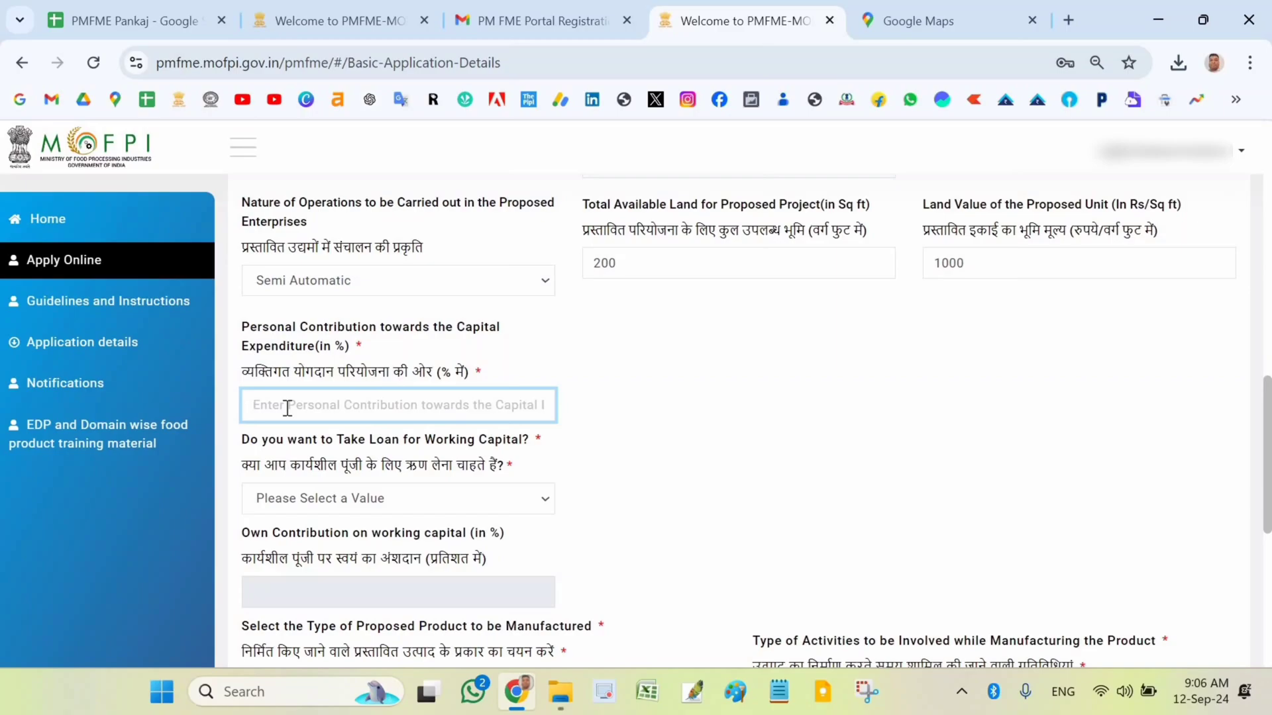
pyautogui.write('10')
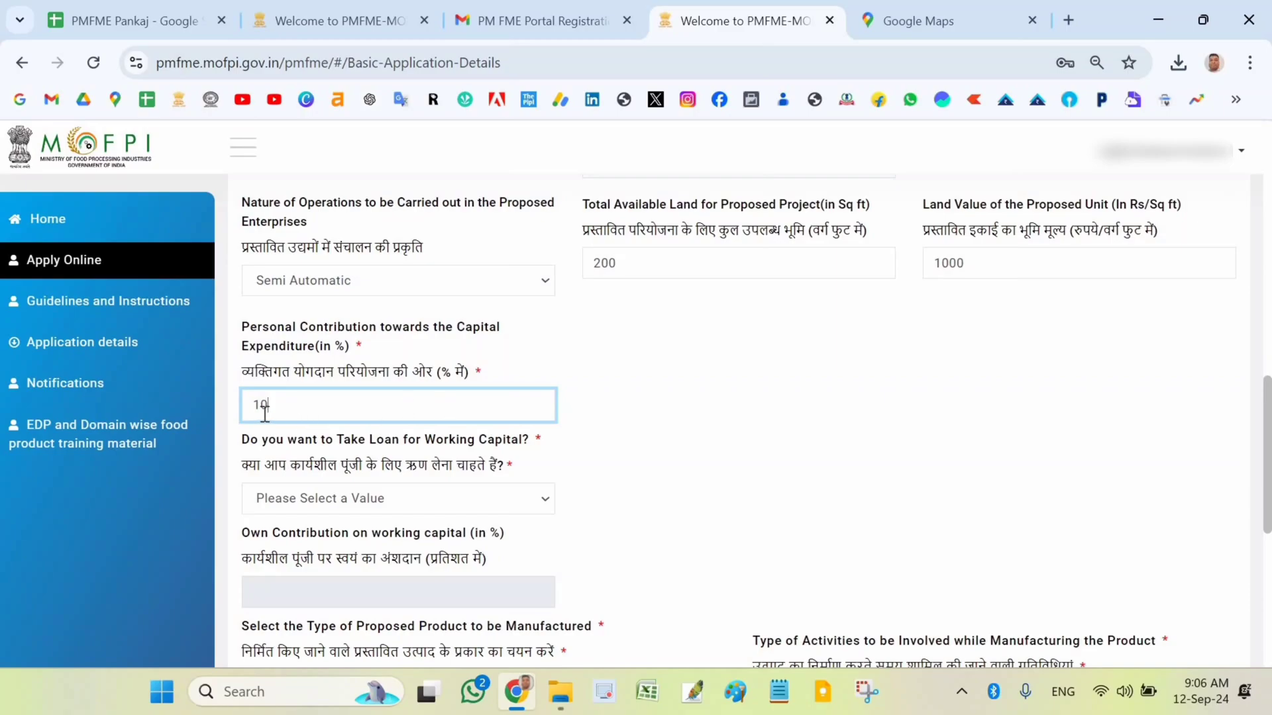
pyautogui.click(222, 405)
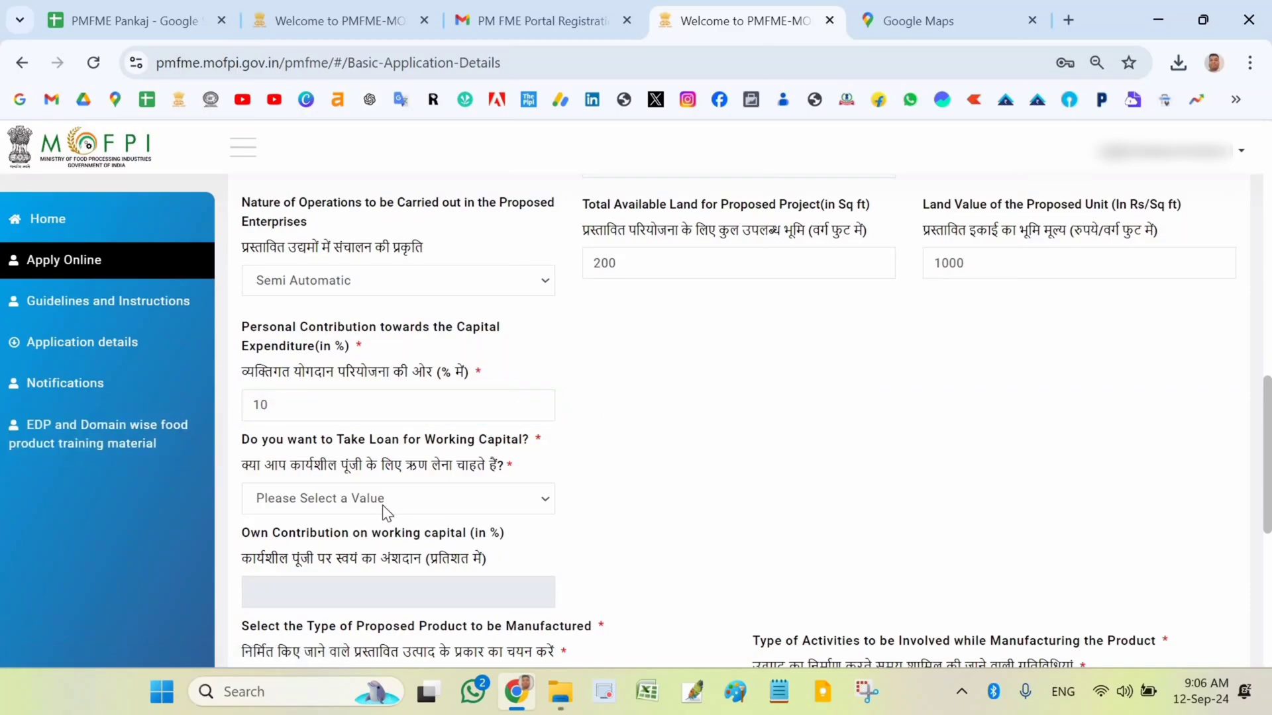
# Choose Yes for taking a working capital loan and set the own contribution on working capital to 20 percent
pyautogui.scroll(-2, 470, 414)
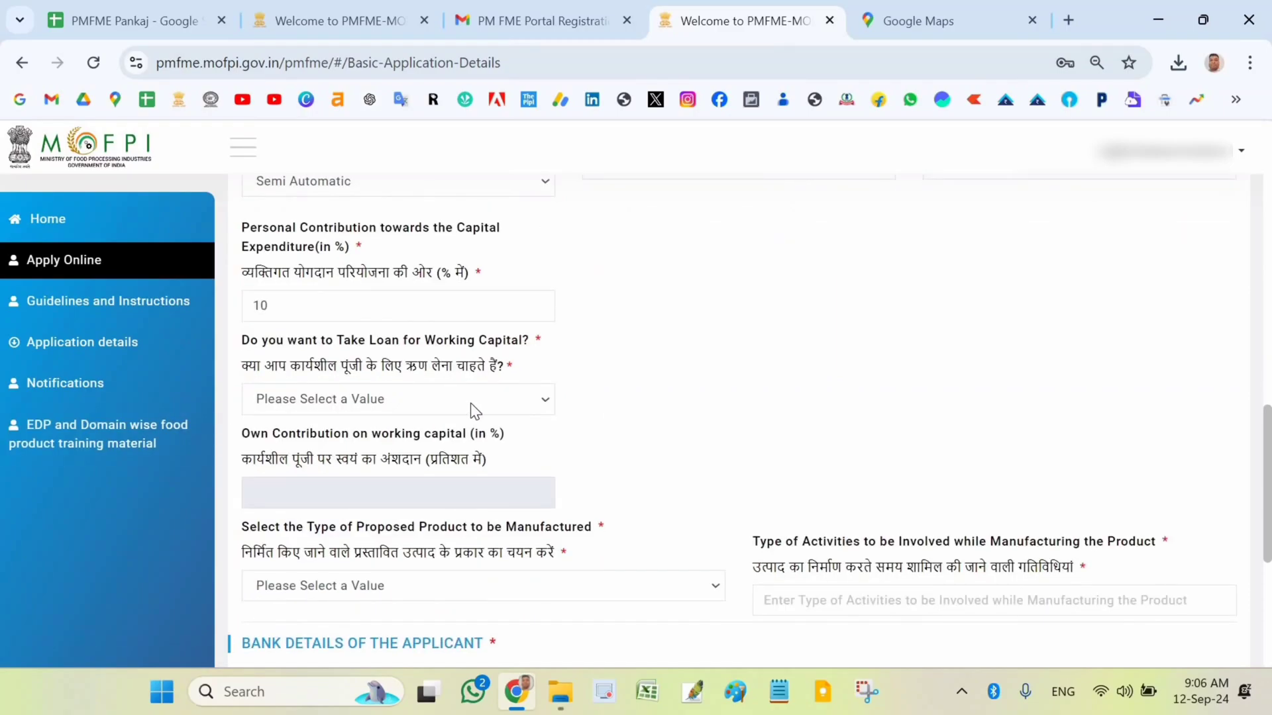
pyautogui.click(470, 403)
pyautogui.click(397, 432)
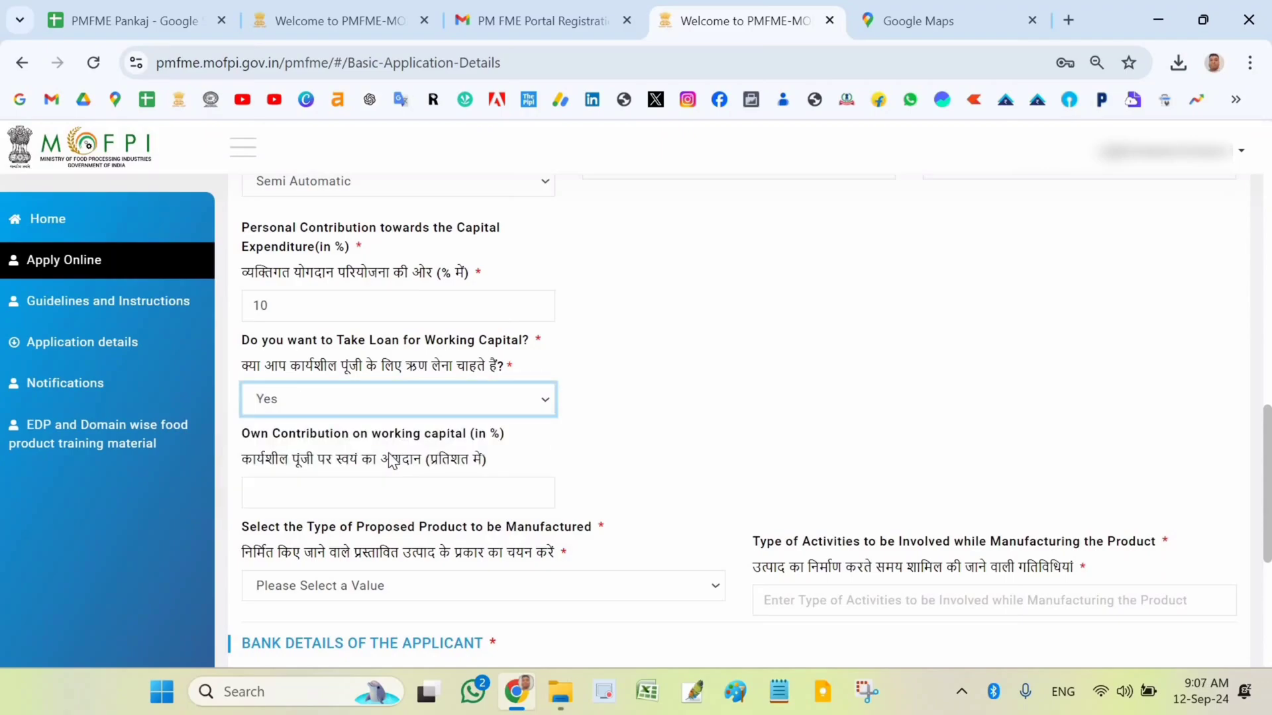
pyautogui.click(324, 485)
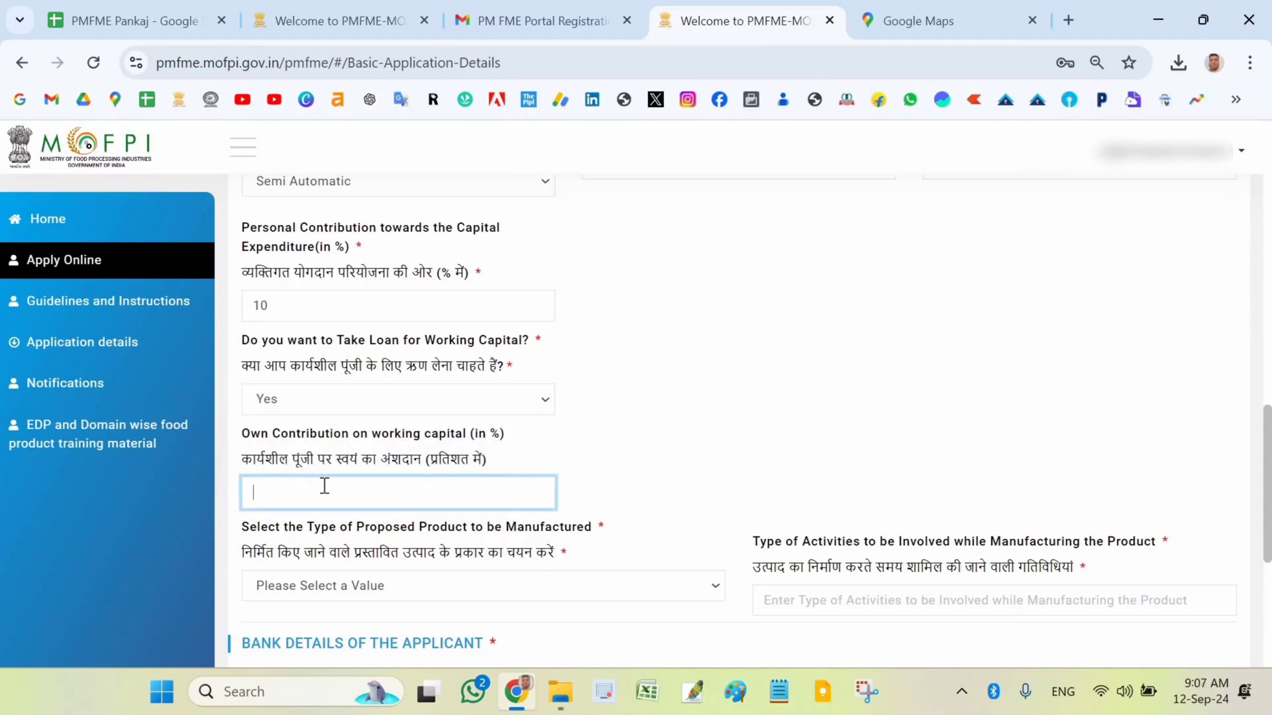
pyautogui.write('20')
pyautogui.click(713, 445)
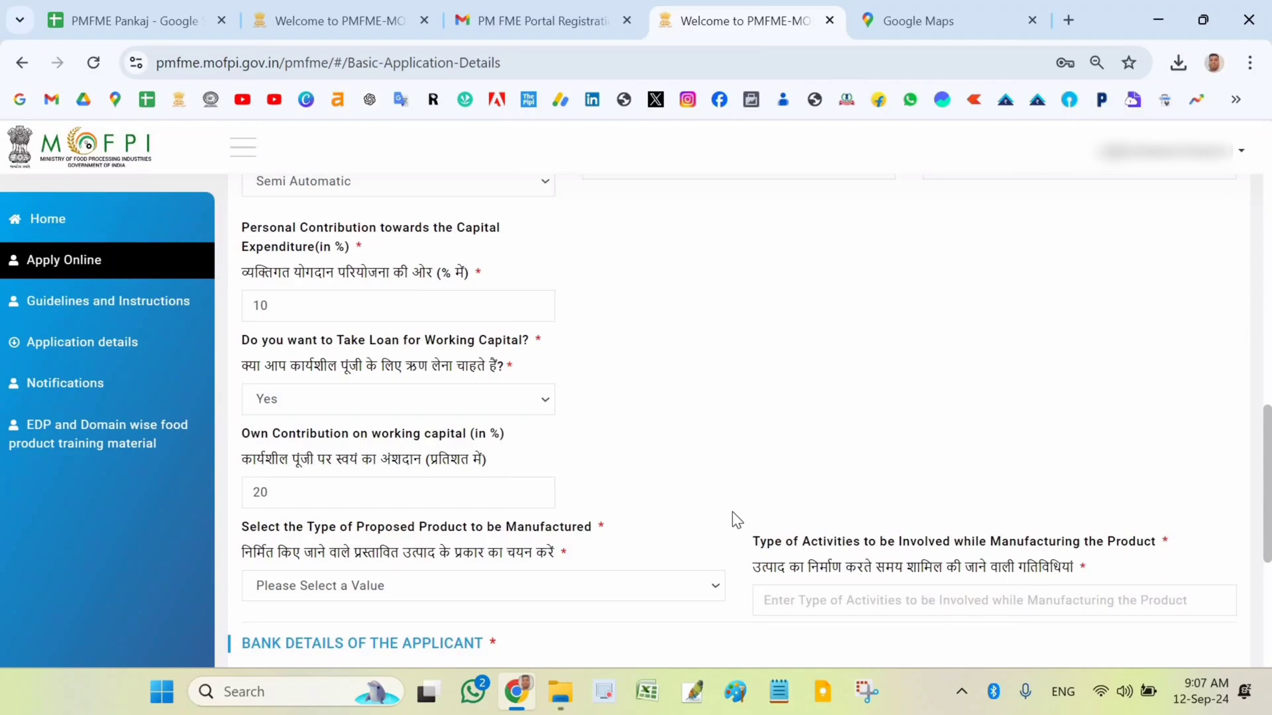
# Set the type of proposed product to Food Products- Manufacturing and review the other product type options
pyautogui.scroll(-3, 244, 343)
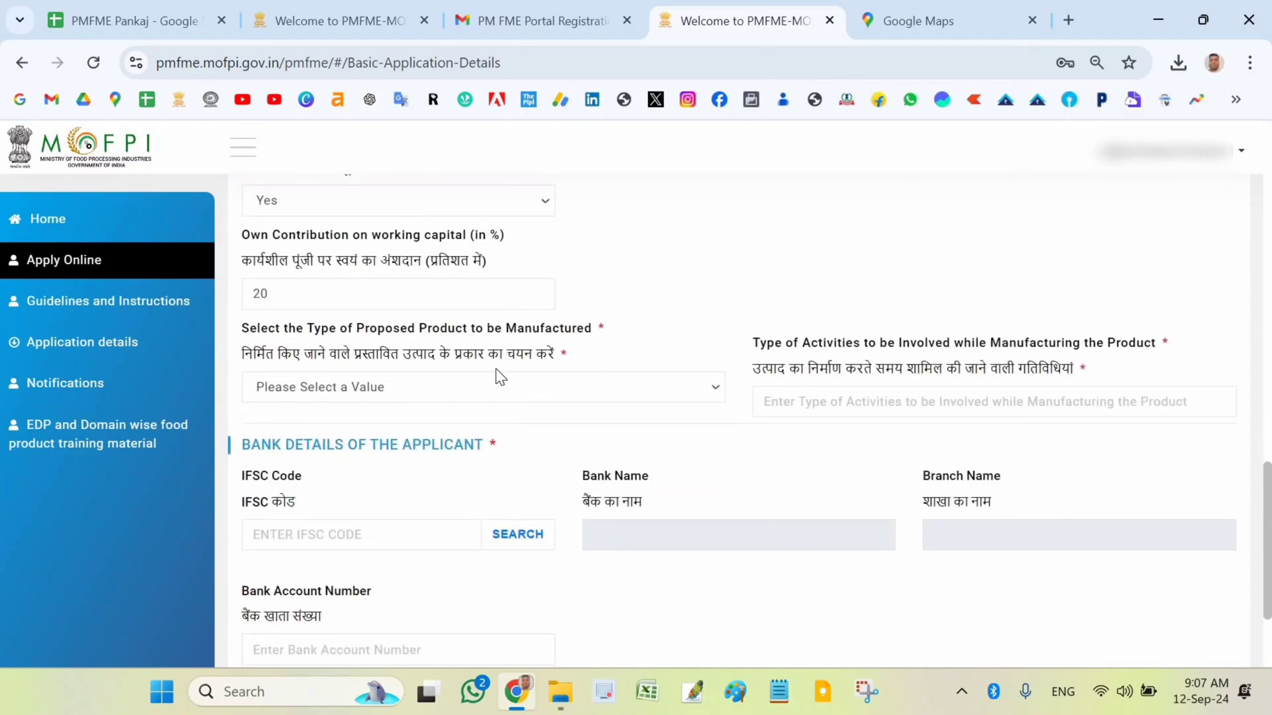
pyautogui.click(562, 386)
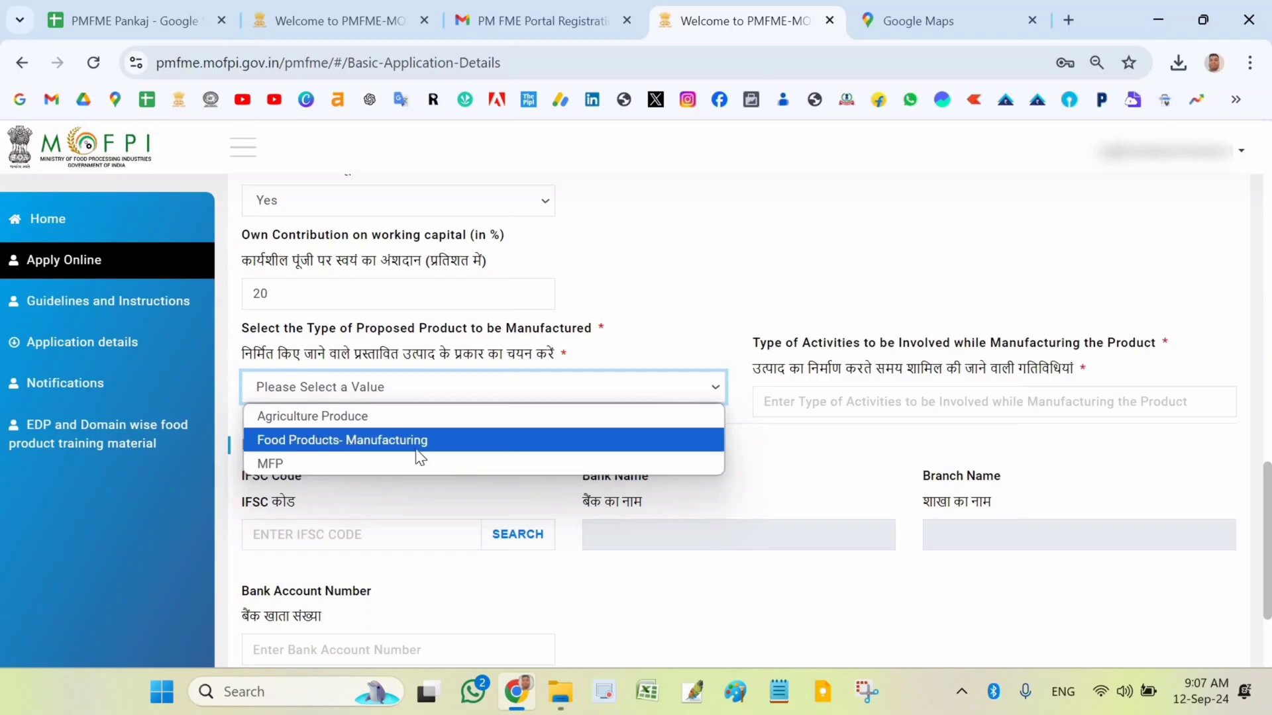
pyautogui.click(326, 440)
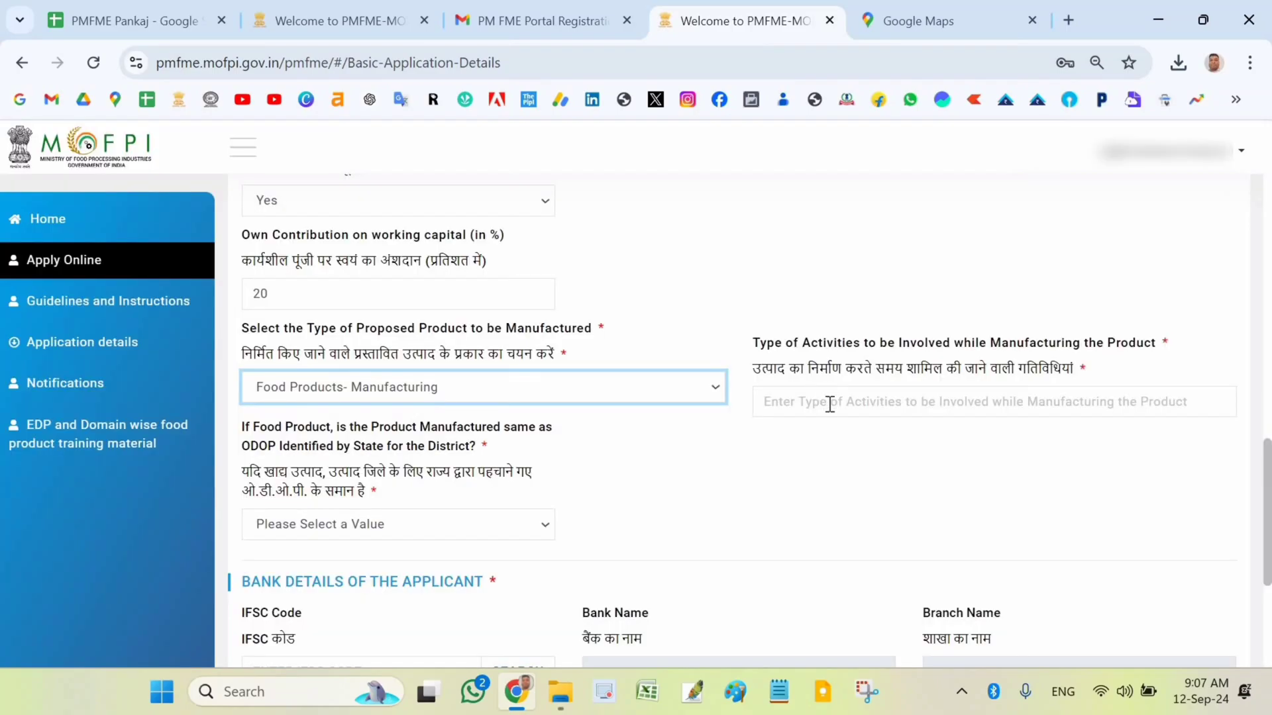
pyautogui.click(829, 404)
pyautogui.click(506, 386)
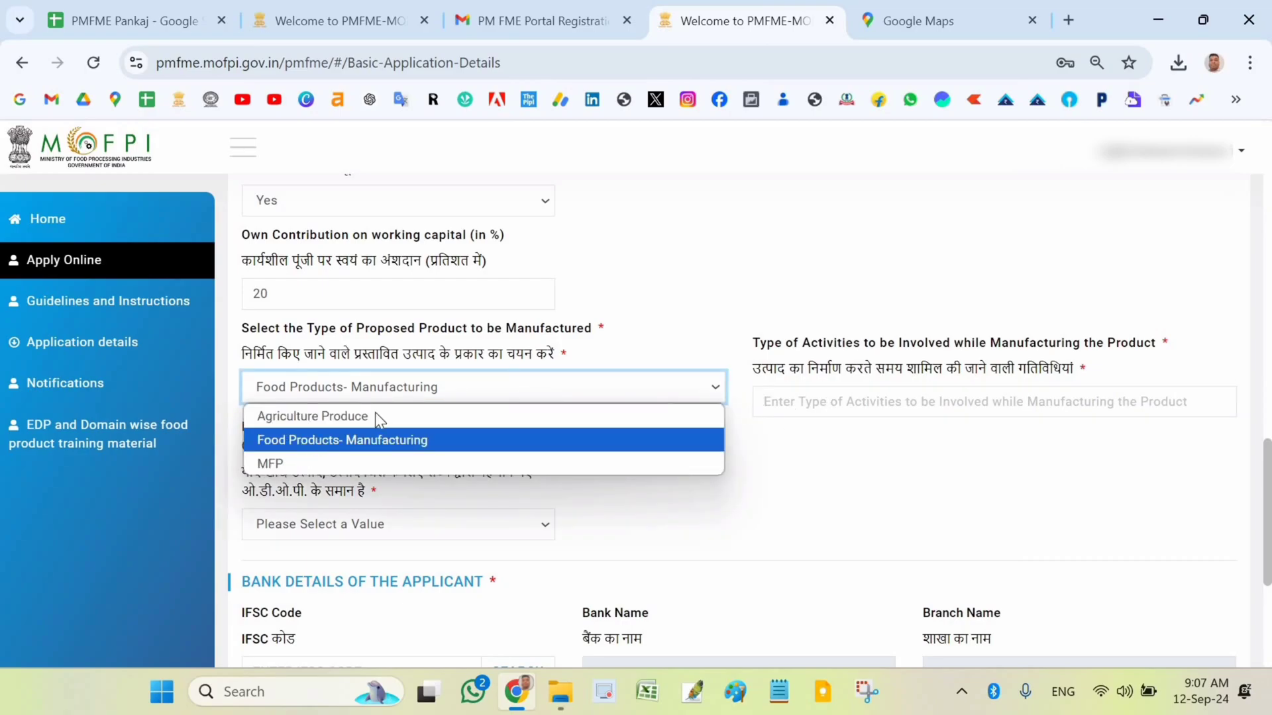
pyautogui.click(745, 329)
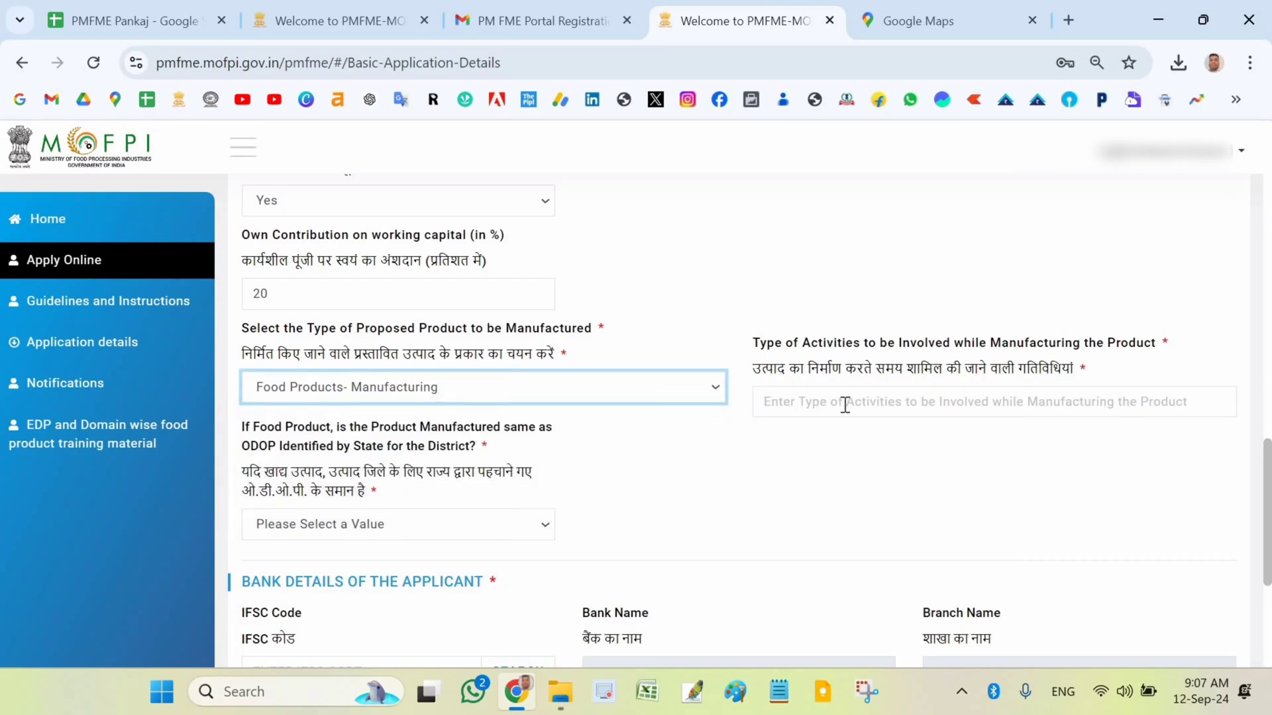
# Enter Pickle as the type of activities involved while manufacturing the product
pyautogui.click(844, 404)
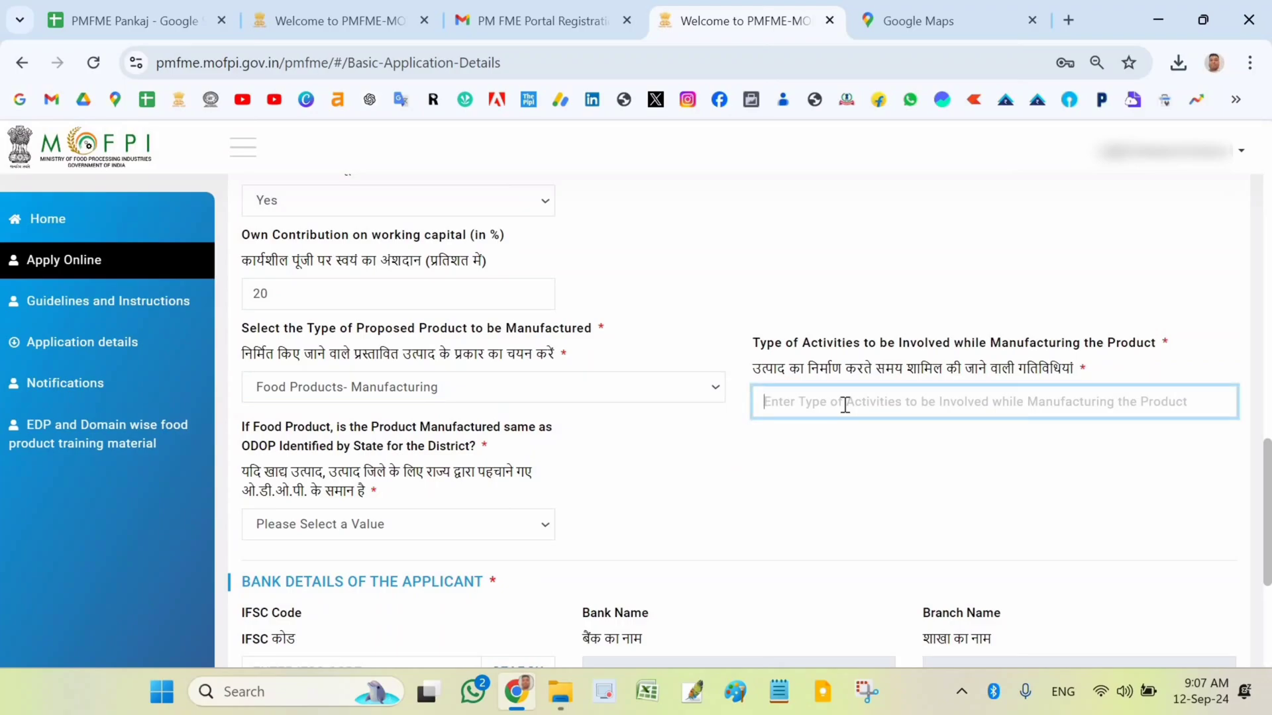
pyautogui.write('Pi')
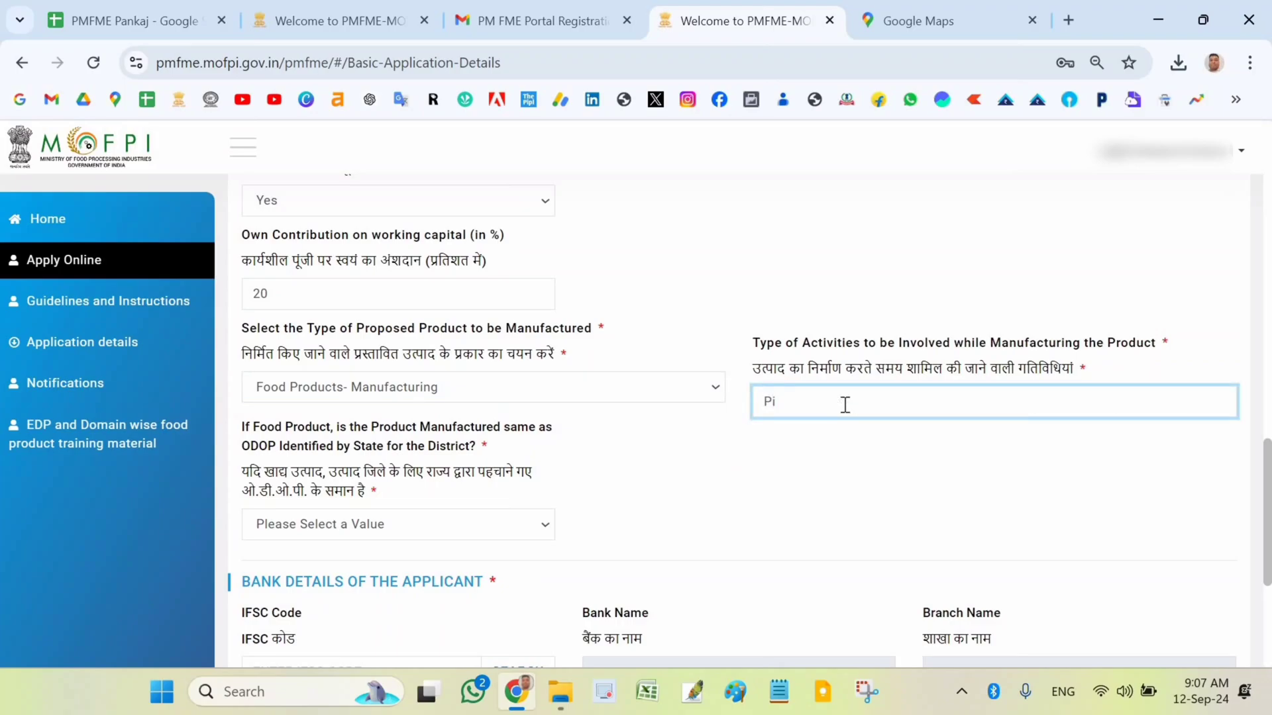
pyautogui.write('ckle (')
pyautogui.press('BackSpace')
pyautogui.press('BackSpace')
pyautogui.click(296, 453)
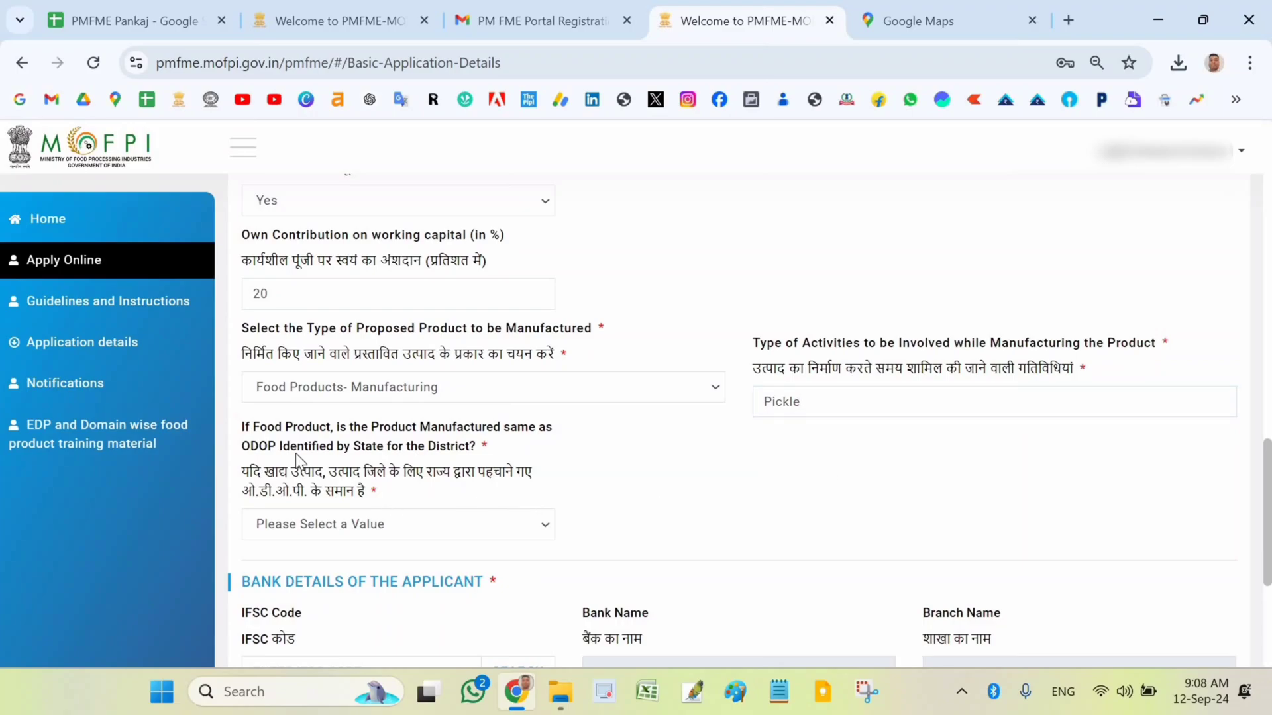
# Try YES for whether the product matches the district's ODOP to check which product the state has identified
pyautogui.click(418, 526)
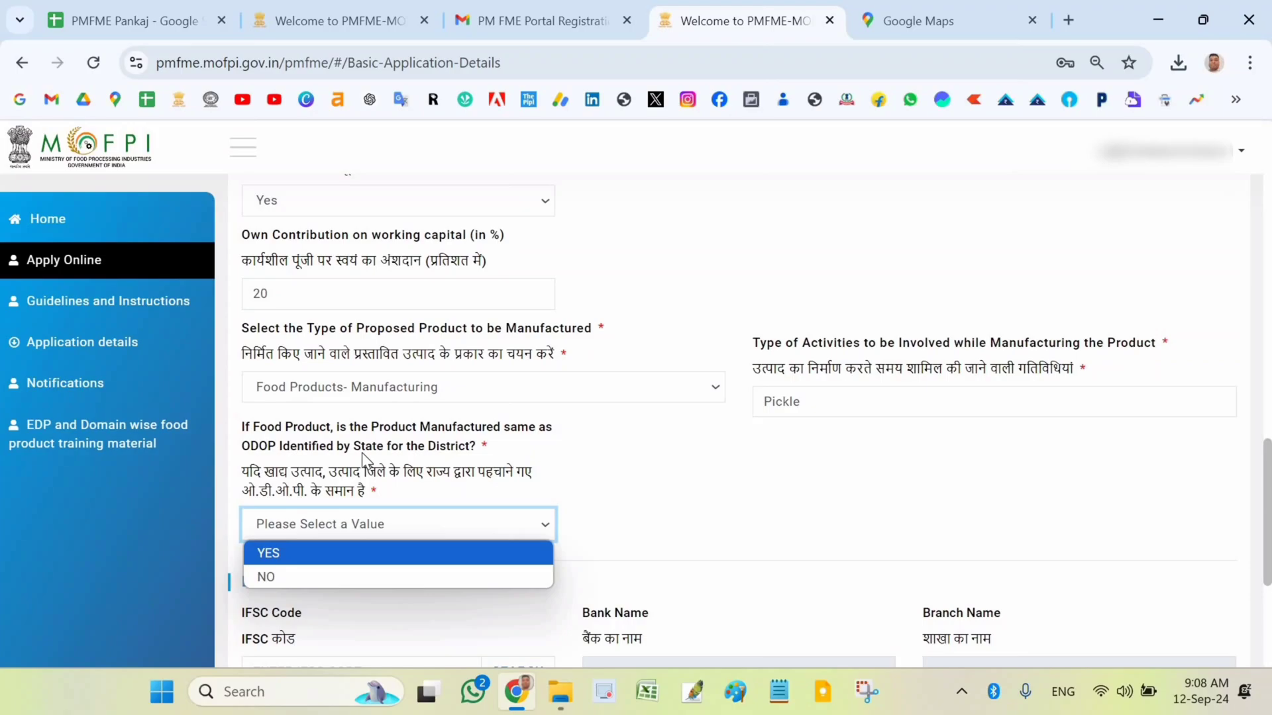
pyautogui.click(291, 560)
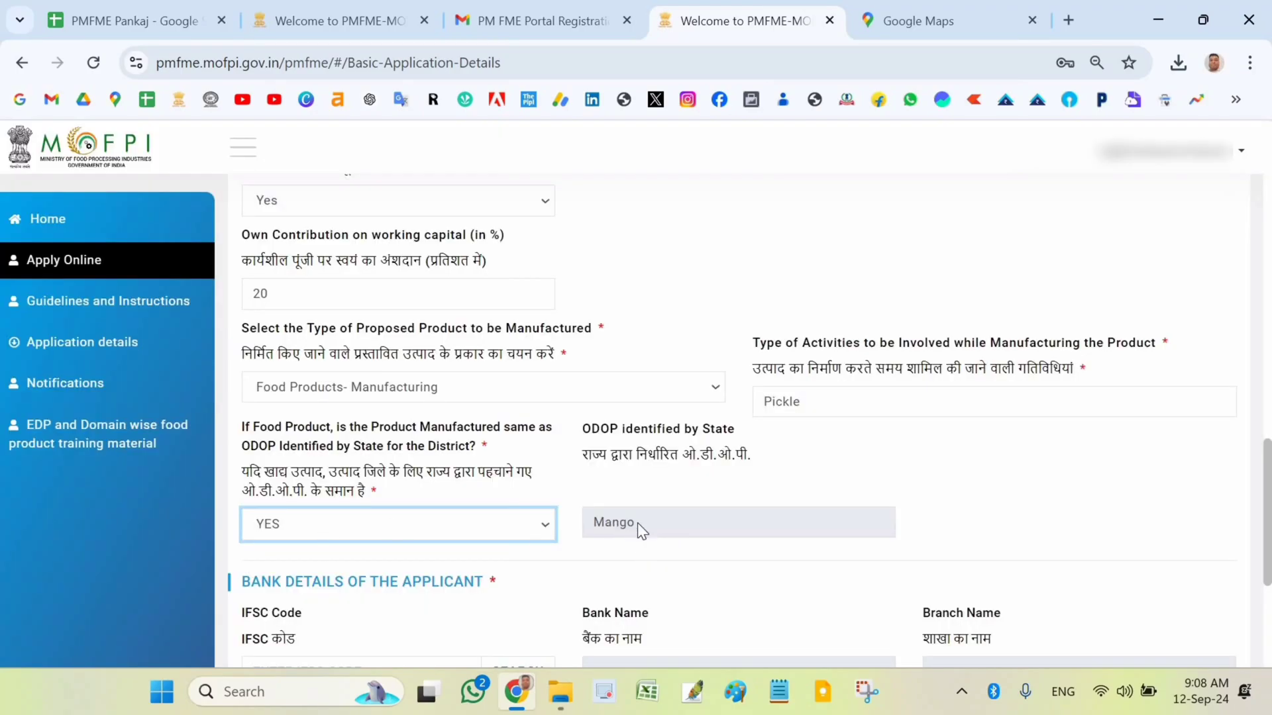
pyautogui.click(567, 531)
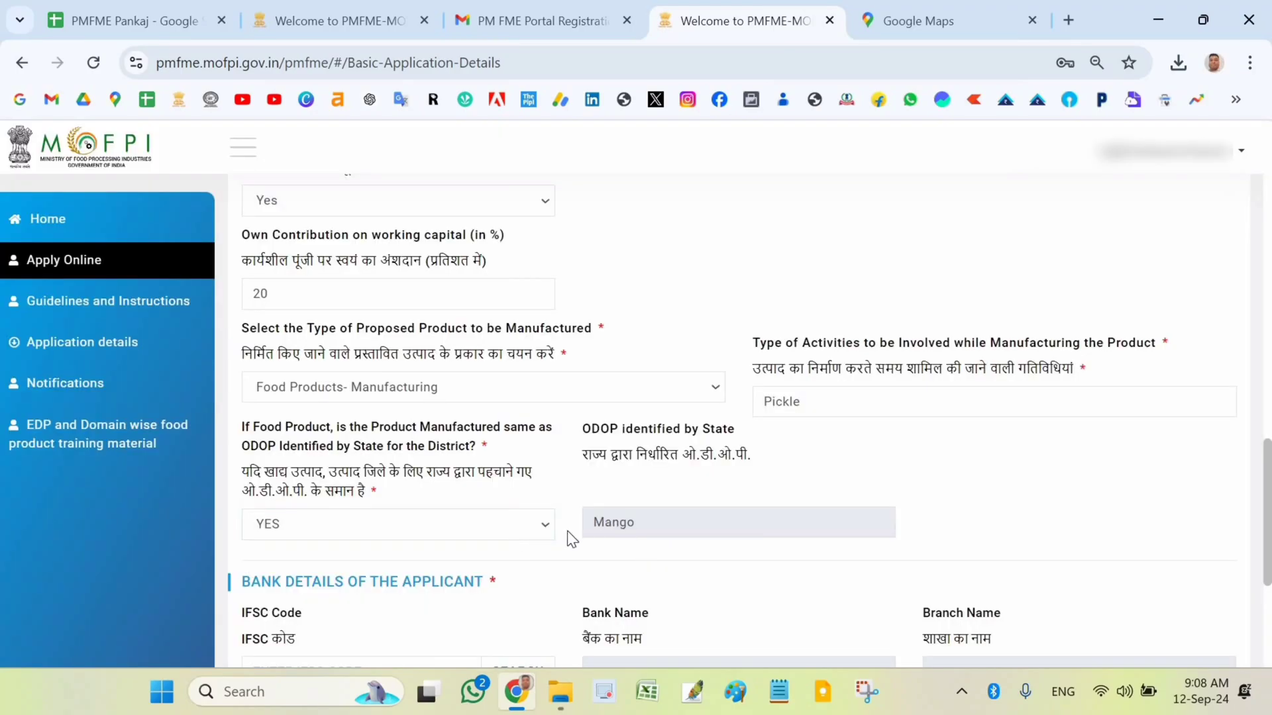
# Choose NO for the product being the same as the district's ODOP and select Pickle Products from the other ODOP products
pyautogui.click(488, 533)
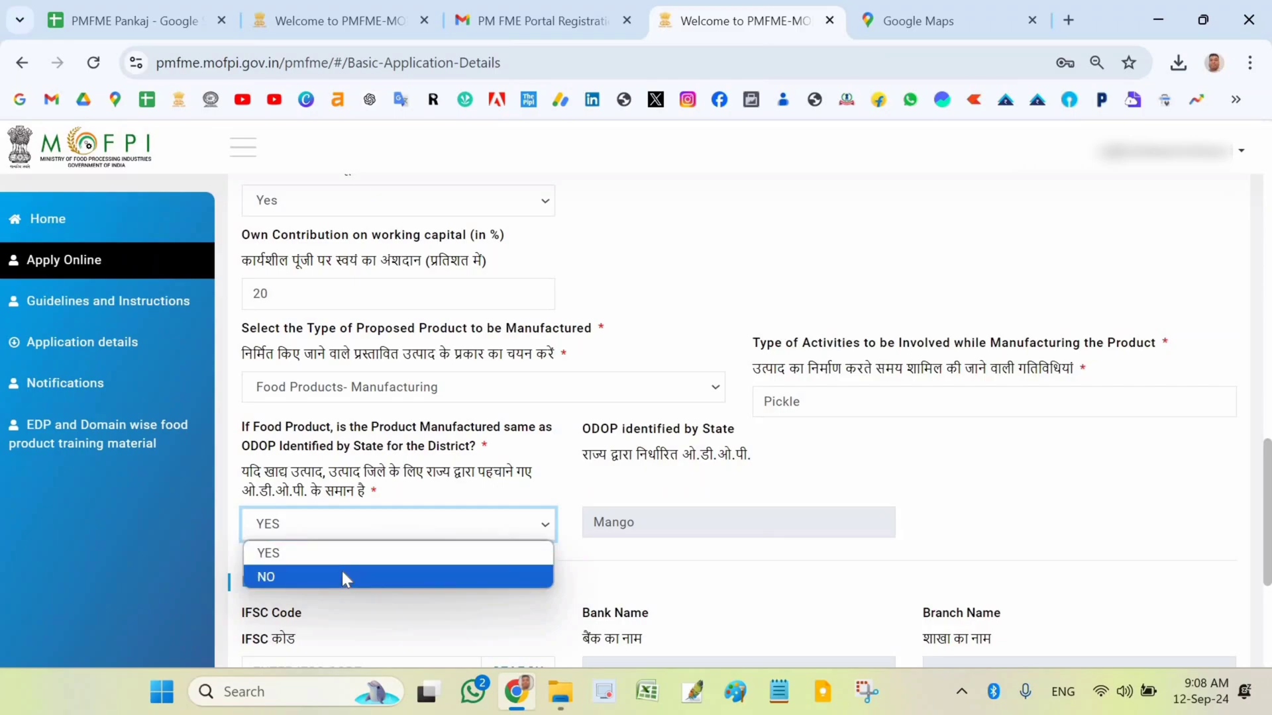
pyautogui.click(361, 574)
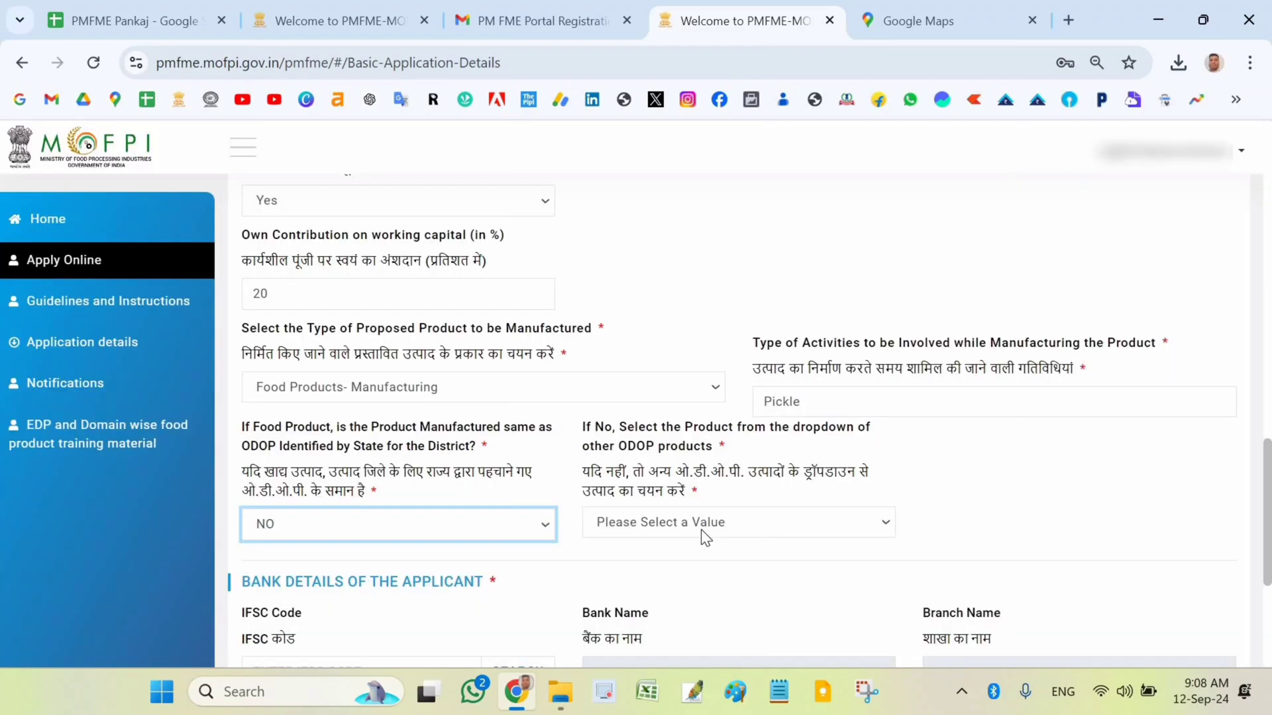
pyautogui.click(702, 529)
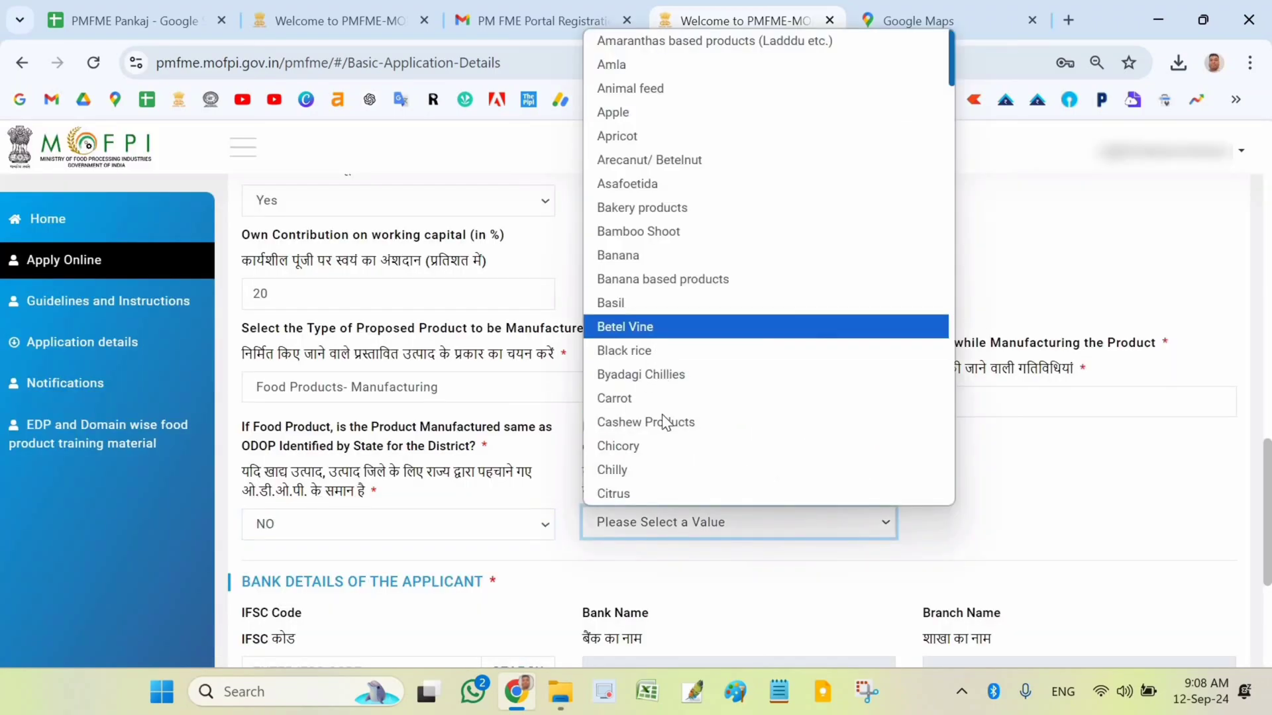
pyautogui.scroll(-8, 685, 378)
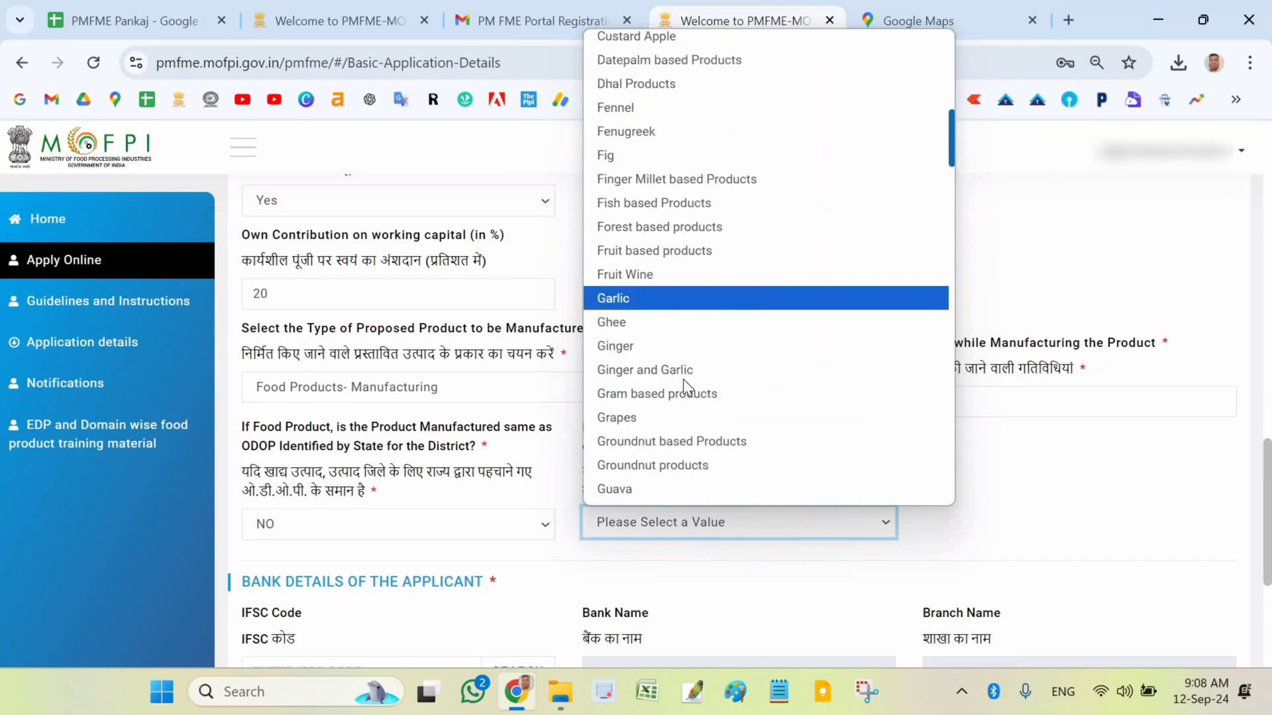
pyautogui.scroll(-20, 682, 387)
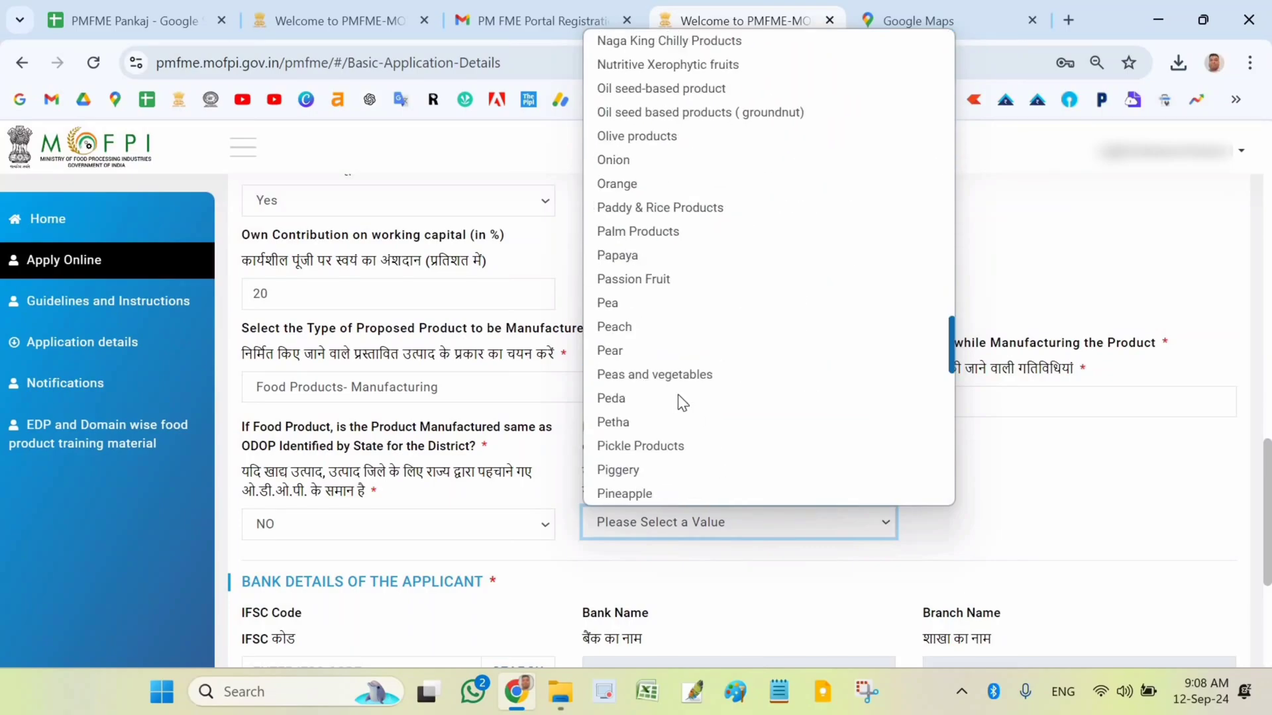
pyautogui.scroll(-10, 678, 394)
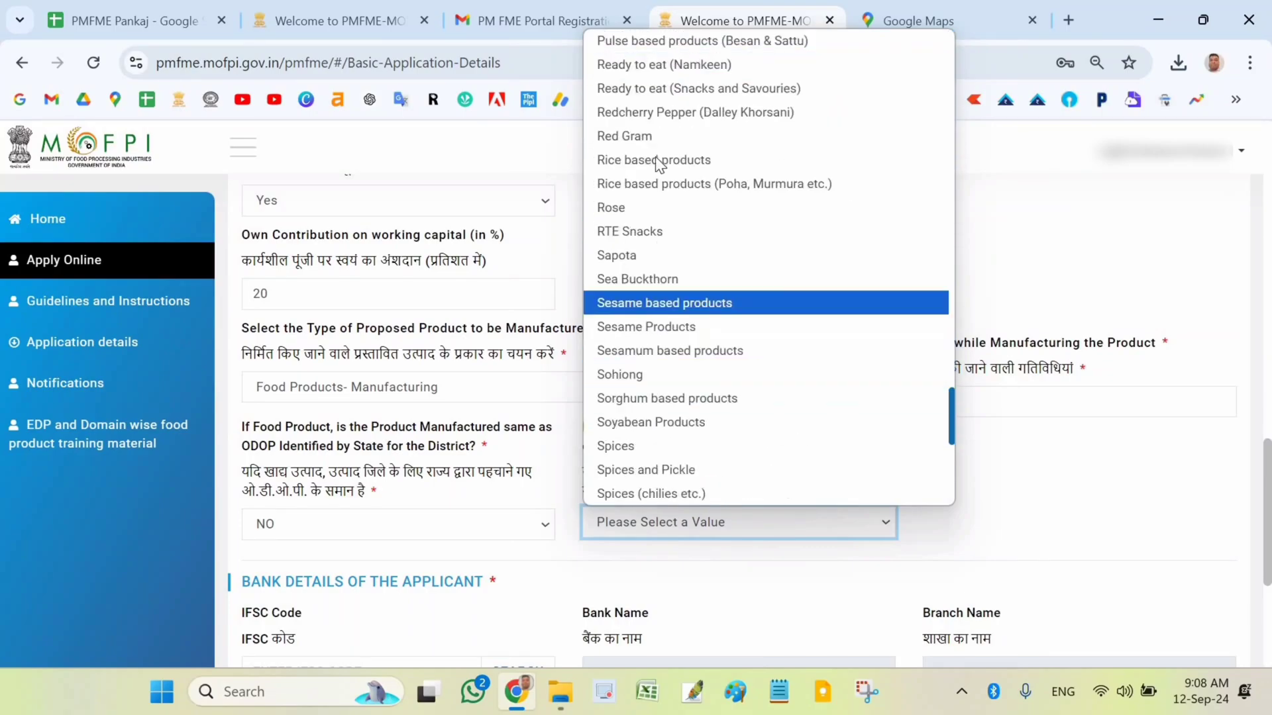
pyautogui.scroll(10, 696, 292)
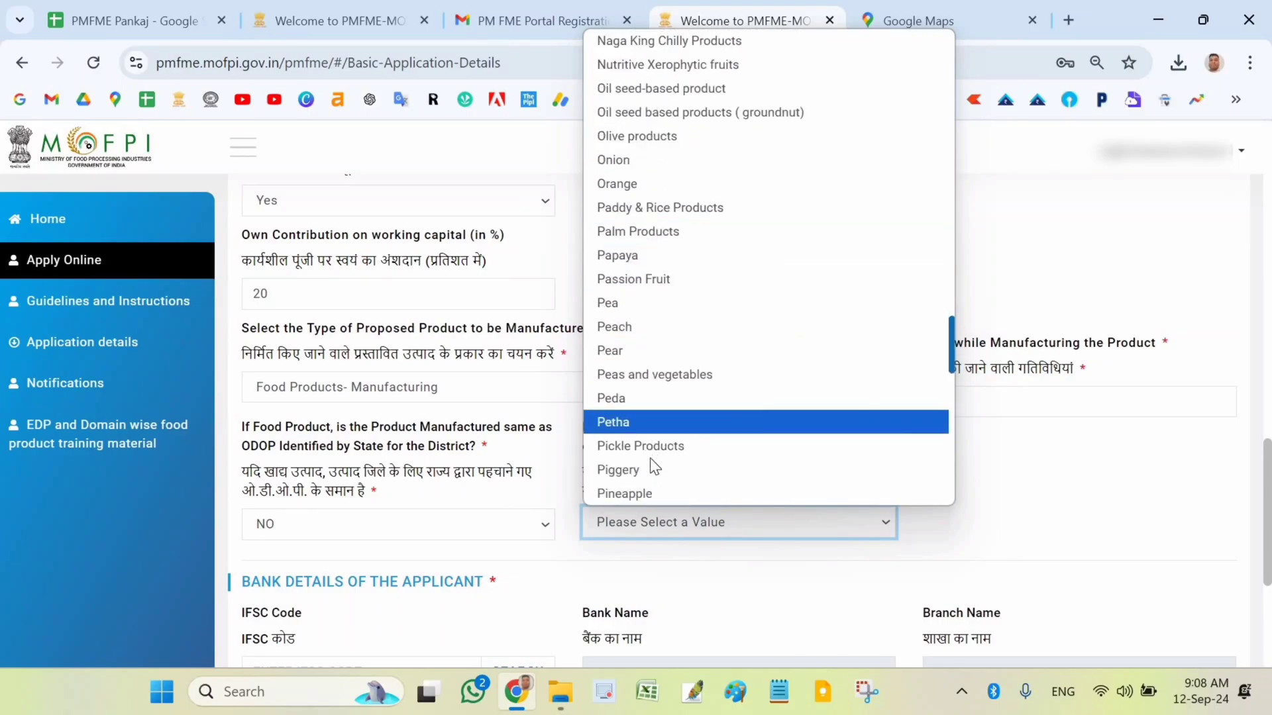
pyautogui.click(684, 457)
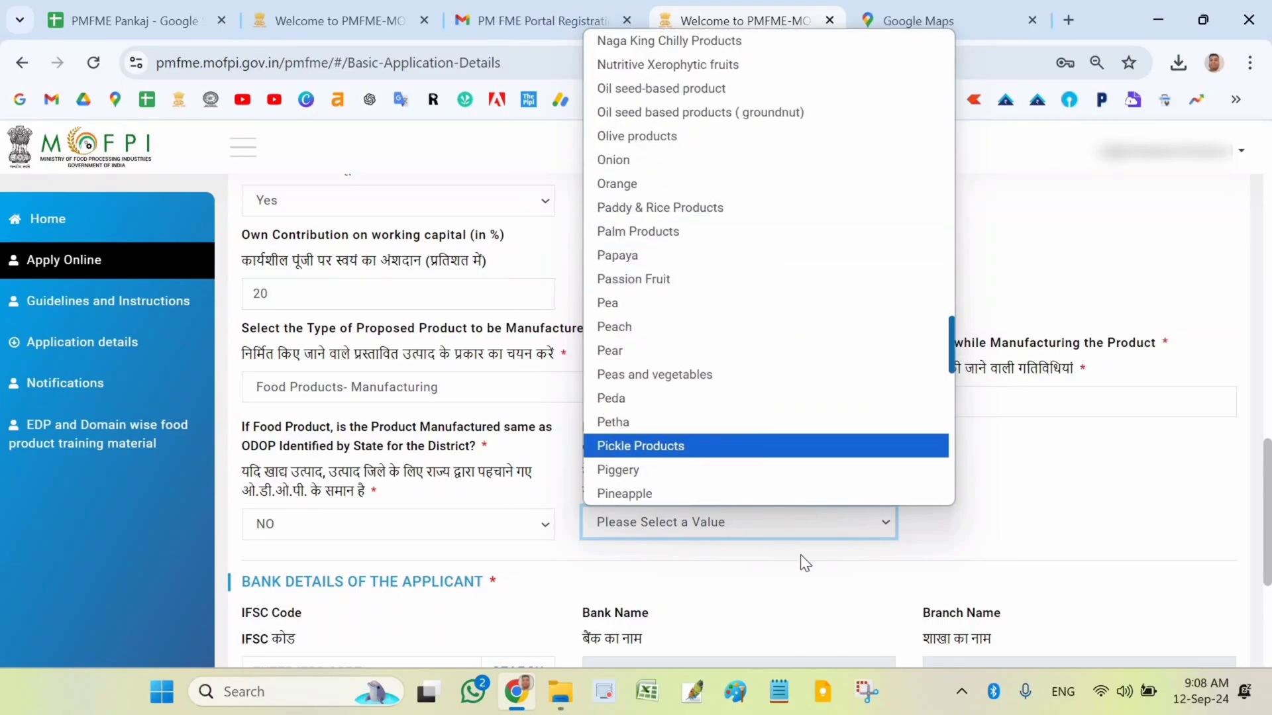
pyautogui.click(1066, 501)
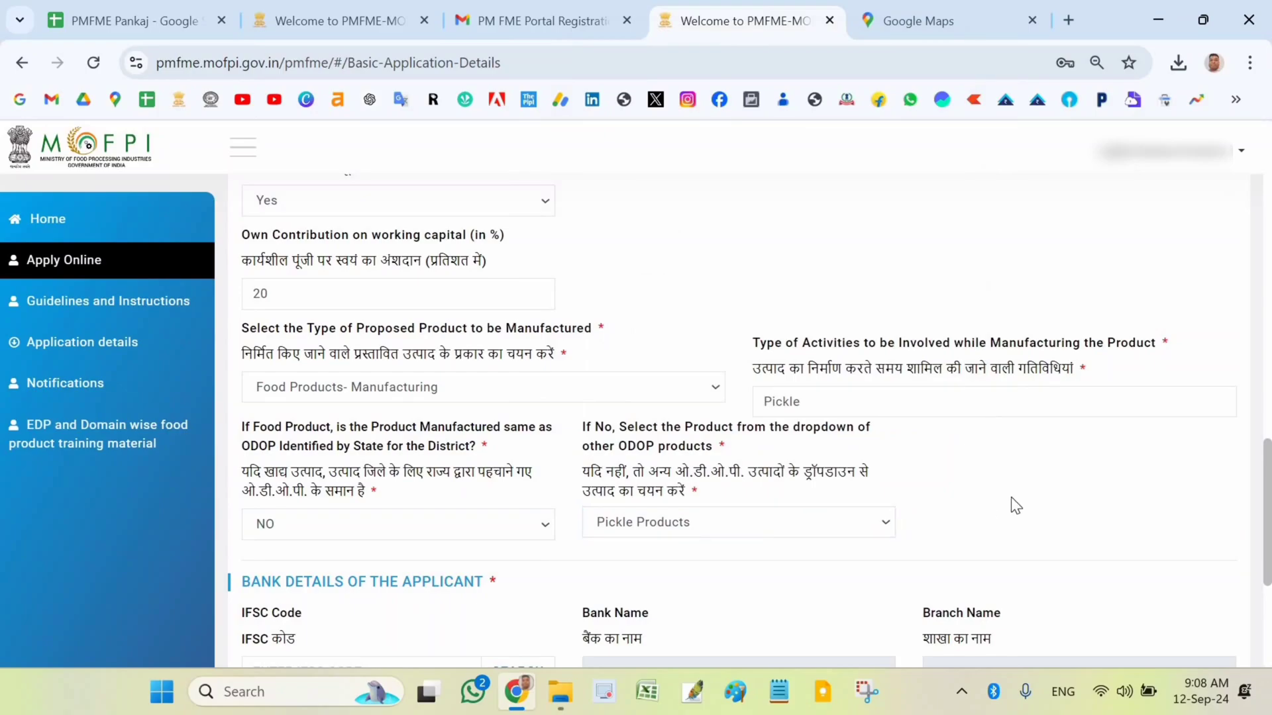
# Look up the applicant's bank and branch with the IFSC code SBIN0015731
pyautogui.scroll(-5, 1008, 497)
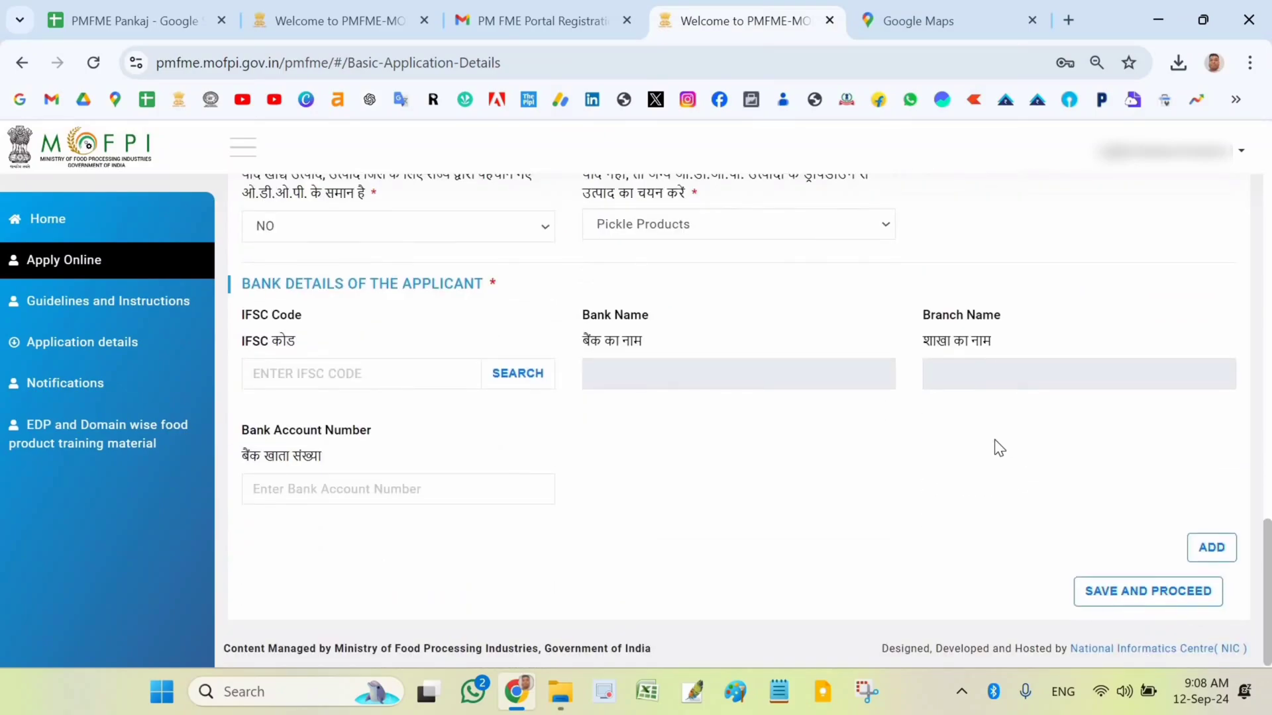
pyautogui.scroll(-1, 471, 323)
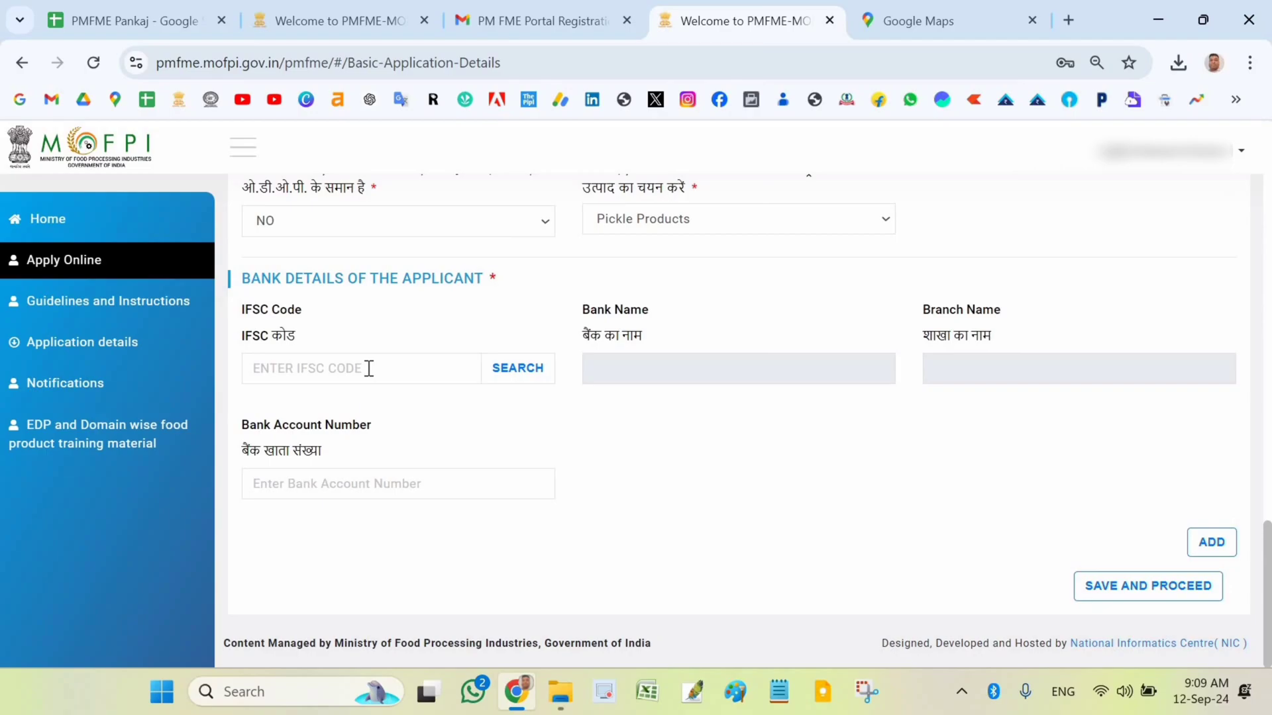
pyautogui.click(369, 368)
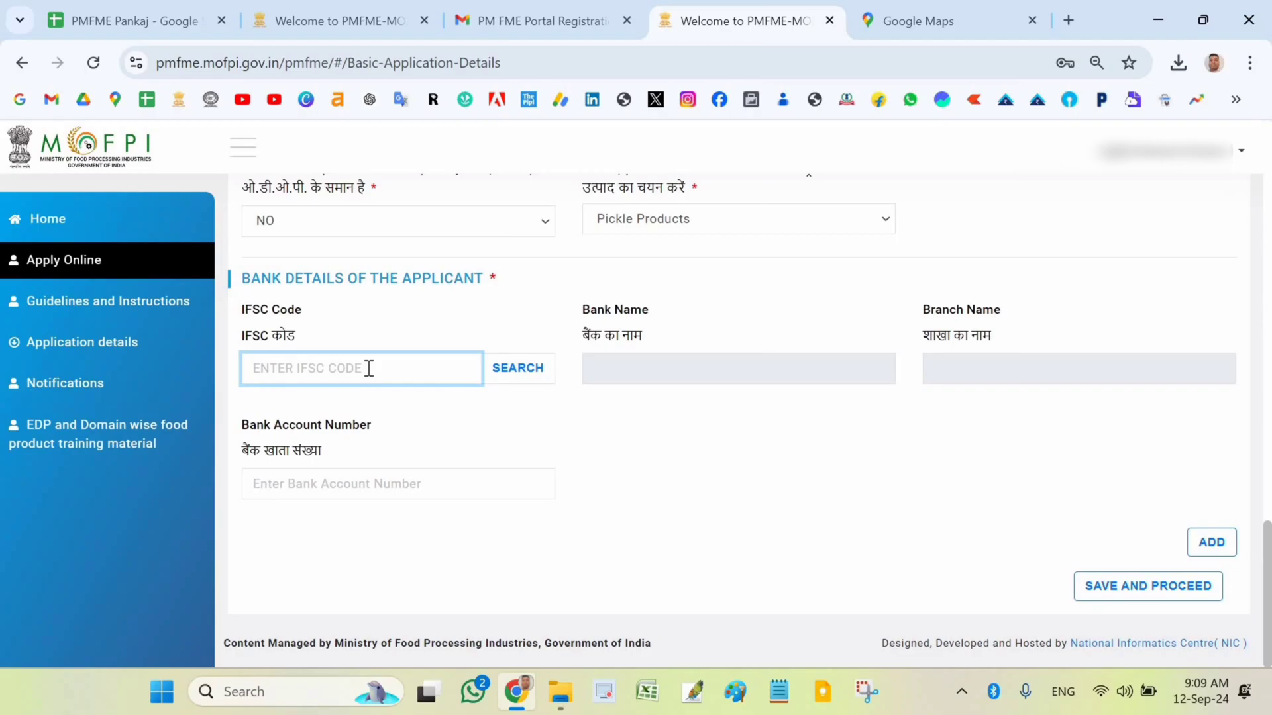
pyautogui.write('SBIN0015731')
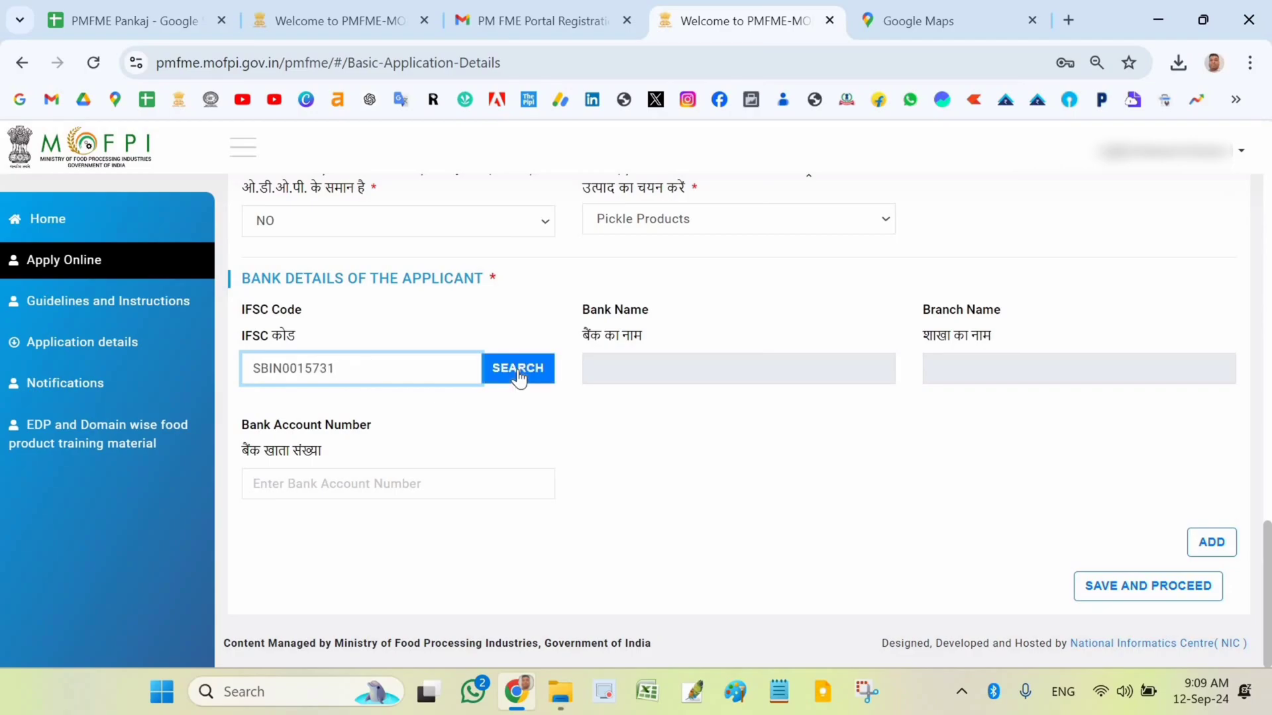
pyautogui.click(518, 375)
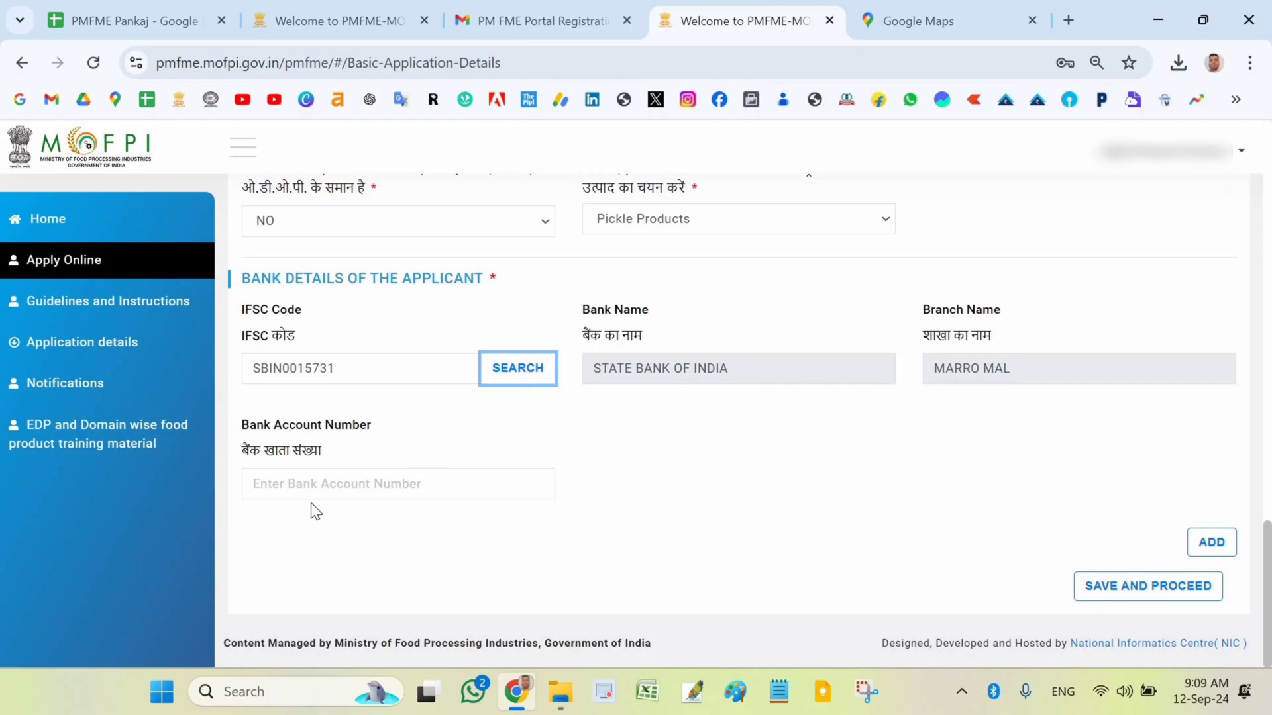
# Enter the applicant's bank account number and add the account to the bank details
pyautogui.press('Tab')
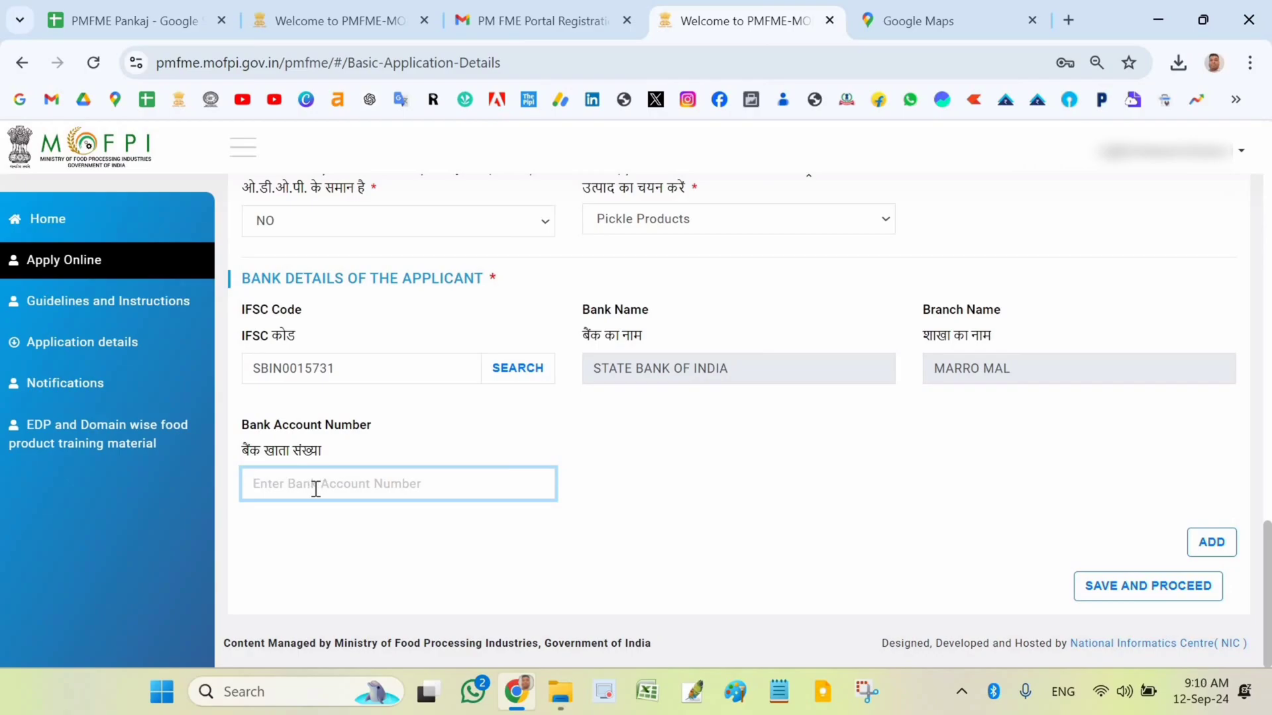
pyautogui.write('38')
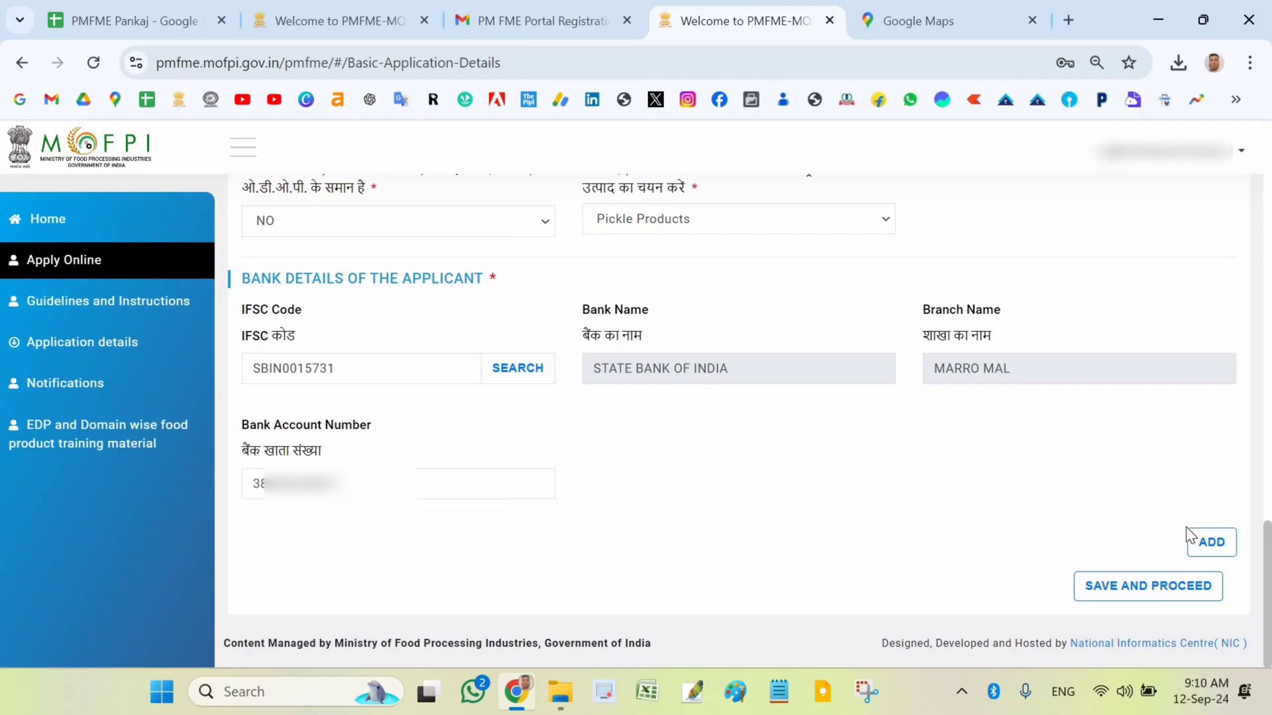
pyautogui.click(1220, 548)
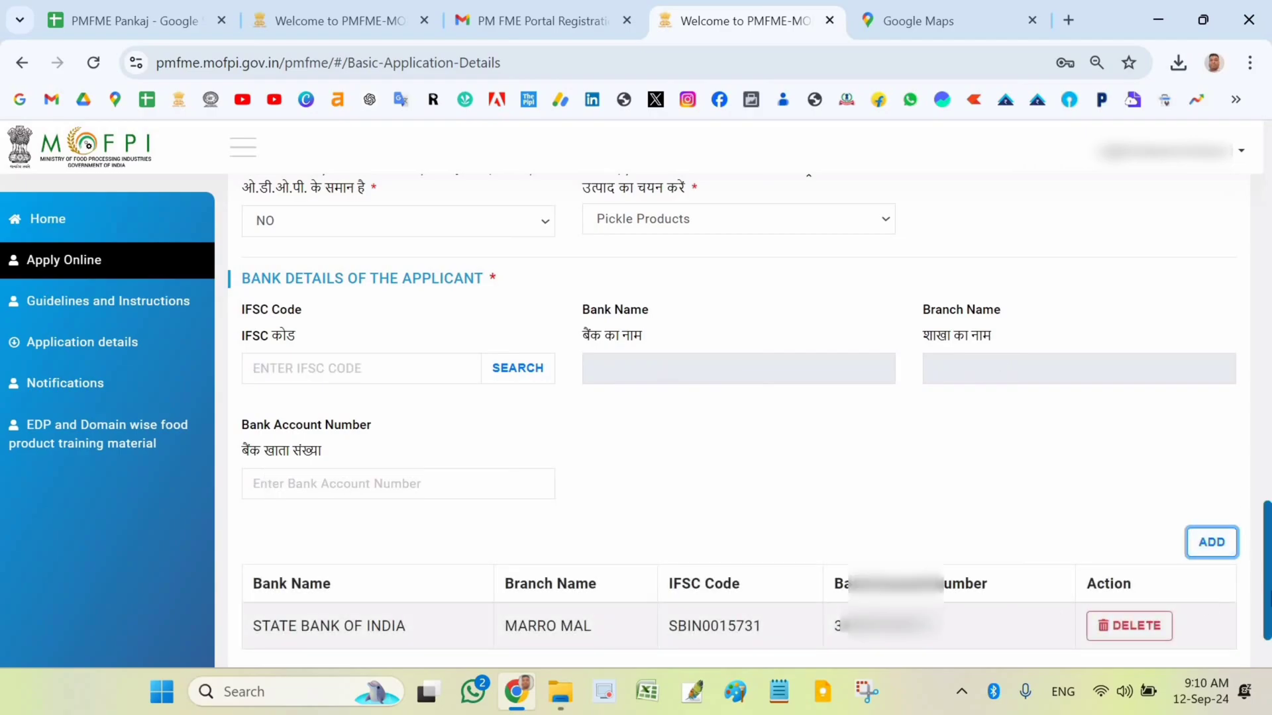
# Save the proposed business details and proceed to the Proposed Financial Details section
pyautogui.scroll(-2, 840, 586)
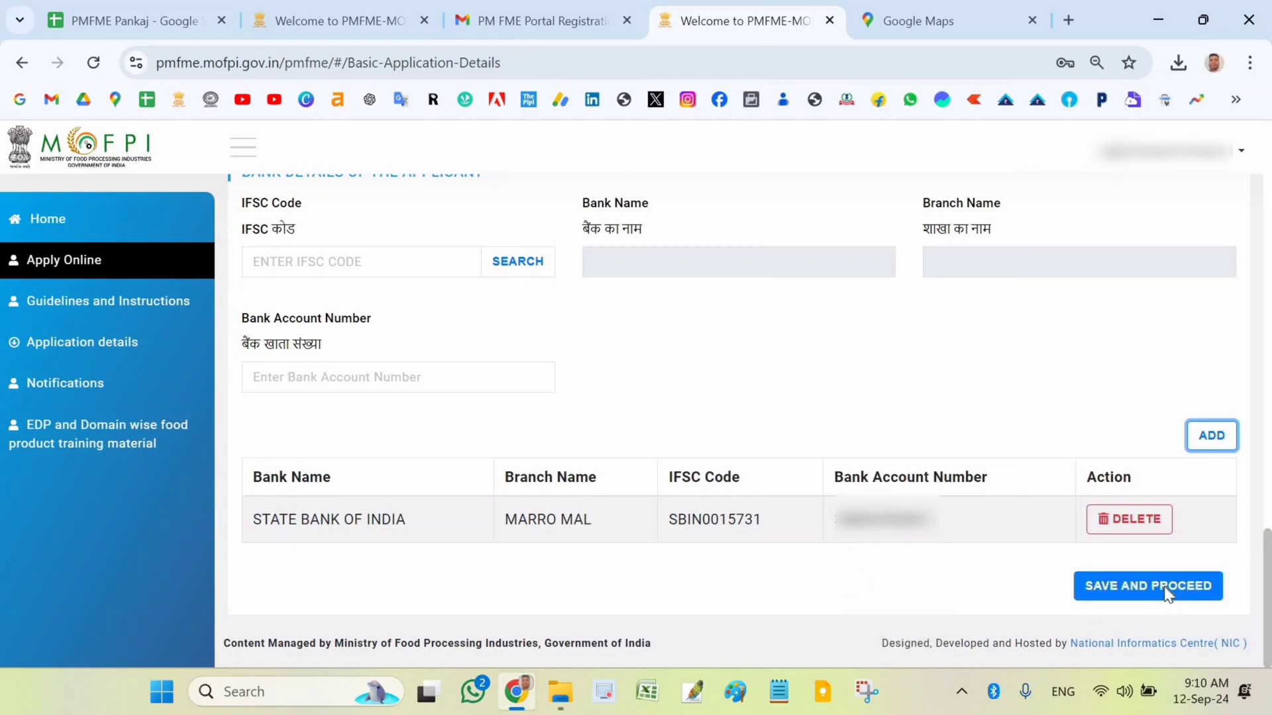
pyautogui.click(1166, 596)
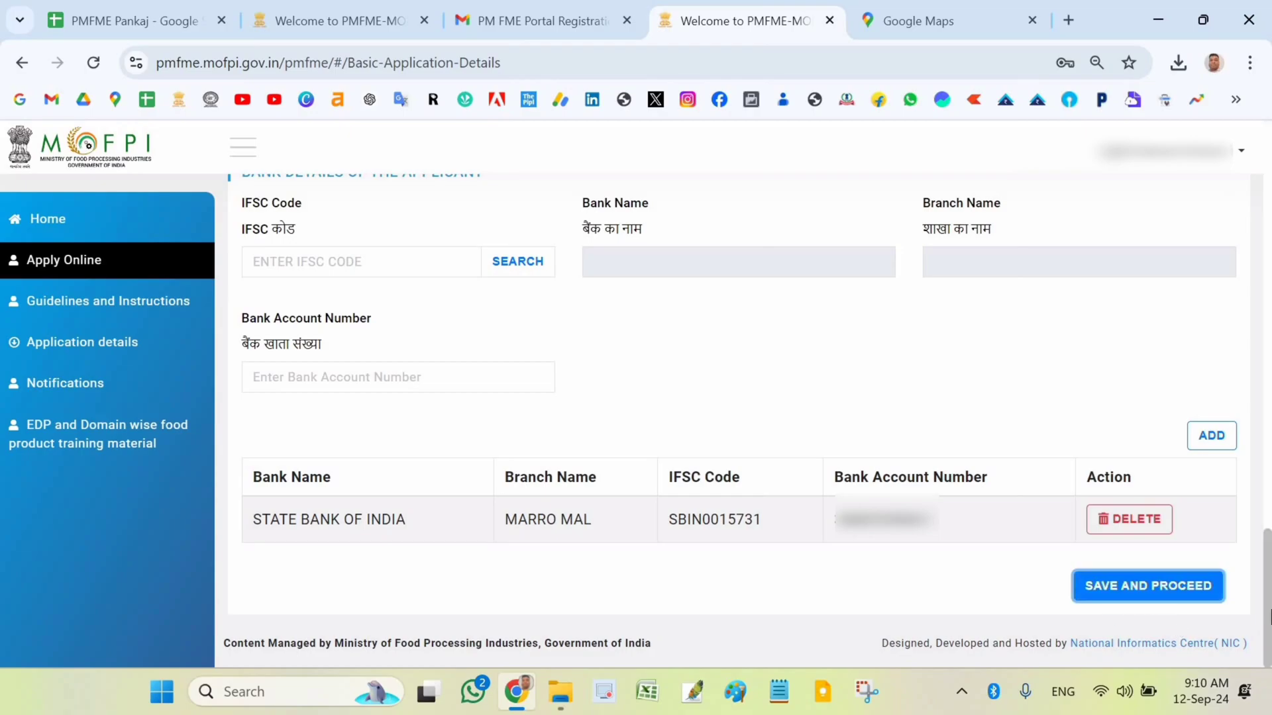
pyautogui.scroll(20, 1268, 490)
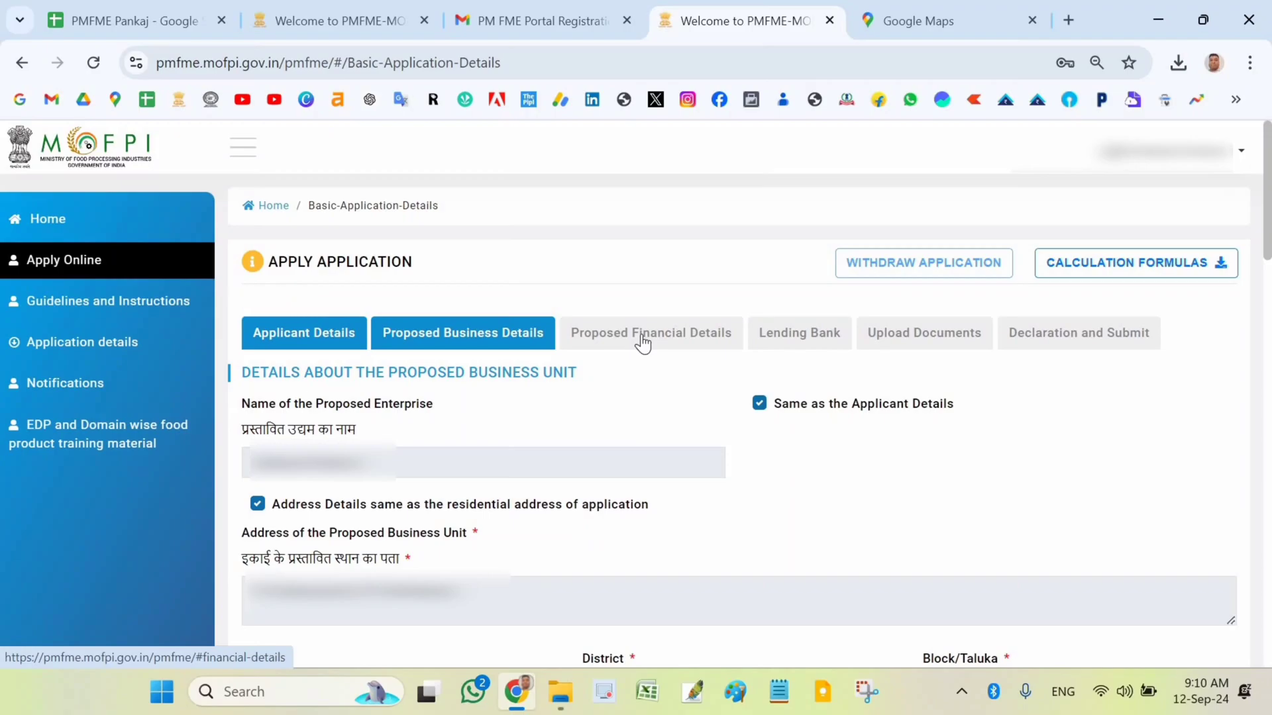
pyautogui.click(642, 338)
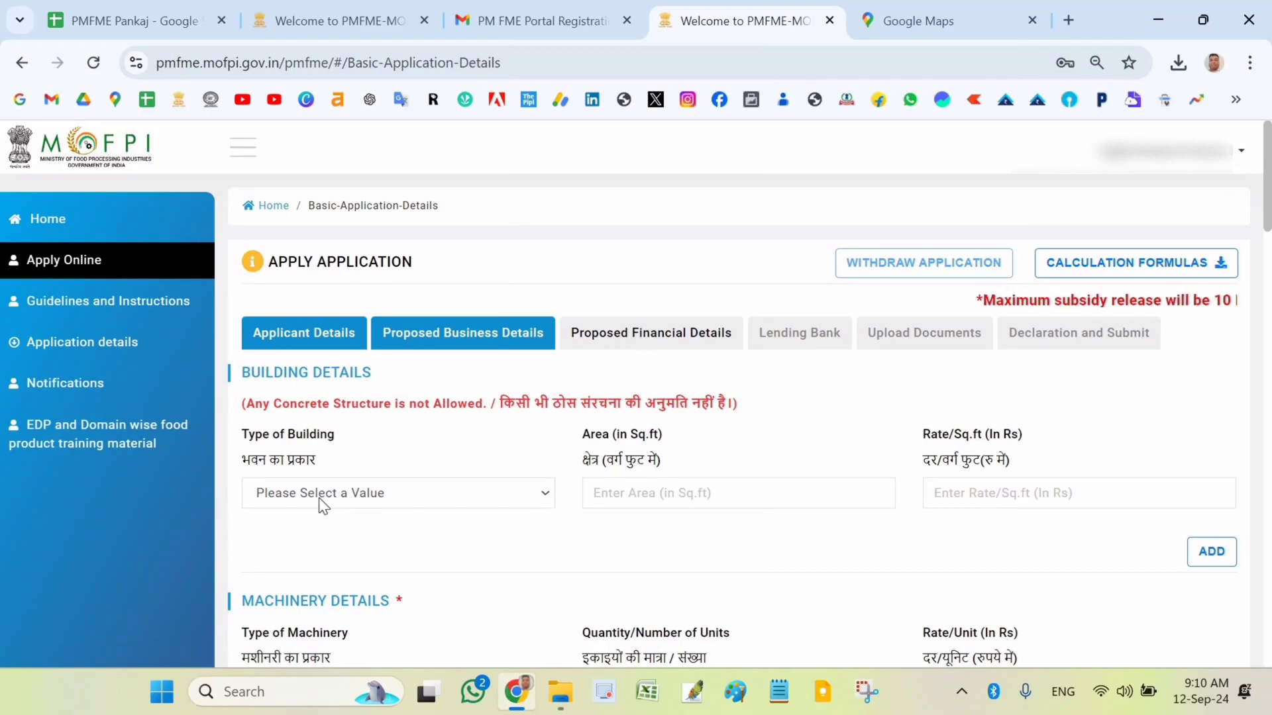
# Examine the building type options and the area and rate fields under Building Details, along with the machinery fields below
pyautogui.click(358, 496)
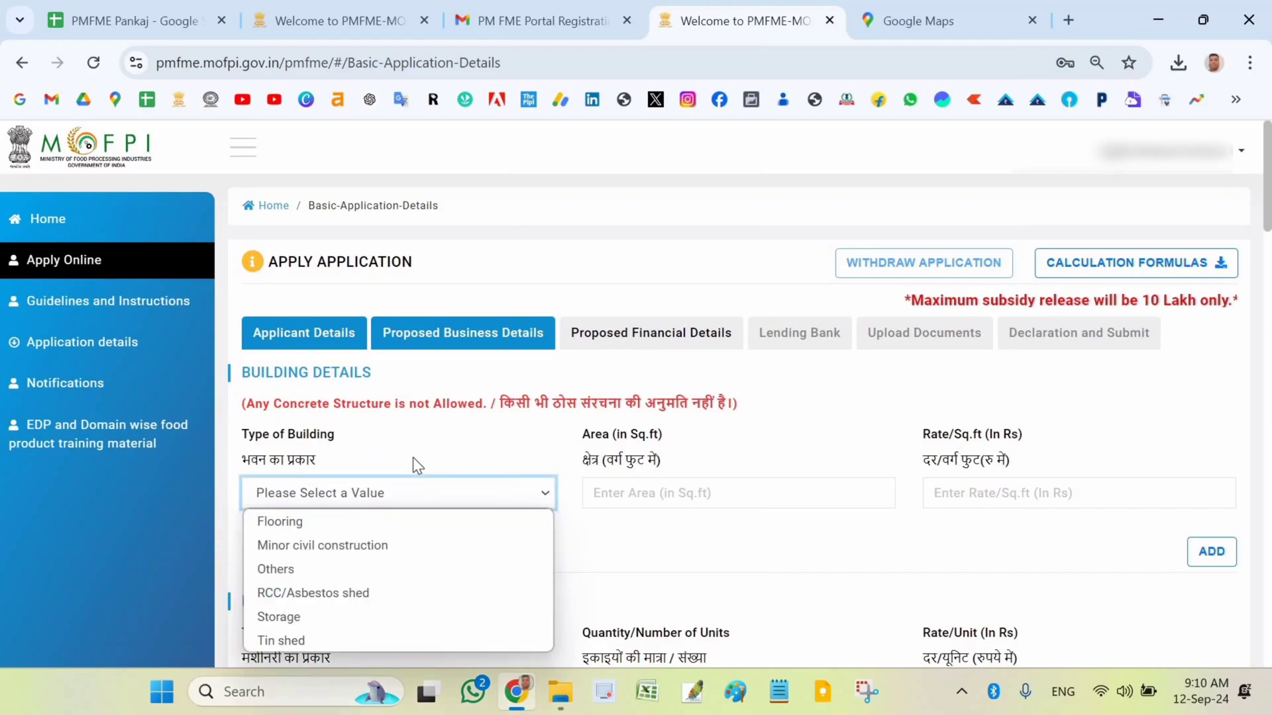
pyautogui.click(1257, 412)
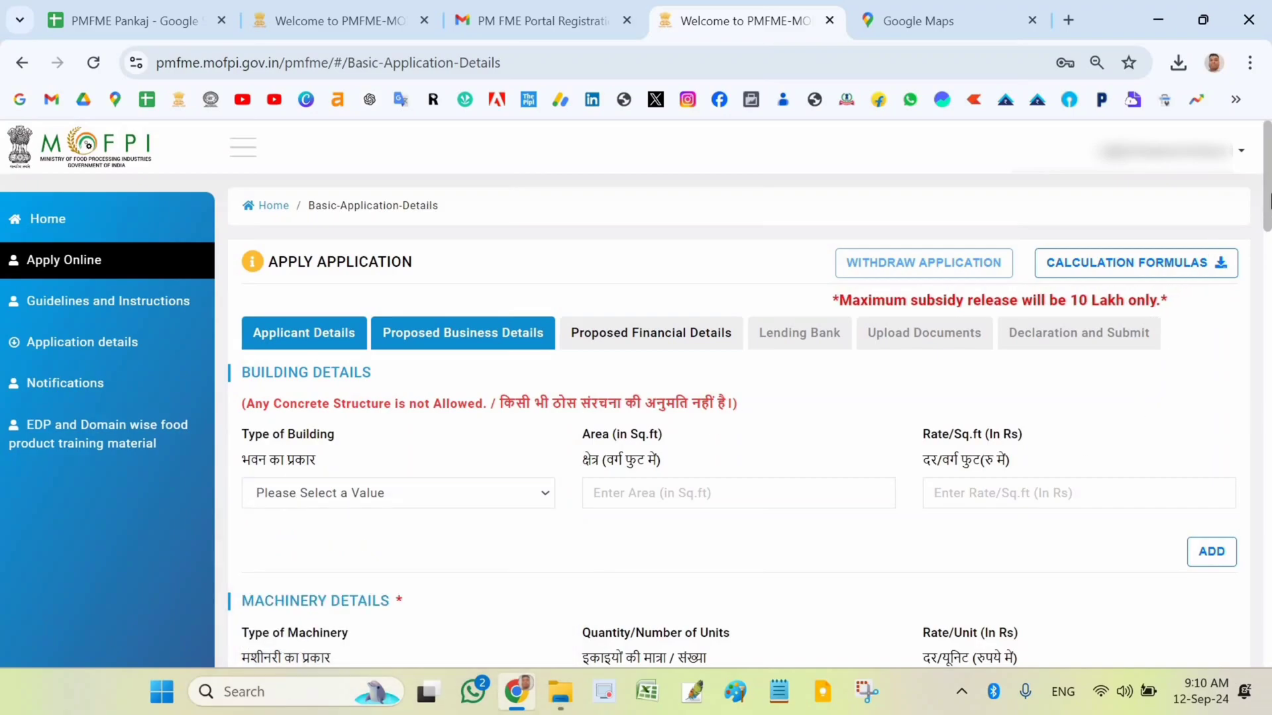
pyautogui.scroll(-2, 1269, 198)
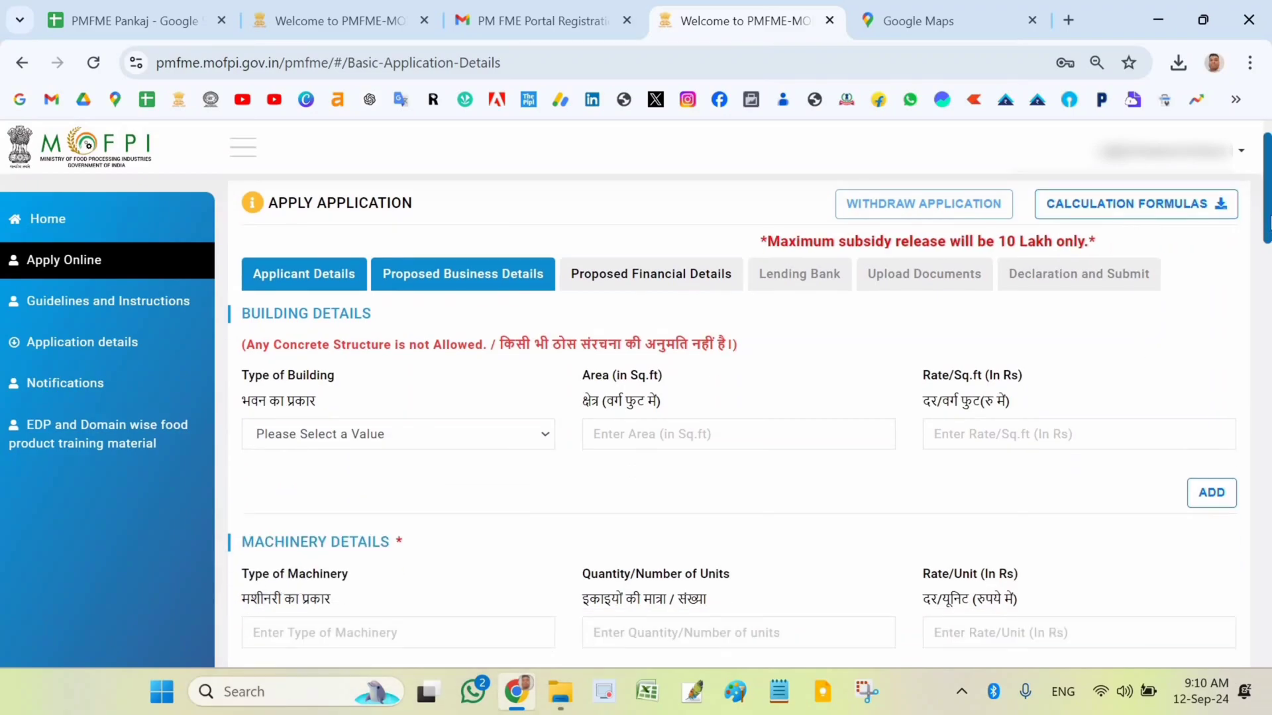
pyautogui.scroll(-2, 749, 420)
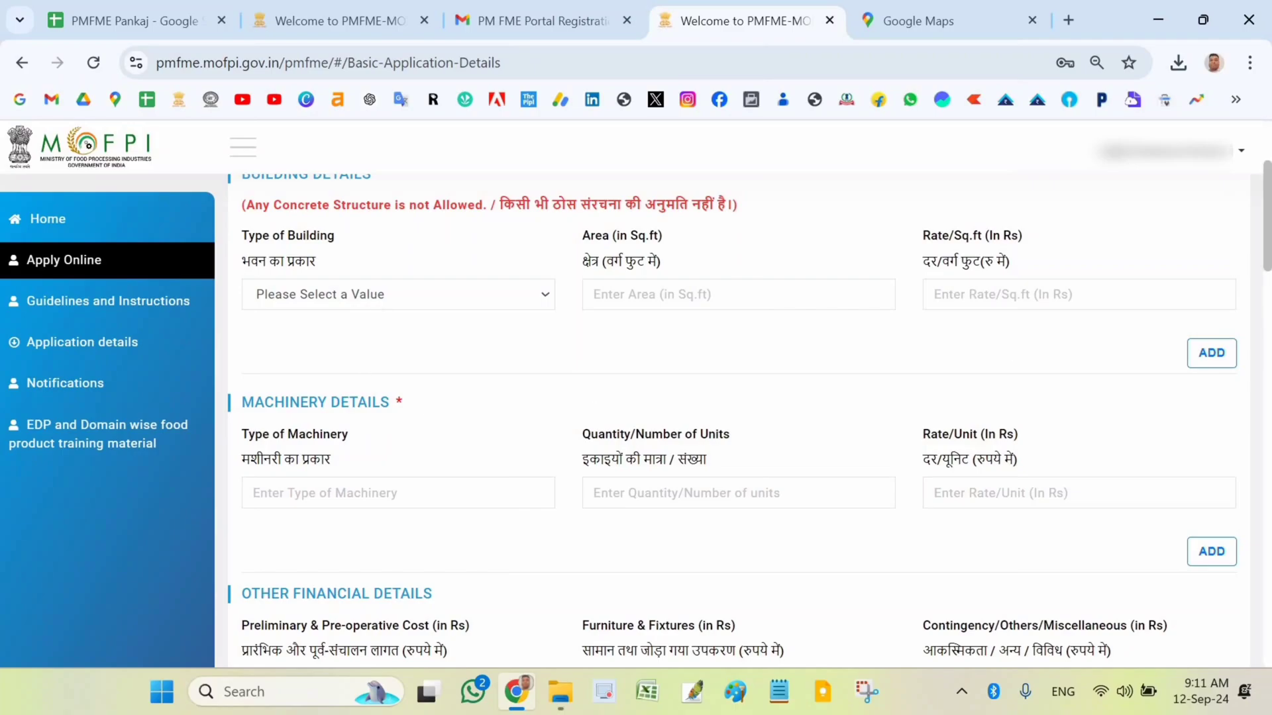
pyautogui.click(324, 296)
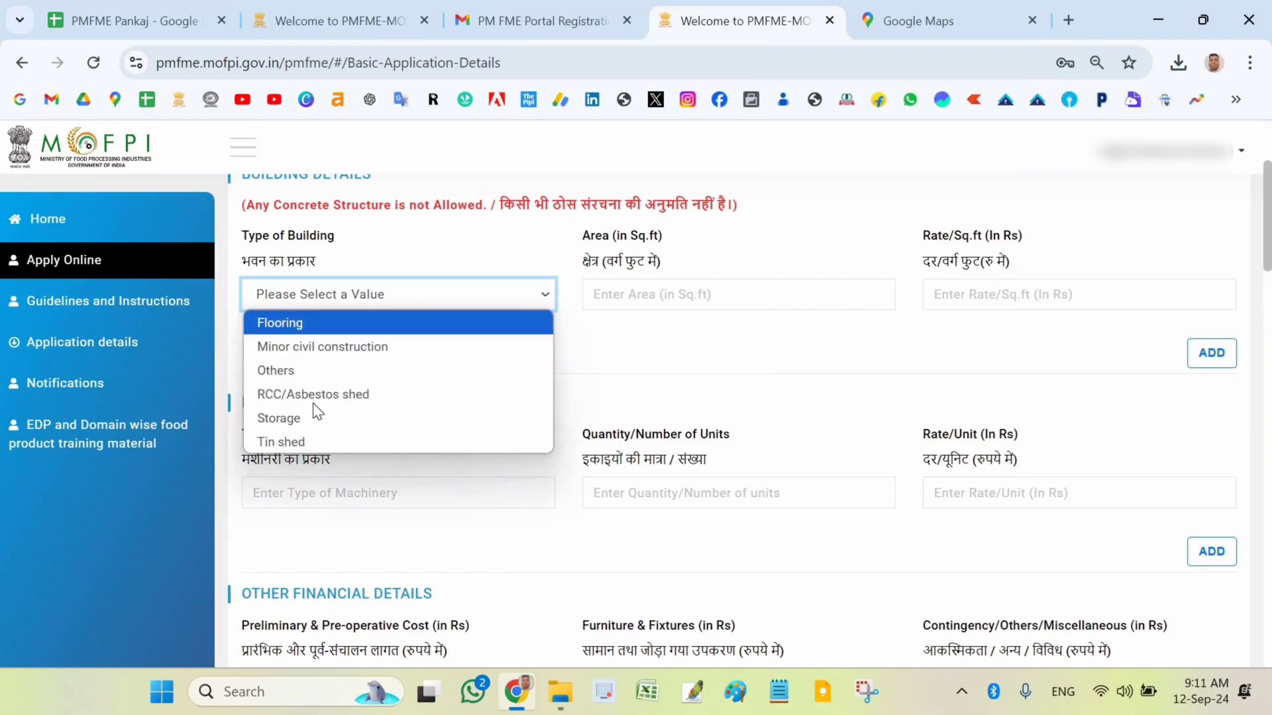
pyautogui.click(673, 293)
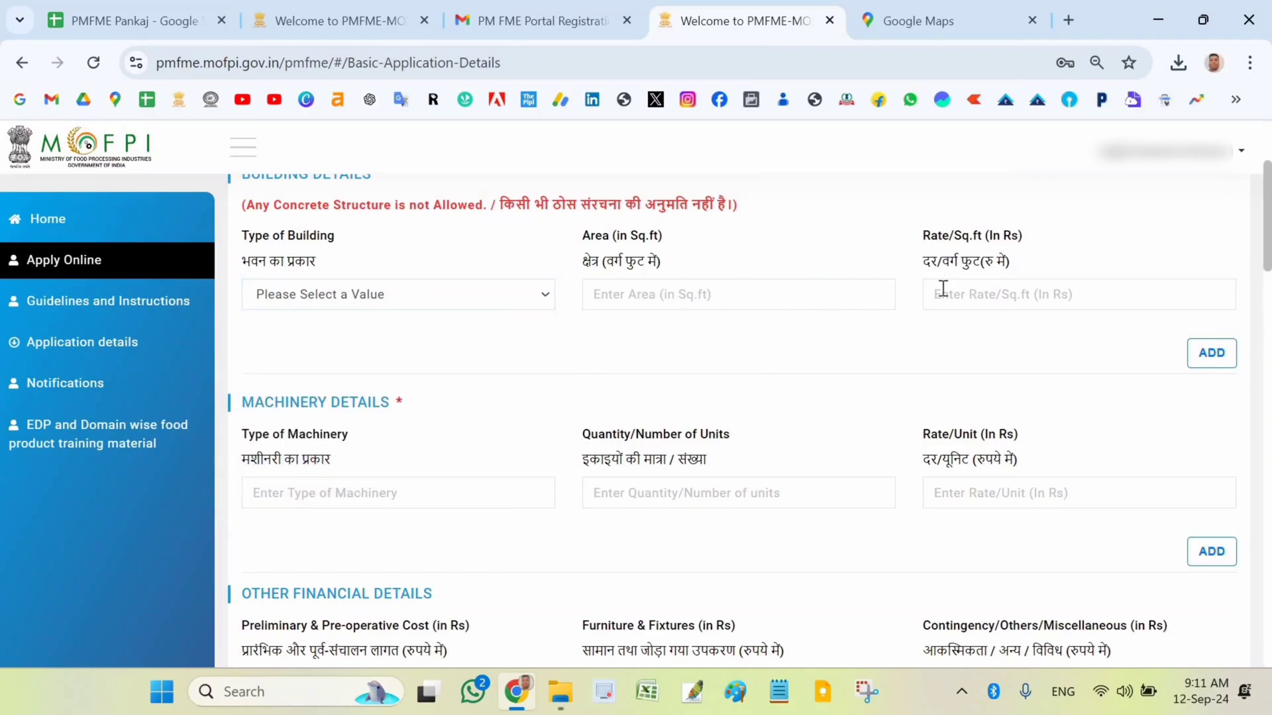
pyautogui.click(1021, 292)
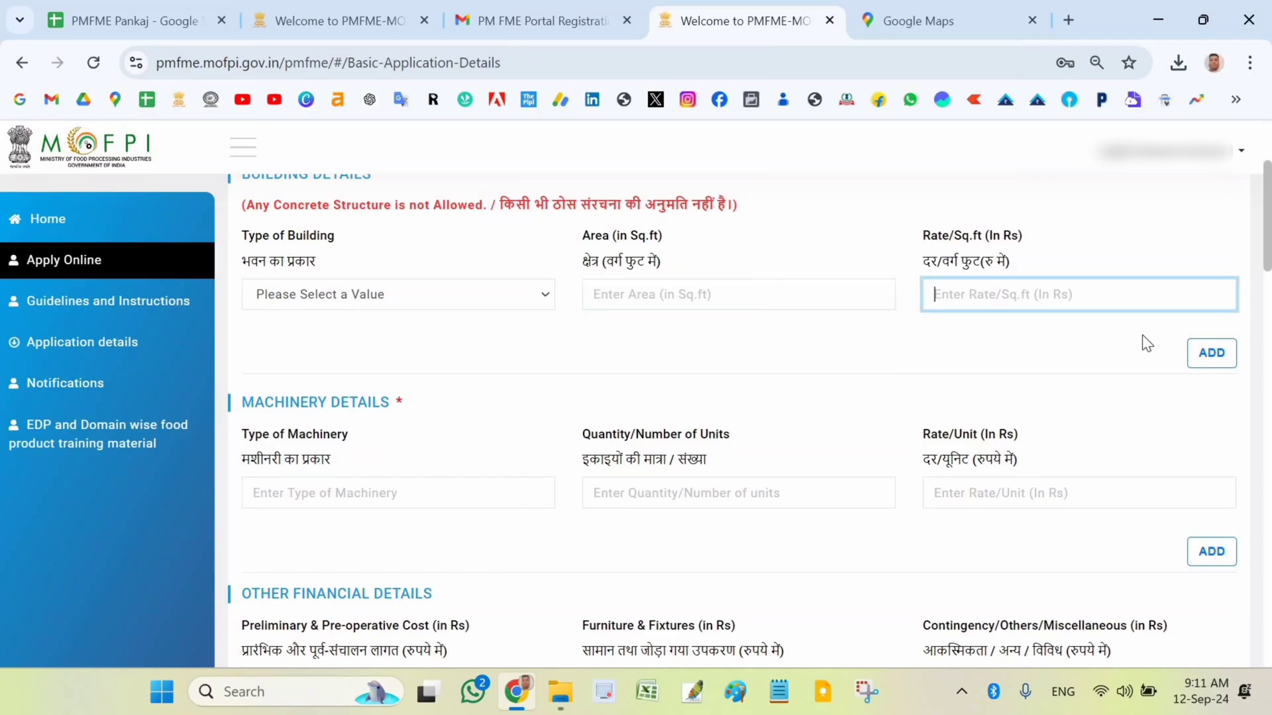
pyautogui.click(1212, 352)
pyautogui.click(317, 302)
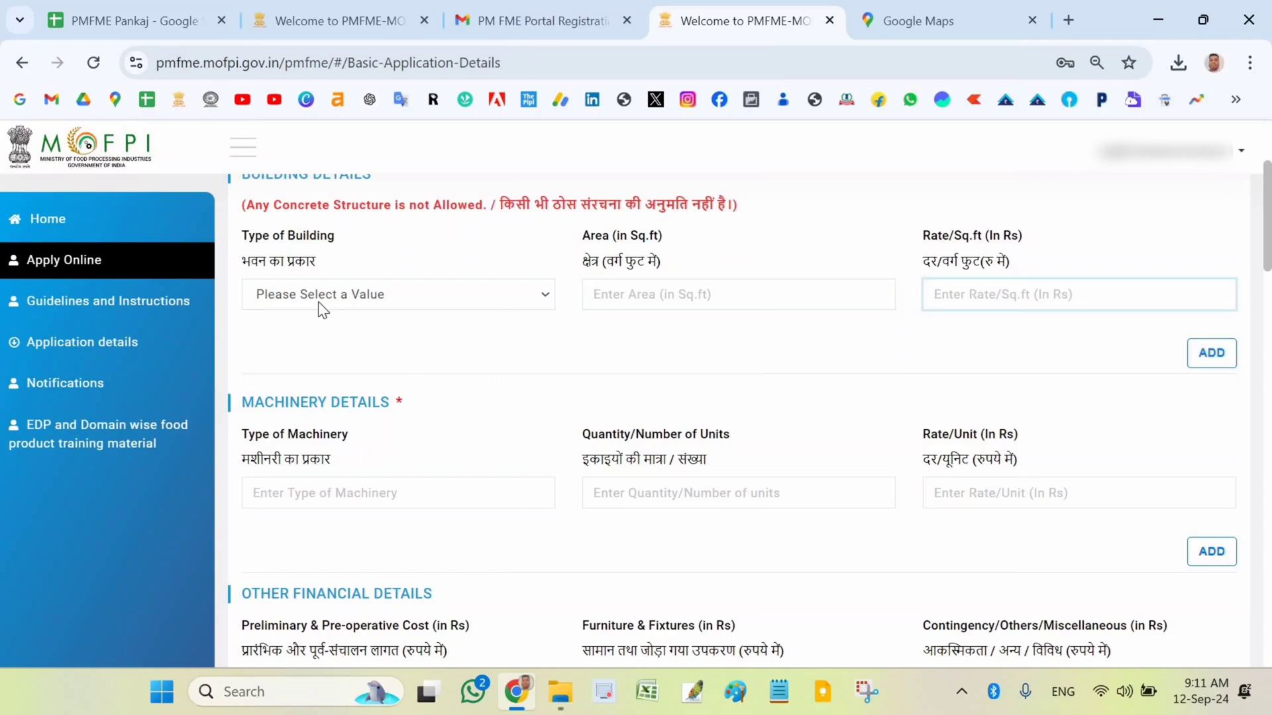
# Add a Cutter to the machinery details with a quantity of 1 and a rate of Rs 6000 per unit
pyautogui.scroll(-1, 371, 396)
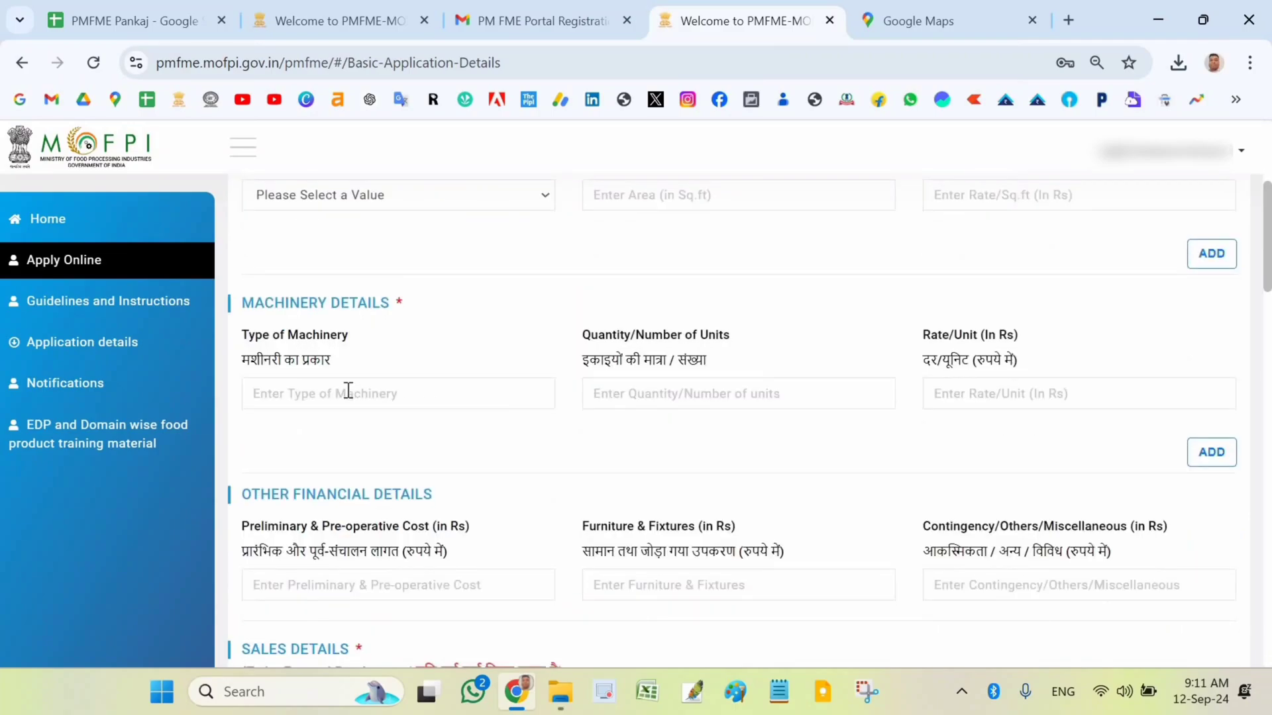
pyautogui.click(420, 393)
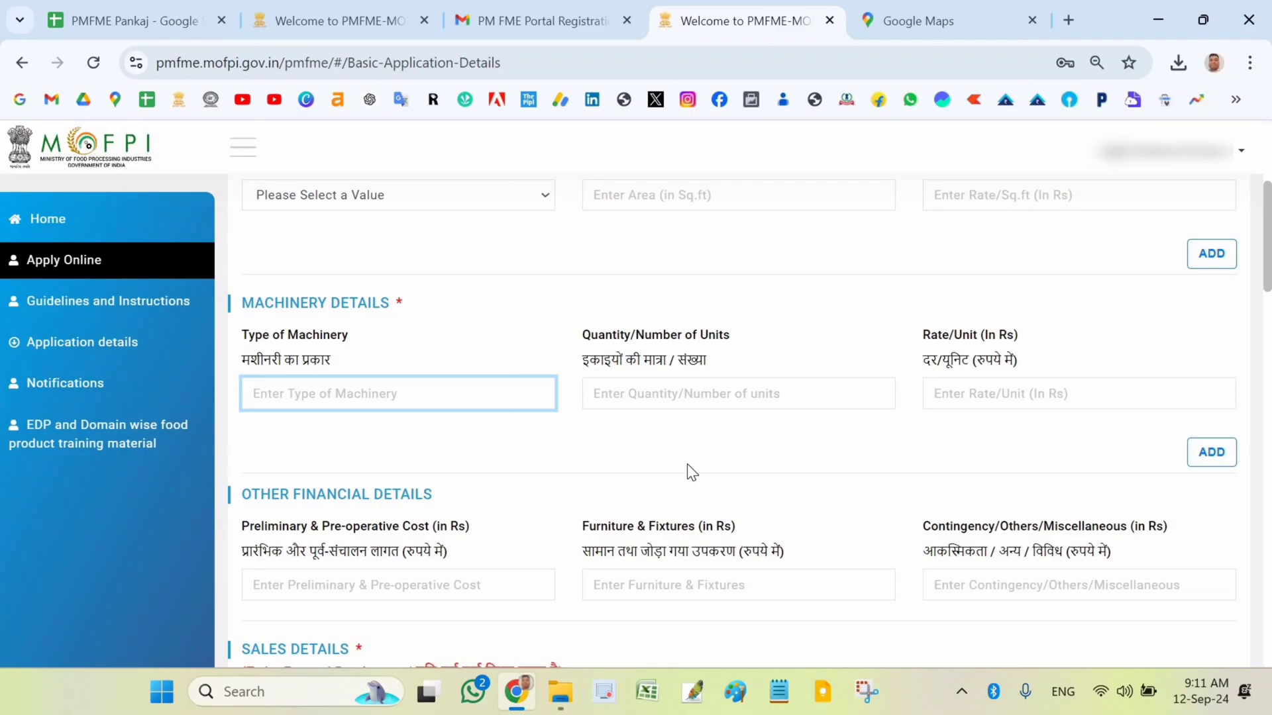
pyautogui.write('Cutter')
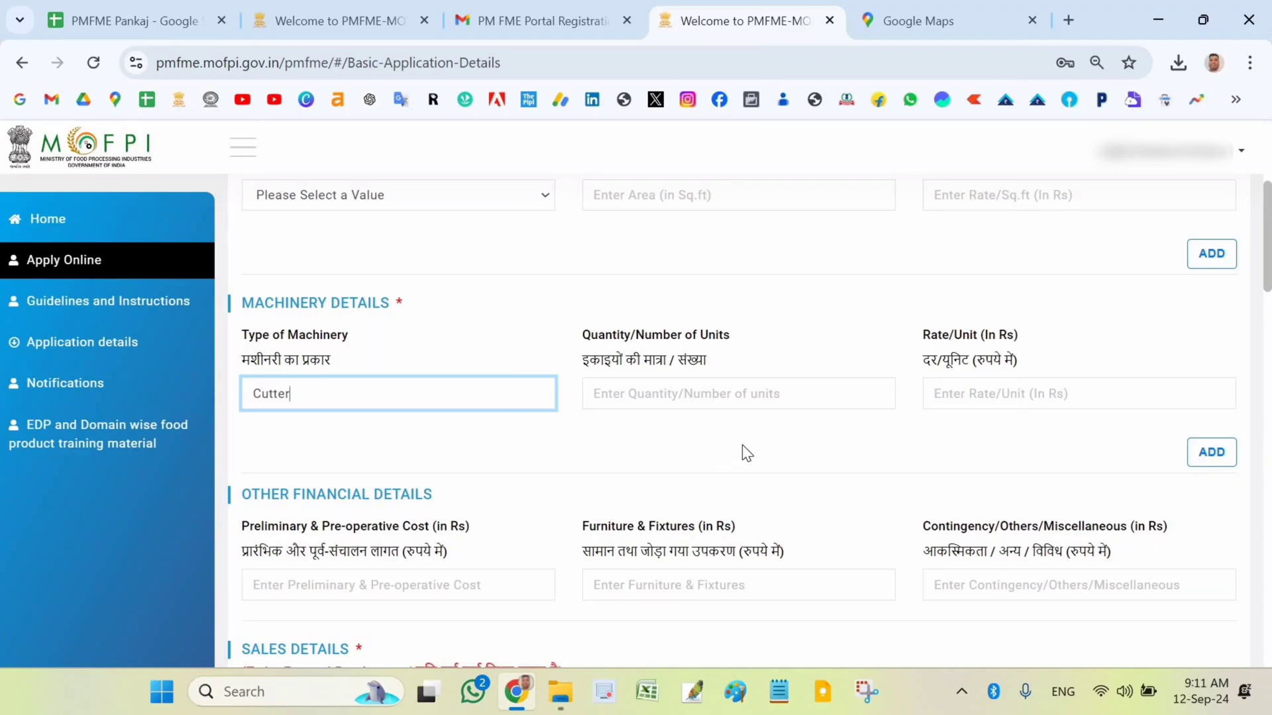
pyautogui.click(710, 394)
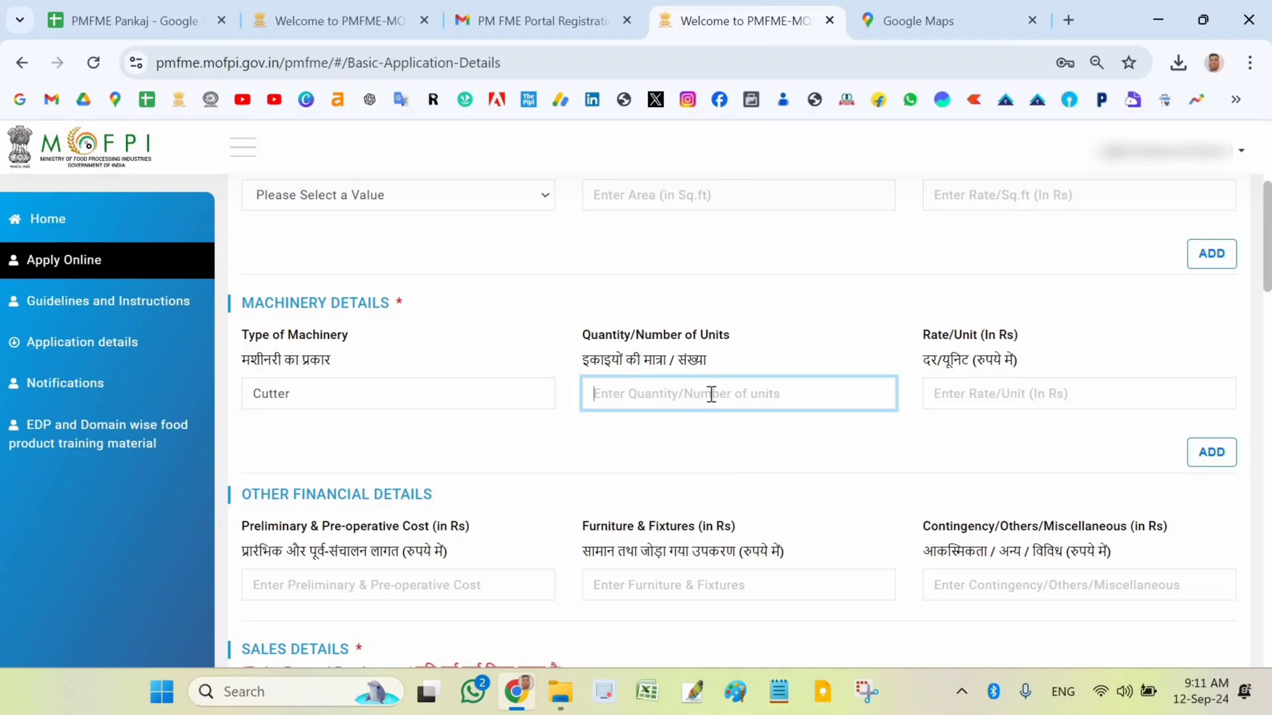
pyautogui.write('1')
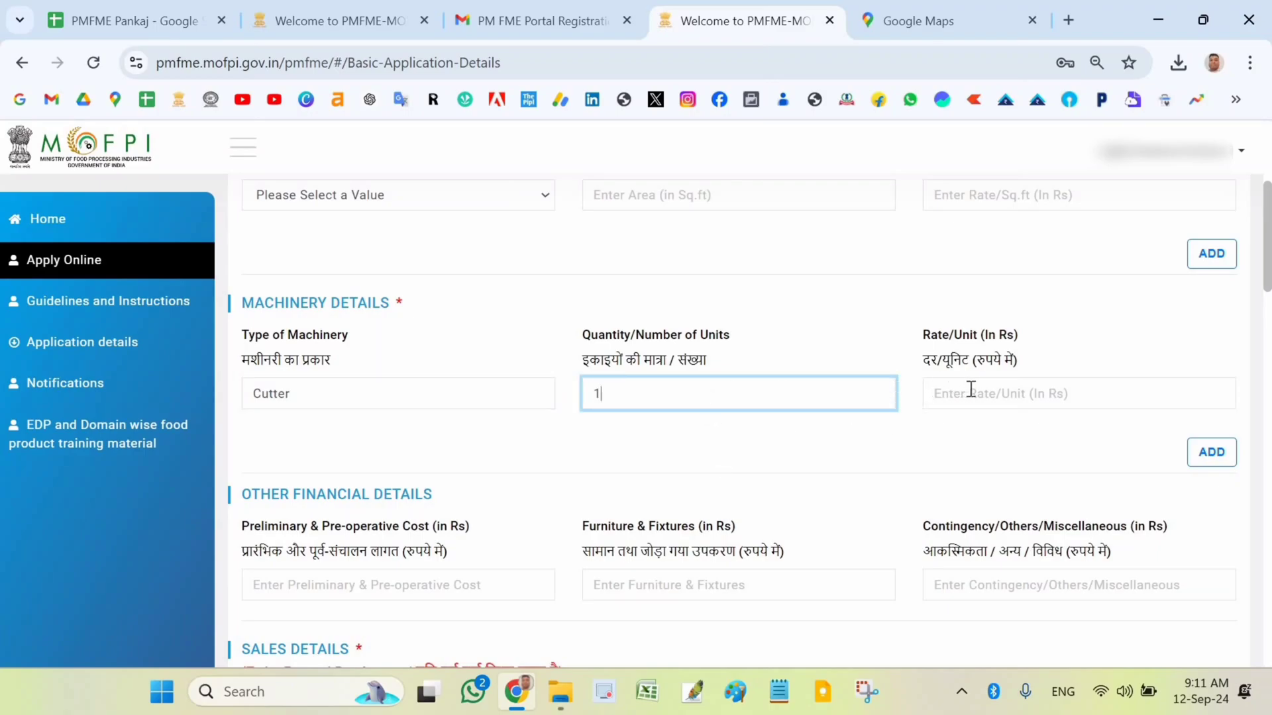
pyautogui.click(355, 394)
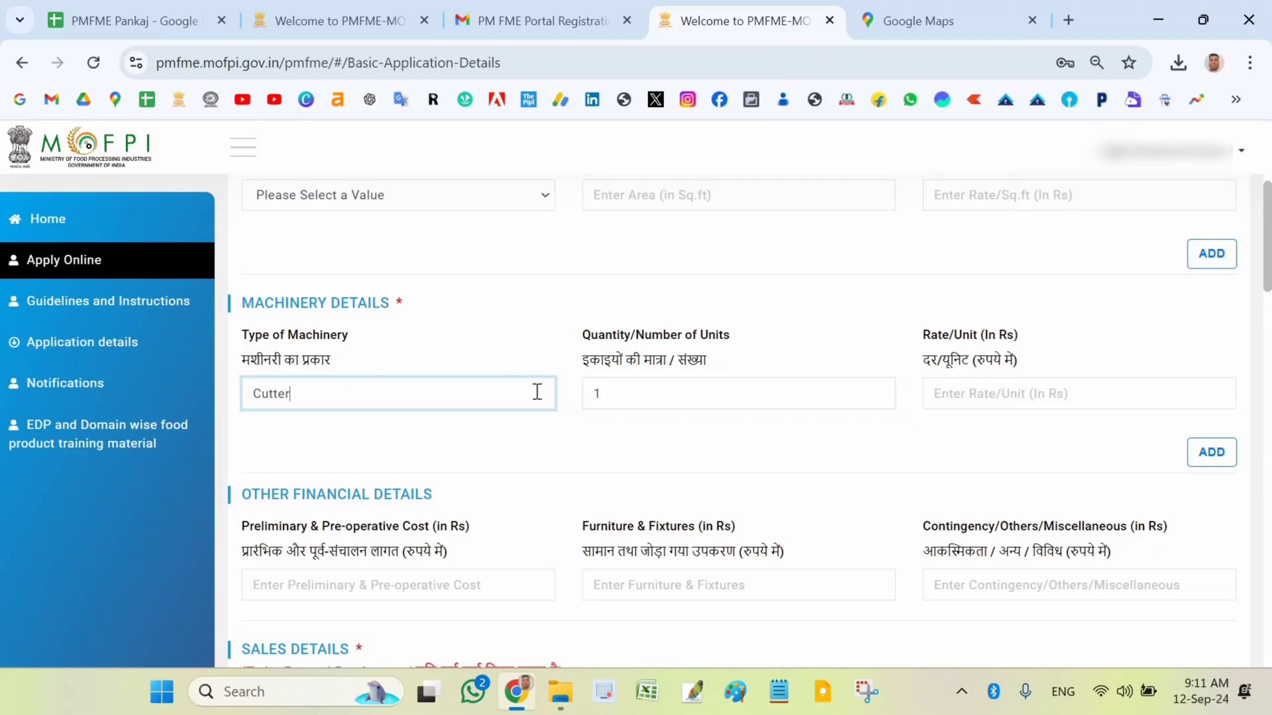
pyautogui.click(1018, 395)
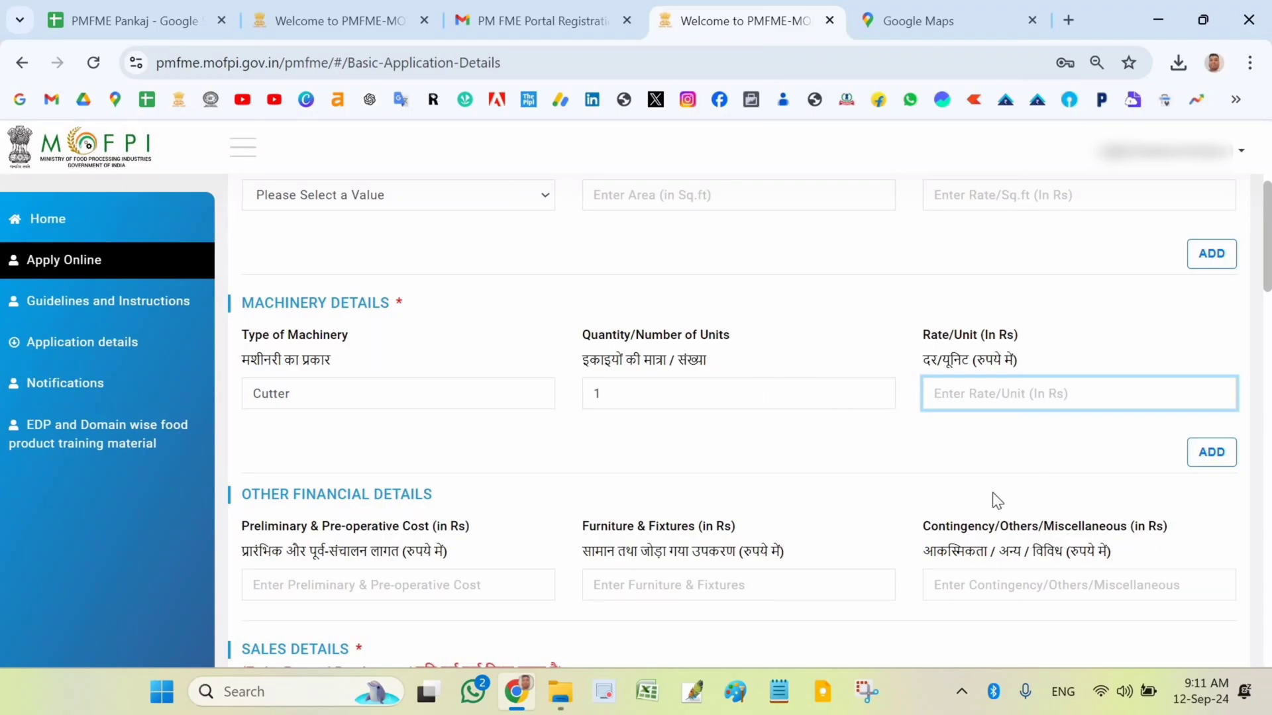
pyautogui.write('56')
pyautogui.press('BackSpace')
pyautogui.press('BackSpace')
pyautogui.write('6000')
pyautogui.click(1210, 463)
# Add a Packing Machine to the machinery details with a quantity of 1 and a rate of Rs 6000 per unit
pyautogui.click(356, 398)
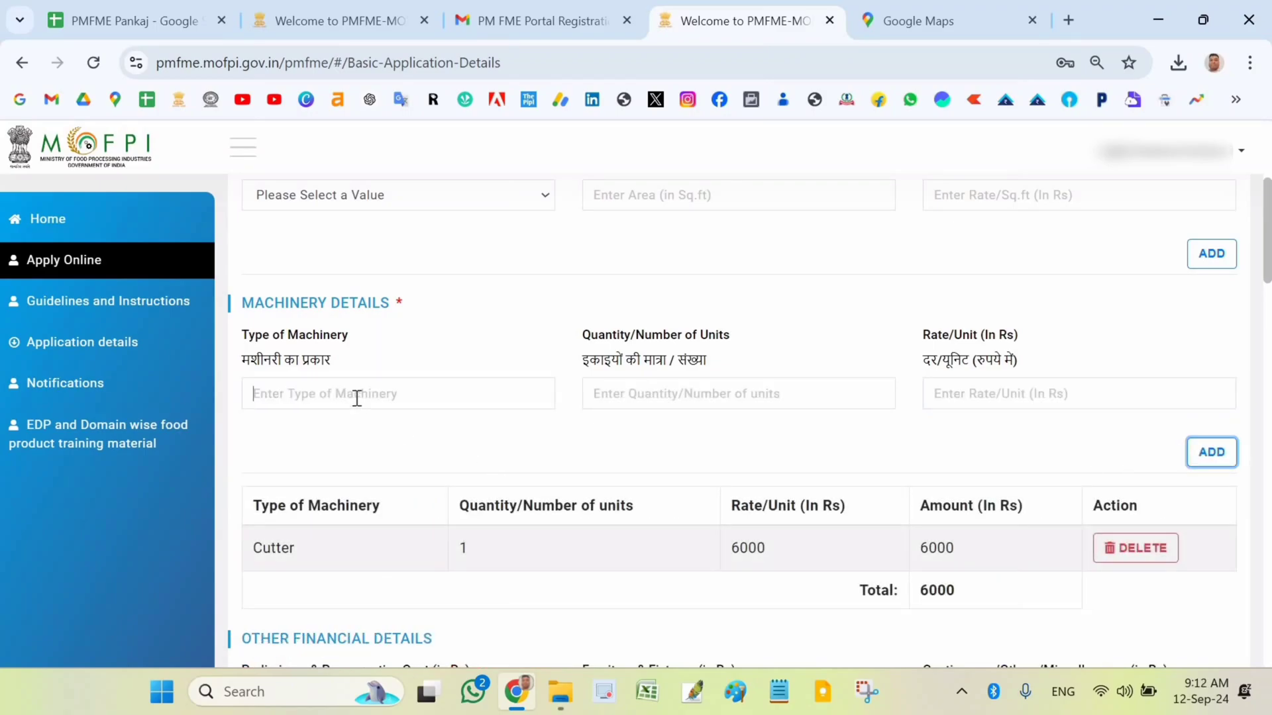
pyautogui.write('Pac')
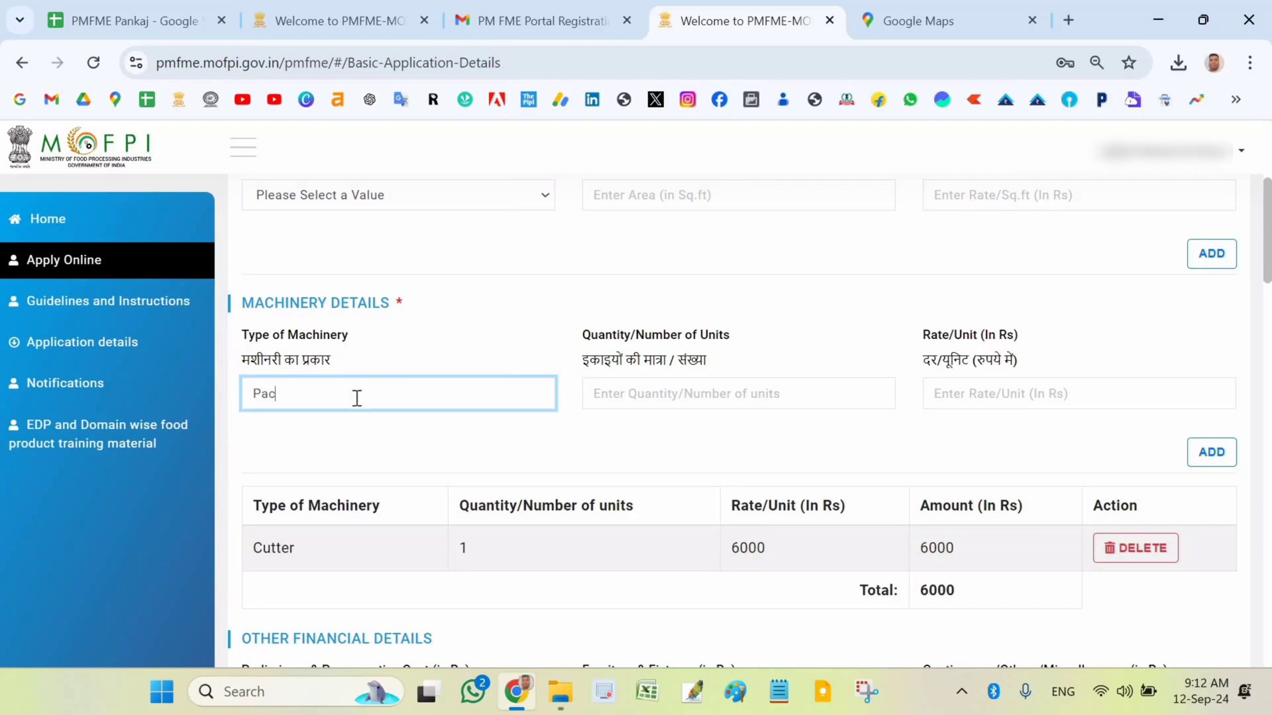
pyautogui.write('king Machine')
pyautogui.click(612, 399)
pyautogui.write('1')
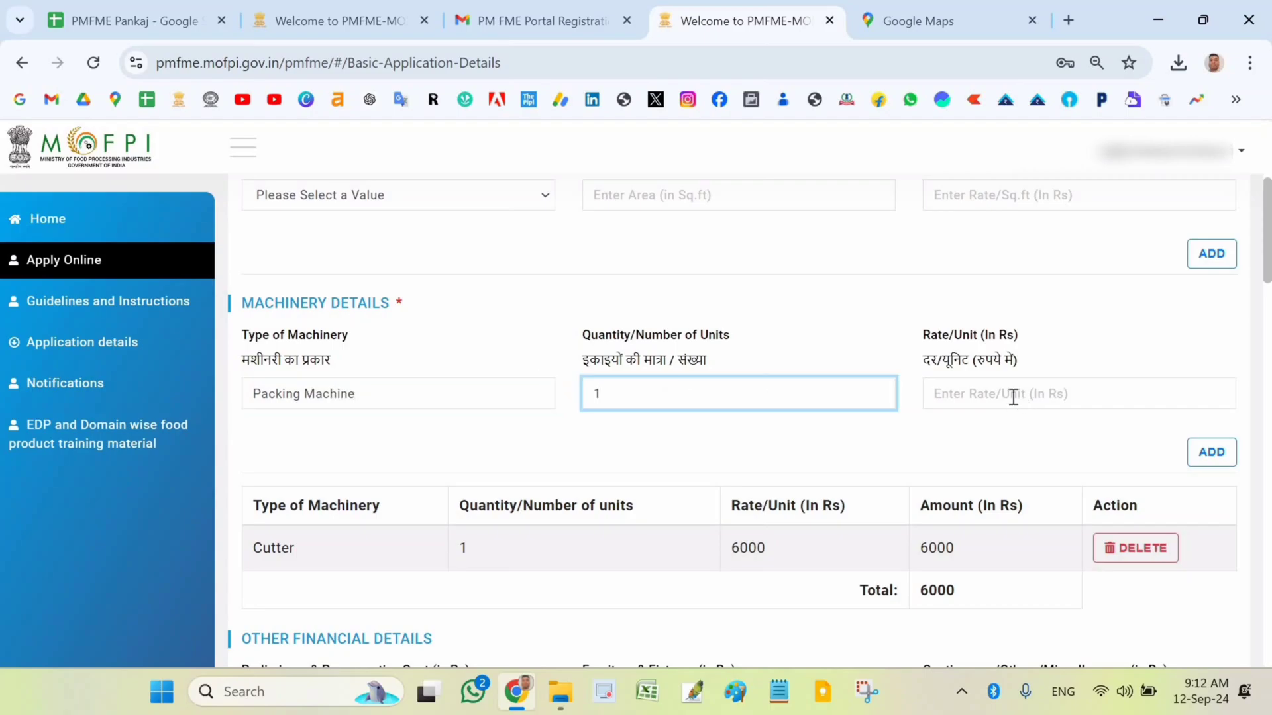
pyautogui.click(1013, 397)
pyautogui.write('500')
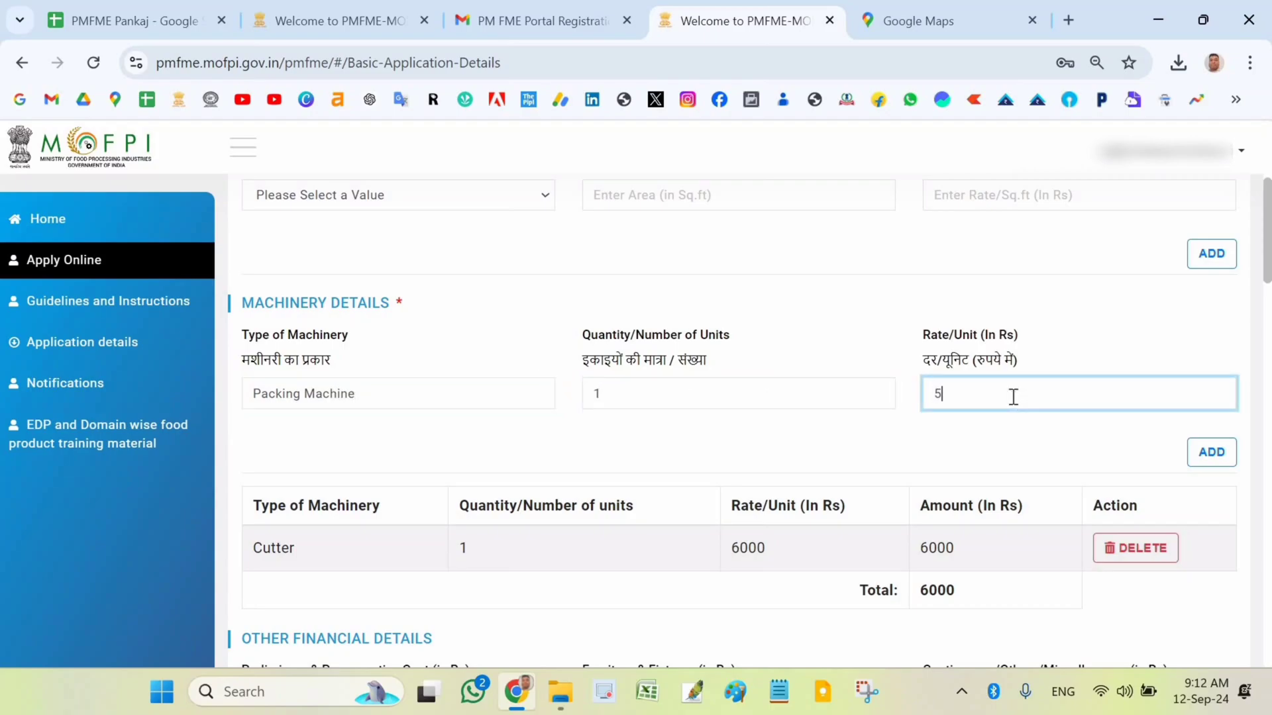
pyautogui.press('BackSpace')
pyautogui.press('BackSpace')
pyautogui.press('BackSpace')
pyautogui.write('6000')
pyautogui.click(1215, 456)
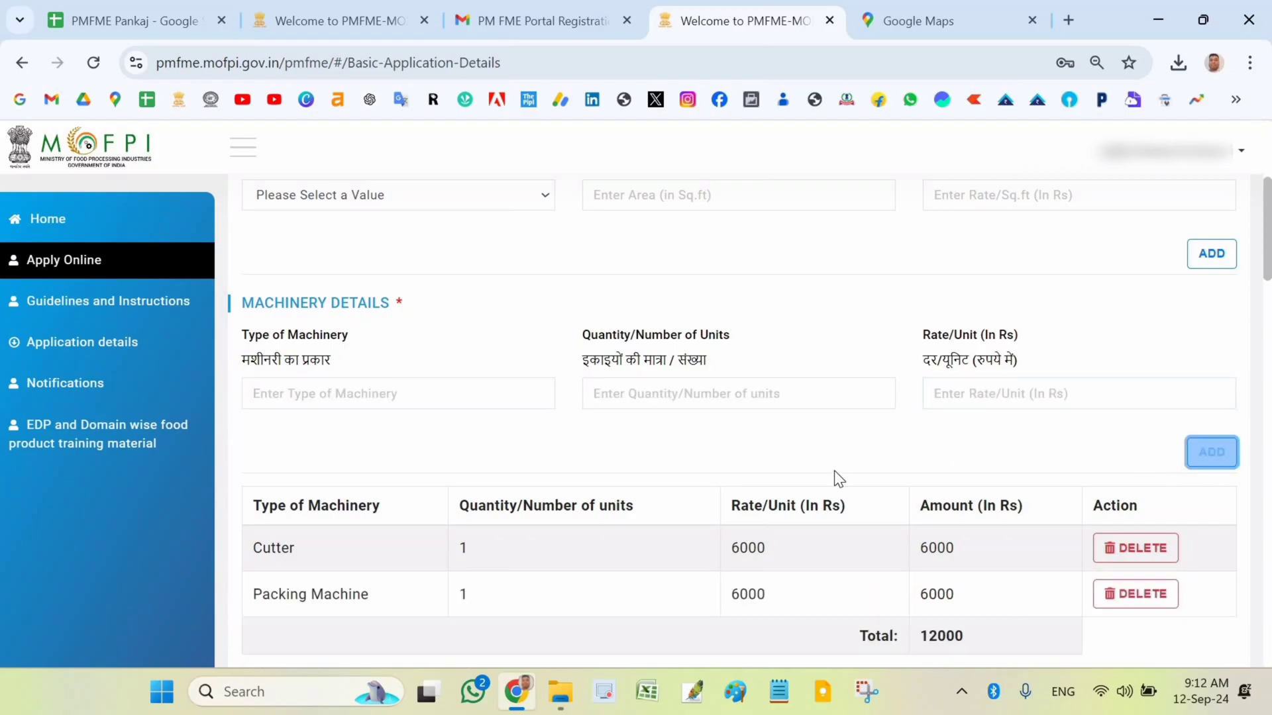
# Add one Weight Machine at Rs 3500 and one Bartan Set at Rs 9500 to the machinery details
pyautogui.click(323, 396)
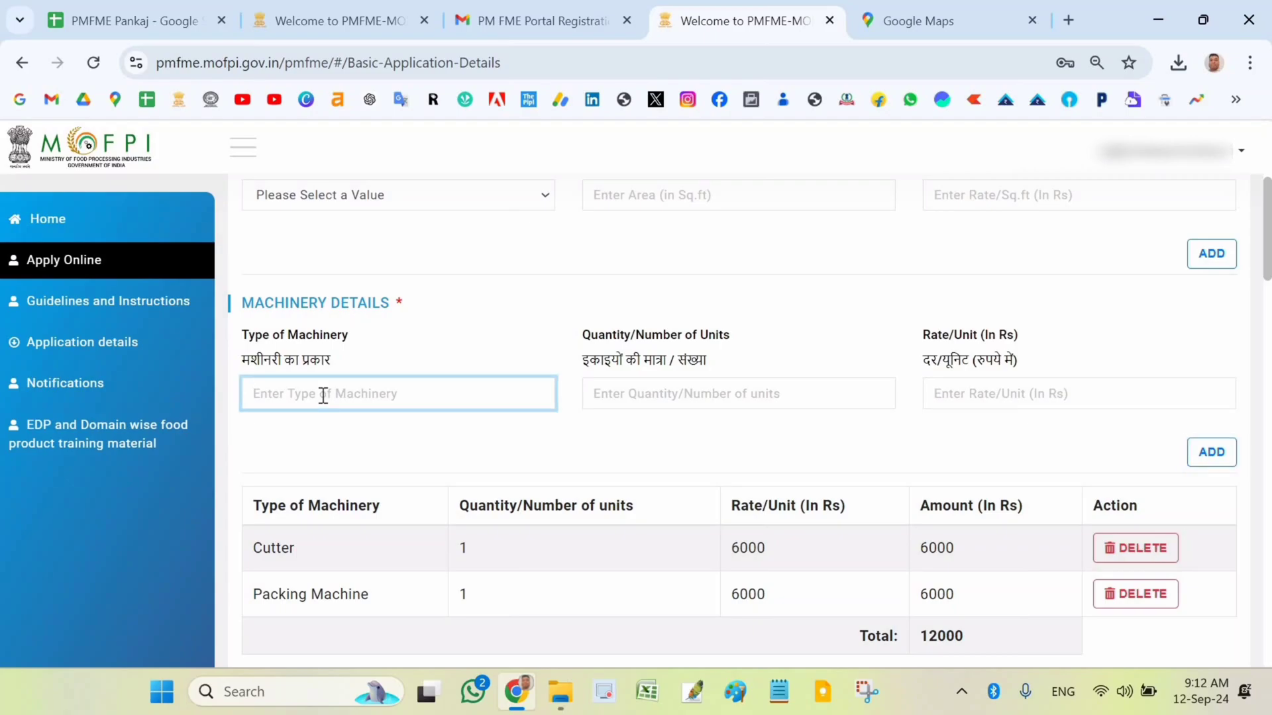
pyautogui.write('1')
pyautogui.hotkey('ctrl', 'a')
pyautogui.write('Wei')
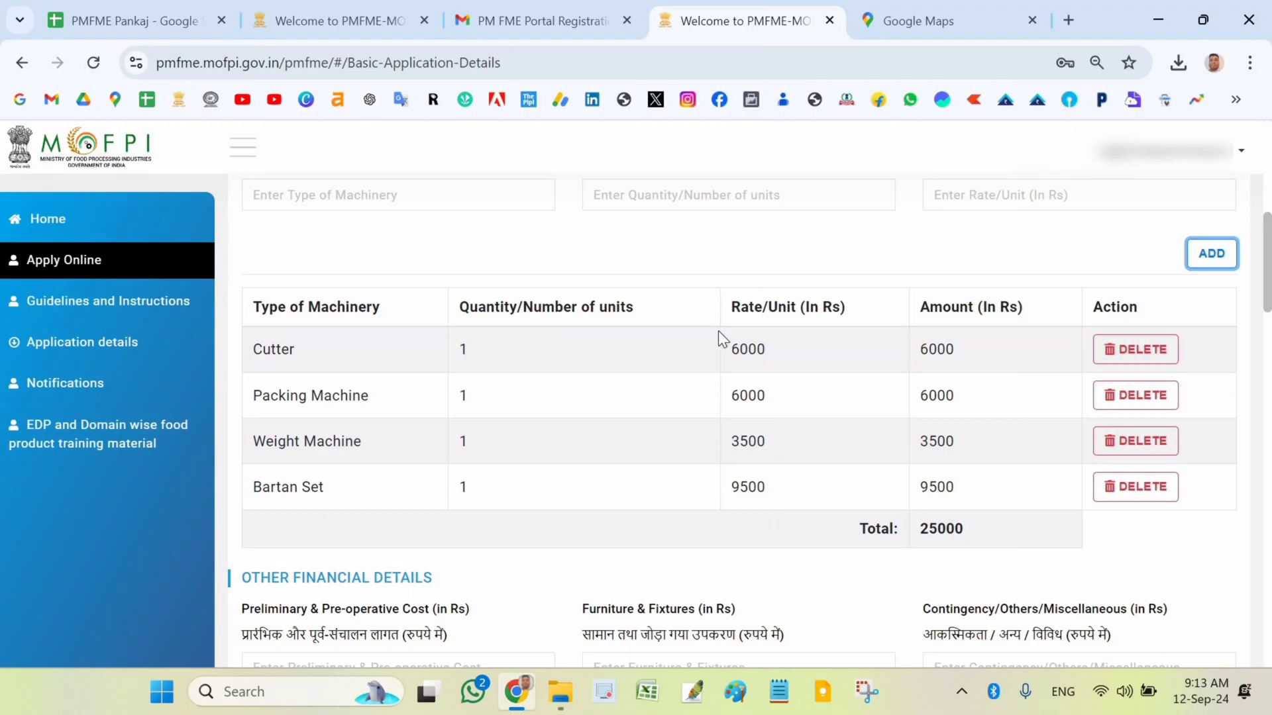
# Review the machinery table and its total amount, along with the cost fields under Other Financial Details
pyautogui.scroll(-1, 935, 439)
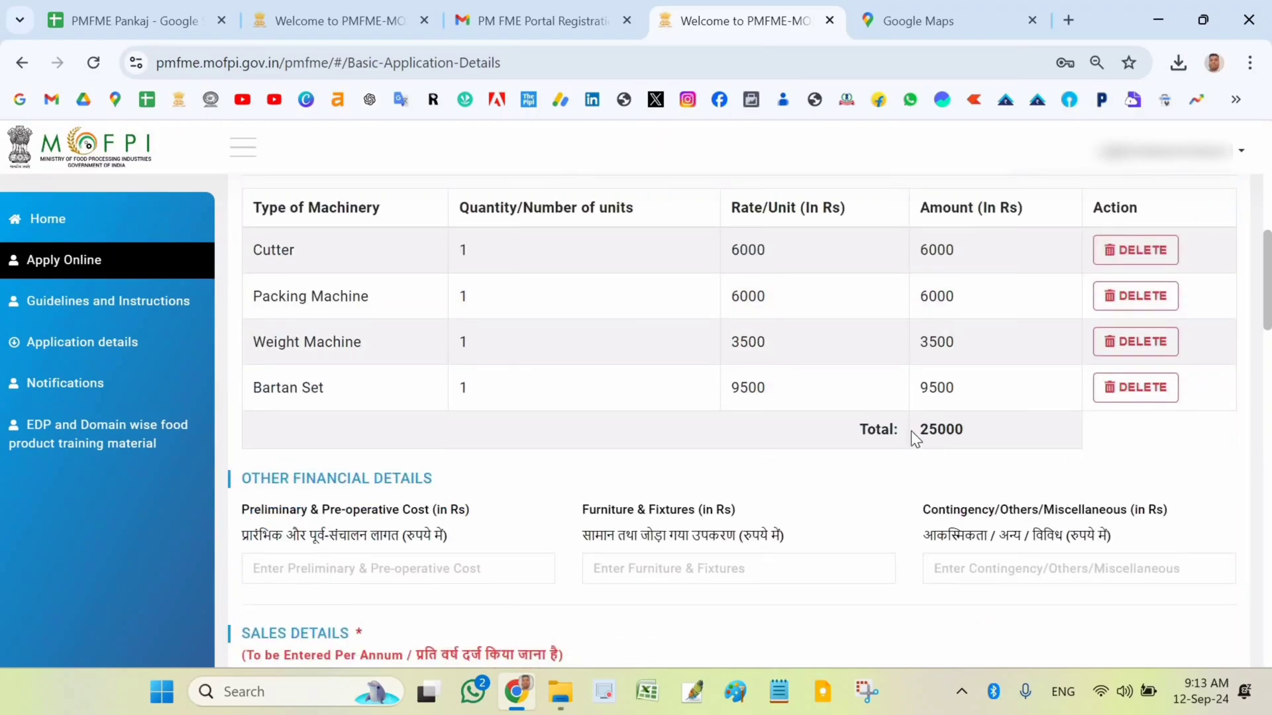
pyautogui.doubleClick(1004, 428)
pyautogui.scroll(2, 269, 265)
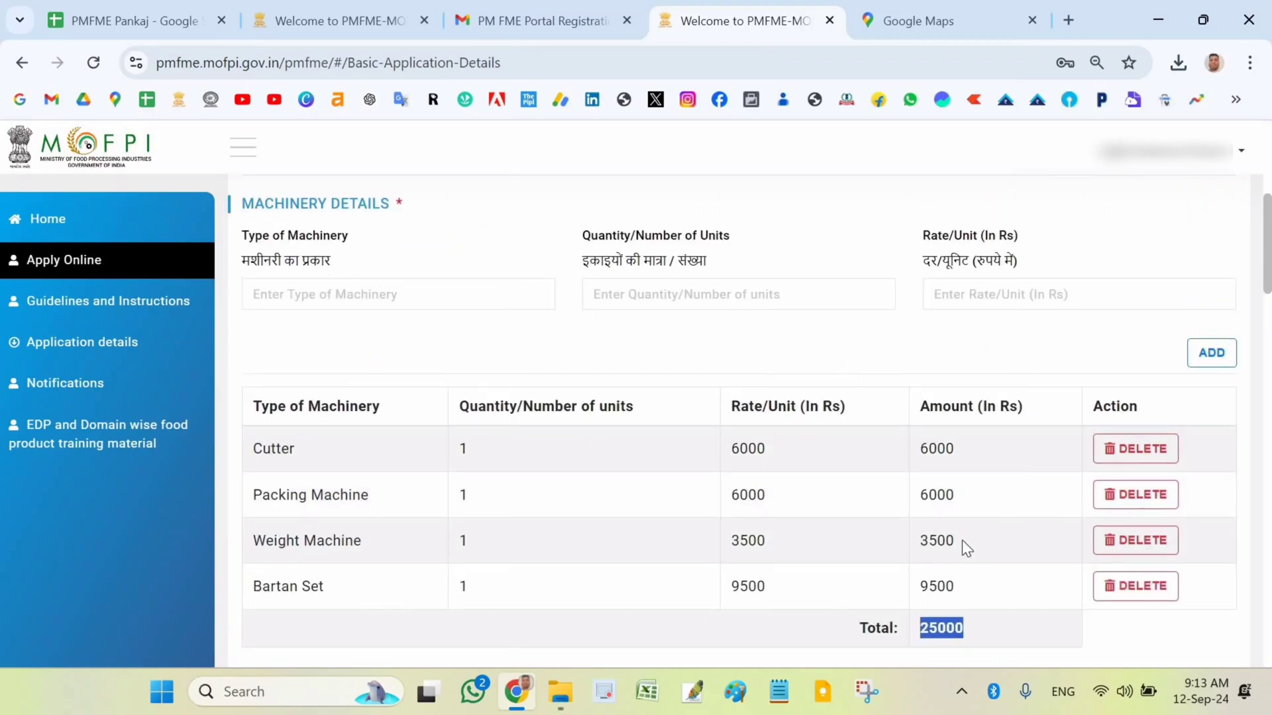
pyautogui.scroll(1, 696, 463)
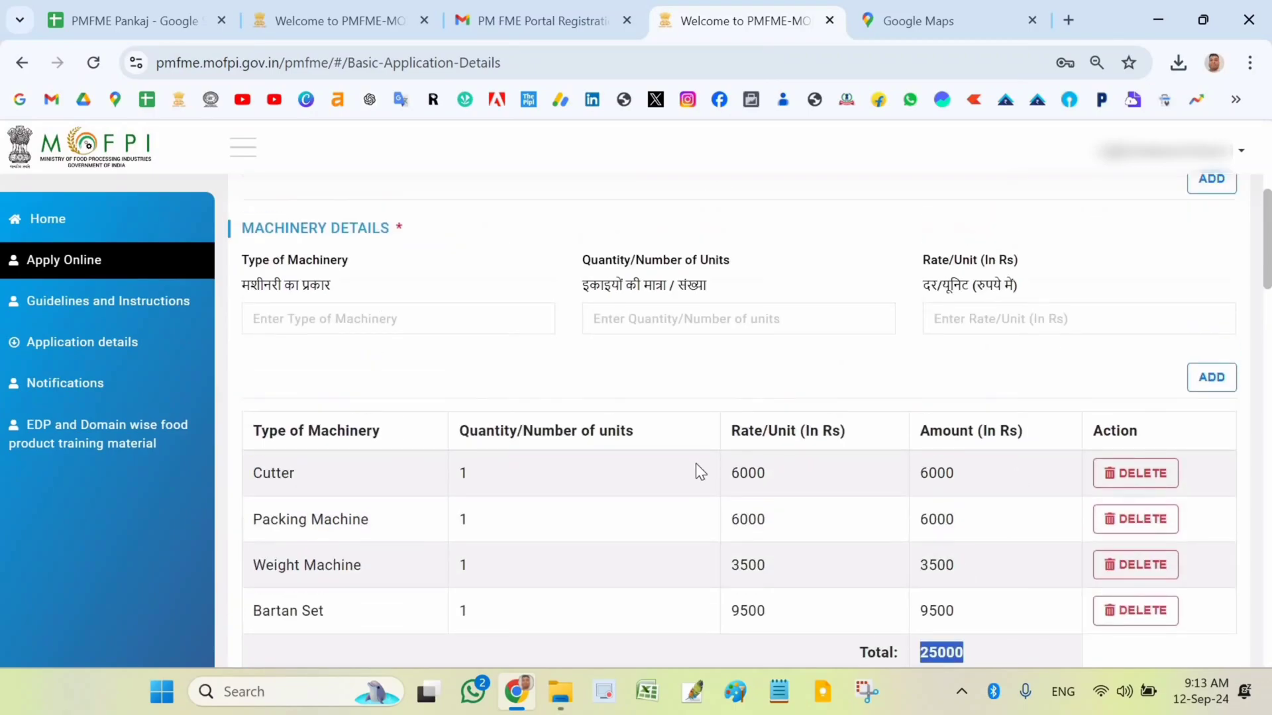
pyautogui.scroll(2, 795, 457)
pyautogui.scroll(-5, 869, 483)
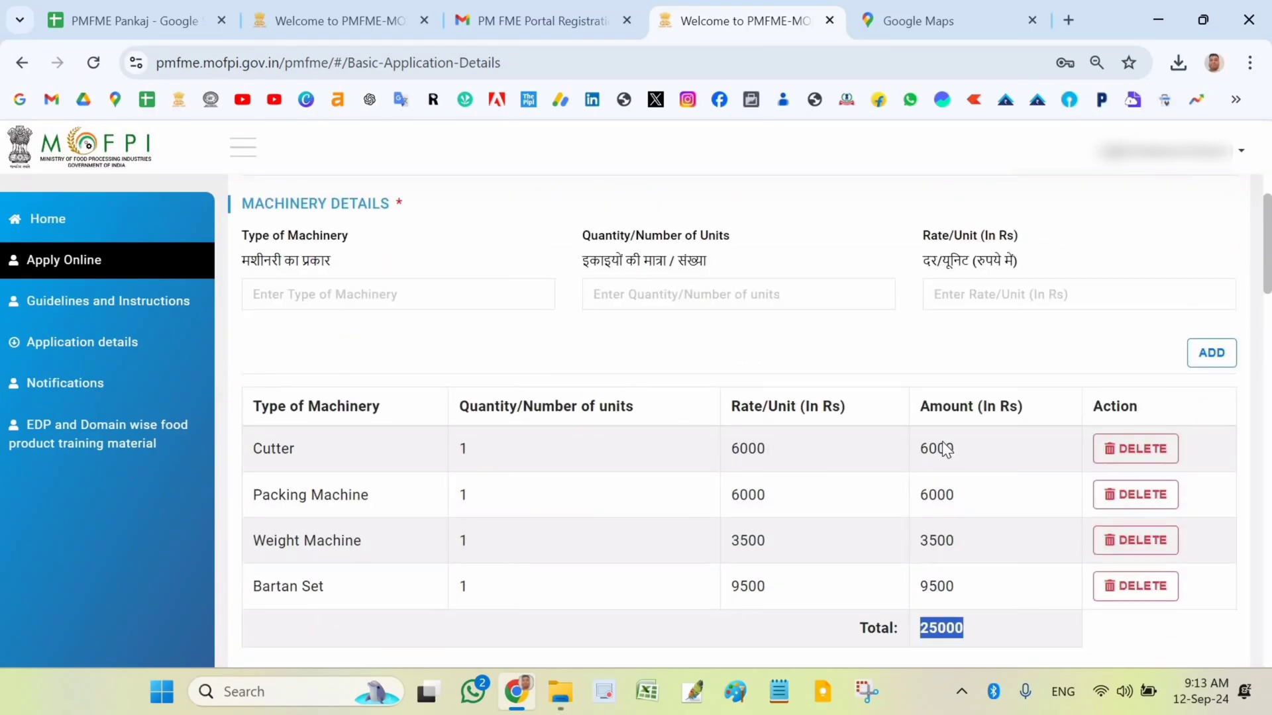
pyautogui.scroll(-1, 761, 390)
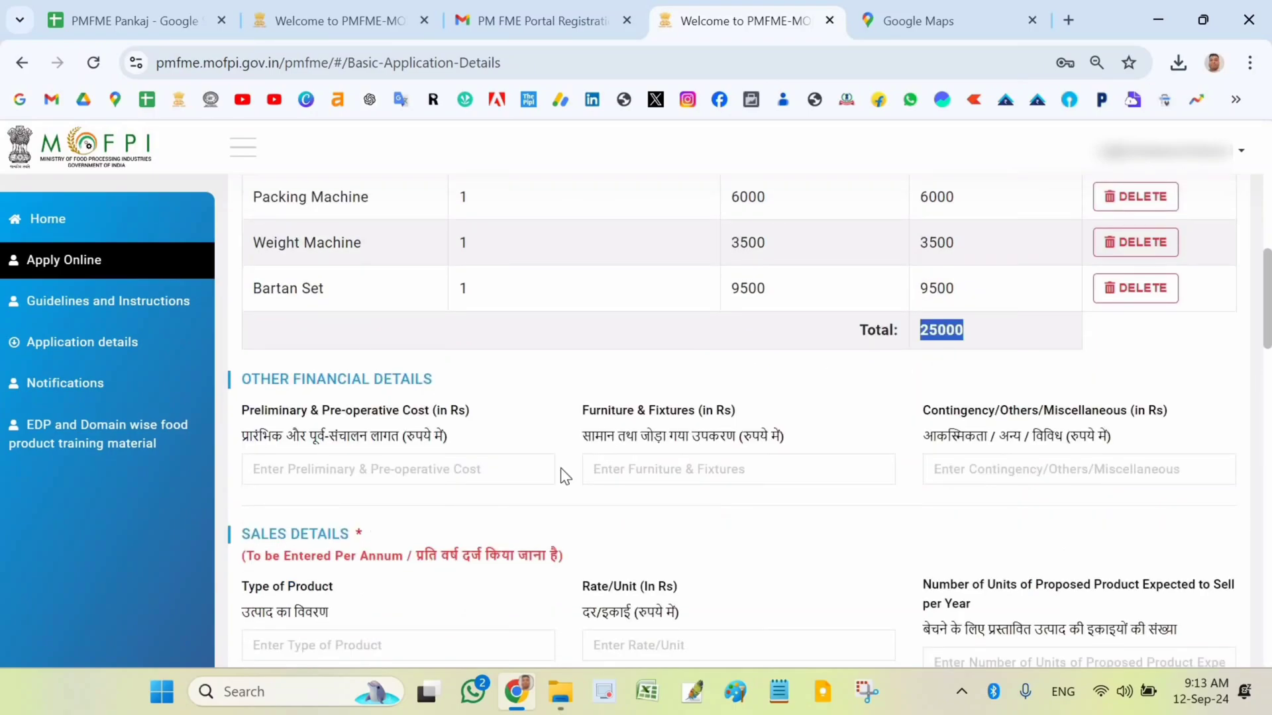
pyautogui.scroll(-1, 410, 397)
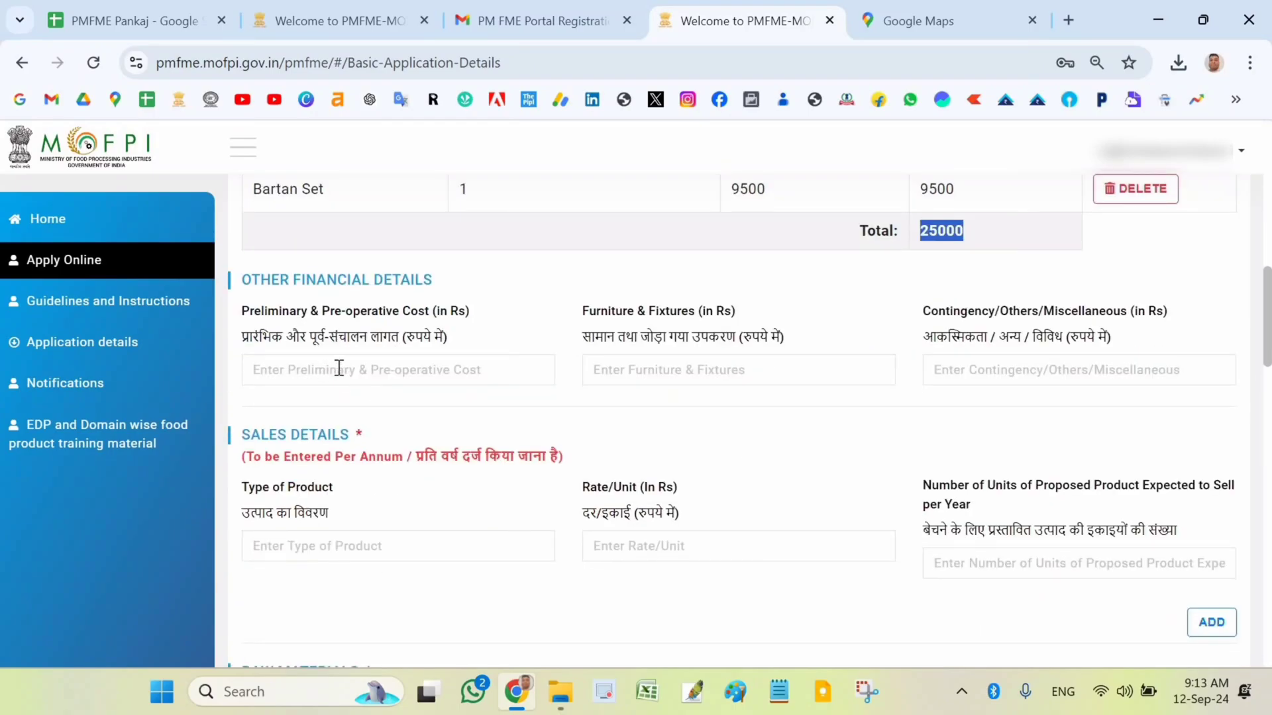
pyautogui.click(341, 370)
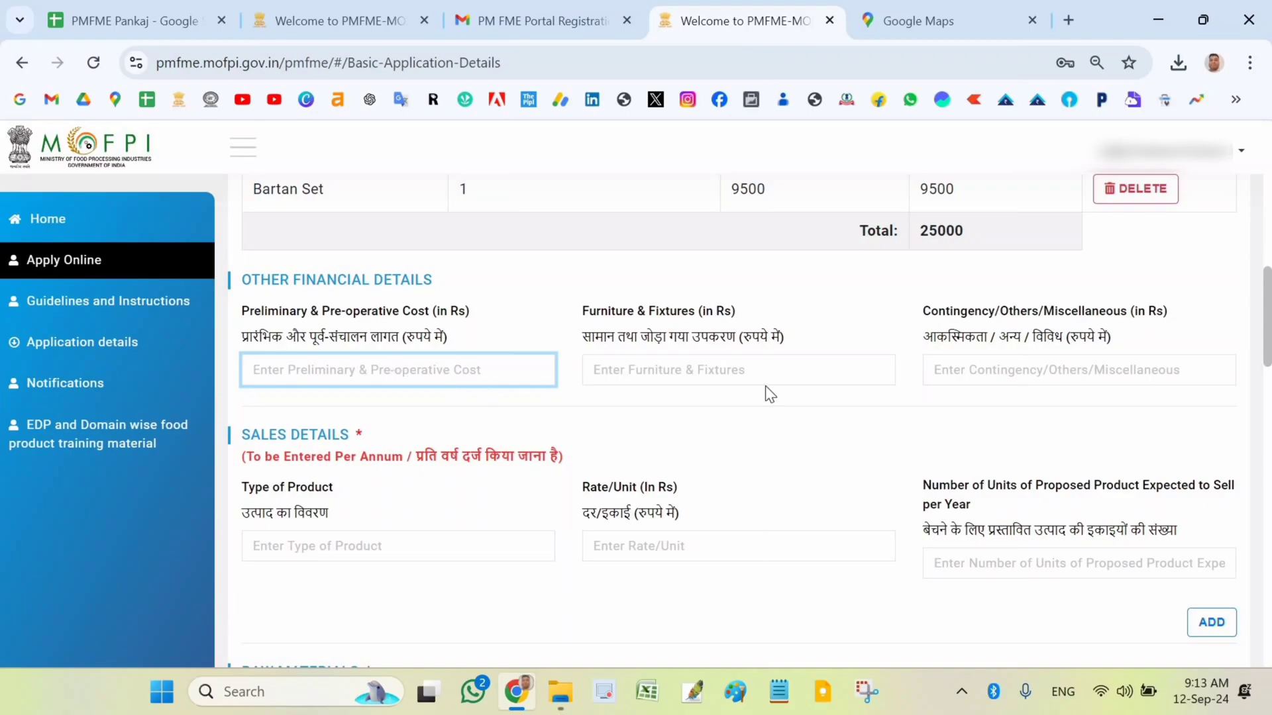
pyautogui.press('Tab')
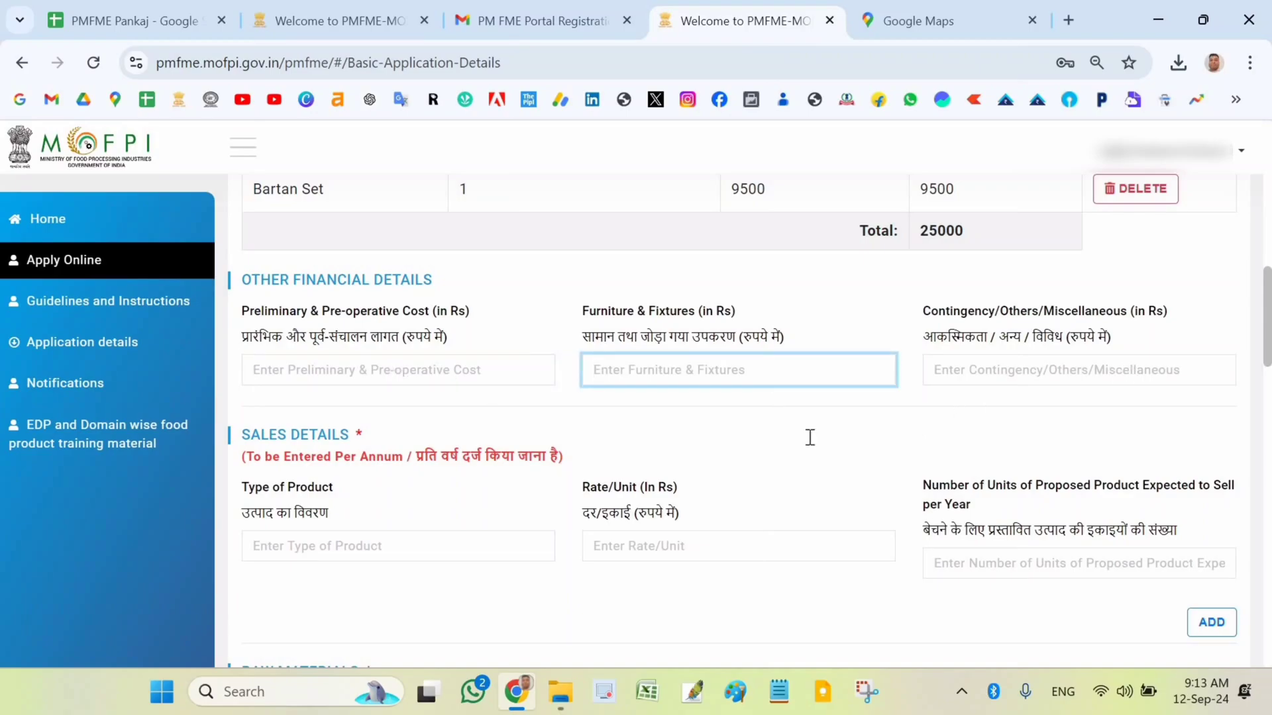
pyautogui.scroll(-1, 321, 312)
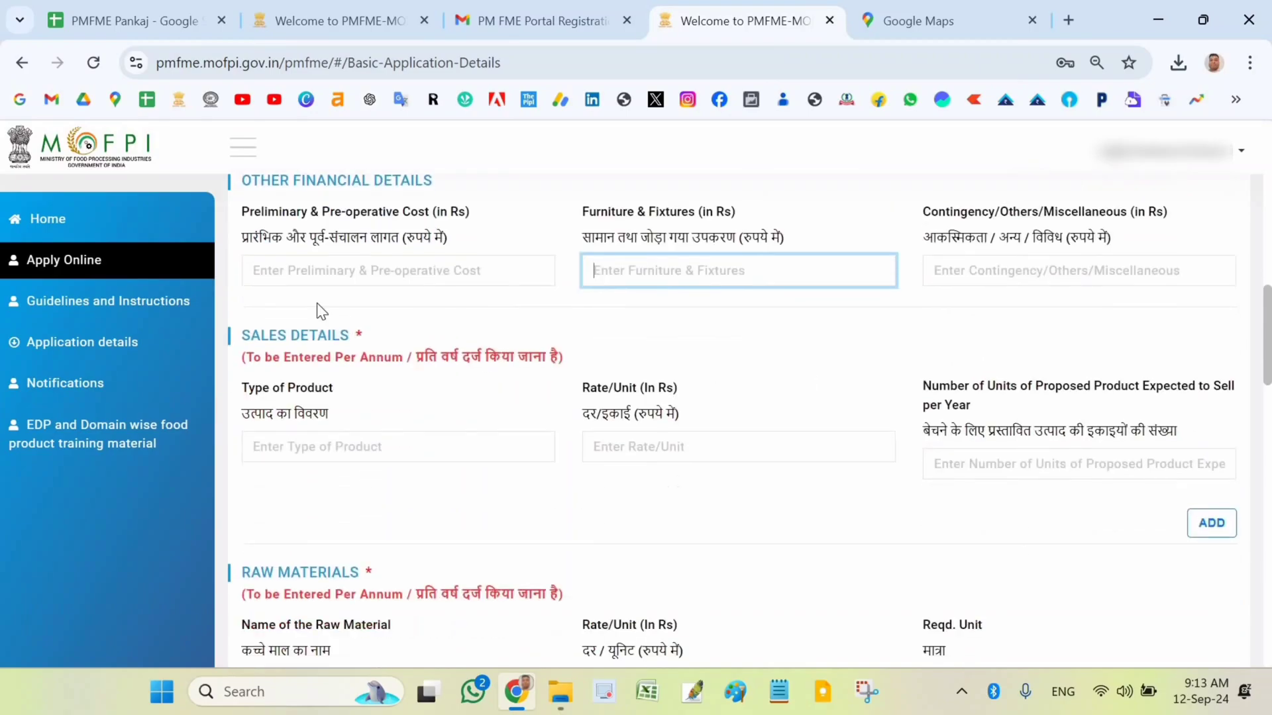
# Enter Pickle Big 1 Kg as the type of product in Sales Details, checking the machinery total for reference
pyautogui.click(309, 451)
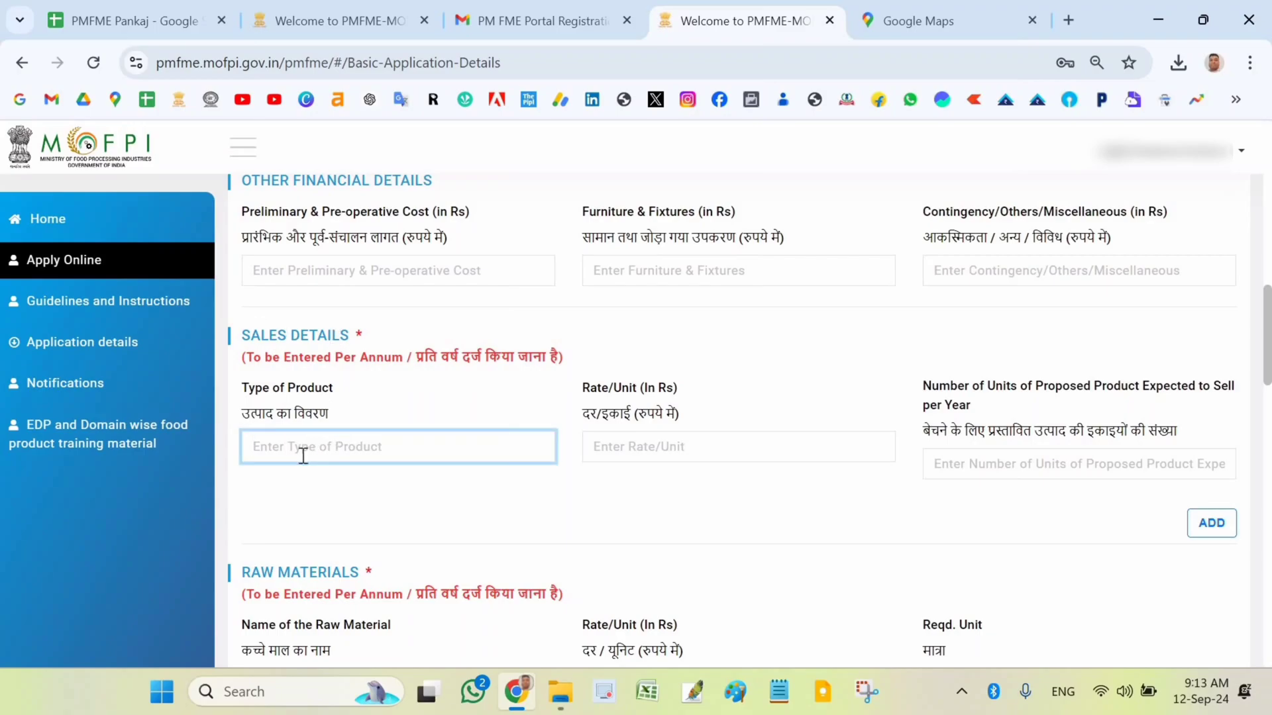
pyautogui.write('Pickle Big 1 Kg')
pyautogui.click(634, 446)
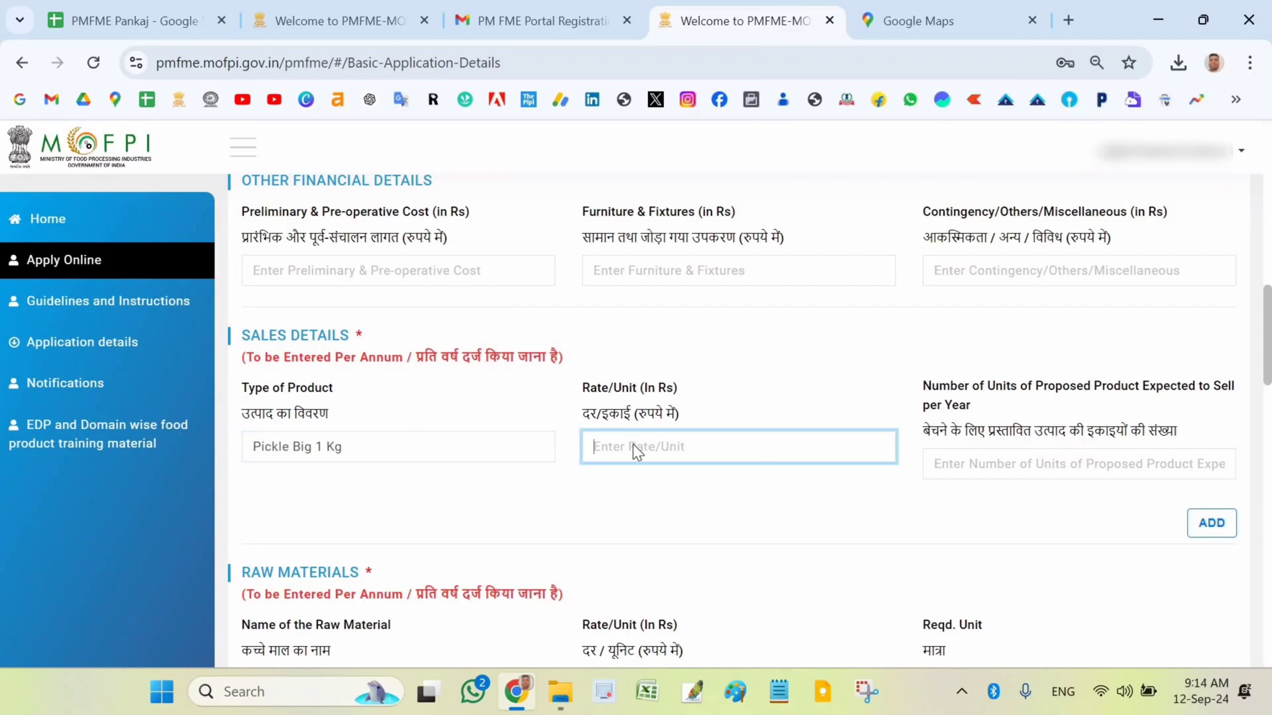
pyautogui.scroll(3, 863, 397)
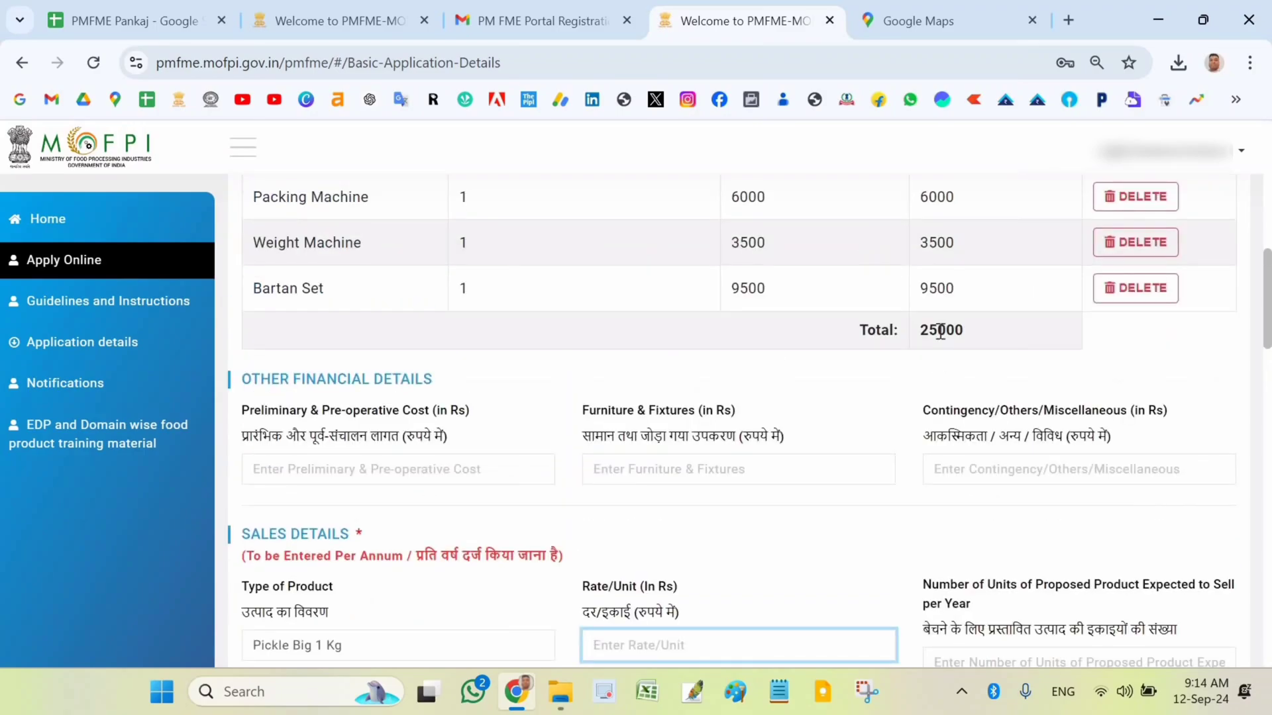
pyautogui.doubleClick(940, 331)
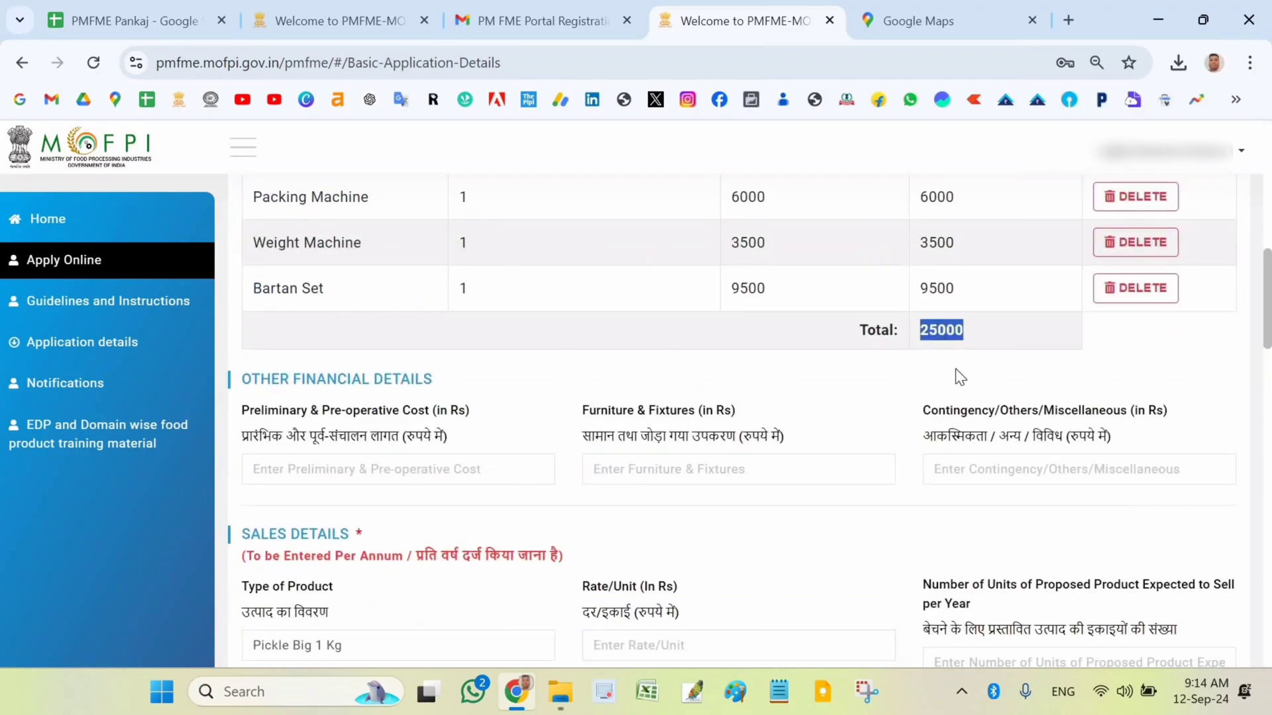
pyautogui.scroll(-2, 961, 357)
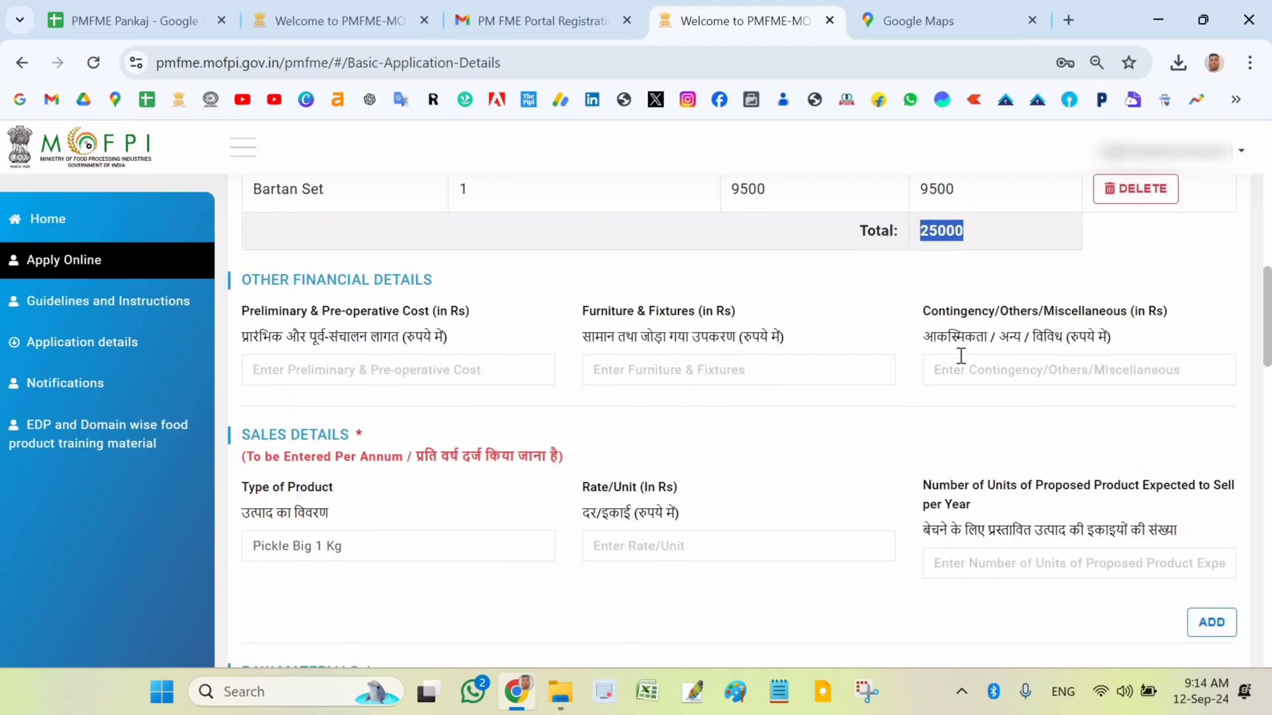
pyautogui.doubleClick(928, 230)
# Set the pickle product's rate to Rs 200 per unit and its expected yearly sales to 500 units
pyautogui.click(655, 545)
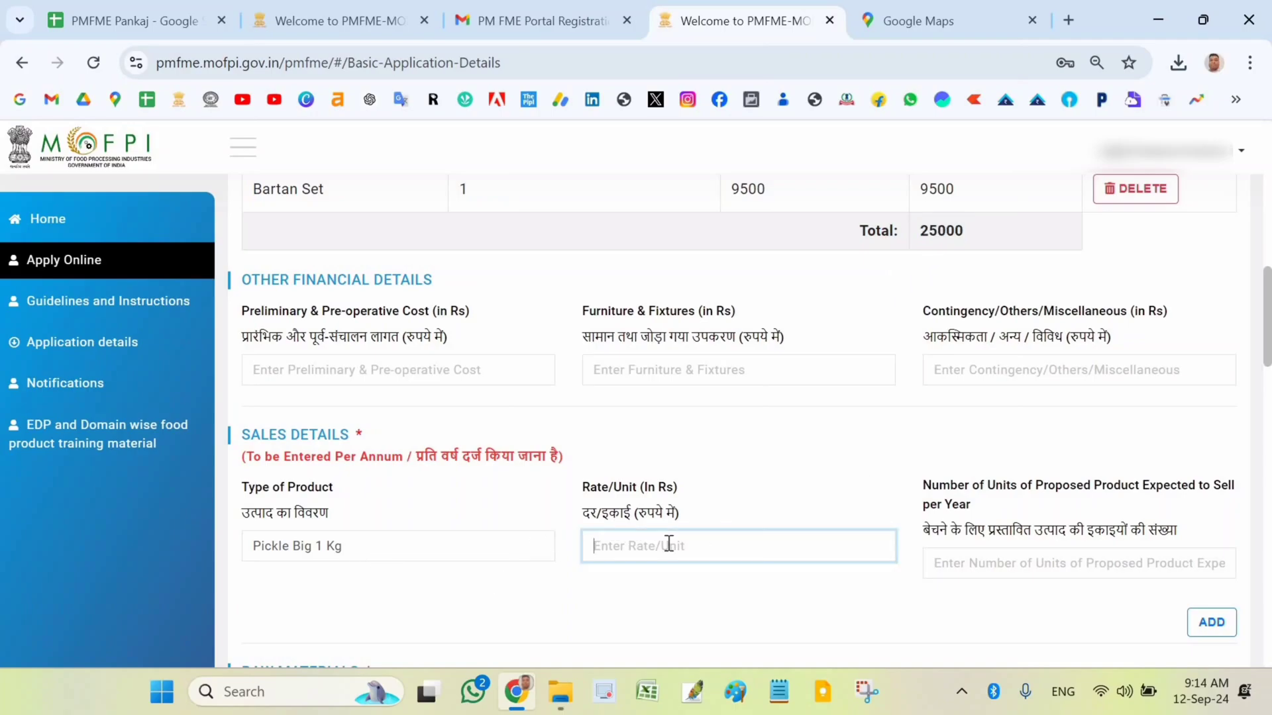
pyautogui.scroll(-3, 675, 543)
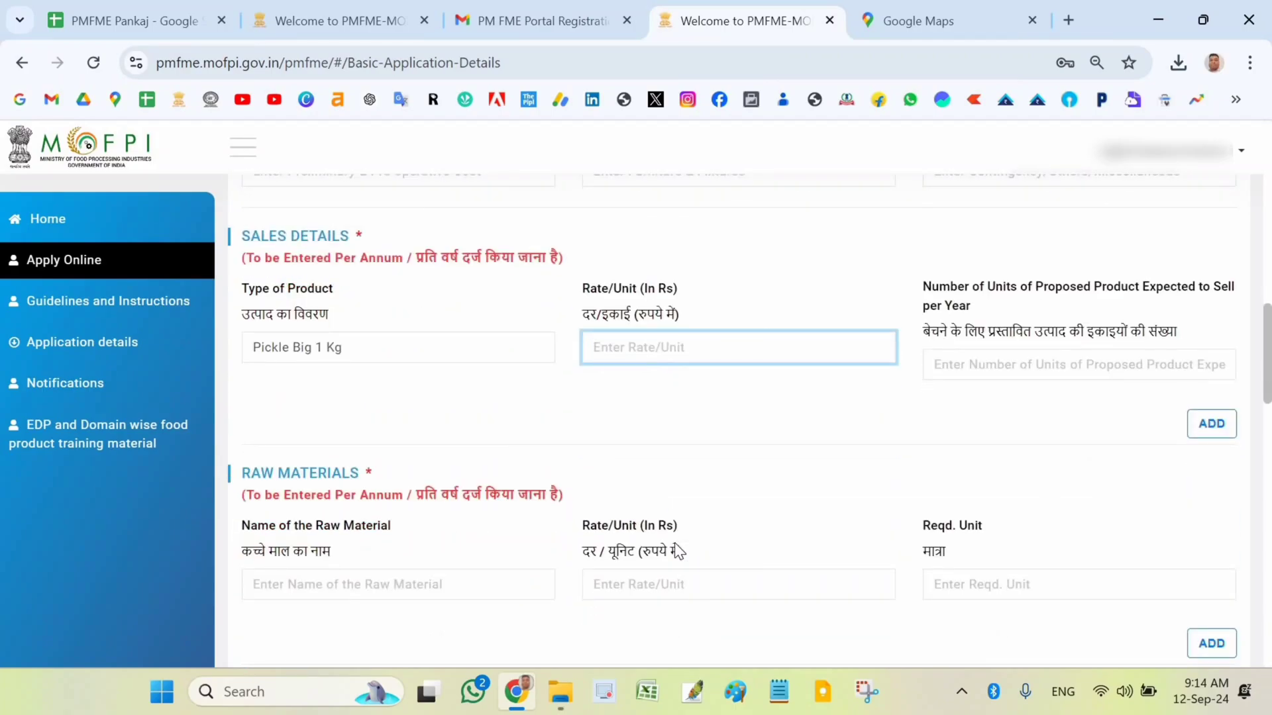
pyautogui.write('200')
pyautogui.click(968, 378)
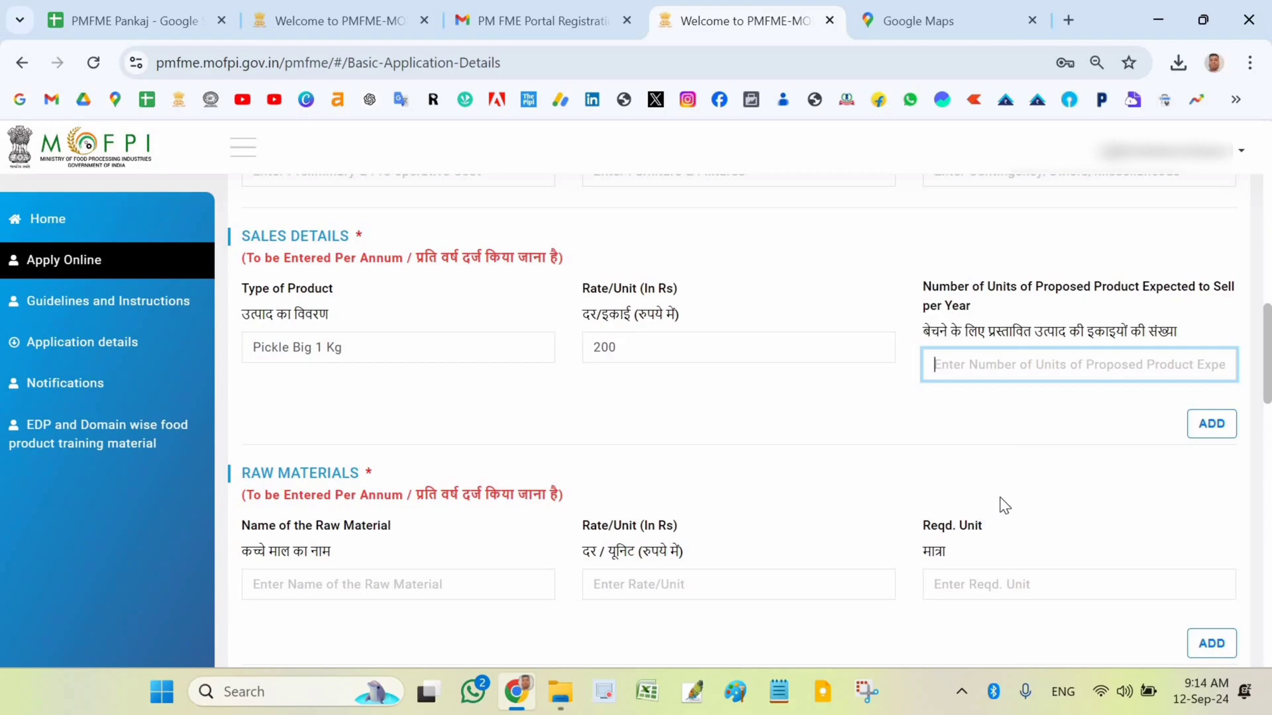
pyautogui.write('500')
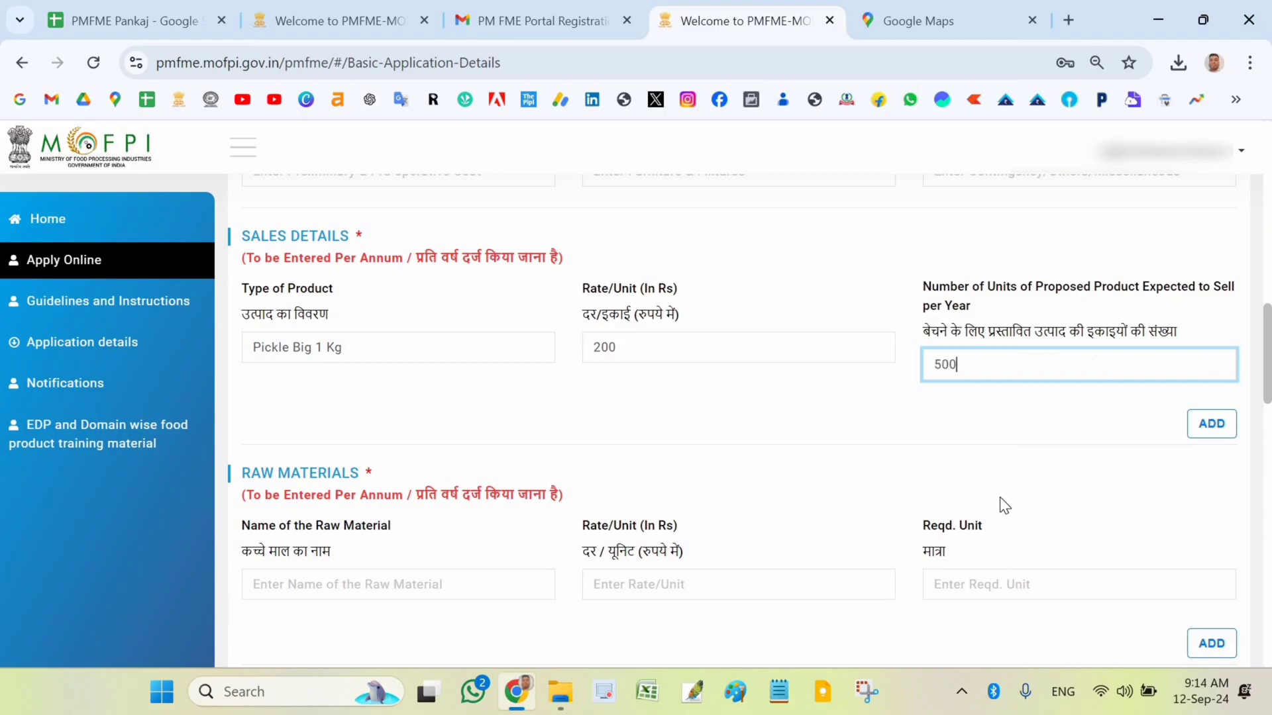
pyautogui.click(1212, 428)
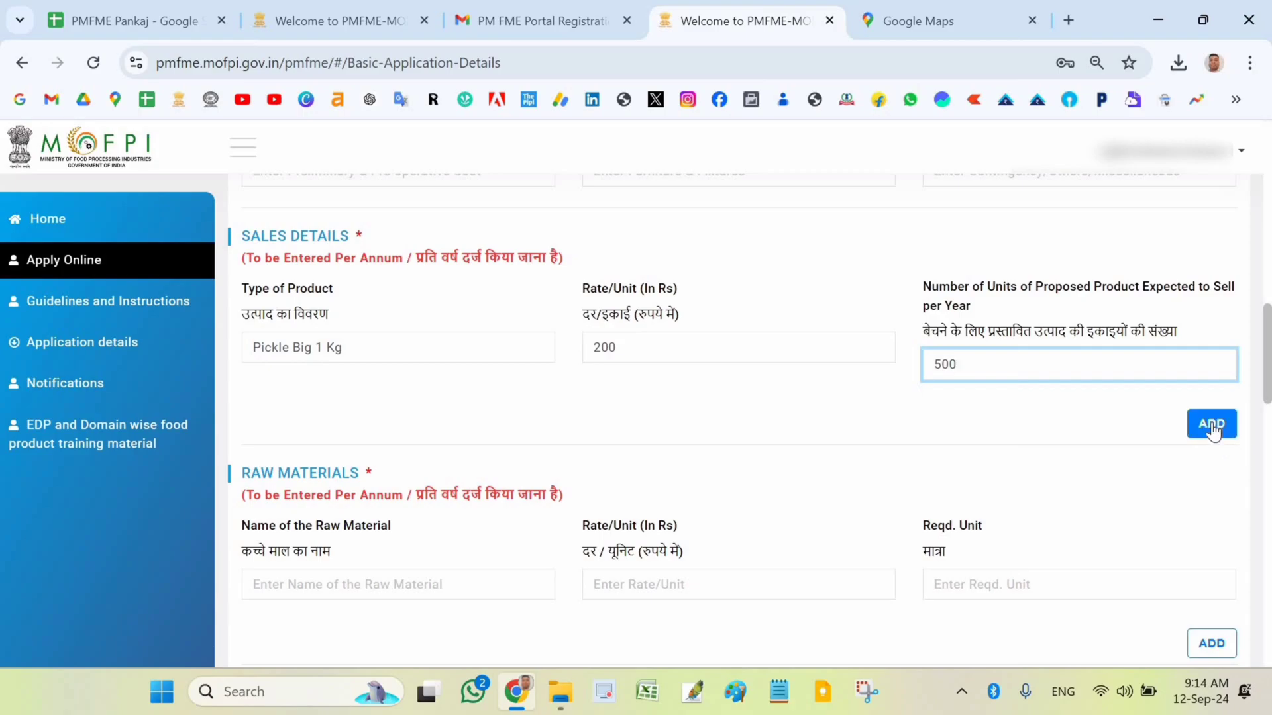
# Change the type of product in Sales Details to Pickle Big 1 Kg Pack
pyautogui.click(377, 345)
pyautogui.write('C')
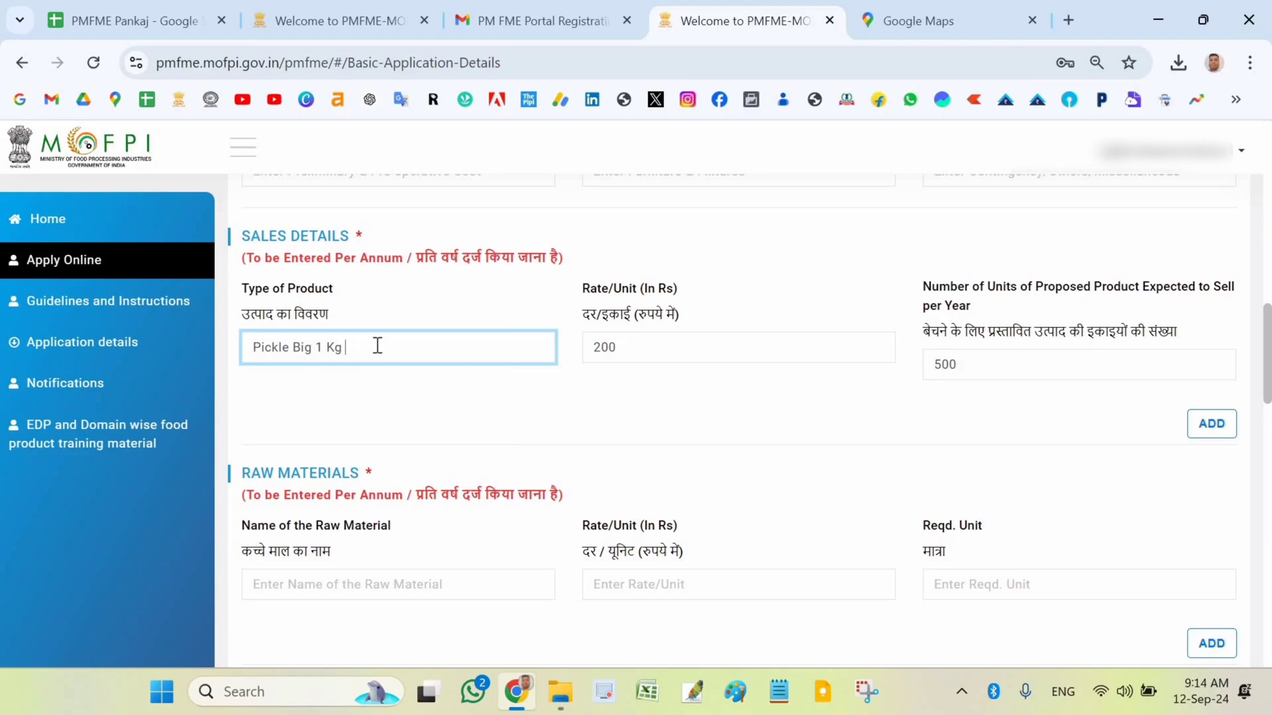
pyautogui.write('Pack')
pyautogui.click(1208, 426)
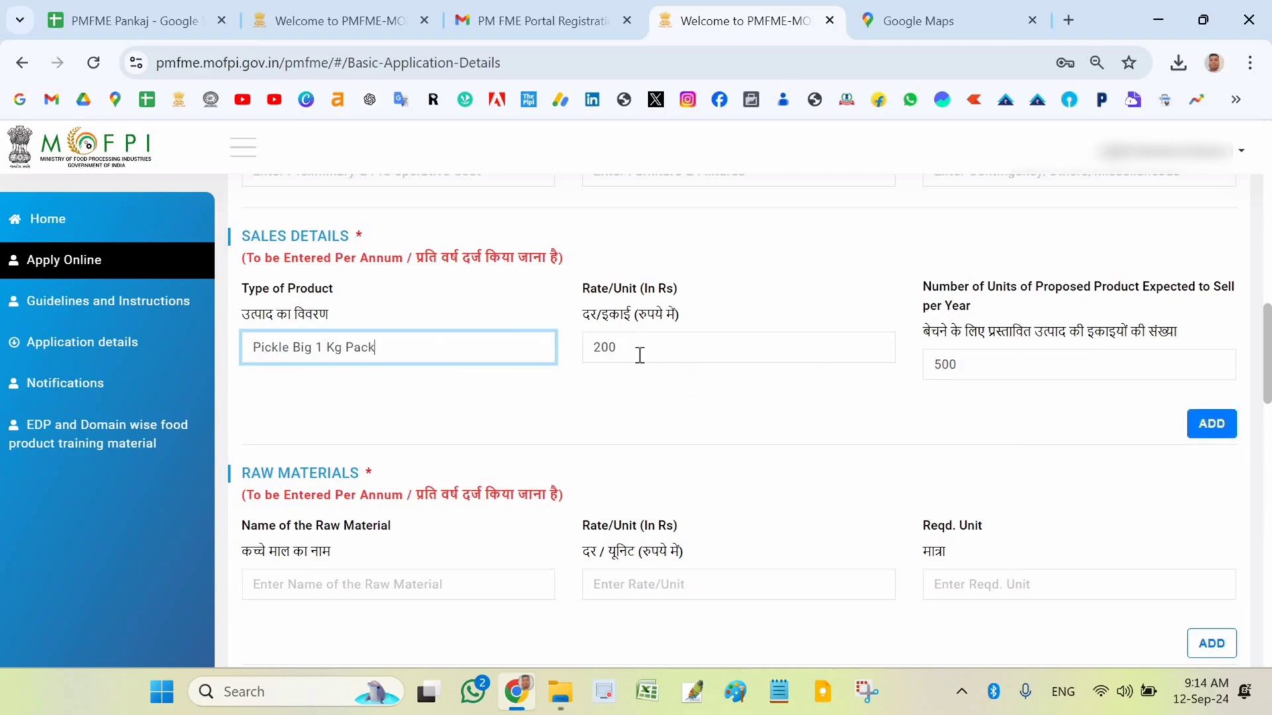
# Add the Pickle Big 1 Kg Pack entry to Sales Details, plus Pickle 500g at Rs 100 per unit with 1000 units per year
pyautogui.click(1209, 425)
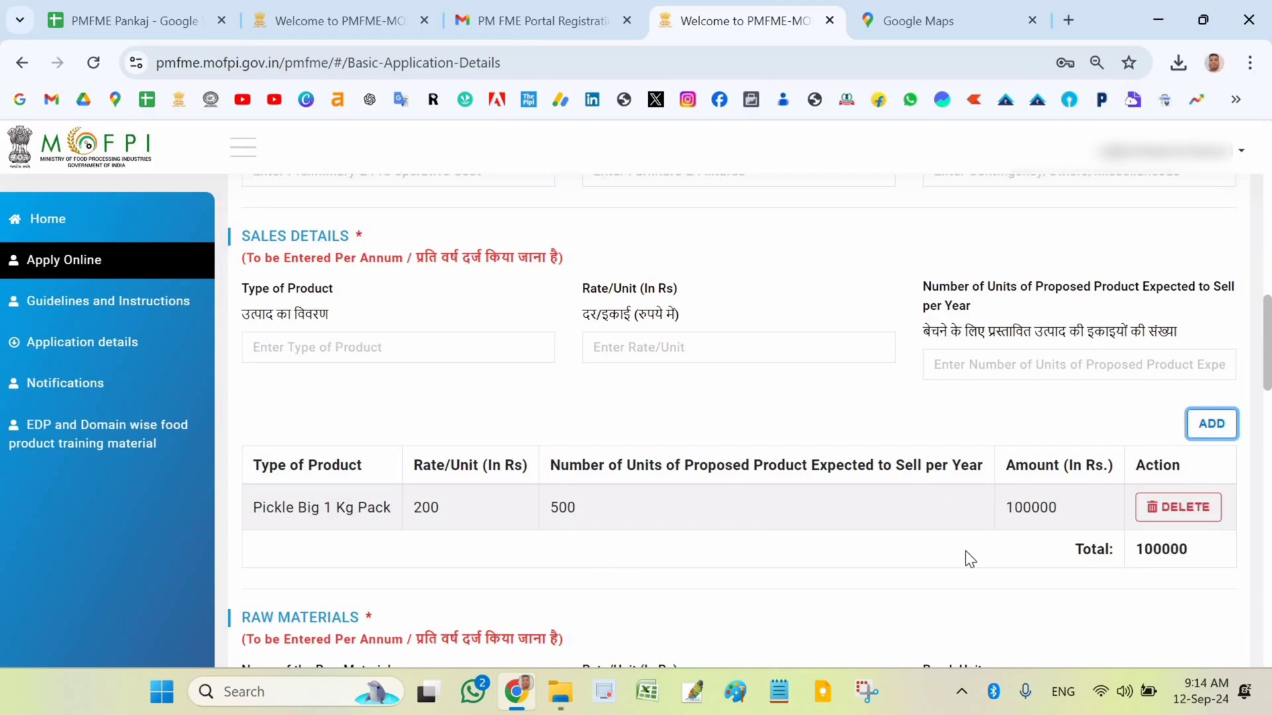
pyautogui.click(371, 346)
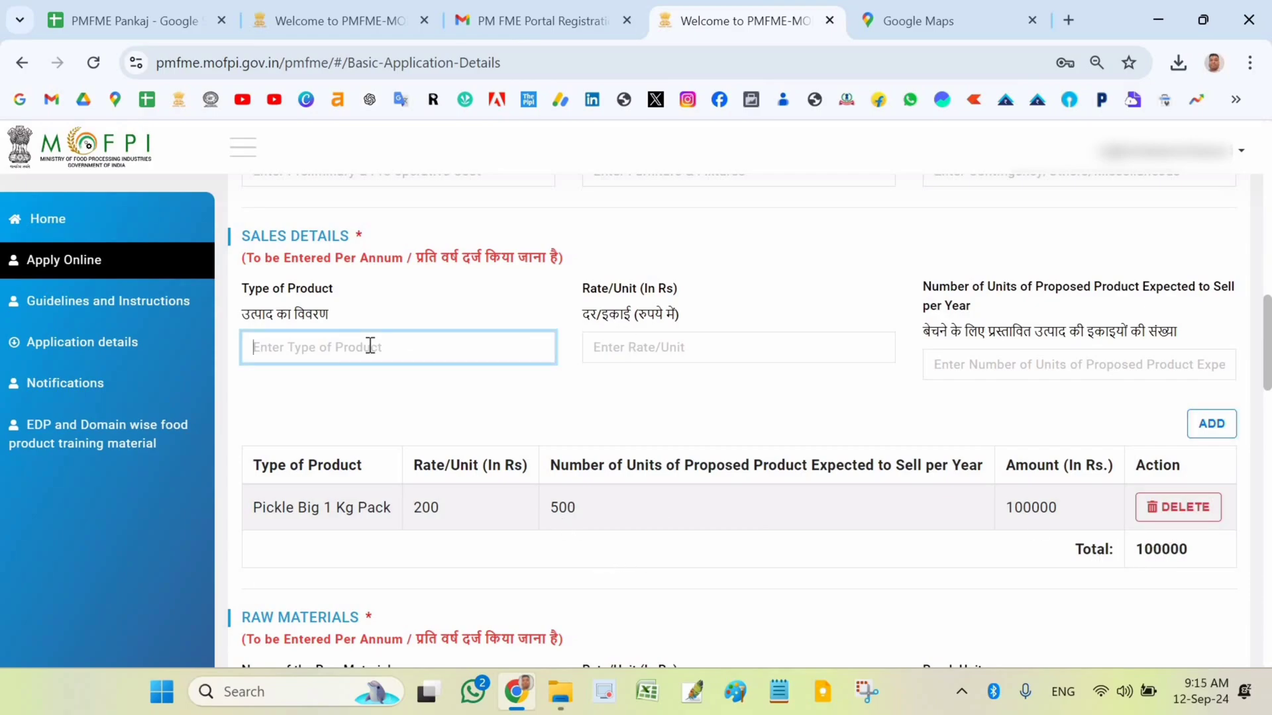
pyautogui.write('Pickle 500g')
pyautogui.click(635, 345)
pyautogui.write('100')
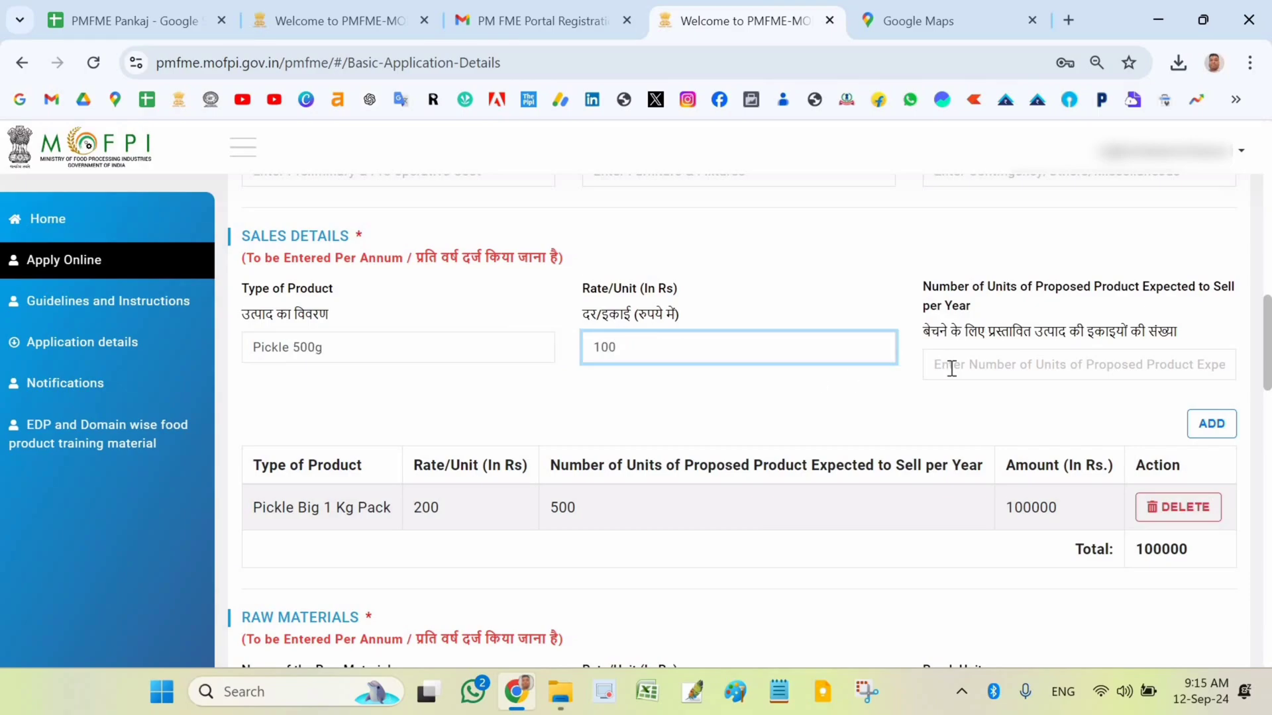
pyautogui.click(993, 364)
pyautogui.write('10')
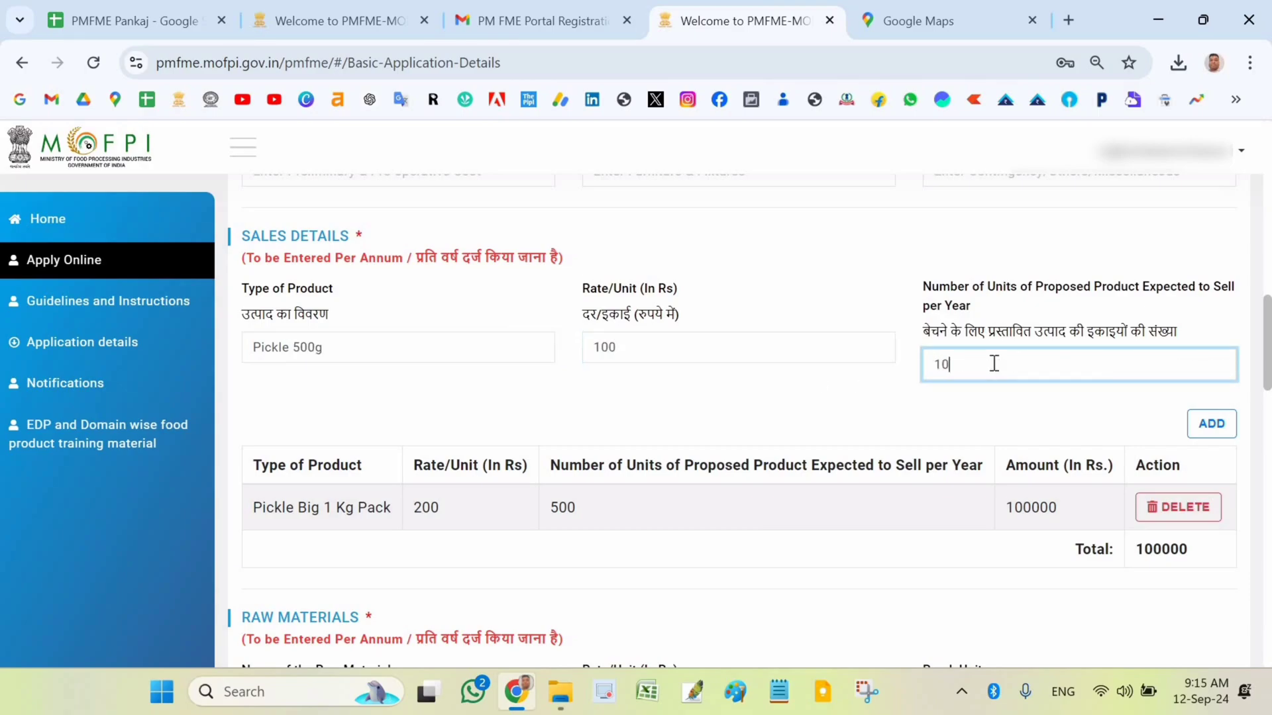
pyautogui.write('00')
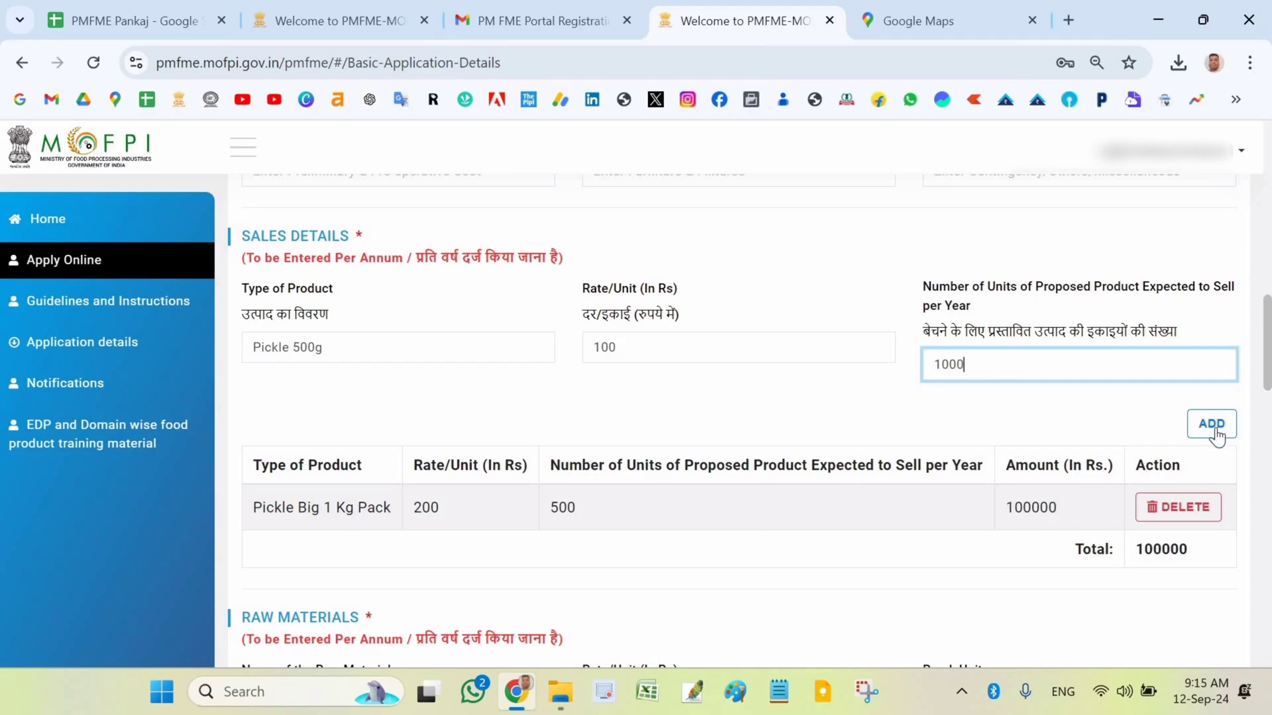
pyautogui.click(1215, 432)
pyautogui.scroll(-1, 1166, 507)
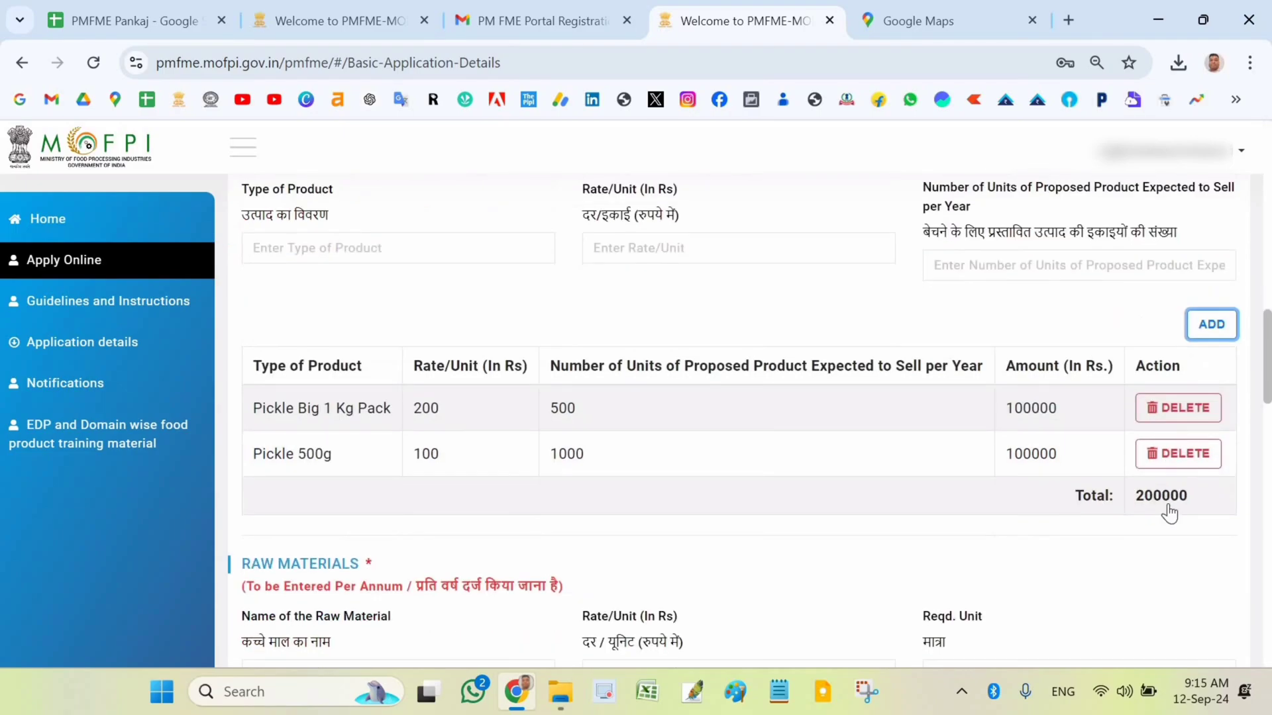
# Add Pickle 250G at Rs 50 with 500 units and Pickle at Rs 25 with 1000 units to Sales Details
pyautogui.scroll(1, 713, 434)
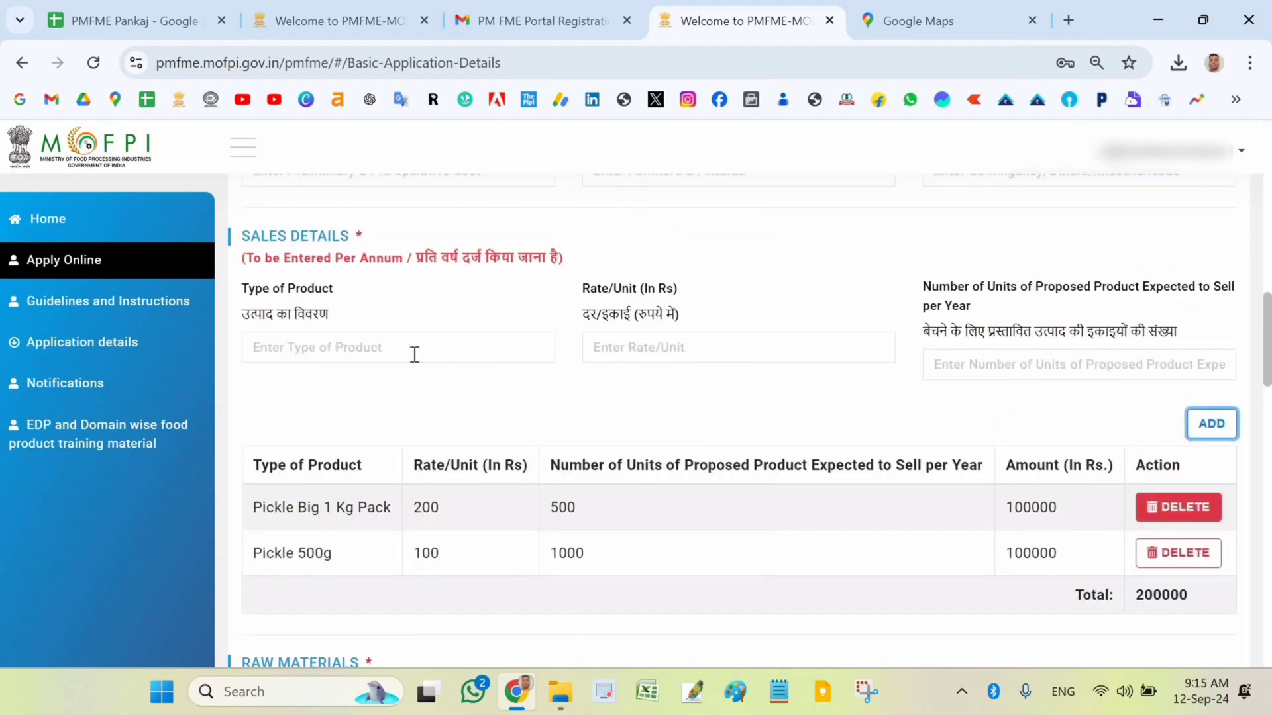
pyautogui.click(379, 340)
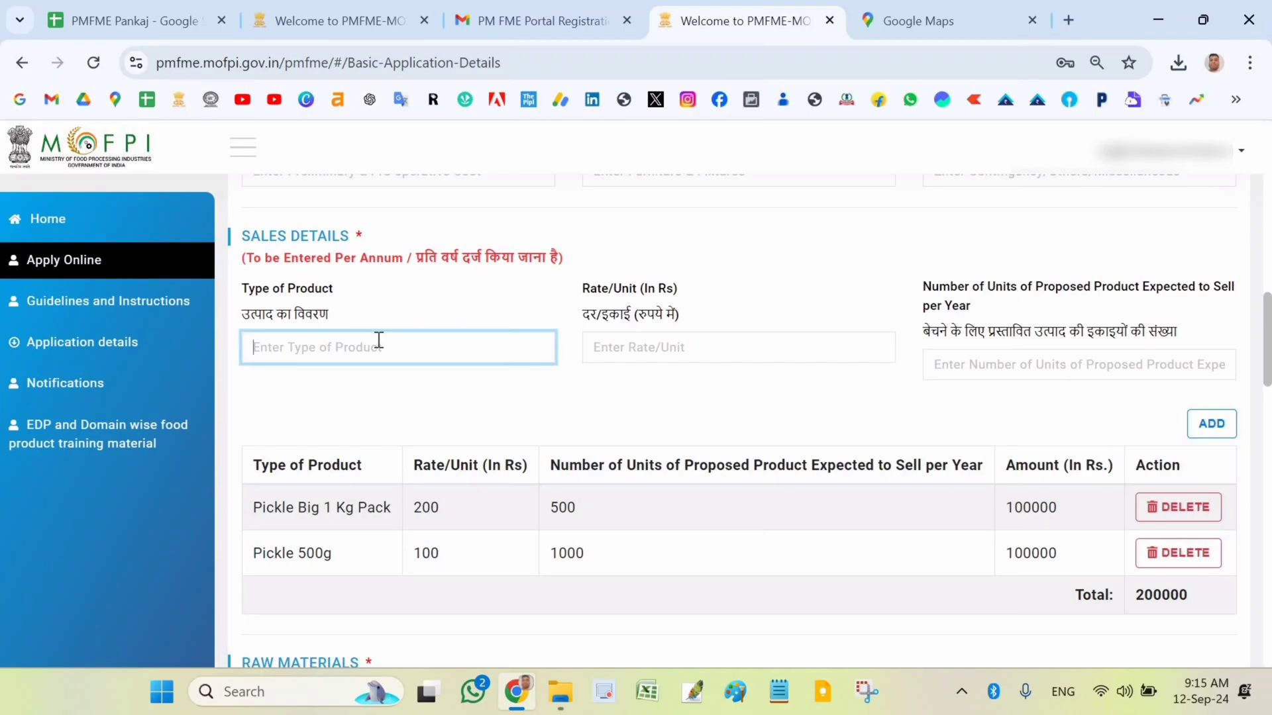
pyautogui.write('Pickle')
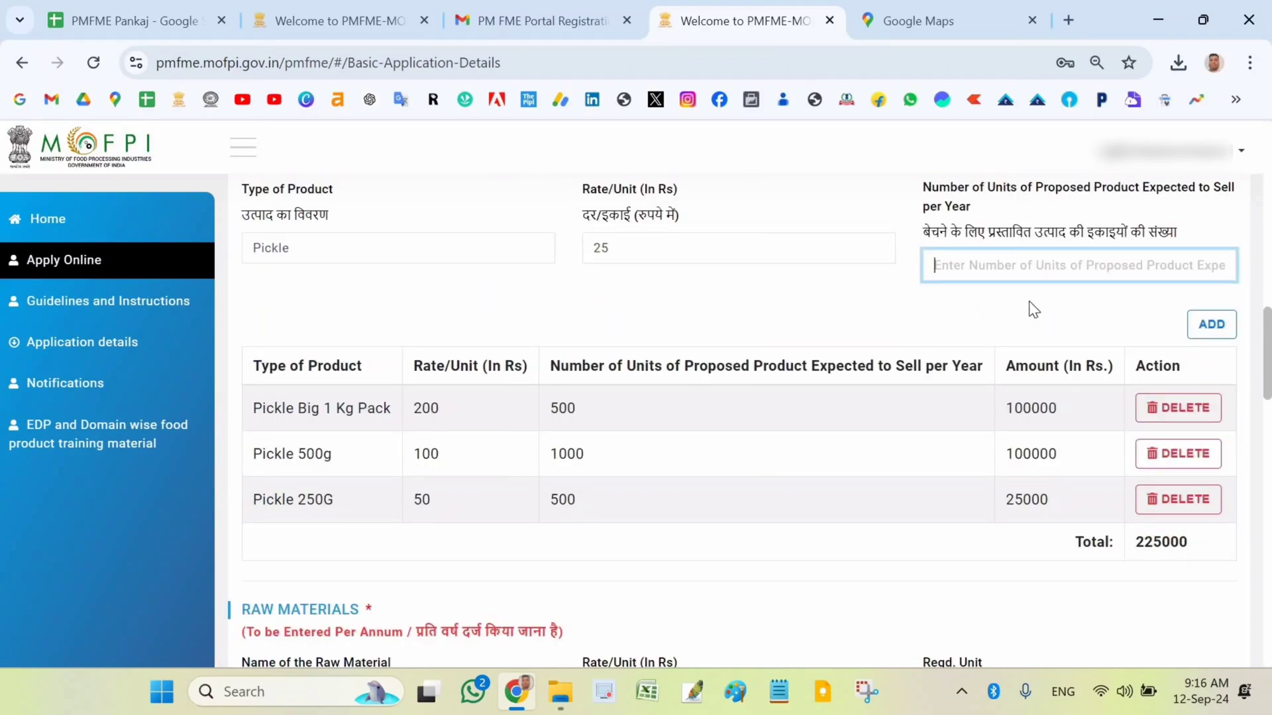
pyautogui.write('1000')
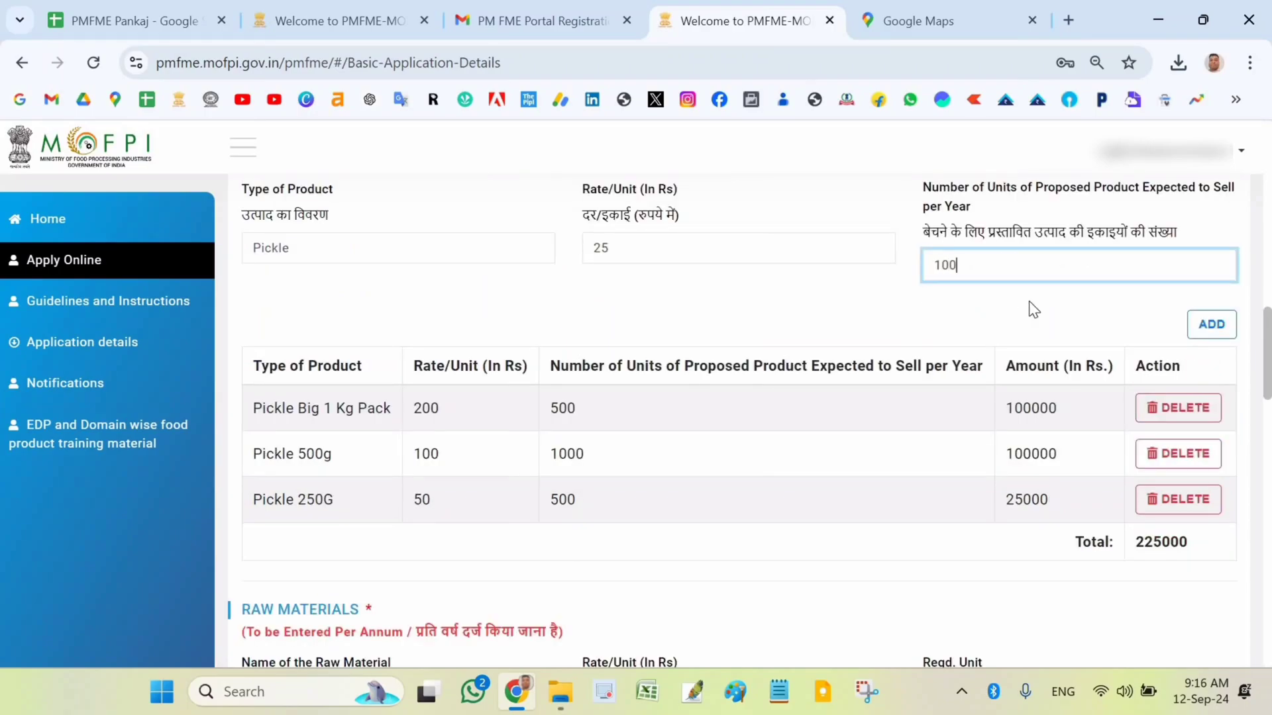
pyautogui.click(1212, 326)
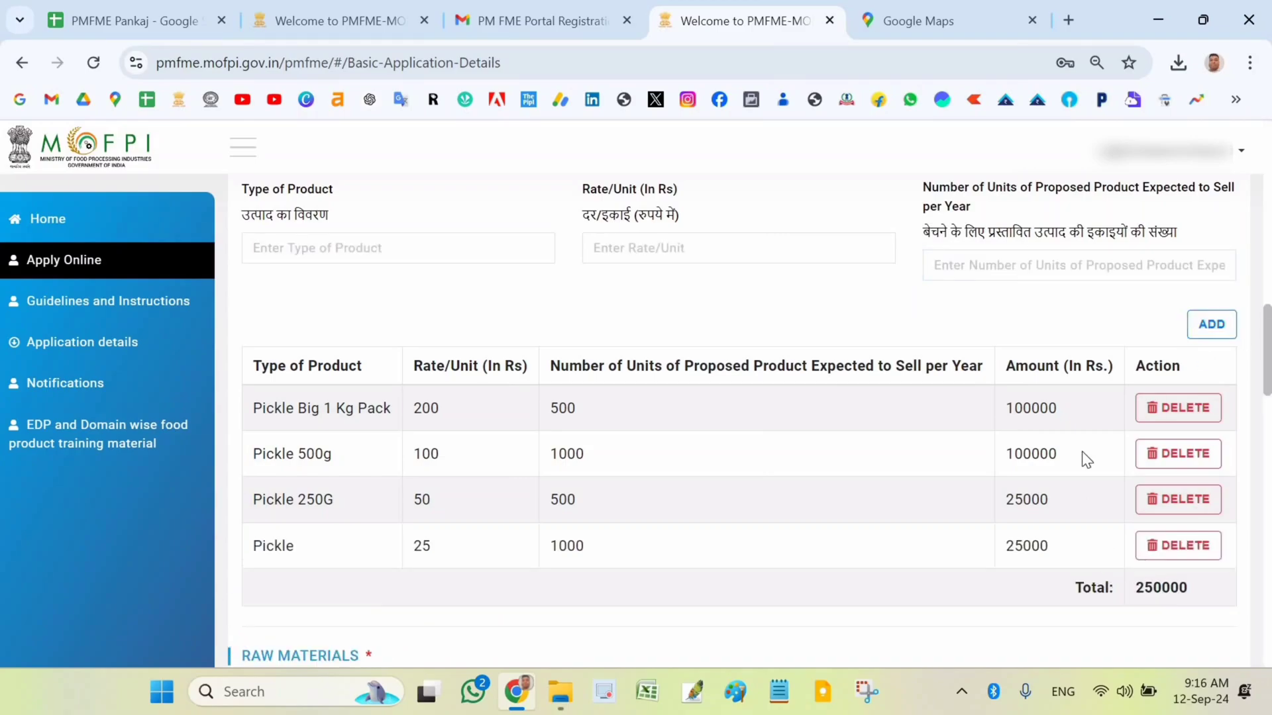
# Enter Mango Nibu Karot Chilli Salt Oil ETC as the name of the raw material
pyautogui.scroll(-3, 1073, 440)
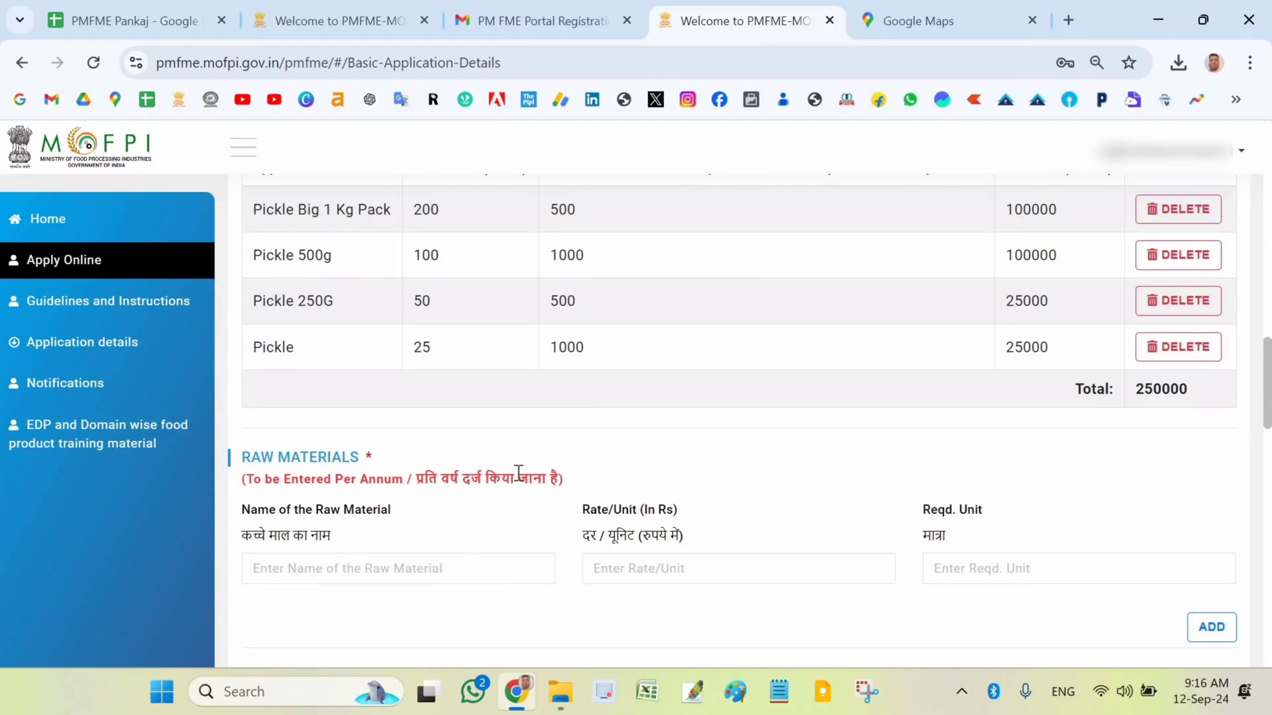
pyautogui.scroll(-1, 398, 470)
pyautogui.click(402, 470)
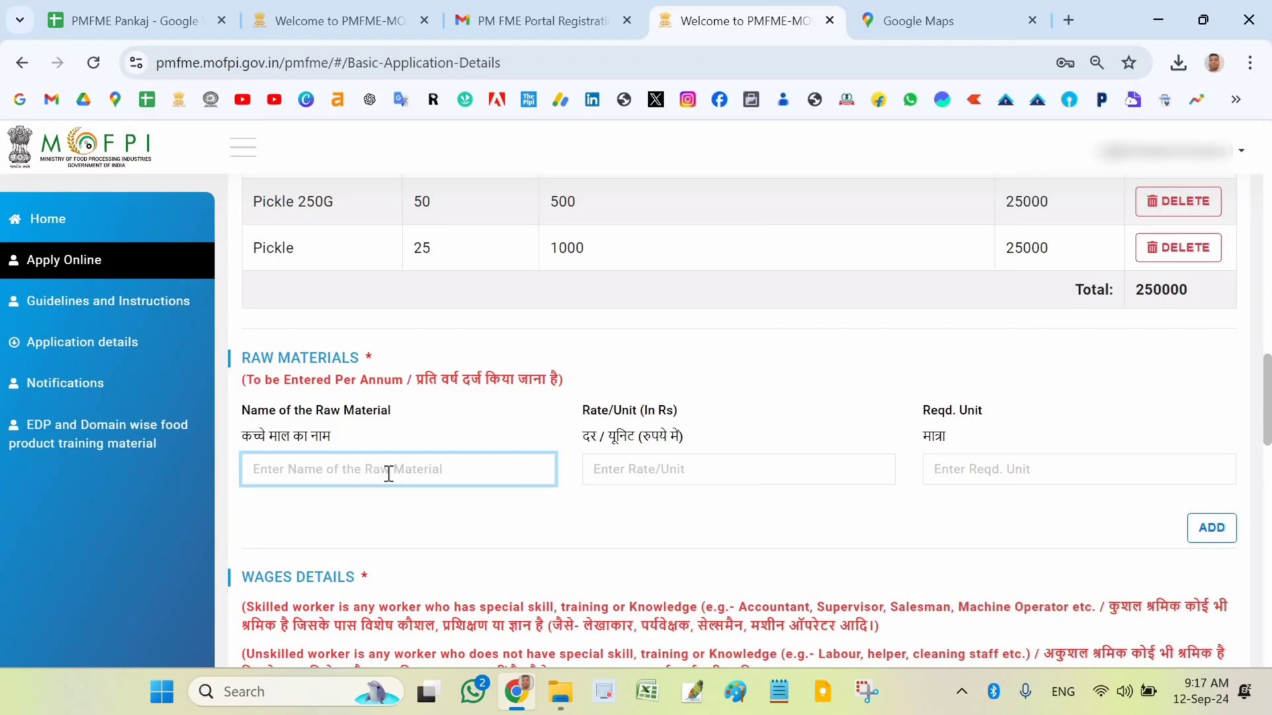
pyautogui.write('Mango')
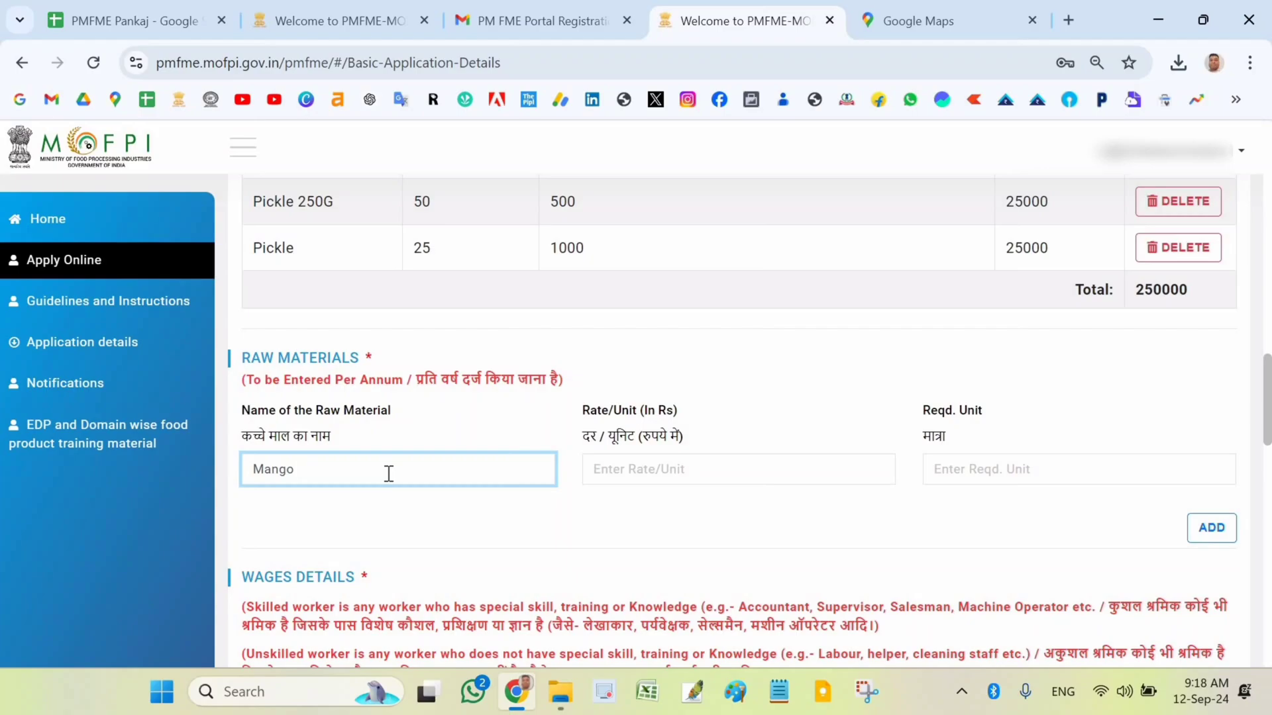
pyautogui.write('Nibu')
pyautogui.write('Karot Chilli Salt Oil ')
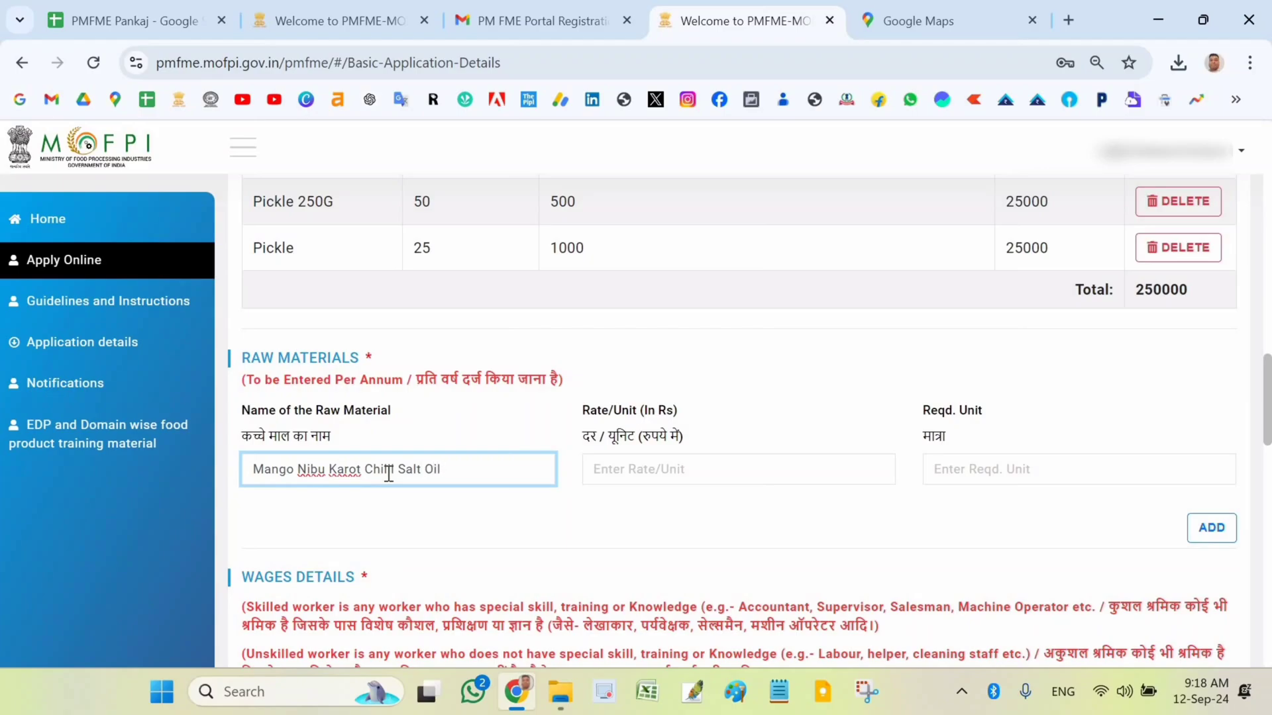
pyautogui.write('ETC')
# Set the raw material's rate to Rs 200 per unit and its required units to 475, and add the entry
pyautogui.click(671, 470)
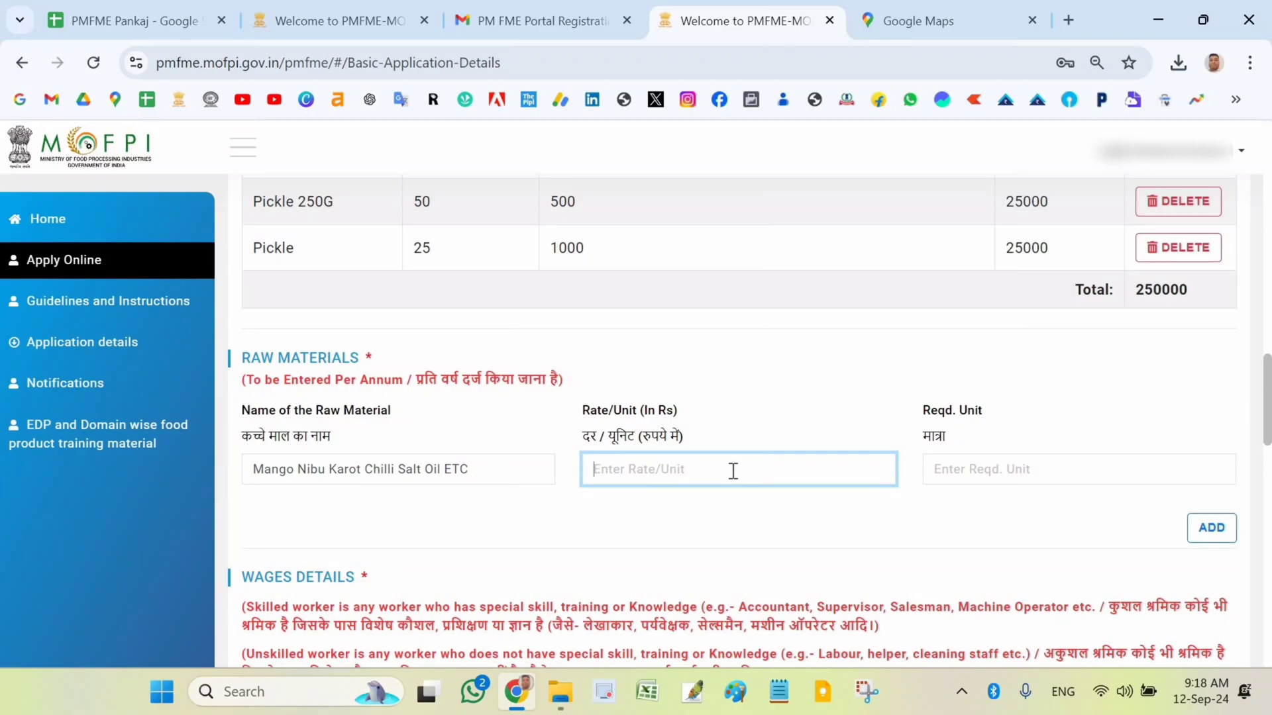
pyautogui.write('200')
pyautogui.click(997, 468)
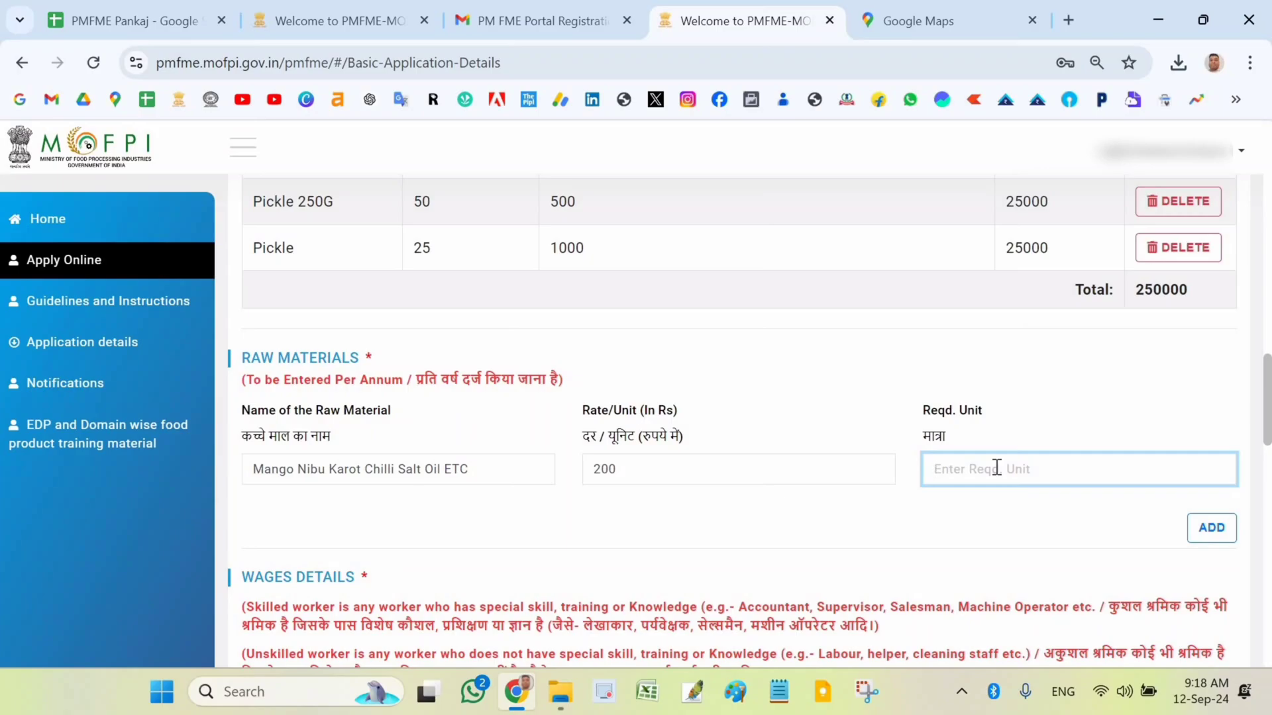
pyautogui.write('475')
pyautogui.click(1222, 532)
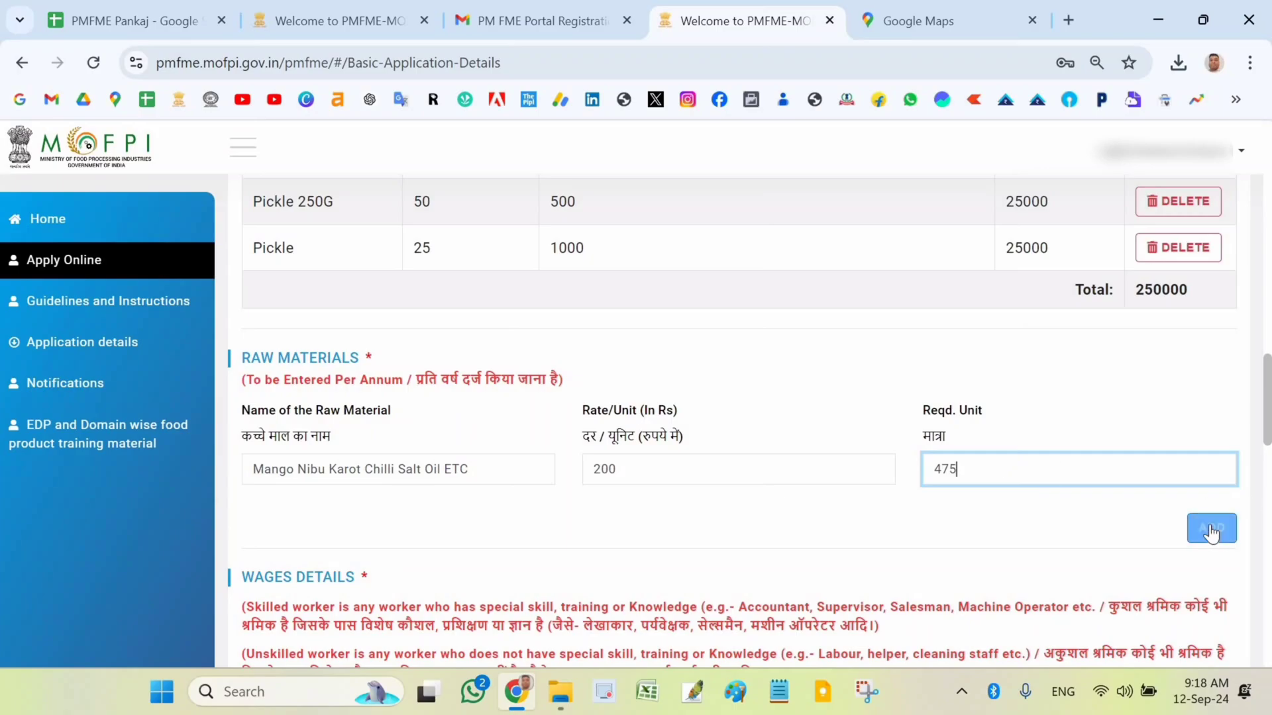
# Add one Skilled worker with wages of Rs 8000 per month to Wages Details
pyautogui.scroll(-3, 1106, 490)
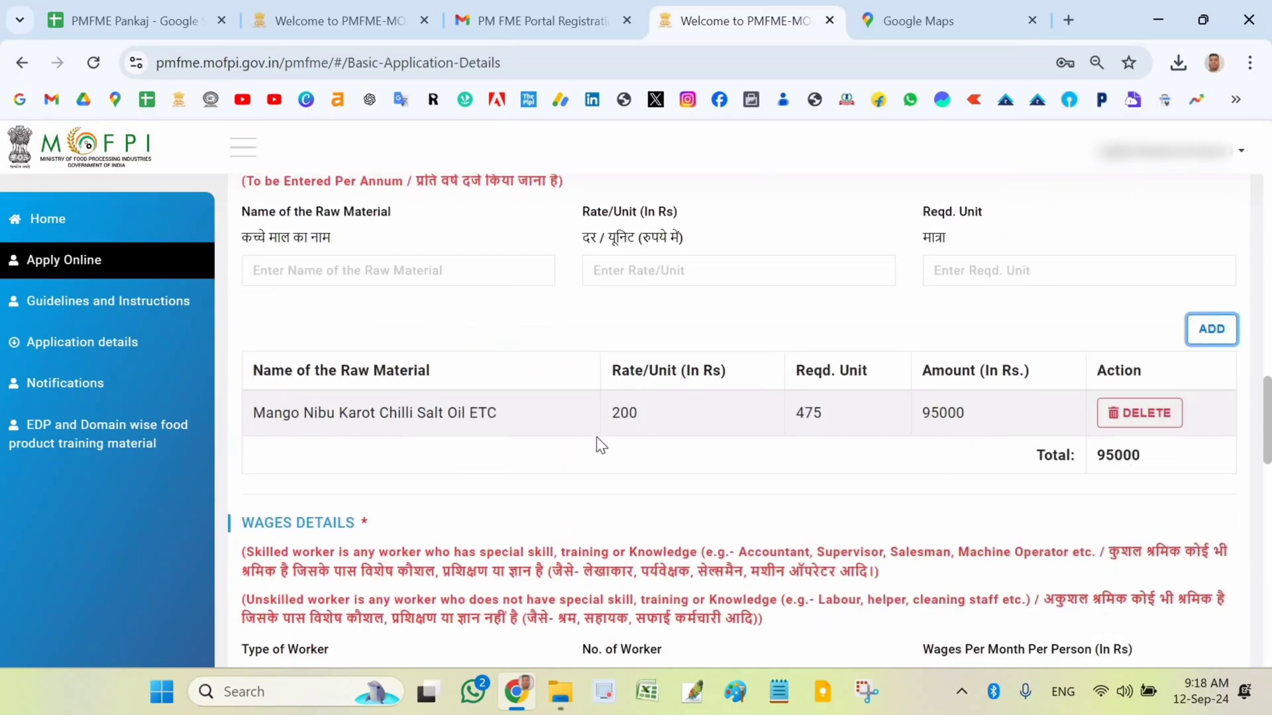
pyautogui.scroll(-1, 835, 474)
pyautogui.scroll(-3, 815, 478)
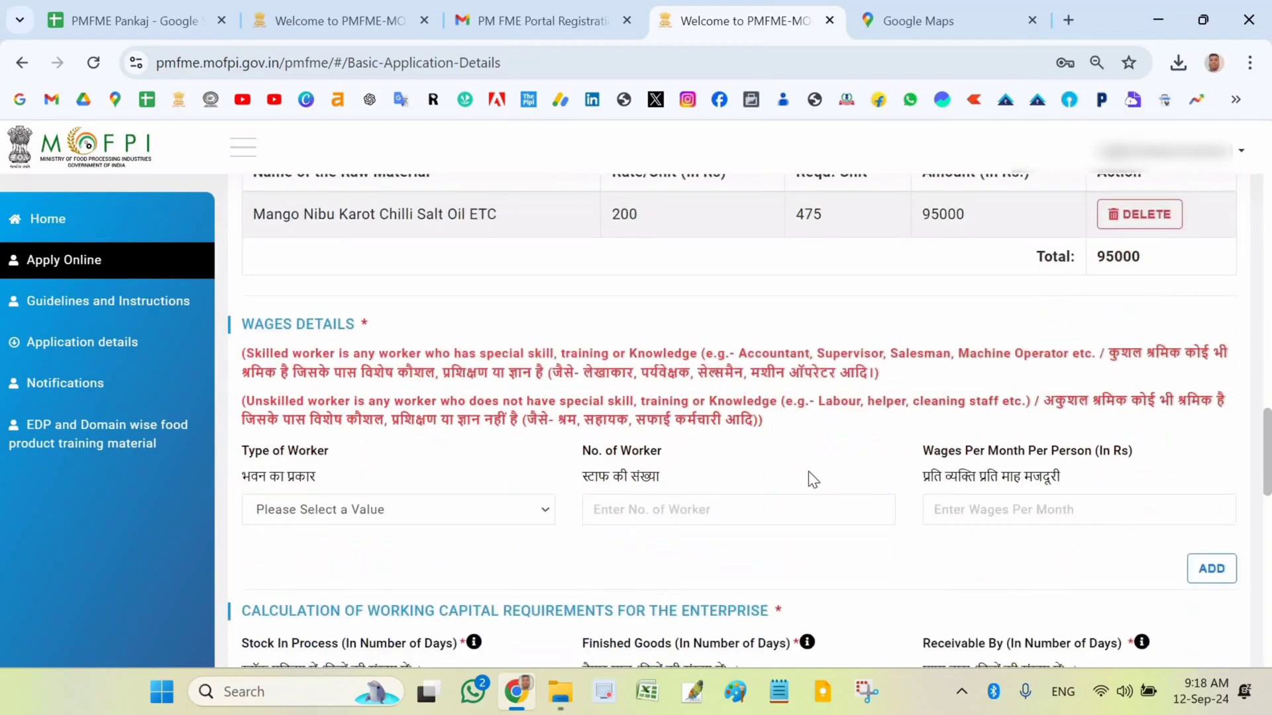
pyautogui.scroll(-2, 333, 388)
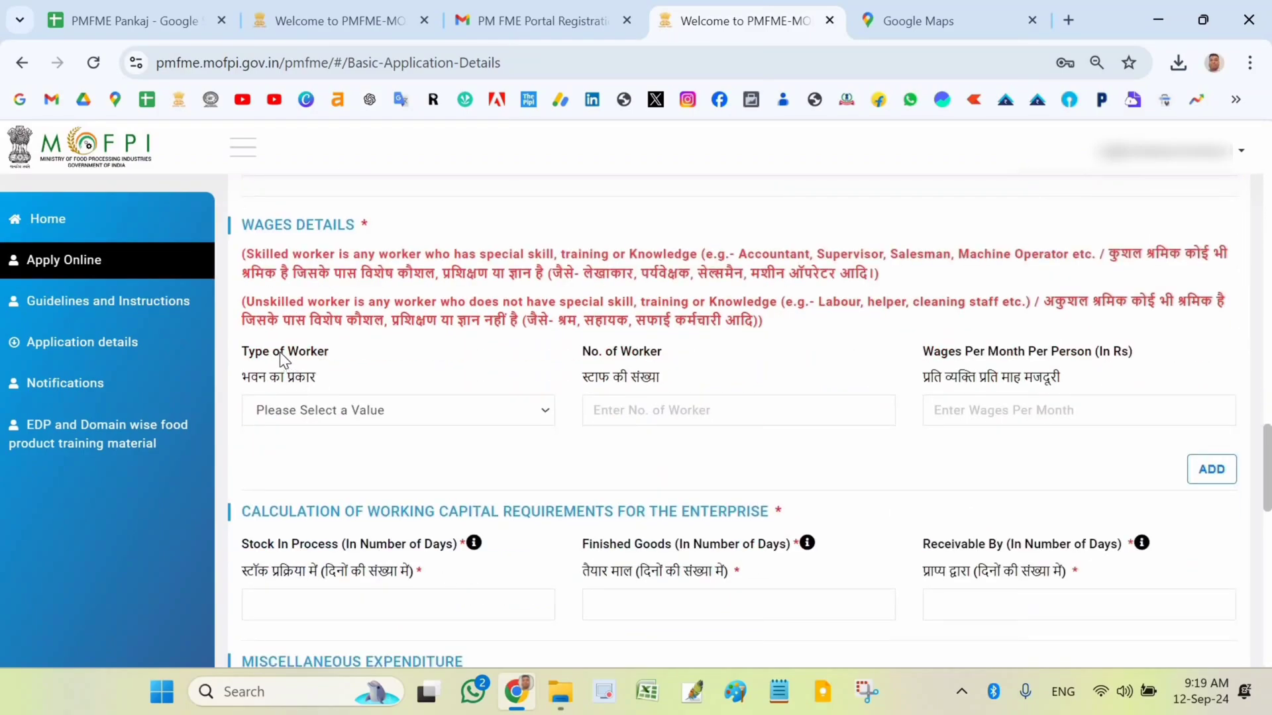
pyautogui.click(480, 415)
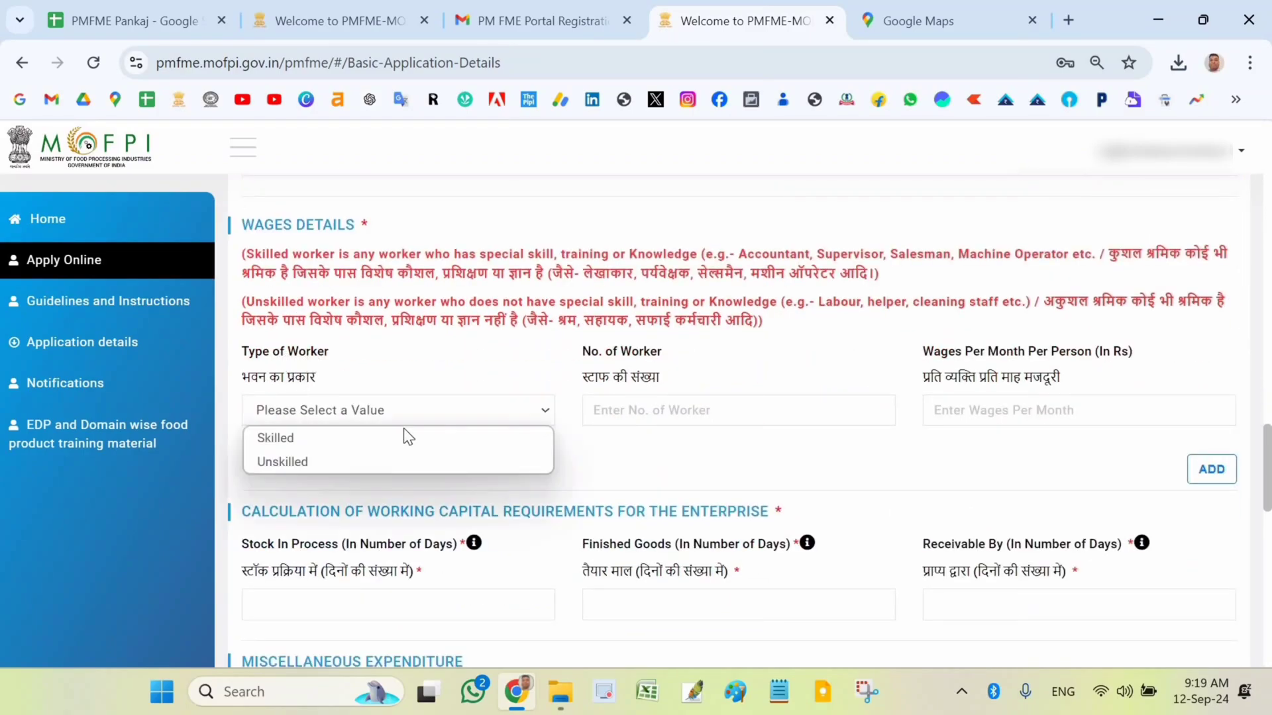
pyautogui.click(367, 438)
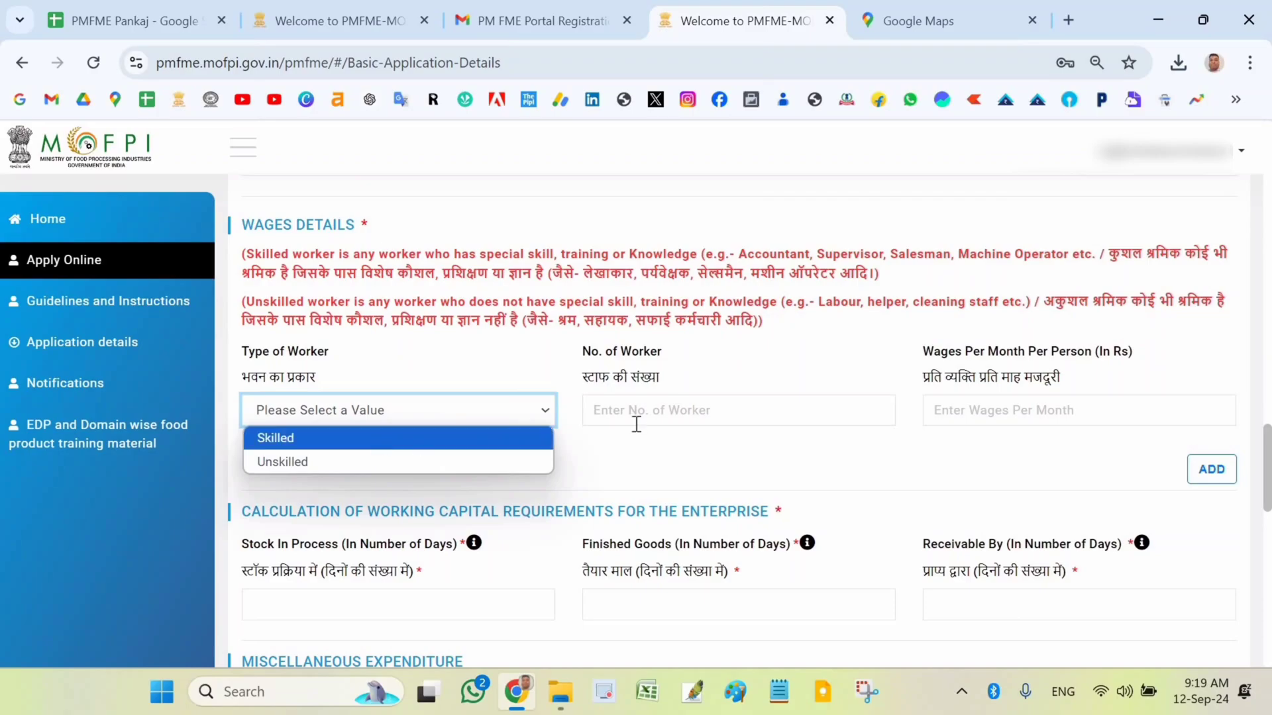
pyautogui.click(683, 416)
pyautogui.write('1')
pyautogui.click(987, 421)
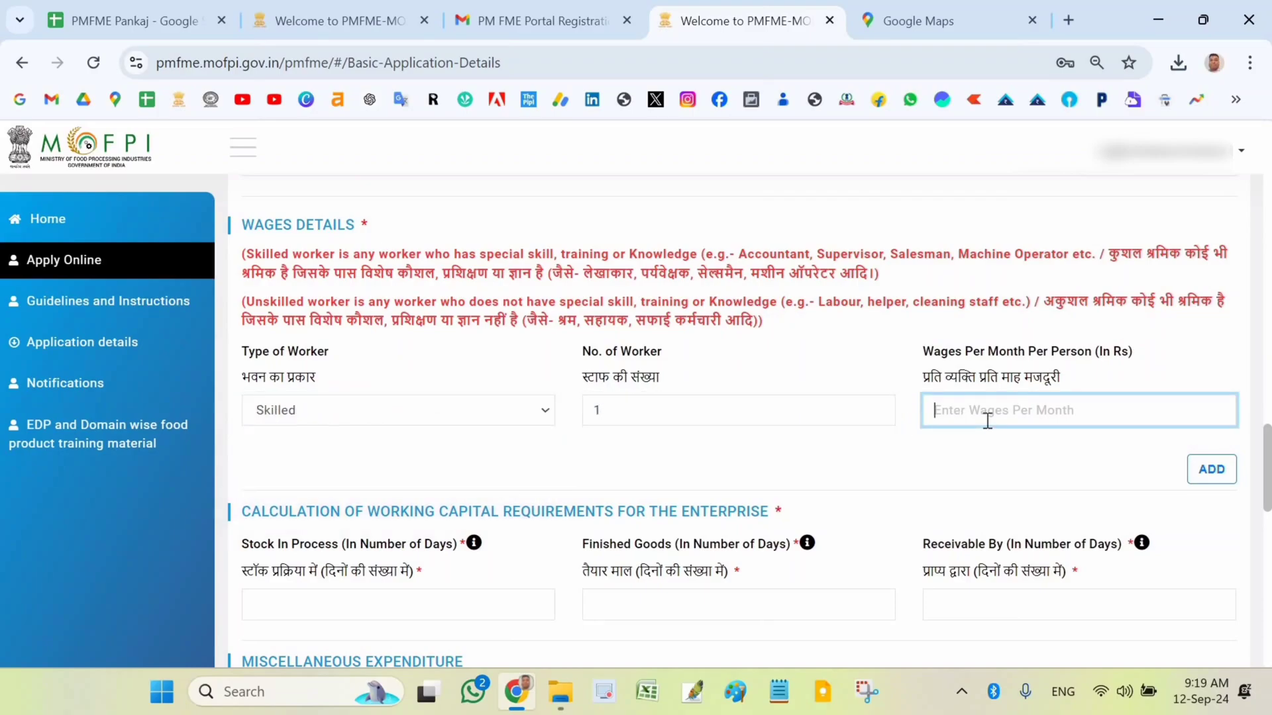
pyautogui.write('8000')
pyautogui.click(1211, 469)
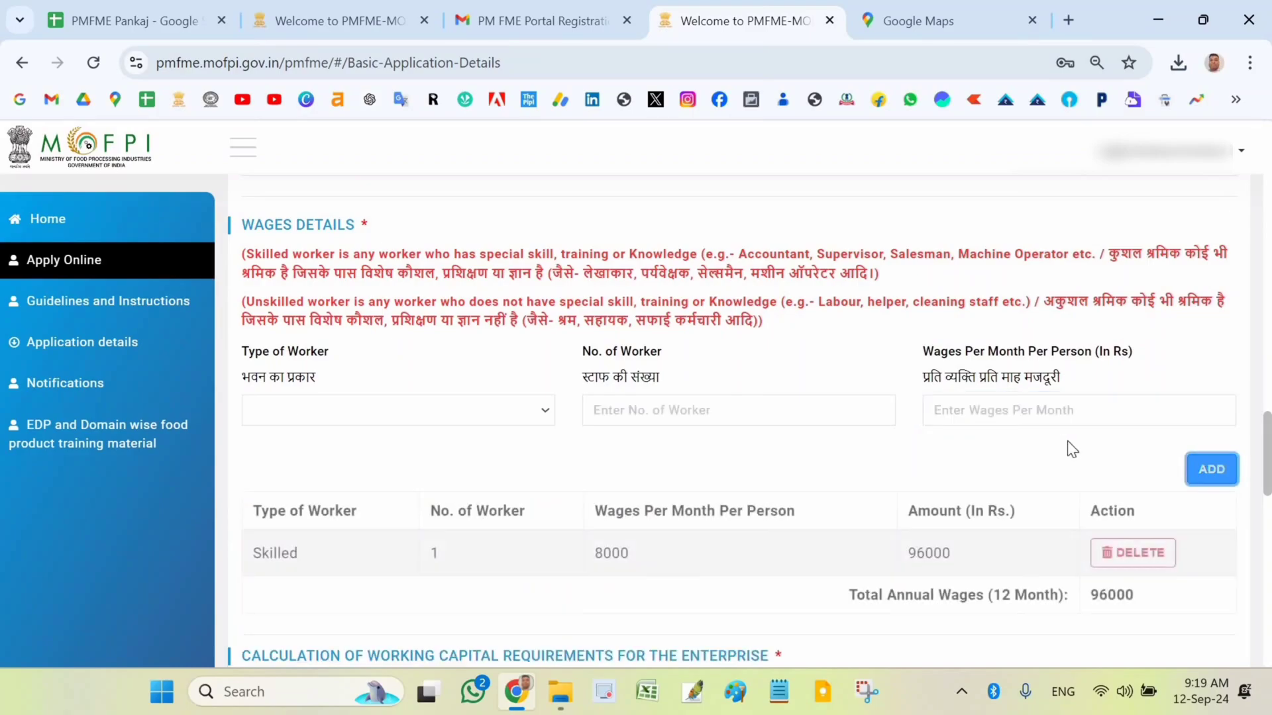
# Set Stock In Process, Finished Goods and Receivable By to 3 days each in the working capital requirements
pyautogui.scroll(-3, 821, 428)
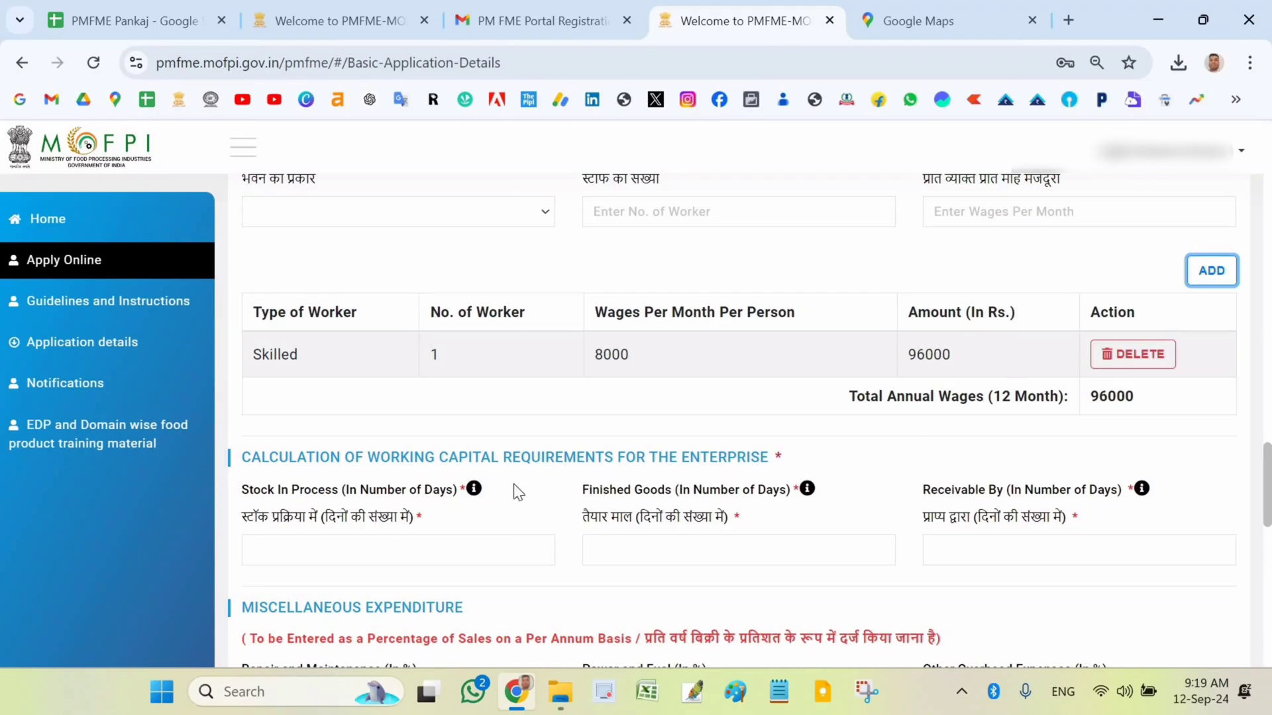
pyautogui.scroll(-1, 296, 468)
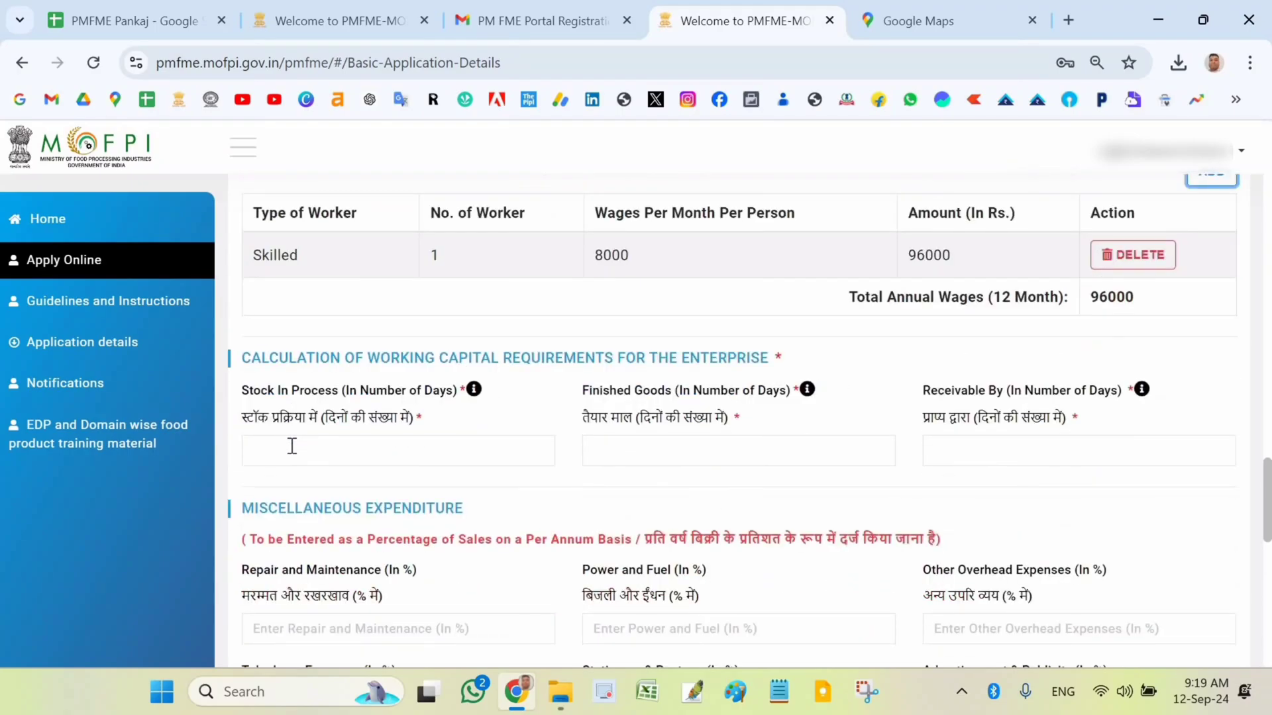
pyautogui.click(291, 448)
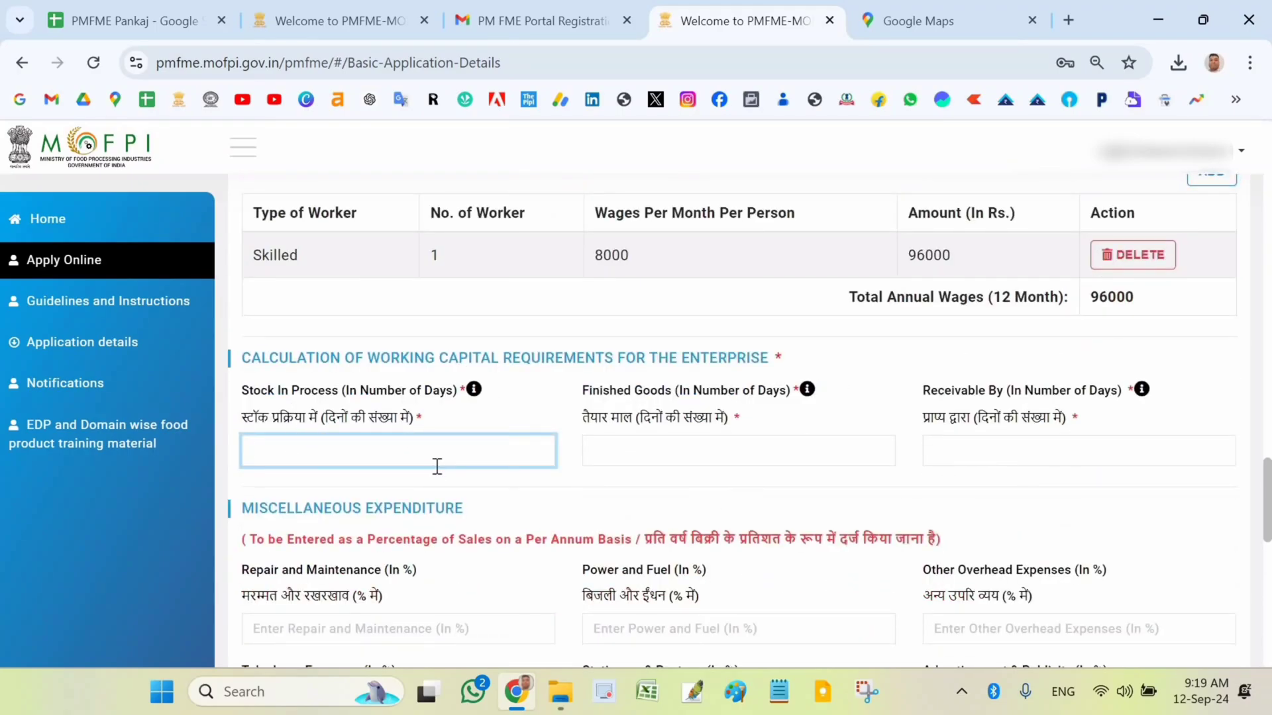
pyautogui.write('3')
pyautogui.click(691, 448)
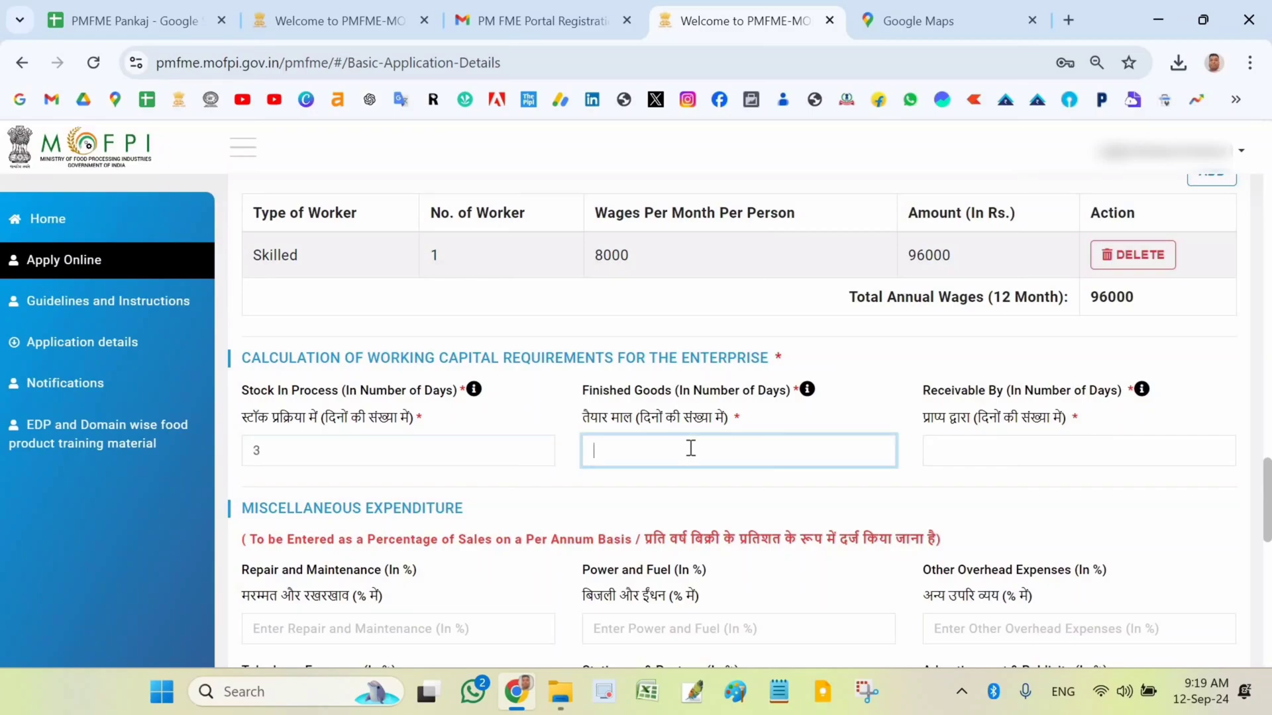
pyautogui.write('3')
pyautogui.click(964, 449)
pyautogui.write('3')
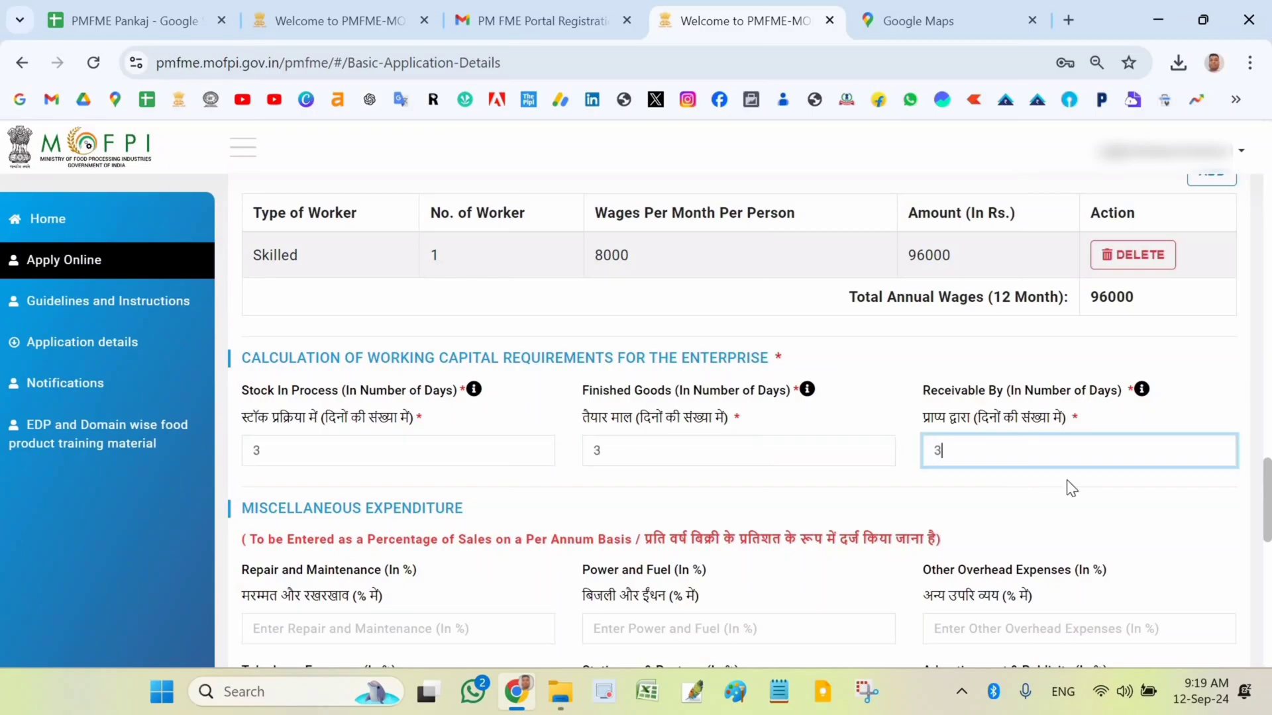
pyautogui.click(1067, 480)
# Review the Miscellaneous Expenditure, Building Rent and Depreciation Details sections of the application form
pyautogui.scroll(-2, 1064, 495)
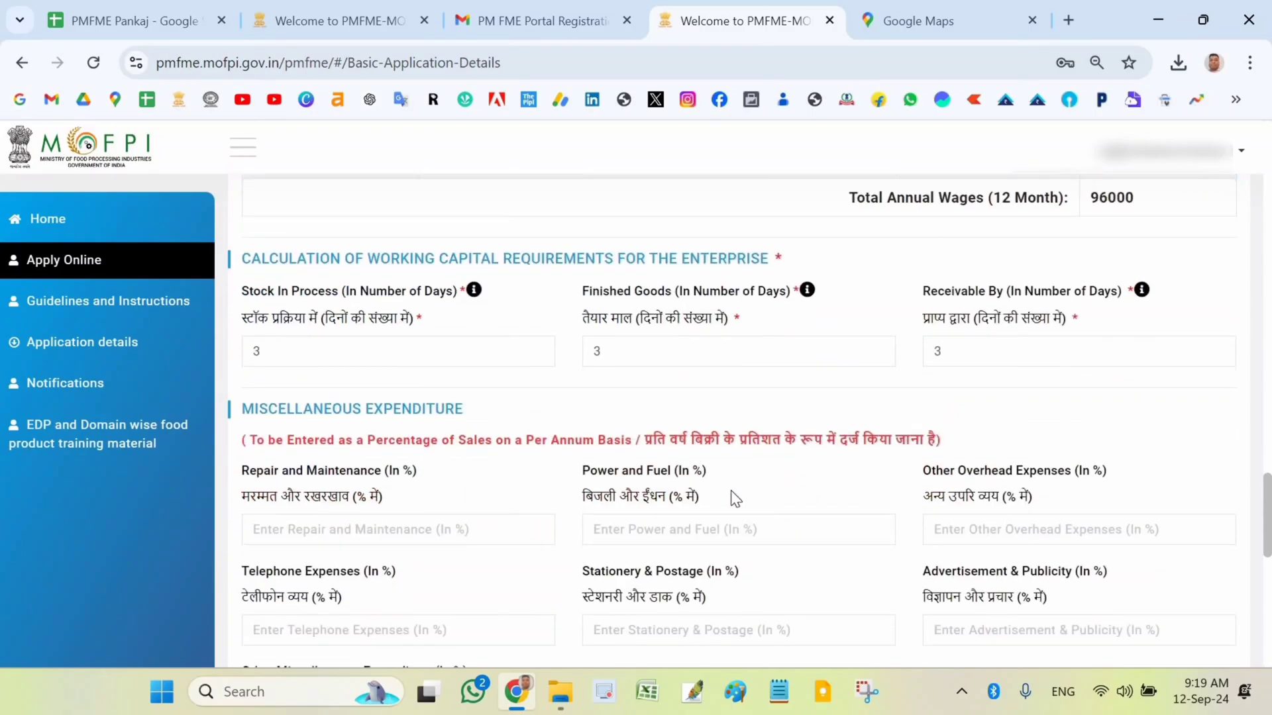
pyautogui.scroll(-2, 734, 499)
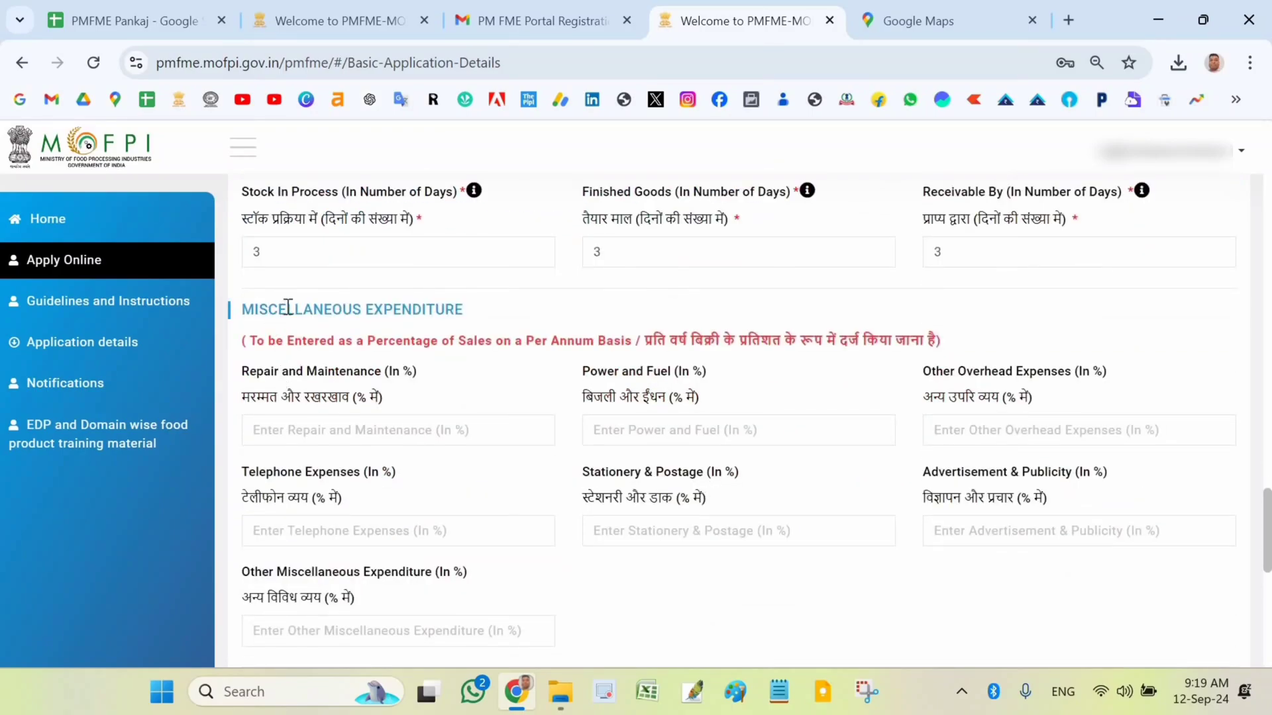
pyautogui.doubleClick(331, 308)
pyautogui.doubleClick(395, 311)
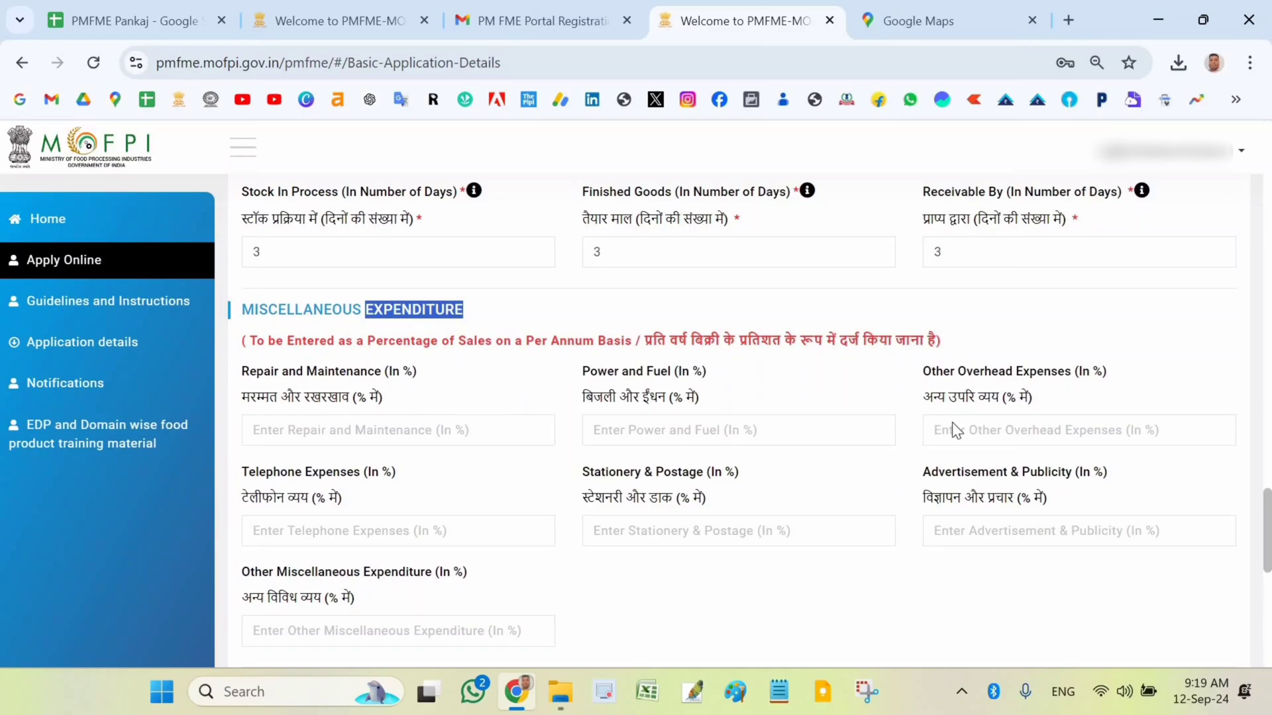
pyautogui.scroll(-3, 677, 443)
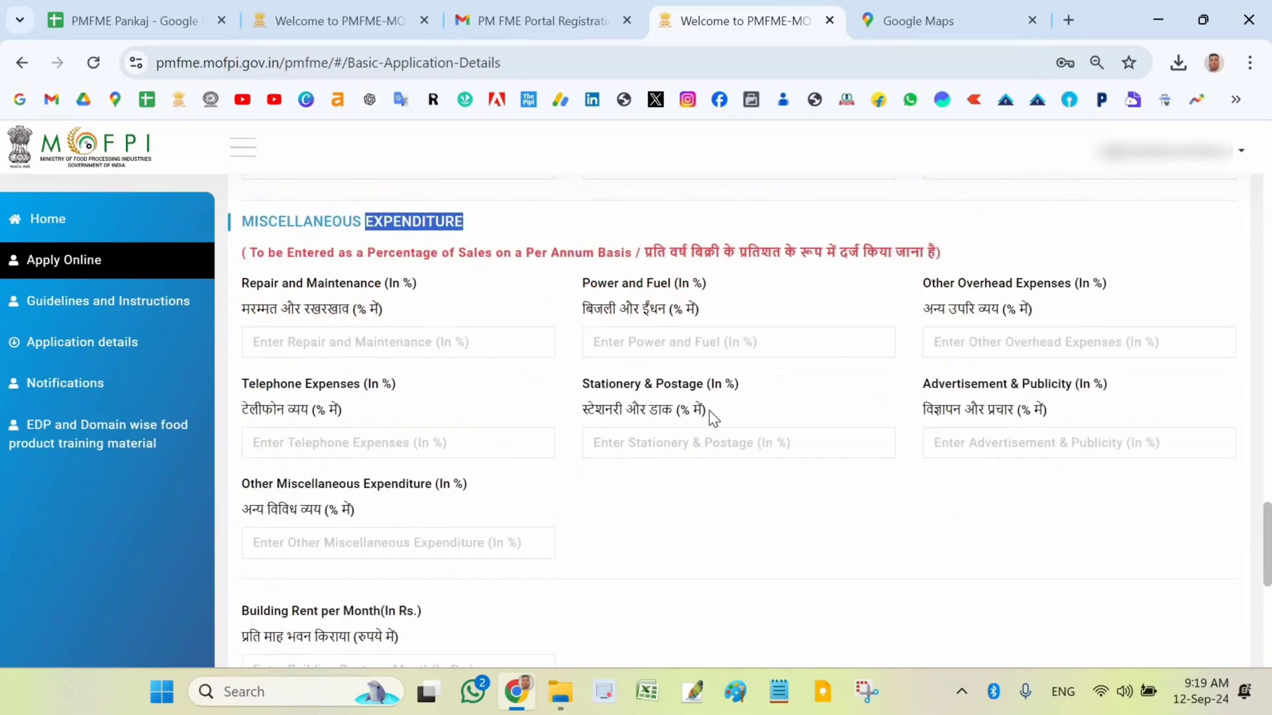
pyautogui.scroll(-3, 648, 457)
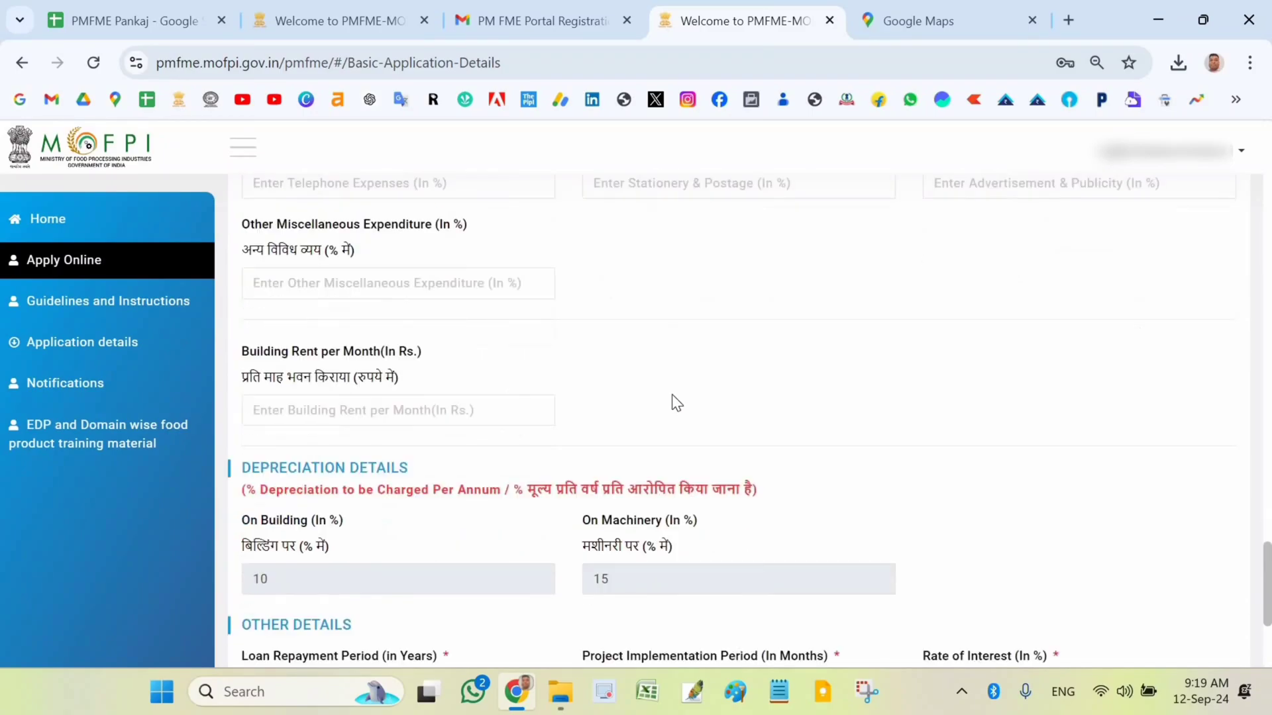
pyautogui.scroll(-2, 614, 411)
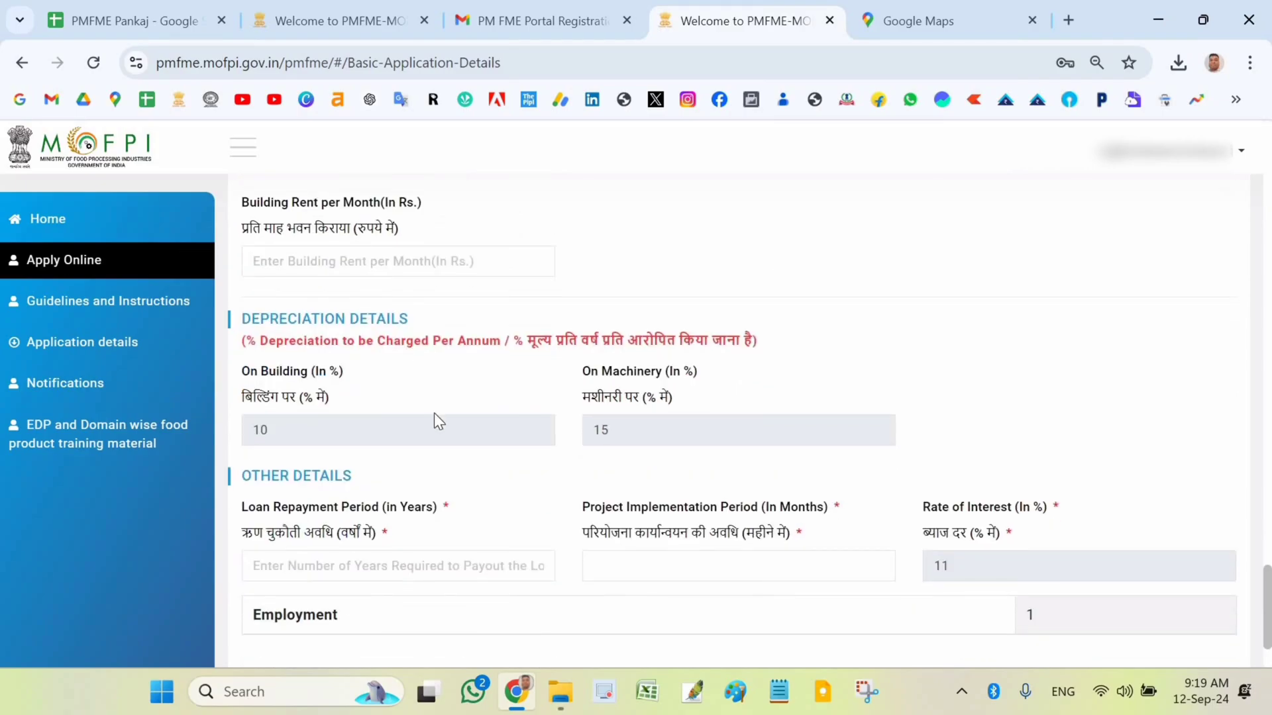
pyautogui.scroll(-2, 339, 383)
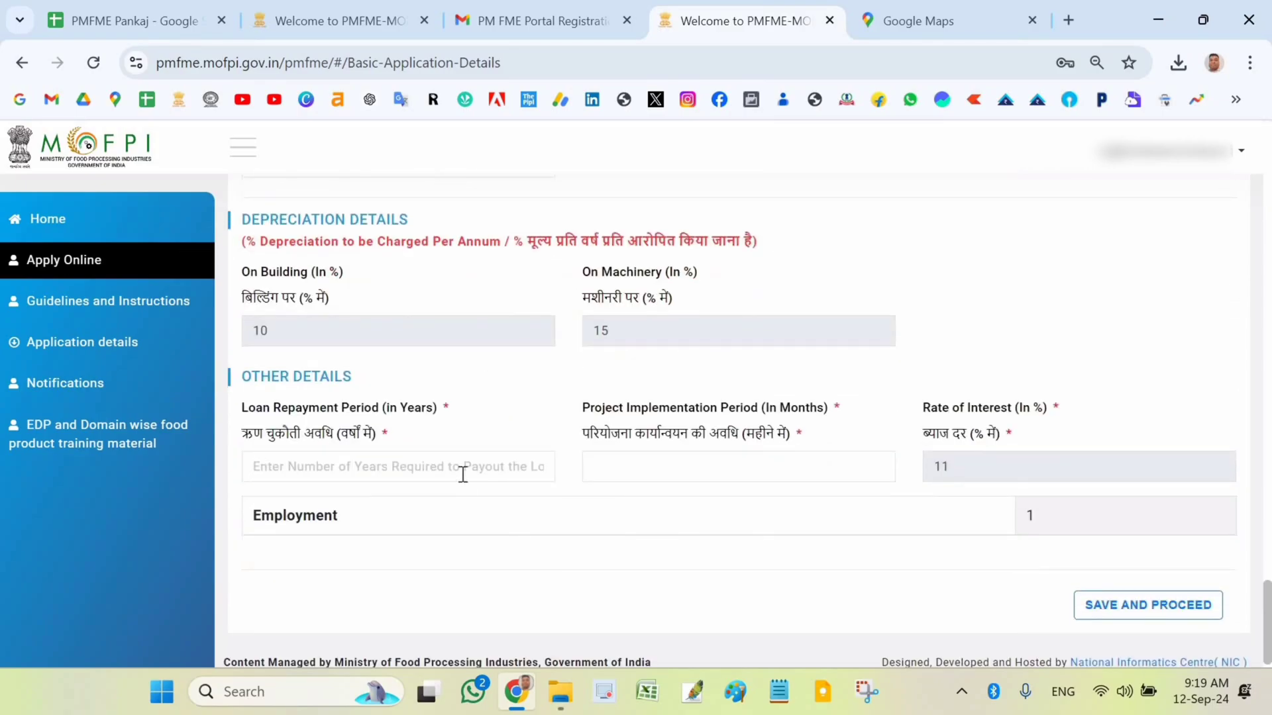
# Set the Loan Repayment Period to 3 years and the Project Implementation Period to 2 months in Other Details
pyautogui.scroll(-1, 364, 457)
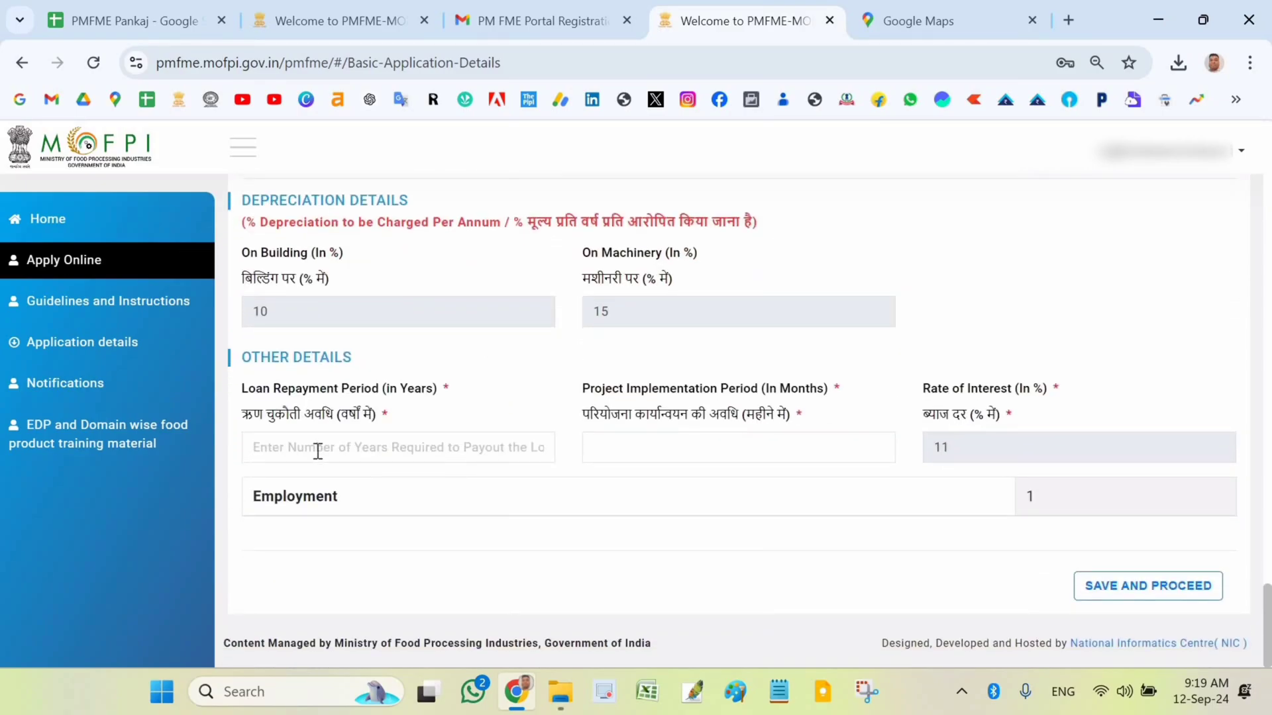
pyautogui.click(317, 452)
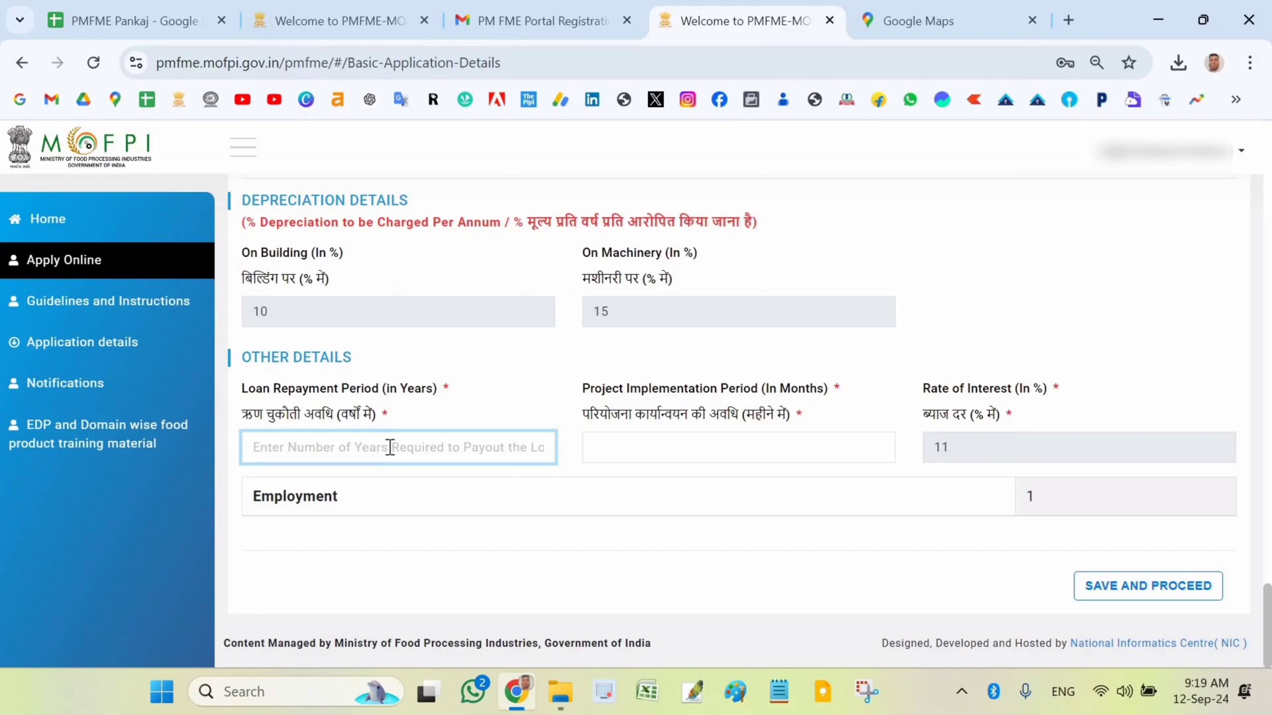
pyautogui.write('3')
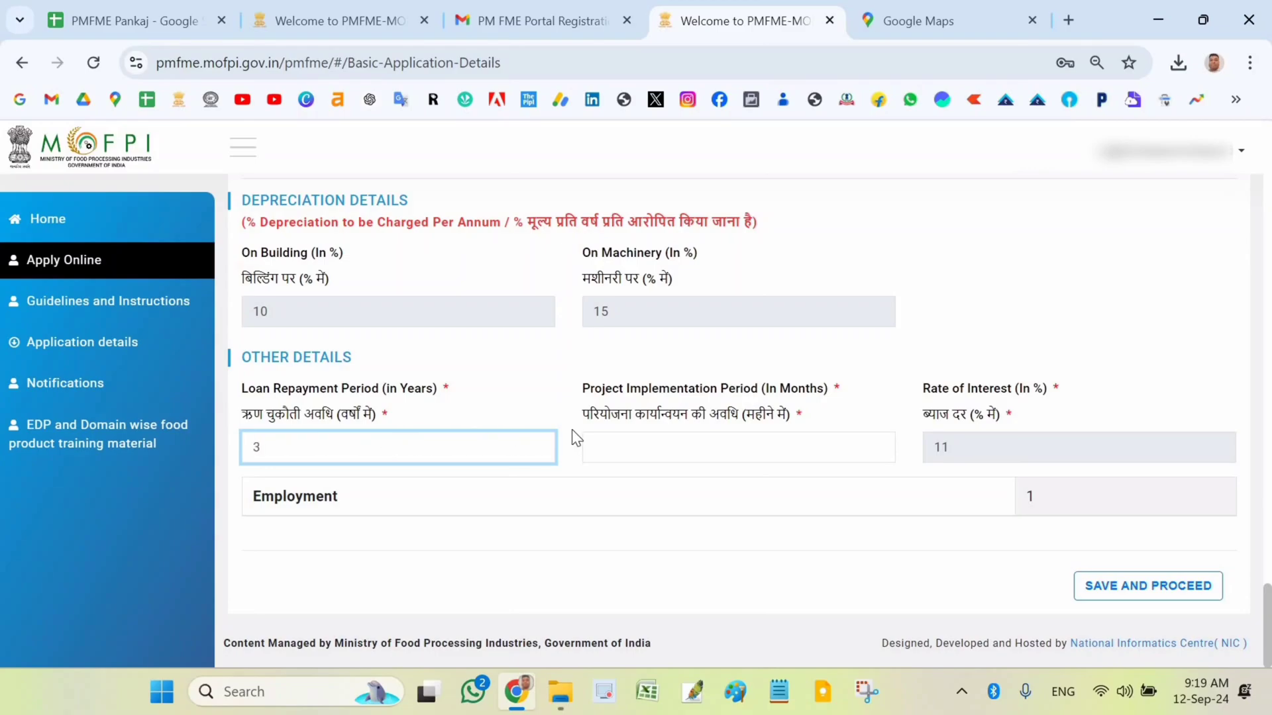
pyautogui.click(634, 444)
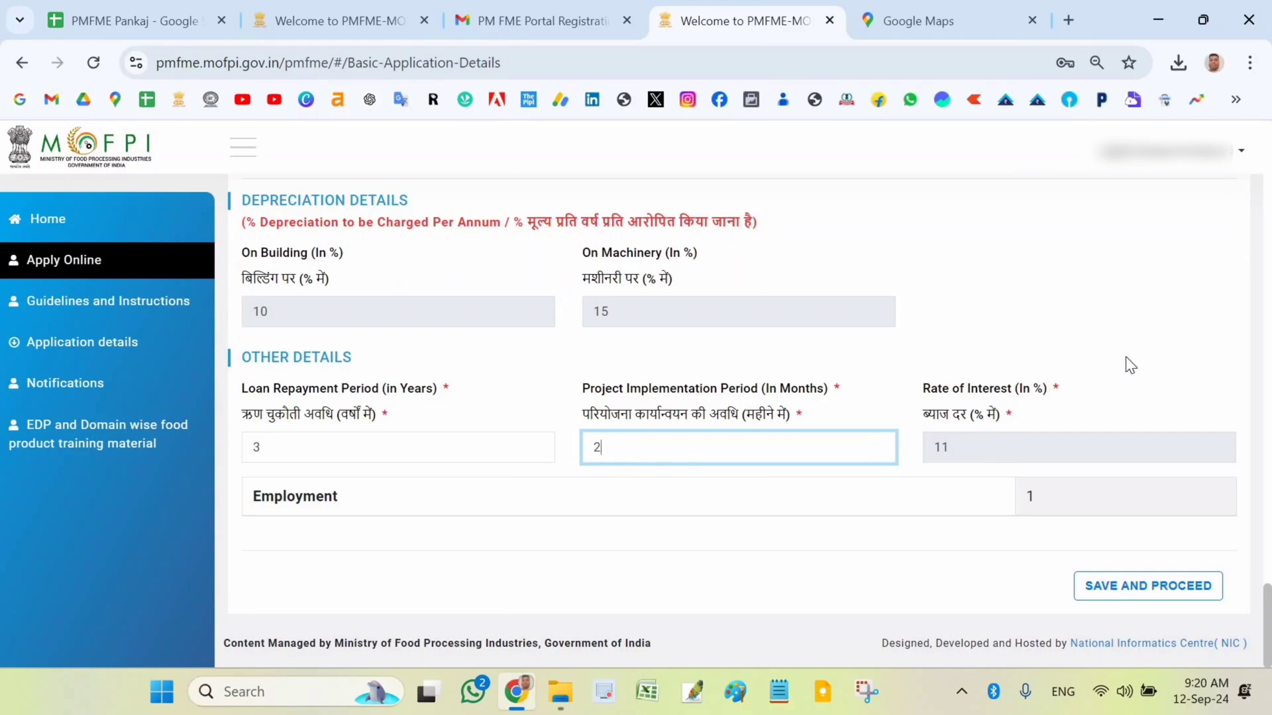
# Save the completed financial details and proceed with the application
pyautogui.click(1159, 656)
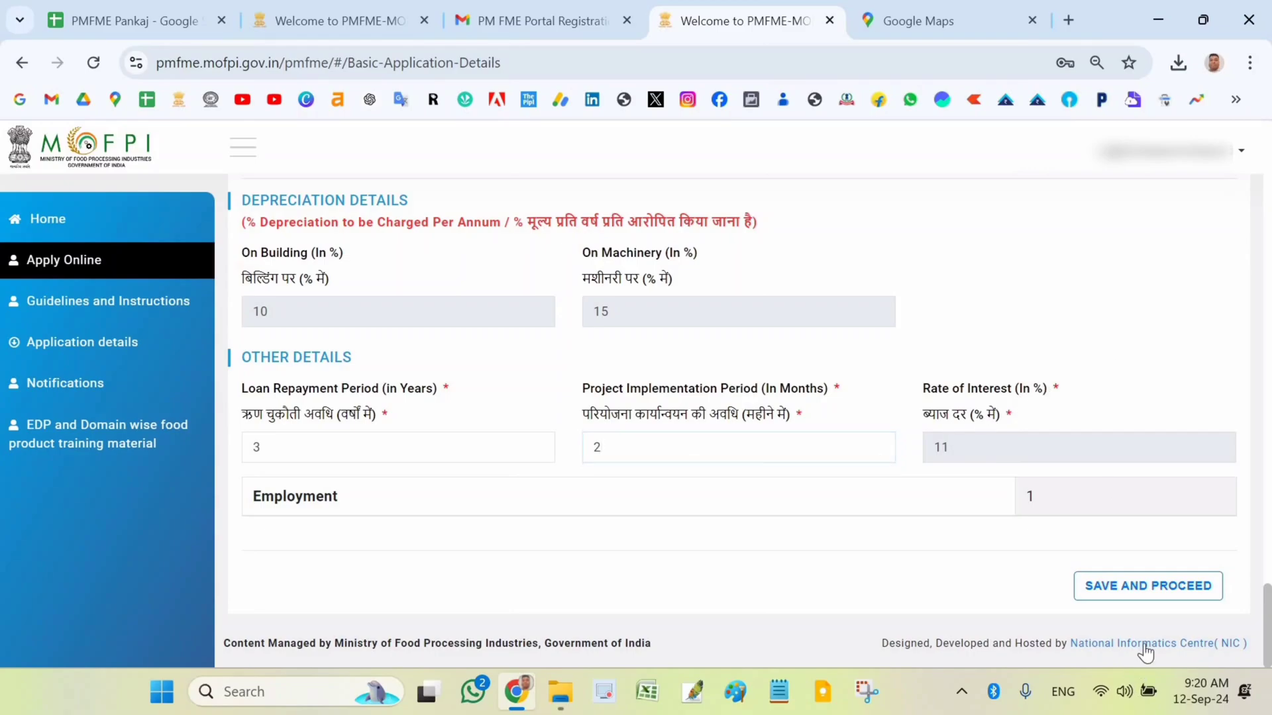
pyautogui.click(1155, 587)
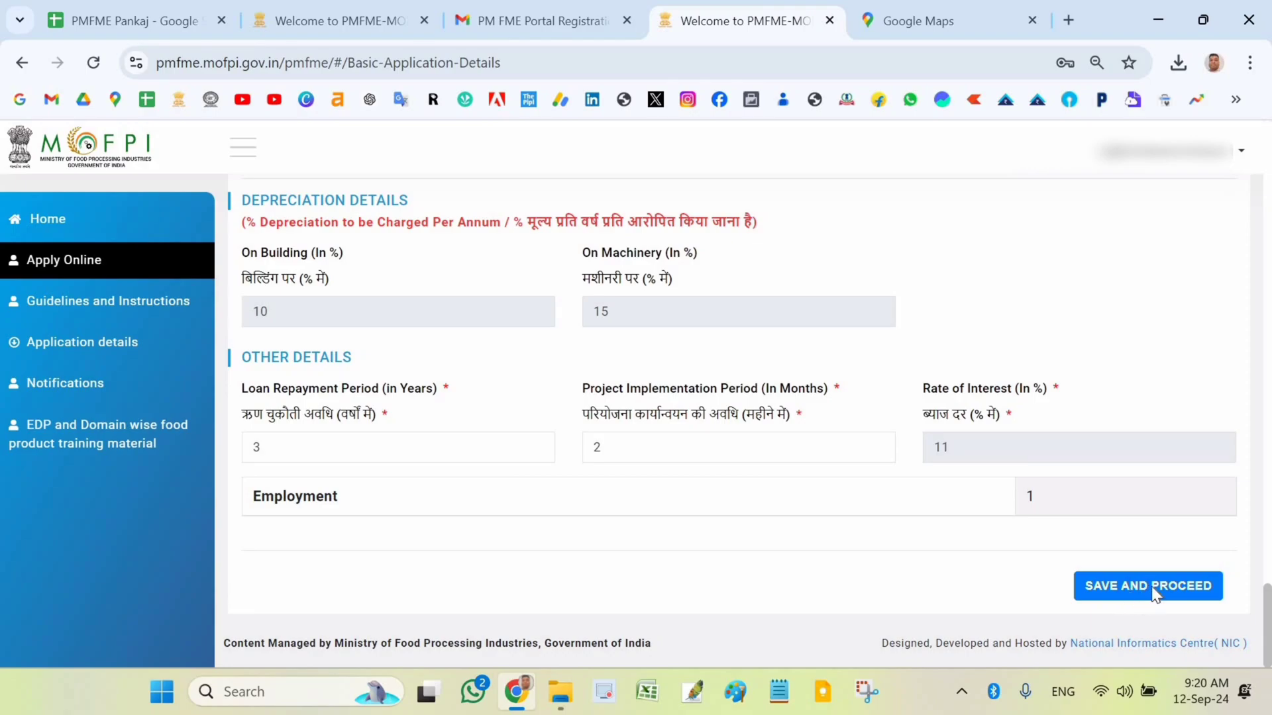
pyautogui.click(1152, 593)
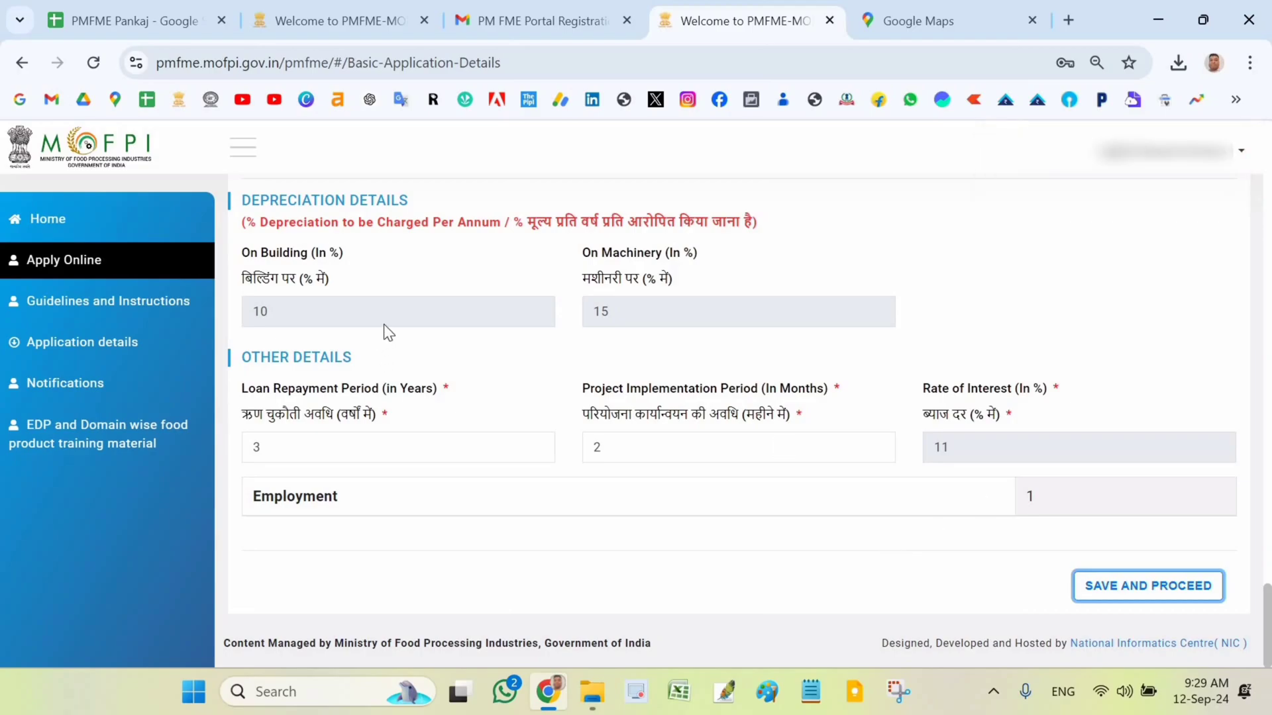
# Open the draft application's projected financial report from the application details and go to its Machinery Details
pyautogui.click(86, 343)
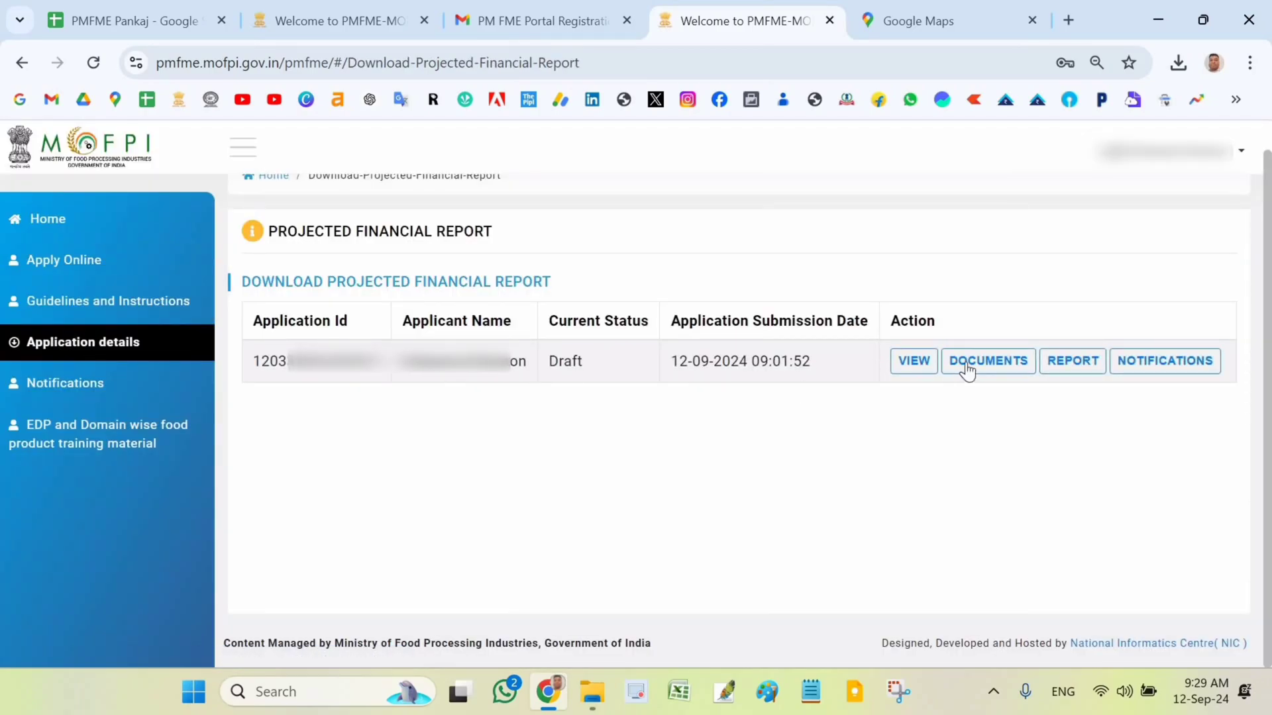
pyautogui.click(1082, 368)
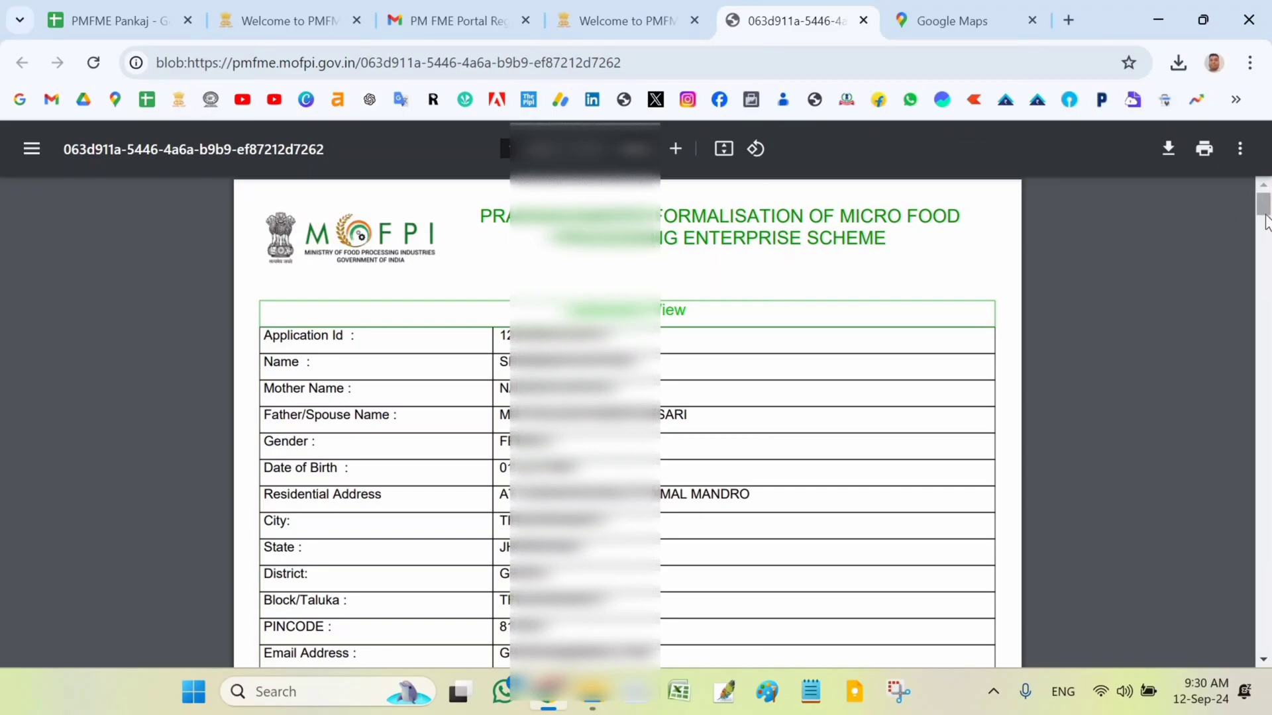
pyautogui.moveTo(1265, 214); pyautogui.dragTo(1265, 252)
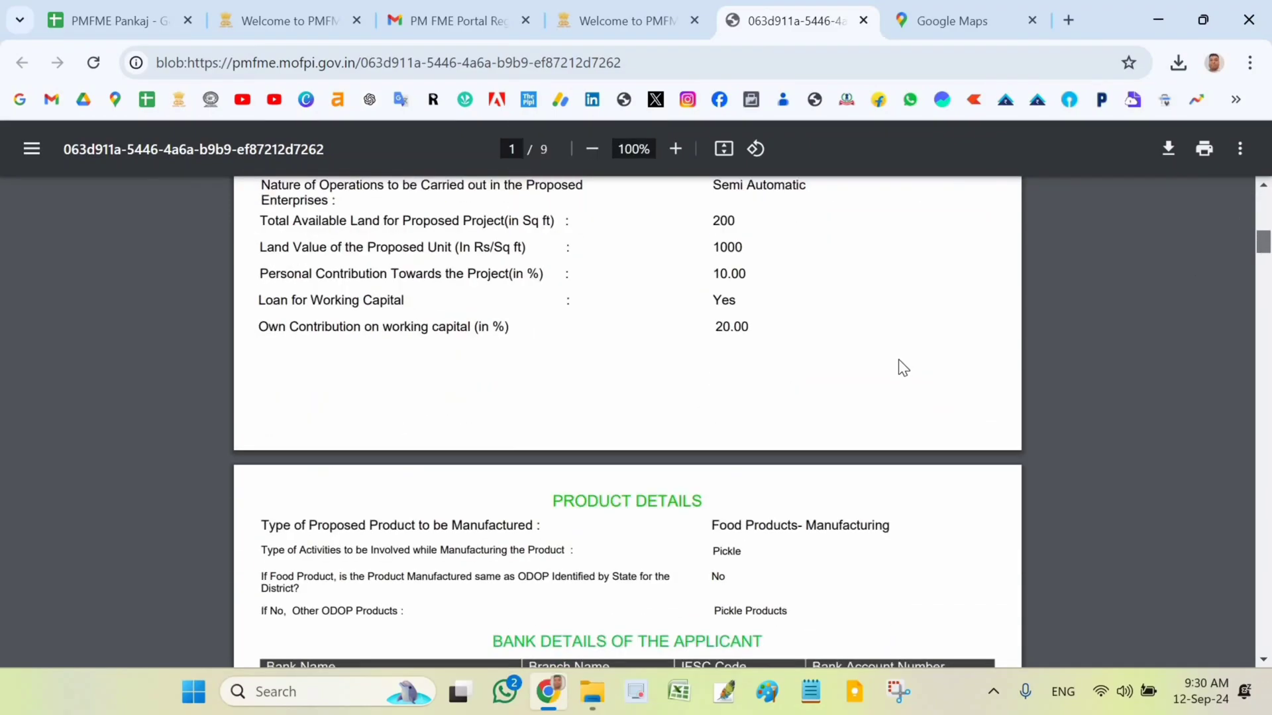
pyautogui.scroll(-6, 898, 359)
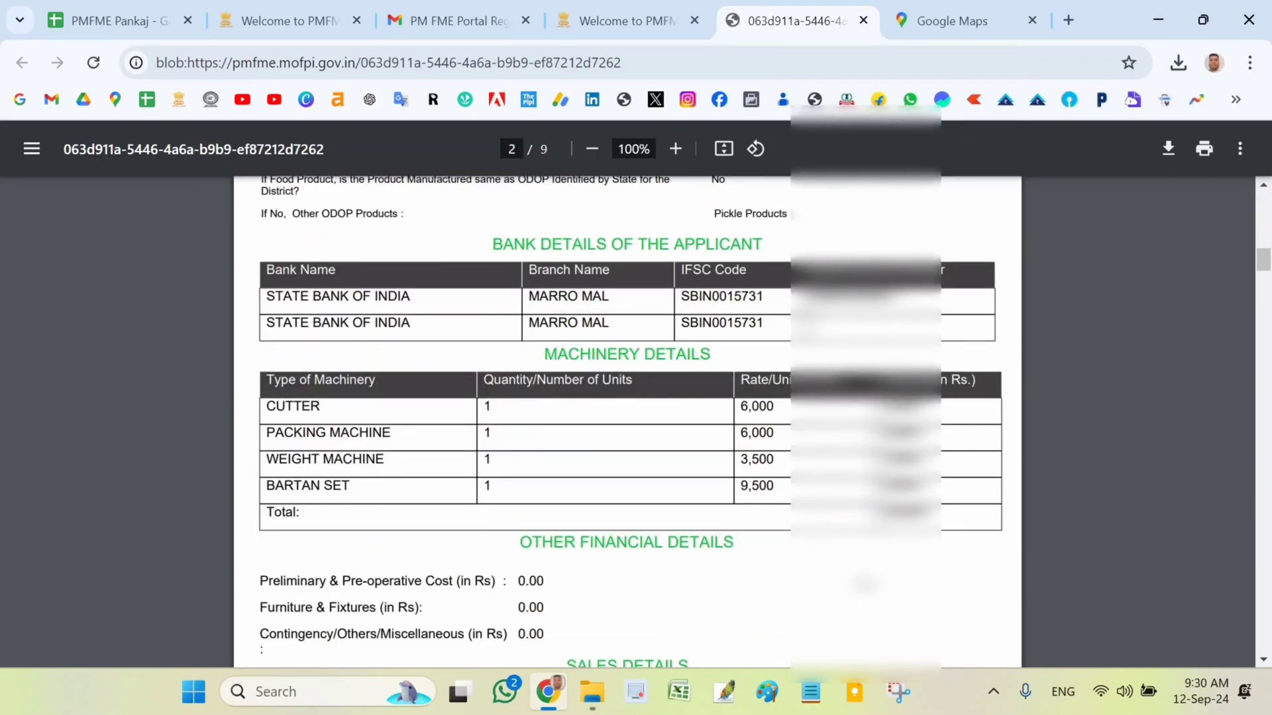
# Examine the total machinery amount in the report's Machinery Details table
pyautogui.doubleClick(962, 523)
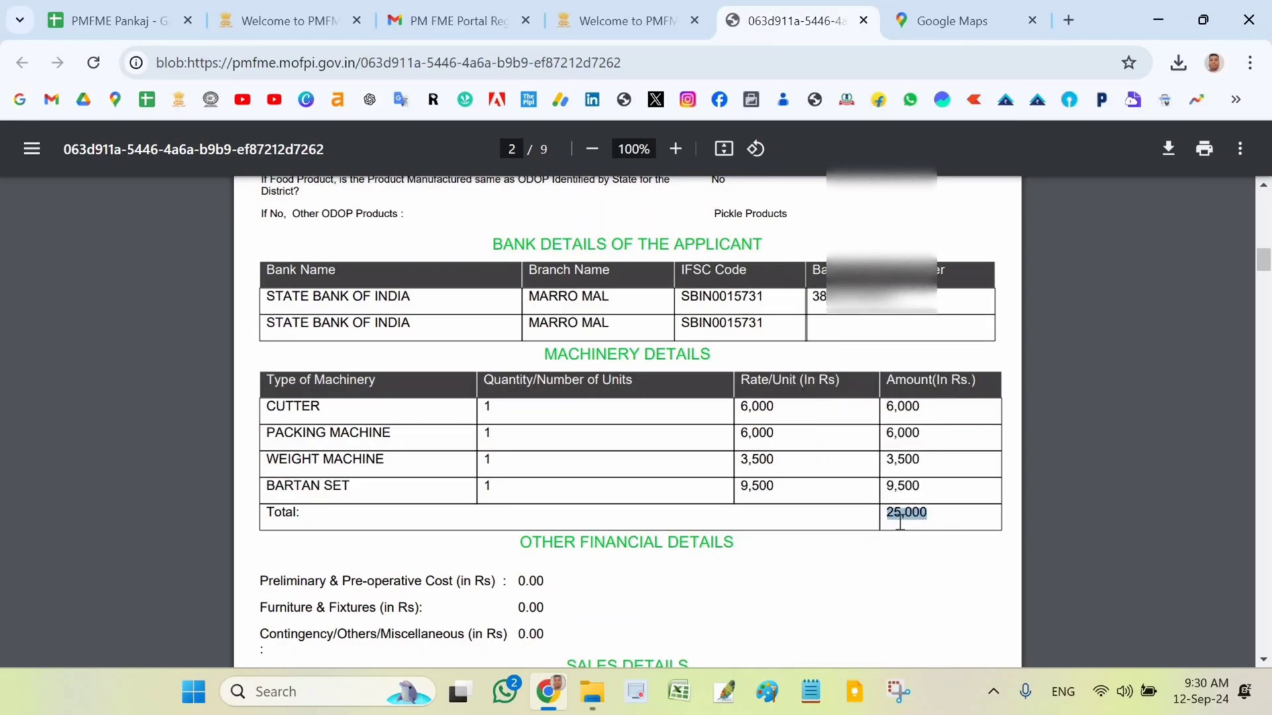
pyautogui.click(884, 515)
pyautogui.doubleClick(956, 516)
pyautogui.click(906, 521)
pyautogui.scroll(-2, 894, 437)
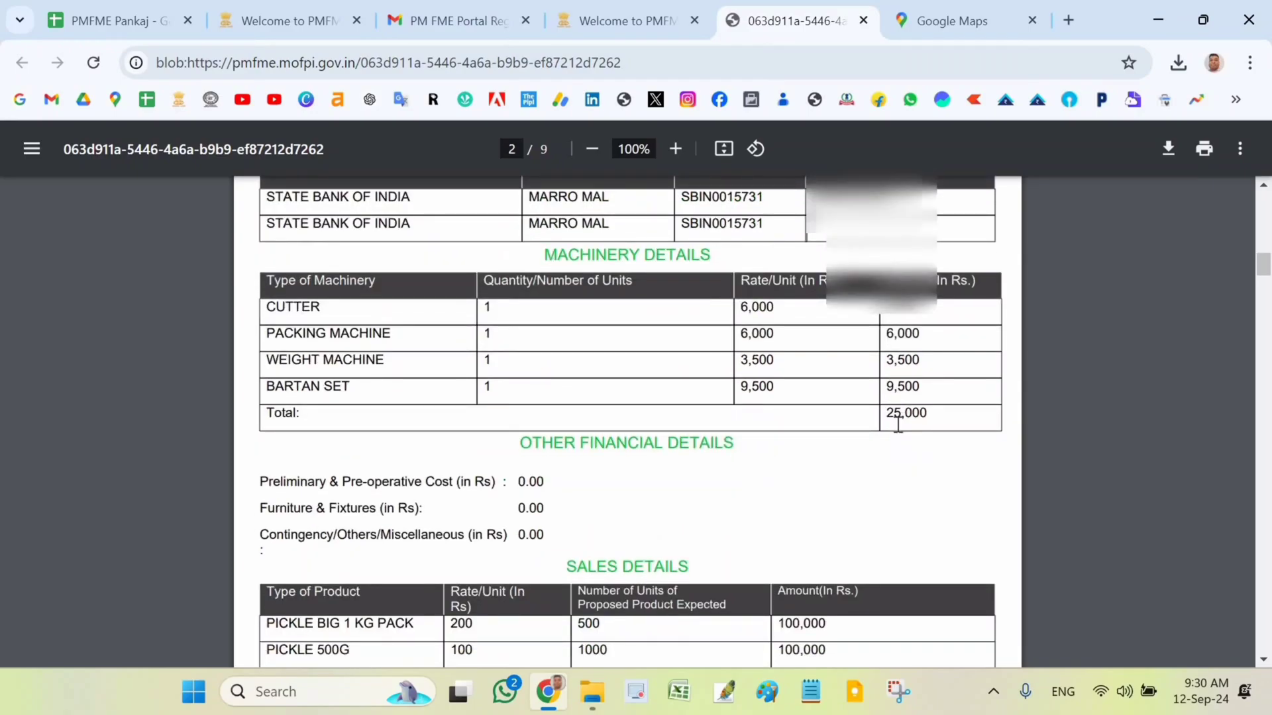
pyautogui.tripleClick(916, 417)
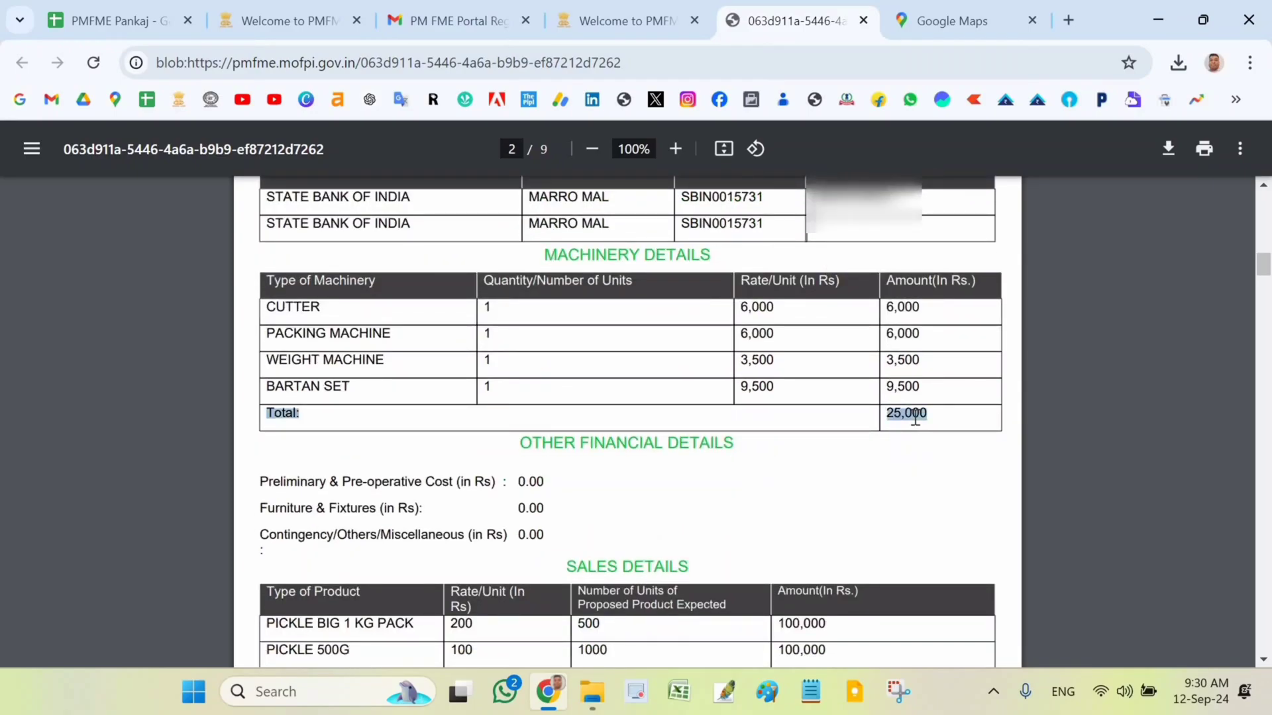
pyautogui.click(916, 417)
# Review the Sales Details, Raw Materials and Wages Details tables in the report
pyautogui.scroll(-3, 916, 418)
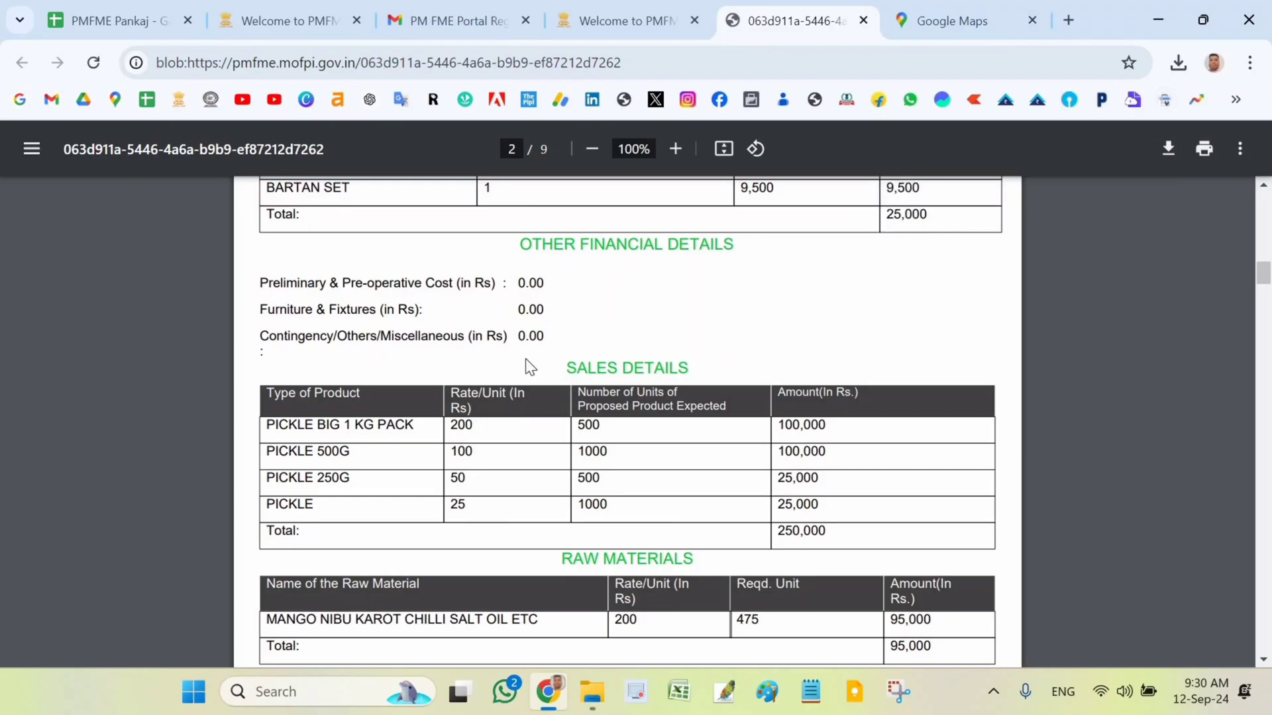
pyautogui.scroll(-1, 527, 366)
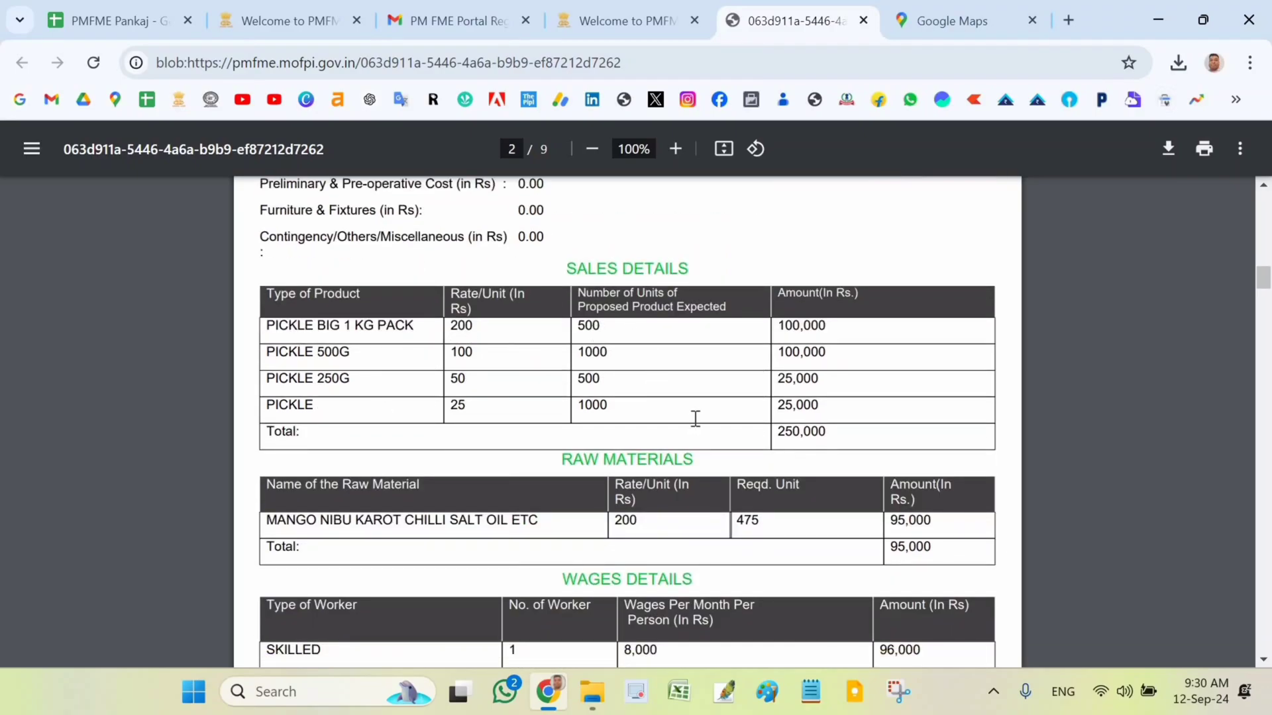
pyautogui.scroll(-2, 721, 415)
pyautogui.scroll(-6, 771, 434)
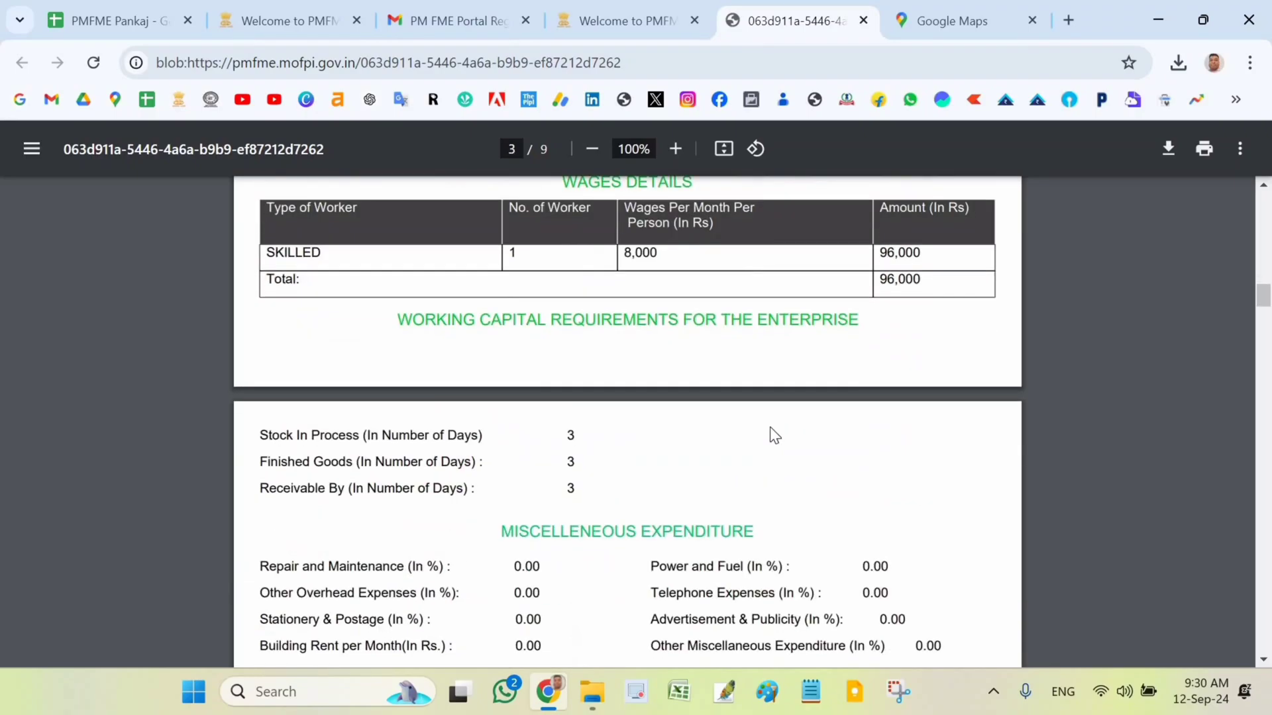
# Examine the term loan and own contribution amounts under Means of Financing, along with the loan repayment schedules
pyautogui.scroll(-6, 770, 427)
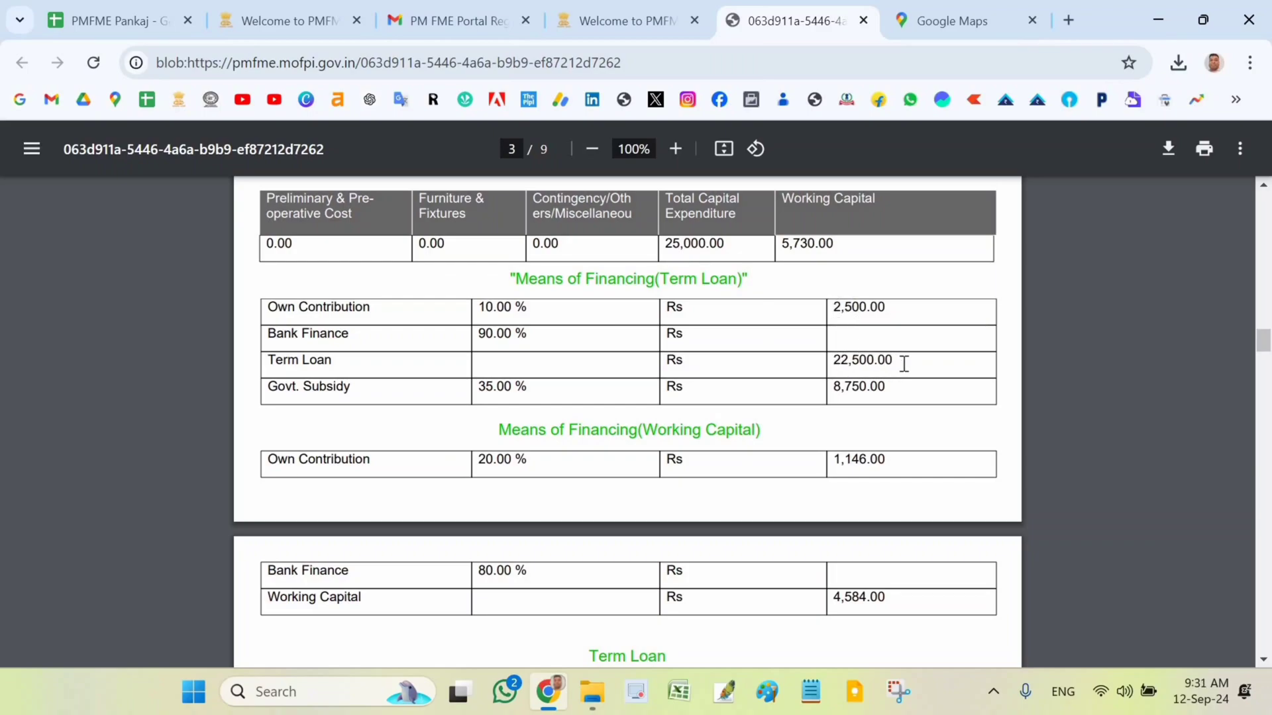
pyautogui.moveTo(902, 360); pyautogui.dragTo(831, 361)
pyautogui.moveTo(901, 311); pyautogui.dragTo(832, 308)
pyautogui.scroll(-2, 855, 457)
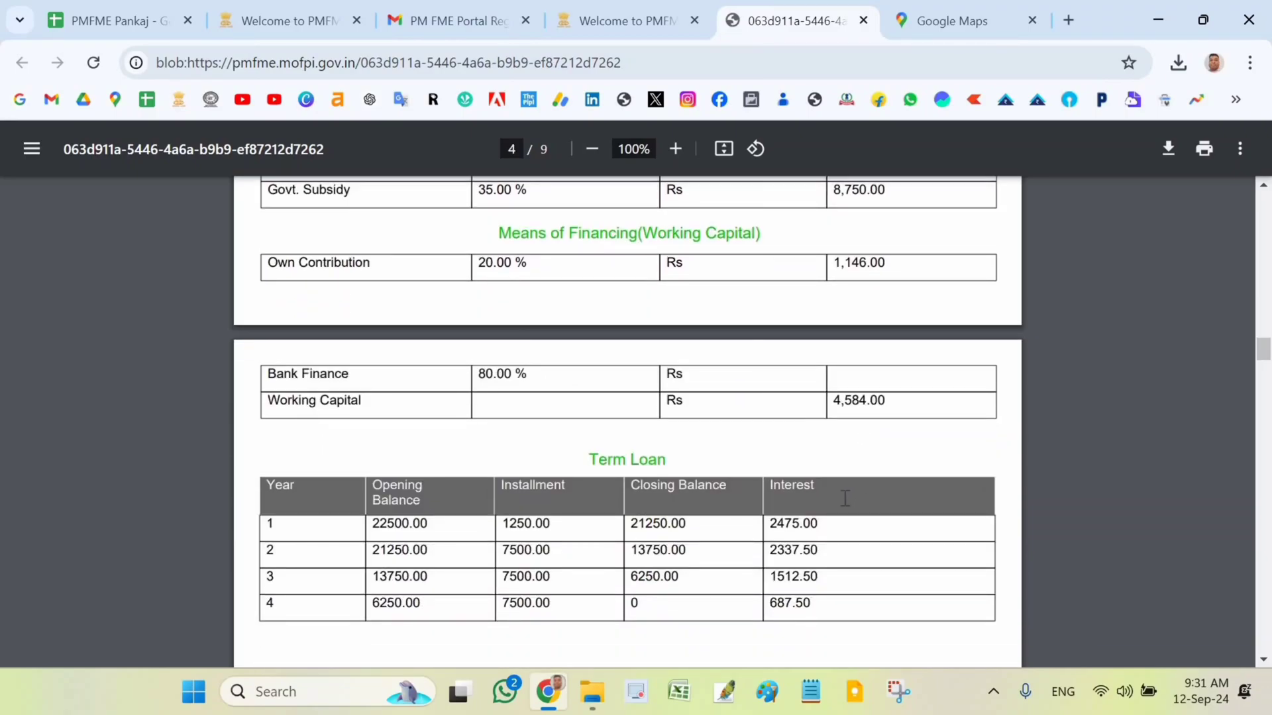
pyautogui.scroll(1, 843, 450)
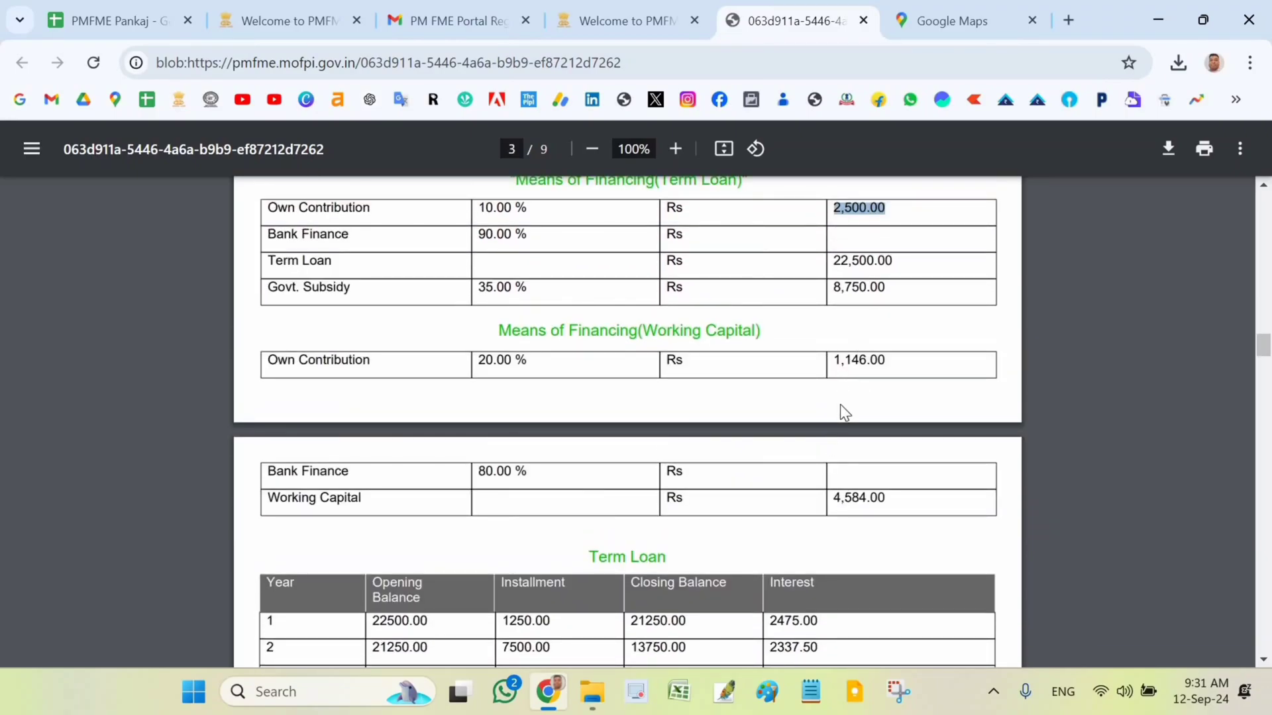
pyautogui.scroll(-7, 848, 462)
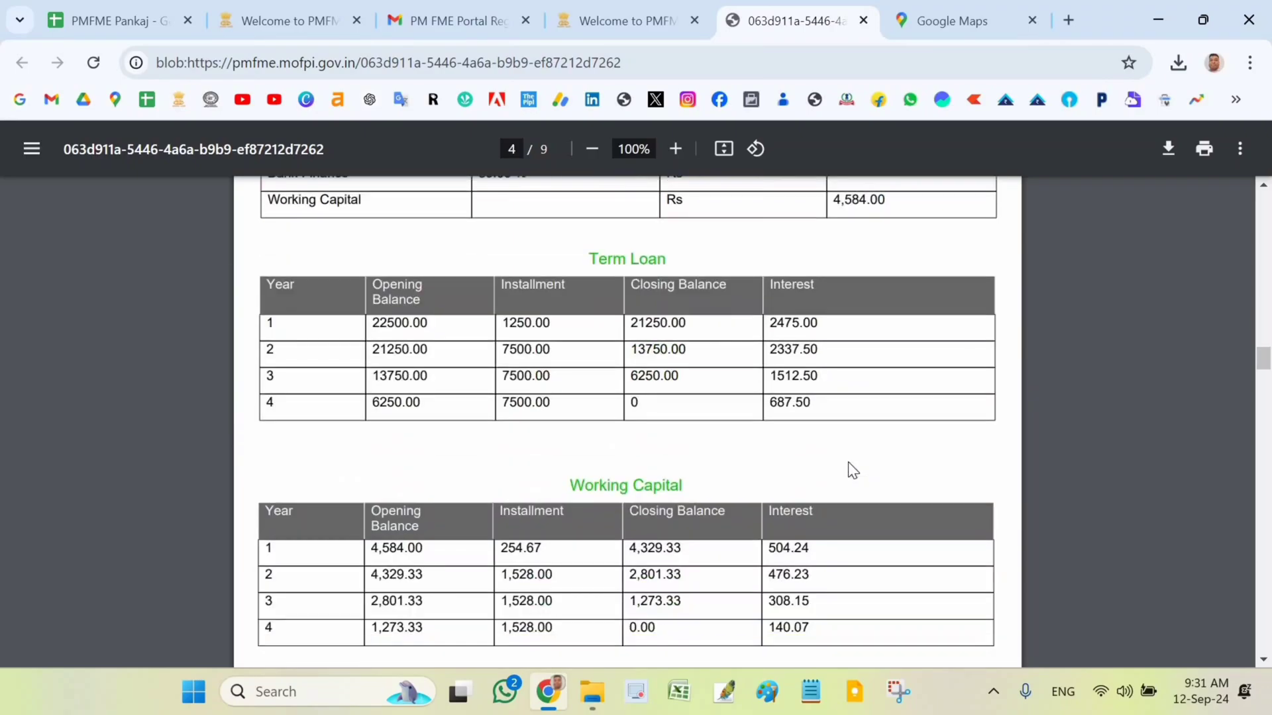
# Review the report's depreciation, projected sales, manufacturing expenses and working capital estimate tables
pyautogui.scroll(-12, 848, 462)
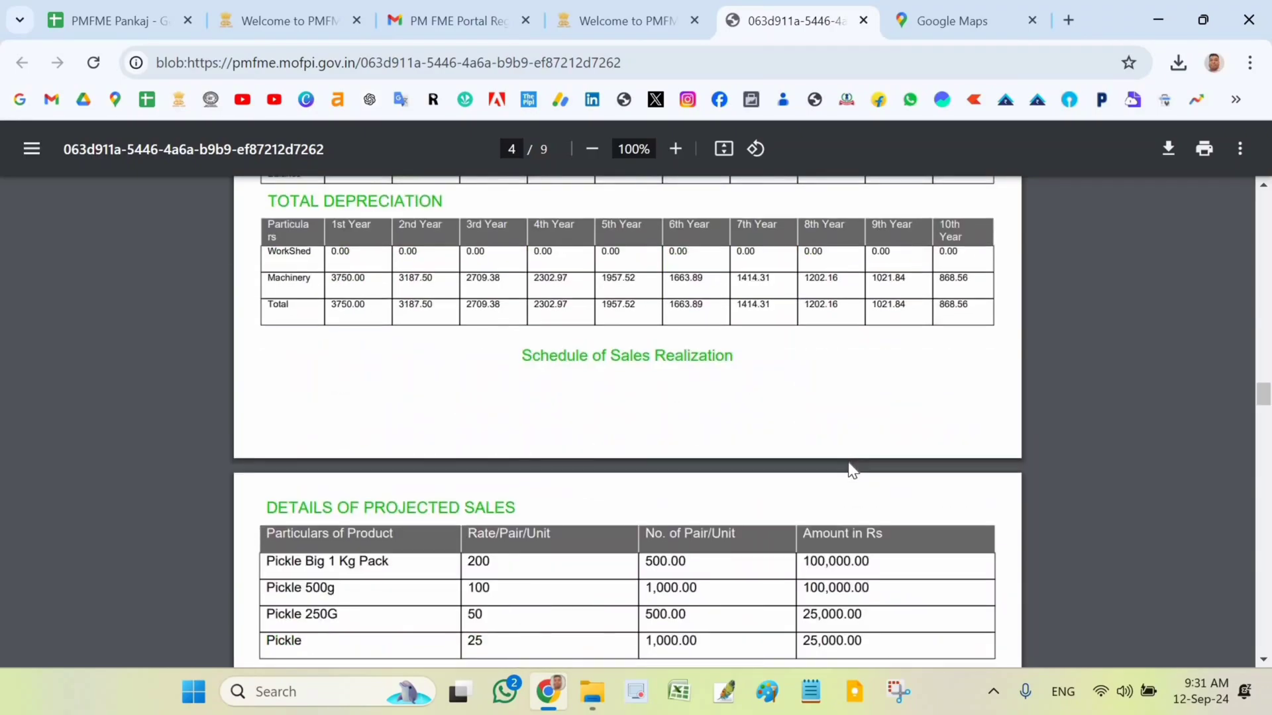
pyautogui.scroll(-14, 847, 462)
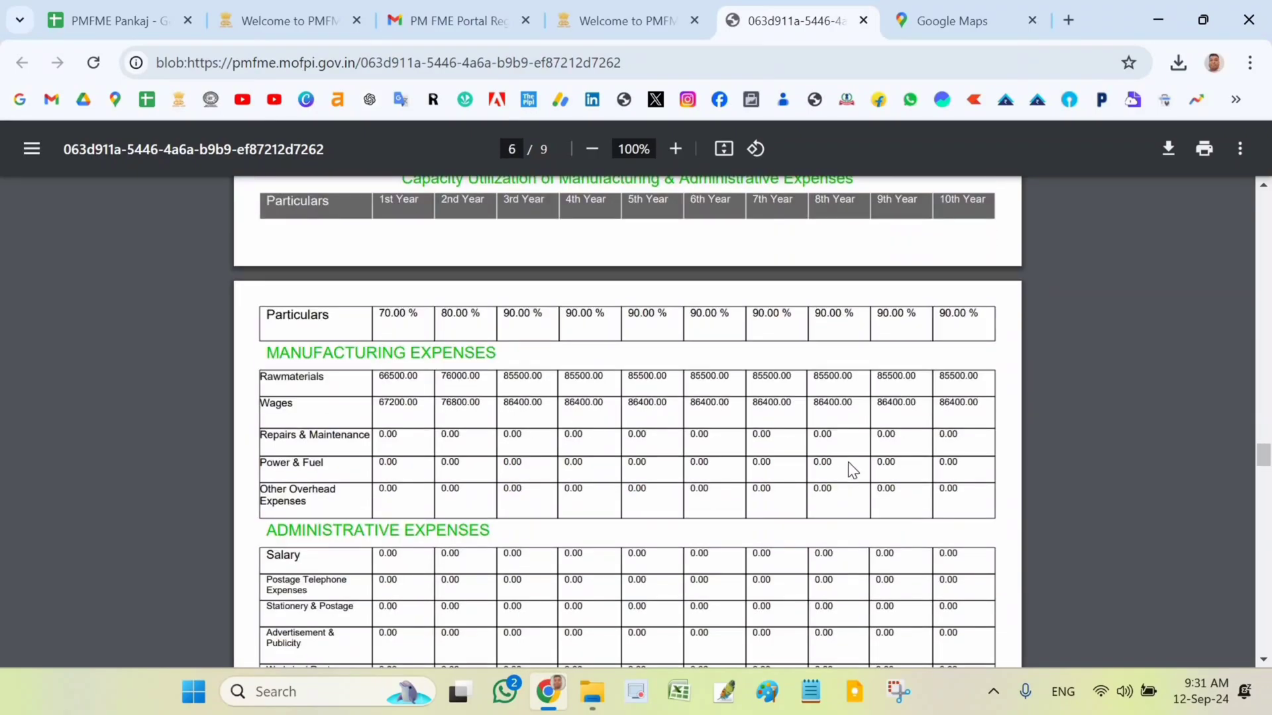
pyautogui.scroll(-1, 468, 374)
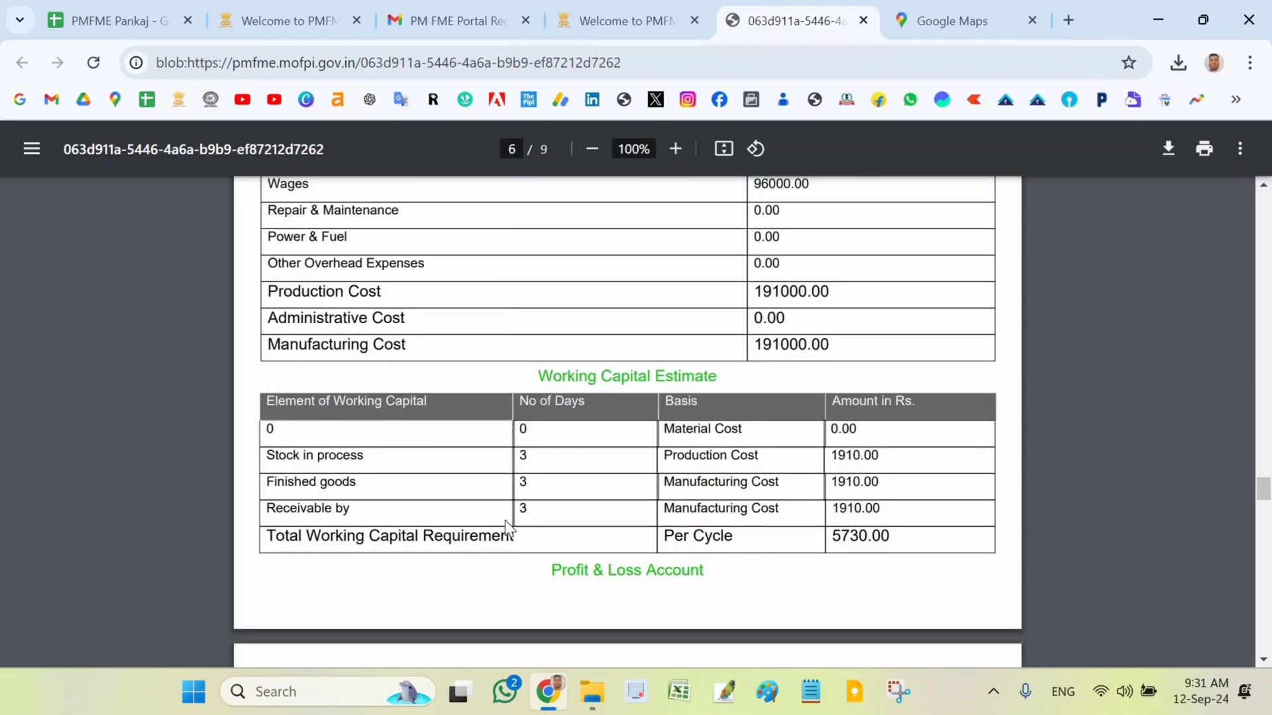
pyautogui.scroll(-2, 908, 371)
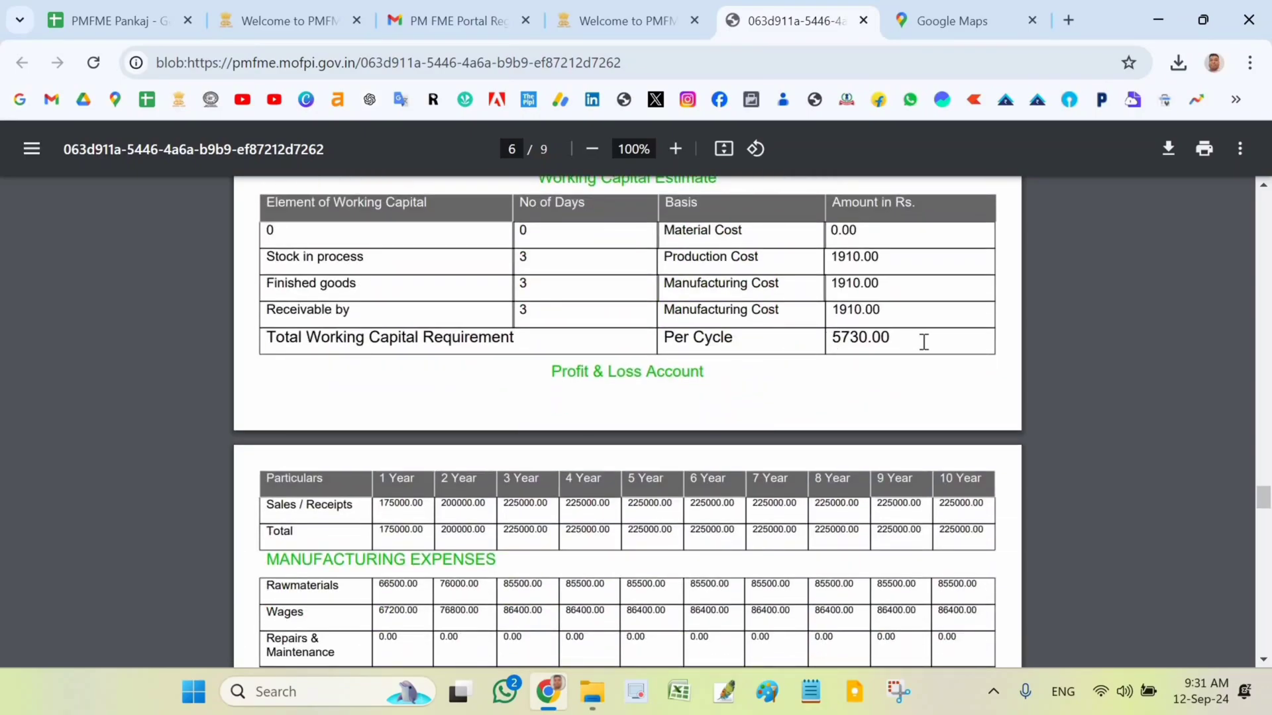
pyautogui.moveTo(923, 341); pyautogui.dragTo(923, 343)
pyautogui.scroll(15, 890, 391)
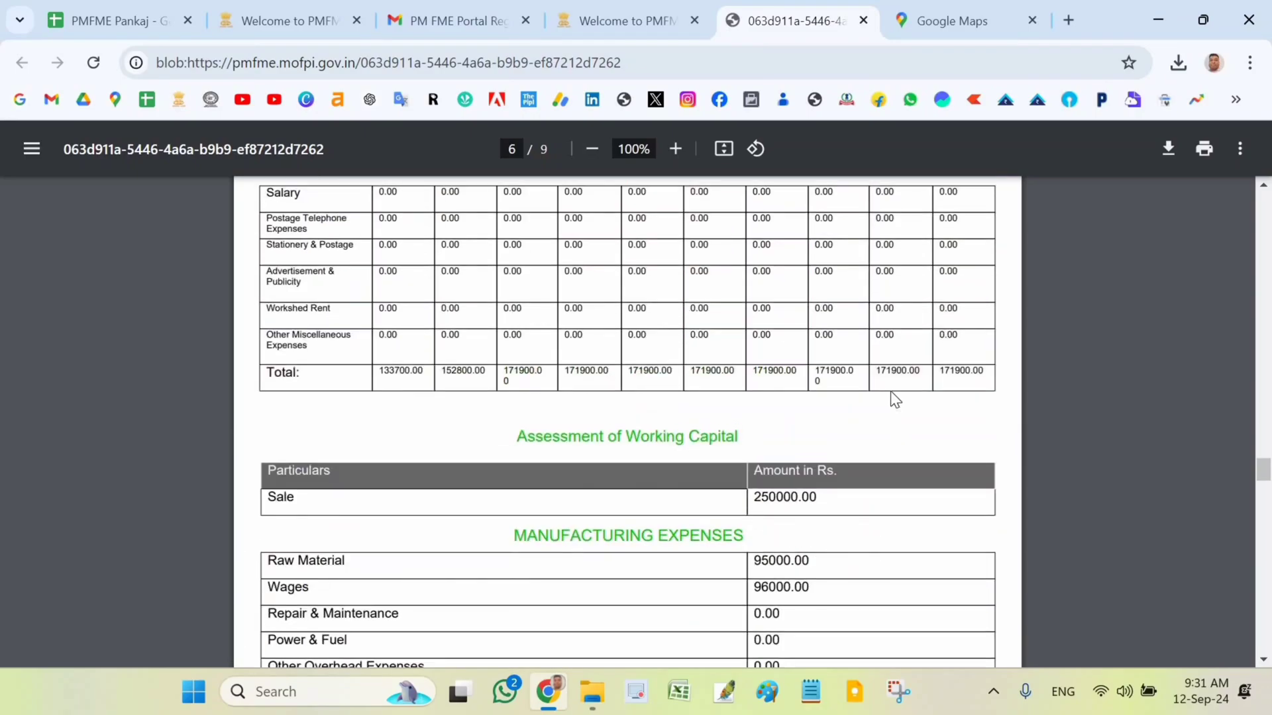
pyautogui.scroll(3, 876, 396)
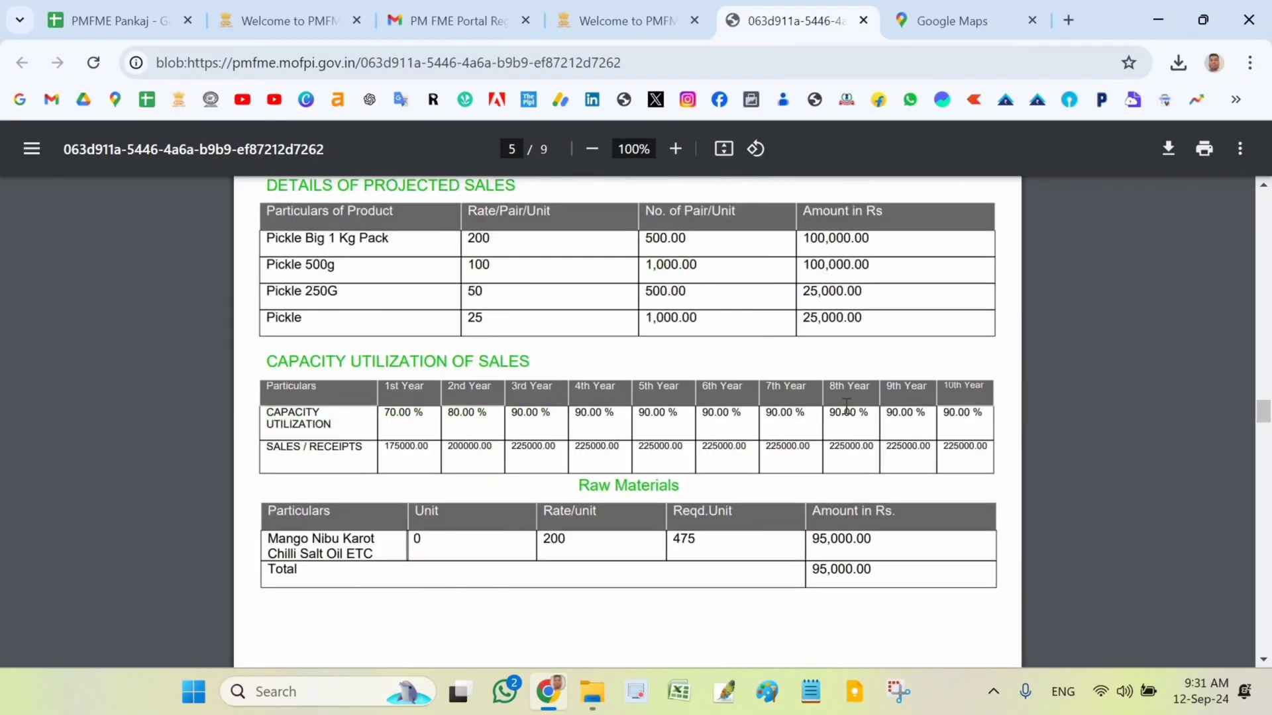
pyautogui.scroll(-15, 740, 402)
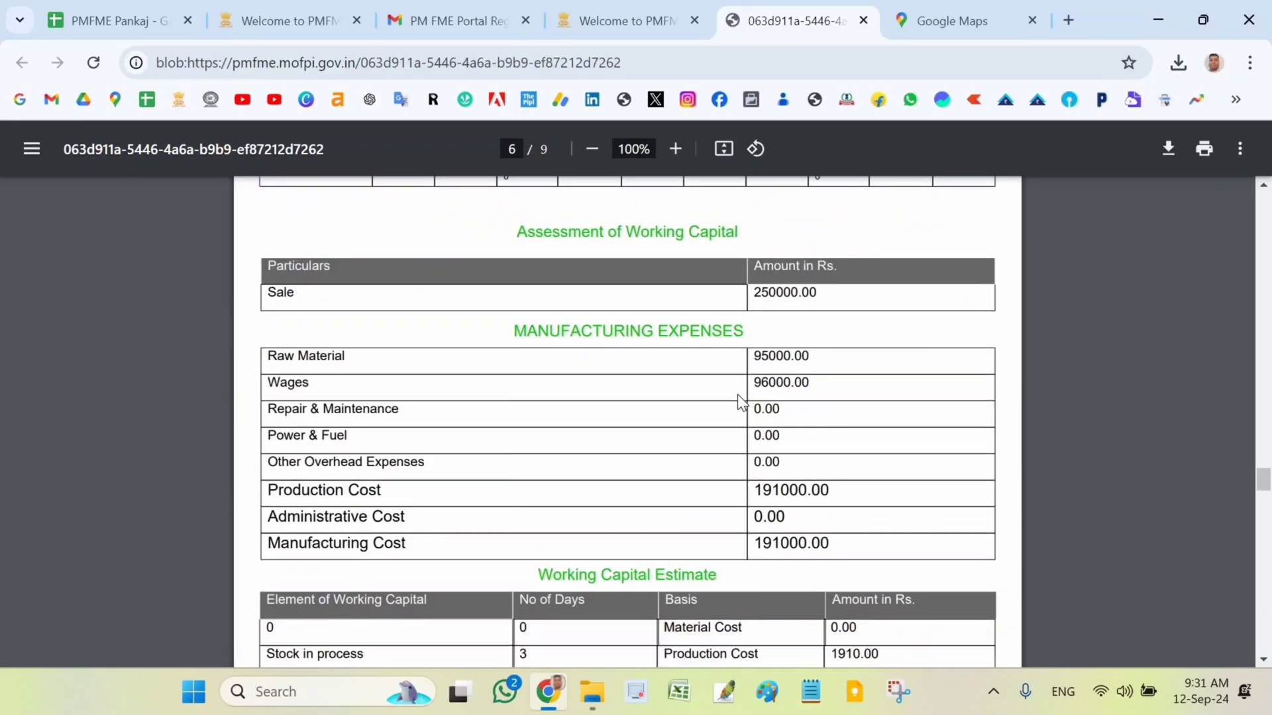
# Examine the yearly Net Profit Ratio figures in the report's Break Even Point and Ratio Analysis table
pyautogui.scroll(-20, 737, 395)
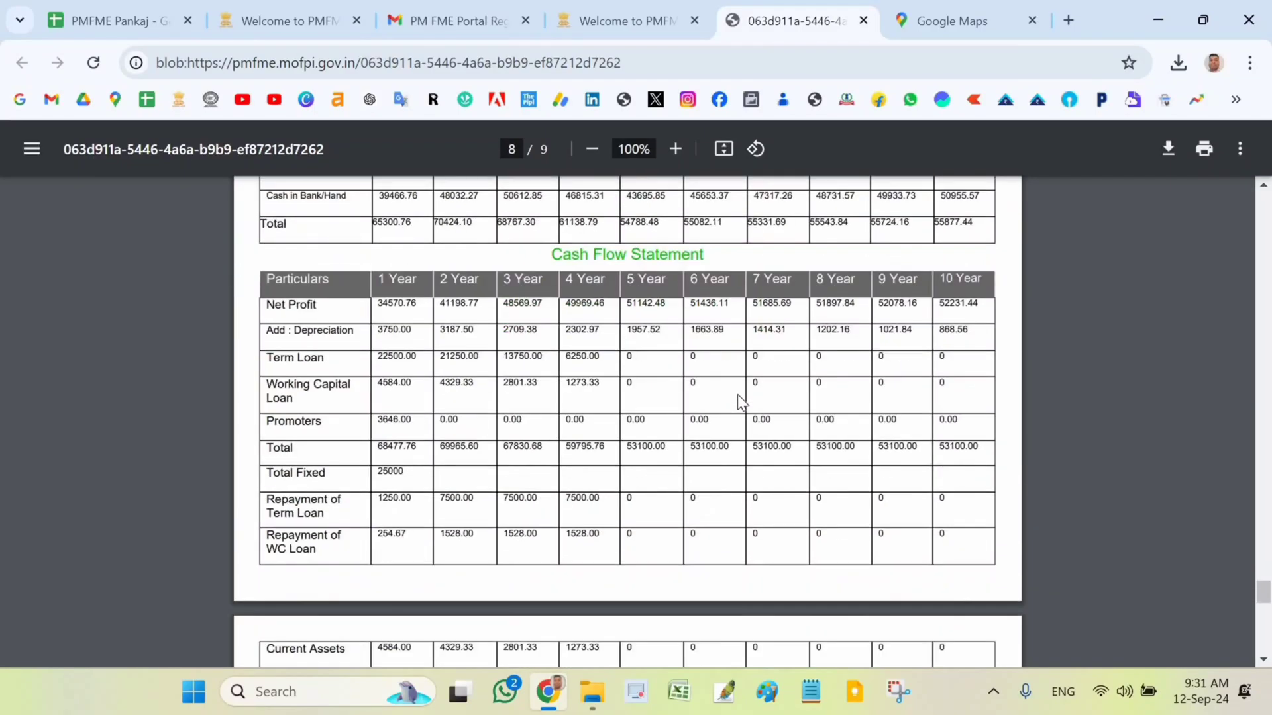
pyautogui.scroll(-12, 737, 395)
pyautogui.scroll(3, 588, 386)
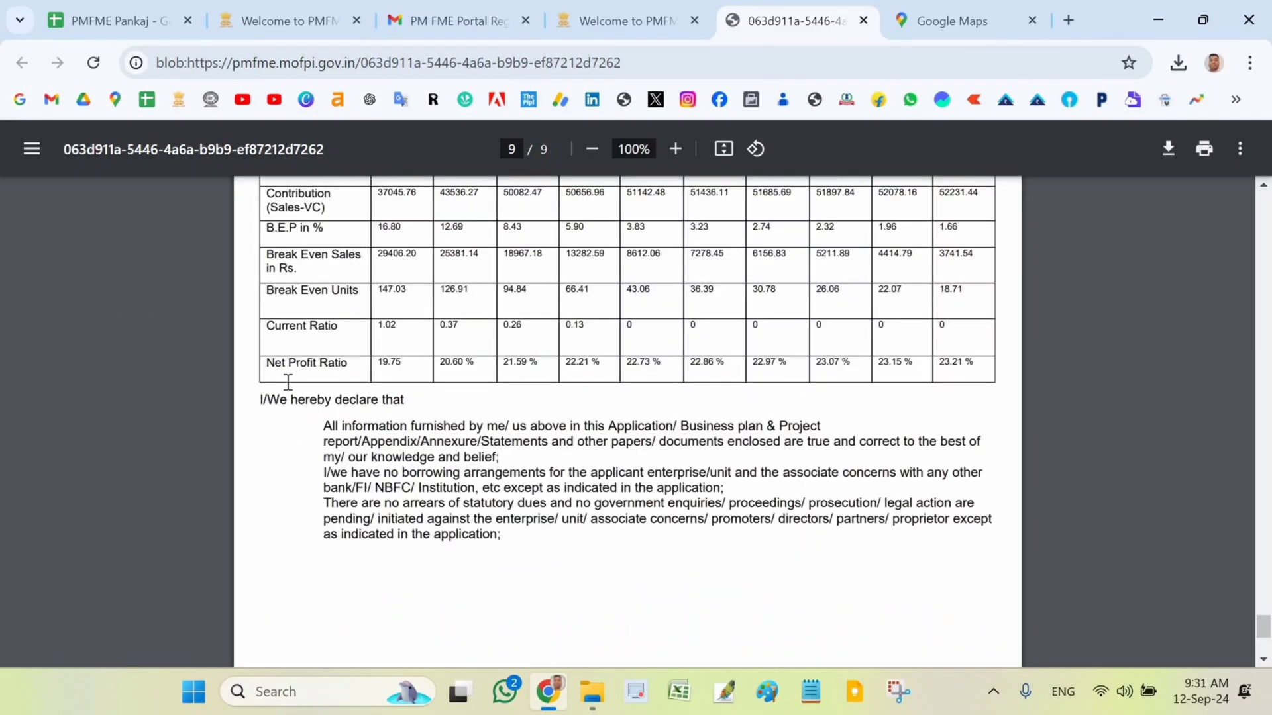
pyautogui.moveTo(269, 366); pyautogui.dragTo(404, 367)
pyautogui.doubleClick(404, 368)
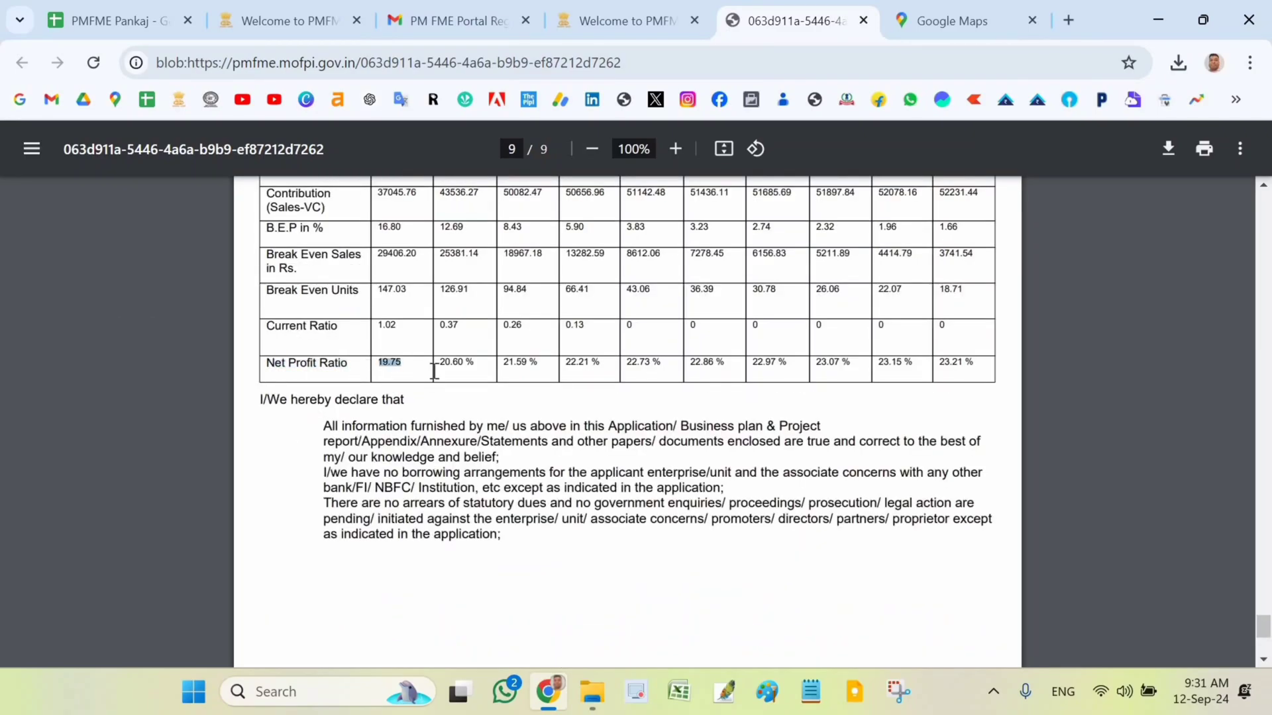
pyautogui.doubleClick(477, 366)
pyautogui.click(538, 369)
pyautogui.doubleClick(538, 368)
pyautogui.doubleClick(878, 369)
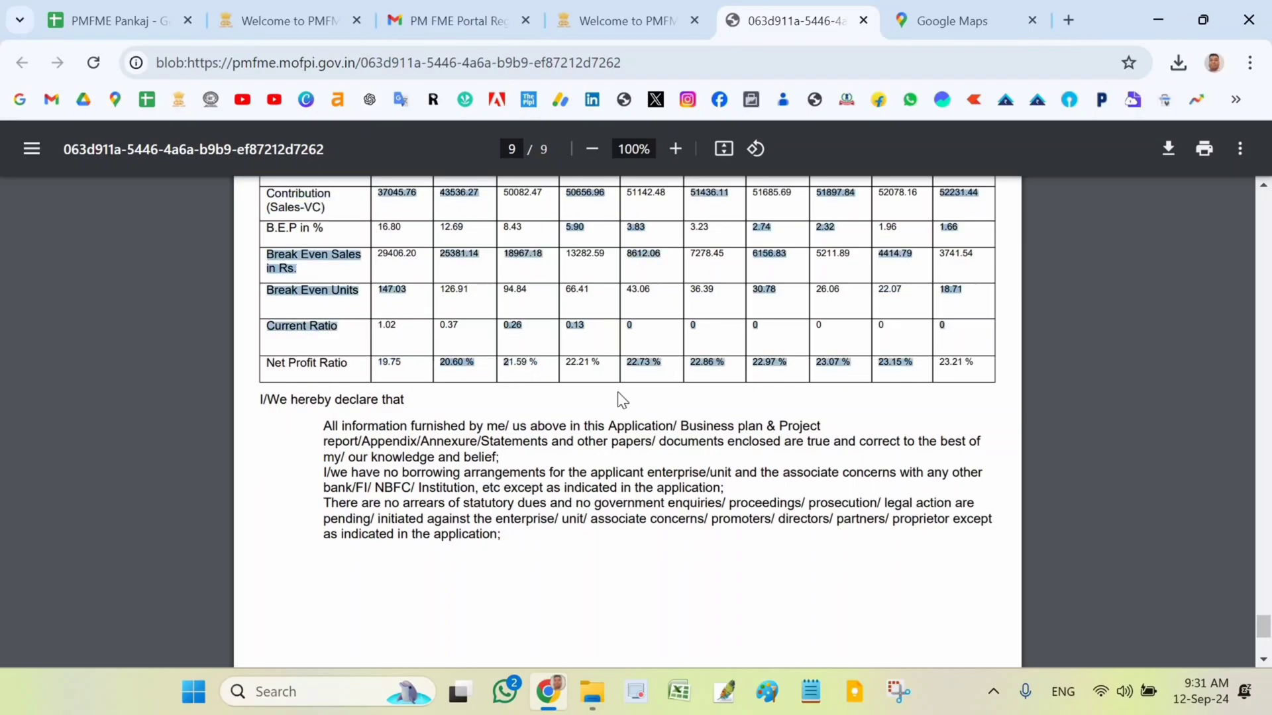
pyautogui.click(375, 392)
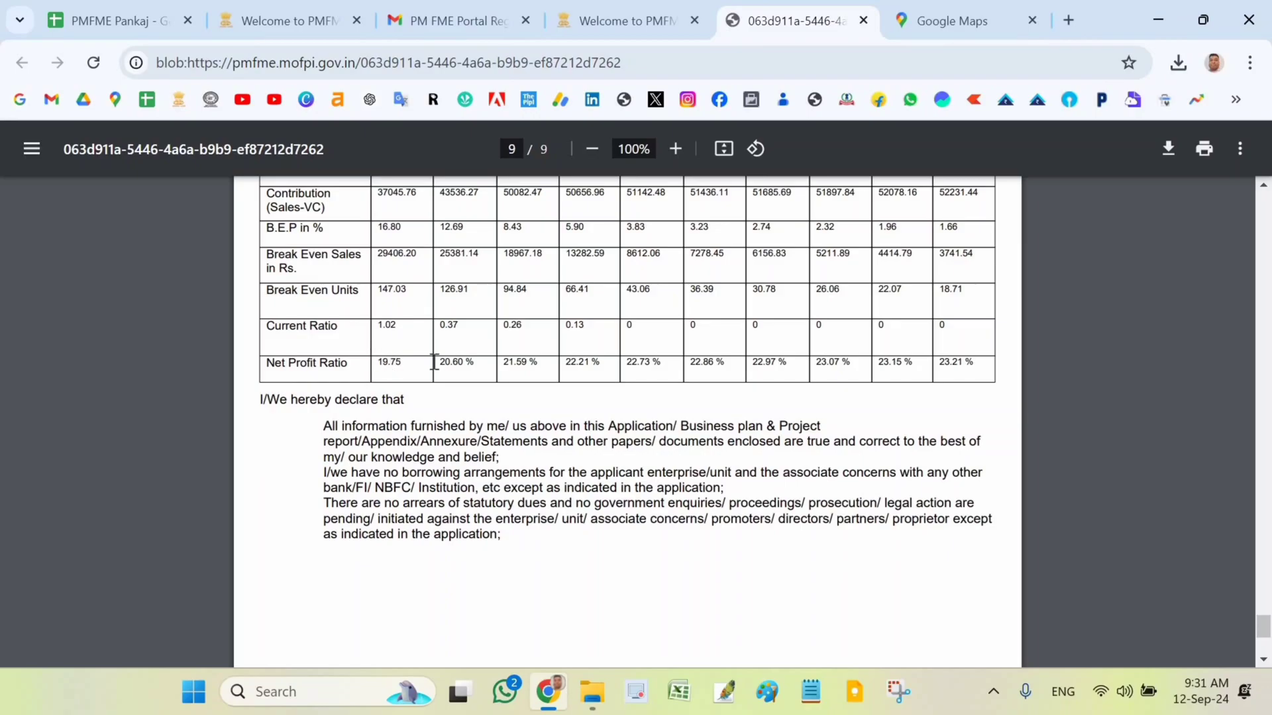
pyautogui.moveTo(433, 363); pyautogui.dragTo(396, 368)
pyautogui.click(395, 368)
# Review the Cash Flow Statement and balance sheet tables, and examine the Average D.S.C.R figures
pyautogui.scroll(2, 490, 530)
pyautogui.scroll(8, 477, 525)
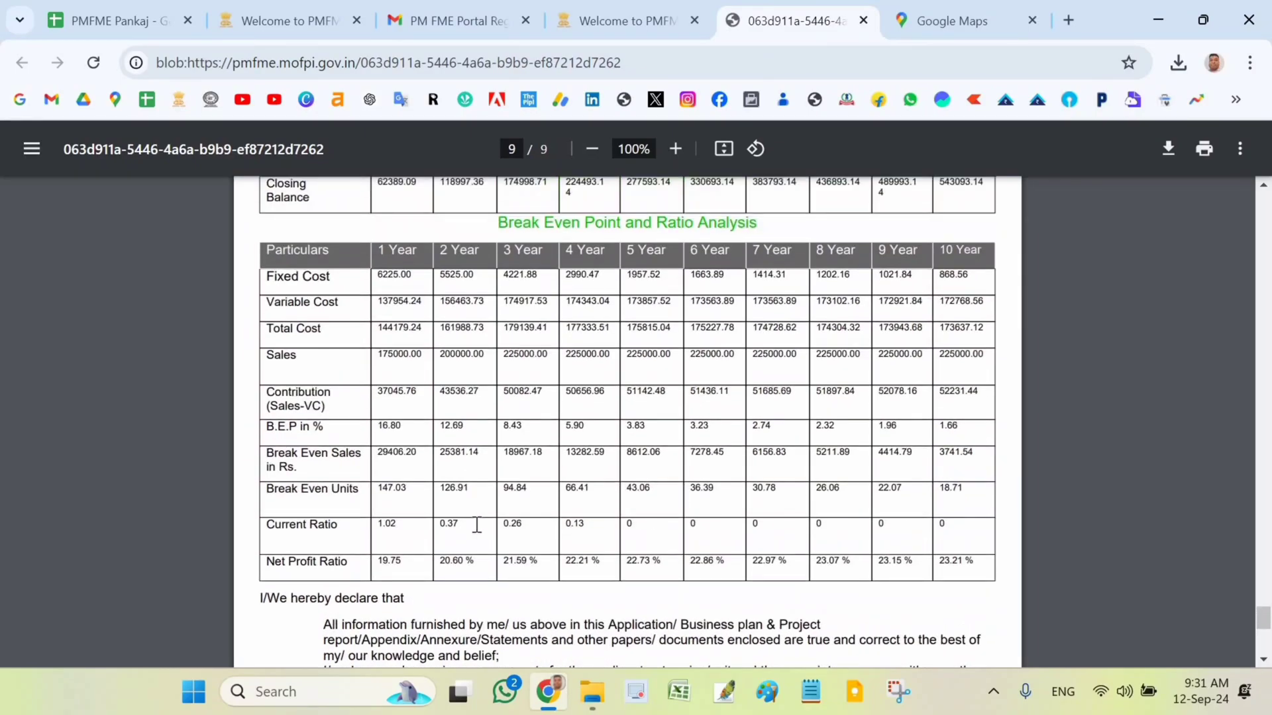
pyautogui.scroll(5, 477, 525)
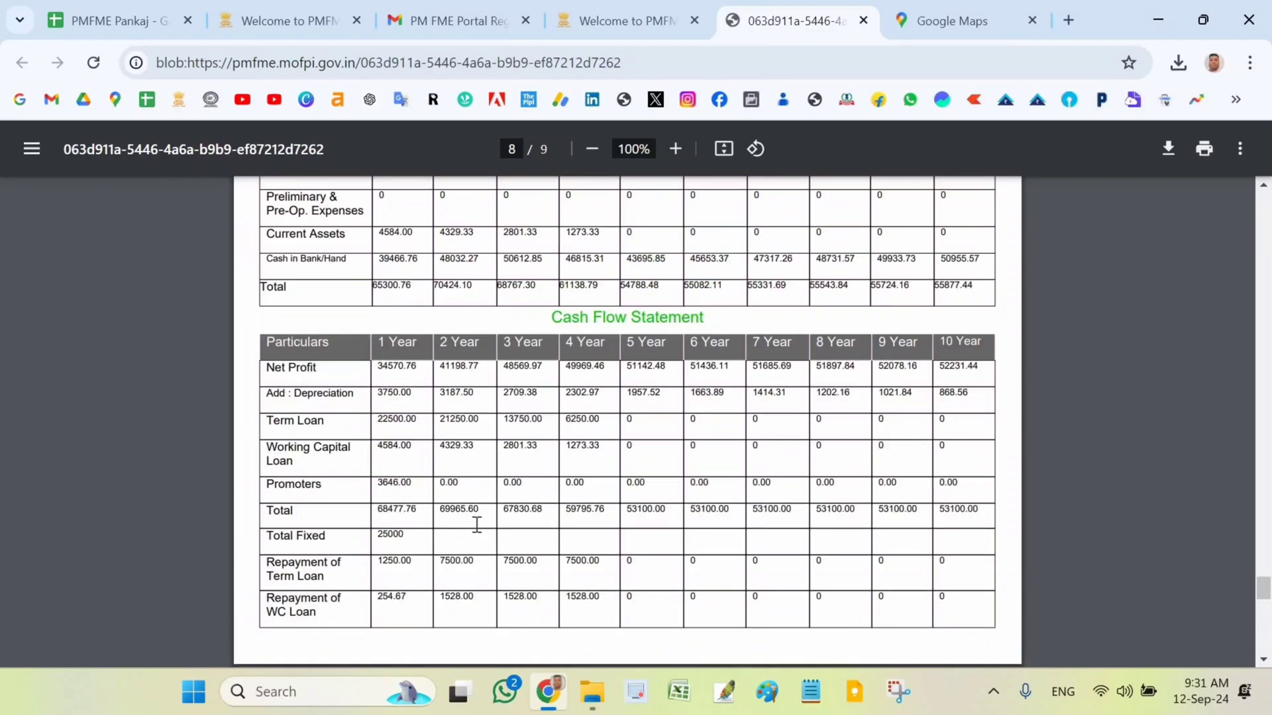
pyautogui.scroll(7, 477, 525)
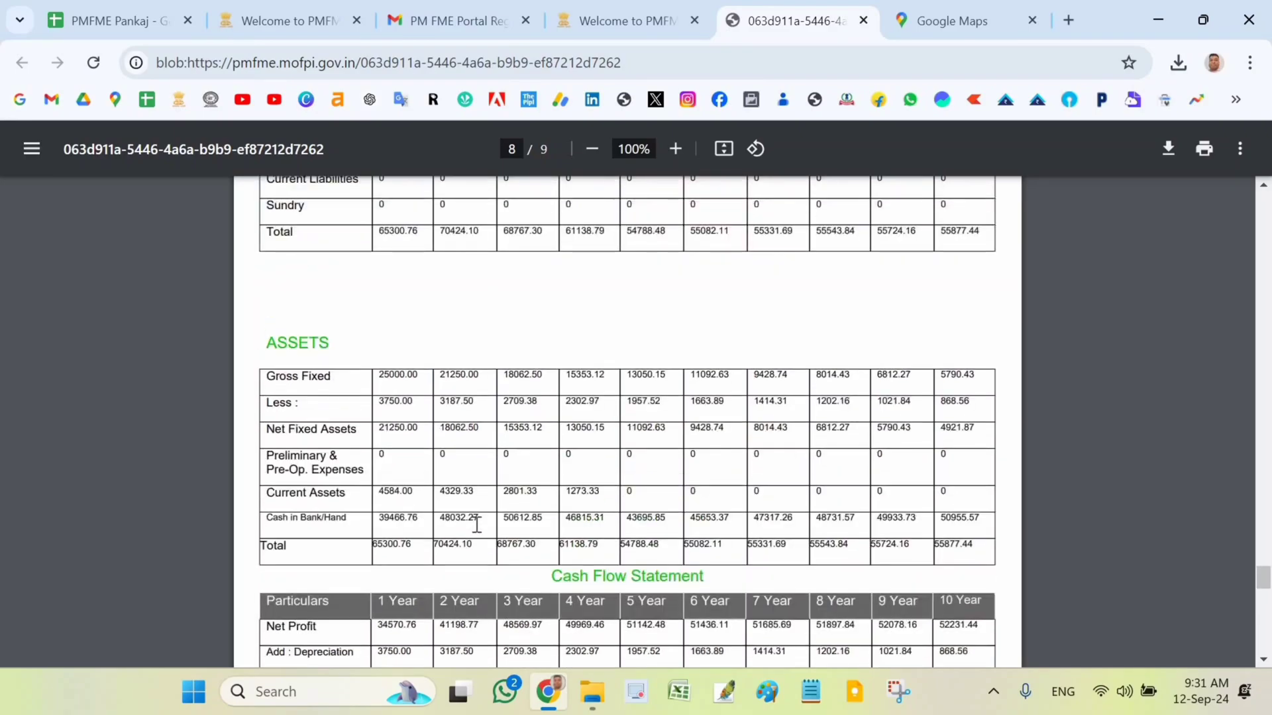
pyautogui.scroll(3, 477, 525)
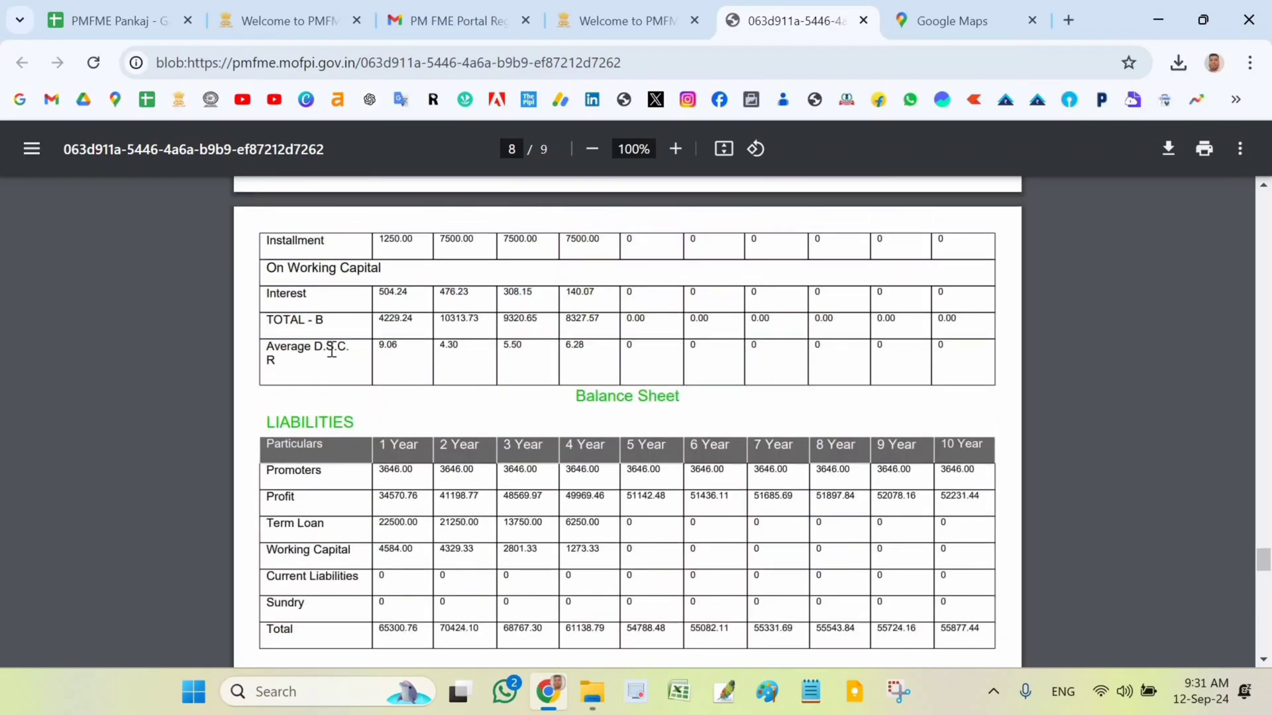
pyautogui.moveTo(268, 348); pyautogui.dragTo(385, 358)
pyautogui.click(404, 349)
pyautogui.moveTo(501, 350); pyautogui.dragTo(596, 354)
# Review the debt service, profit and loss, and expense tables, and check the Total Working Capital Requirement per cycle
pyautogui.scroll(4, 782, 534)
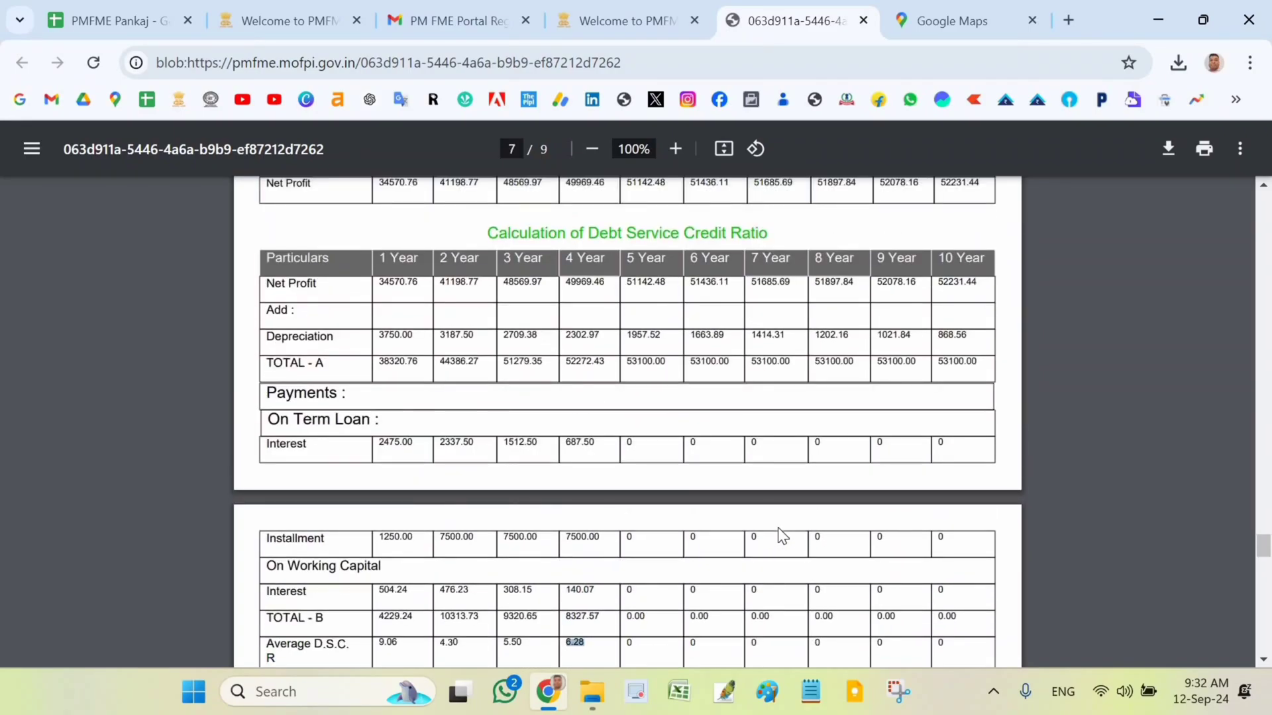
pyautogui.scroll(5, 771, 522)
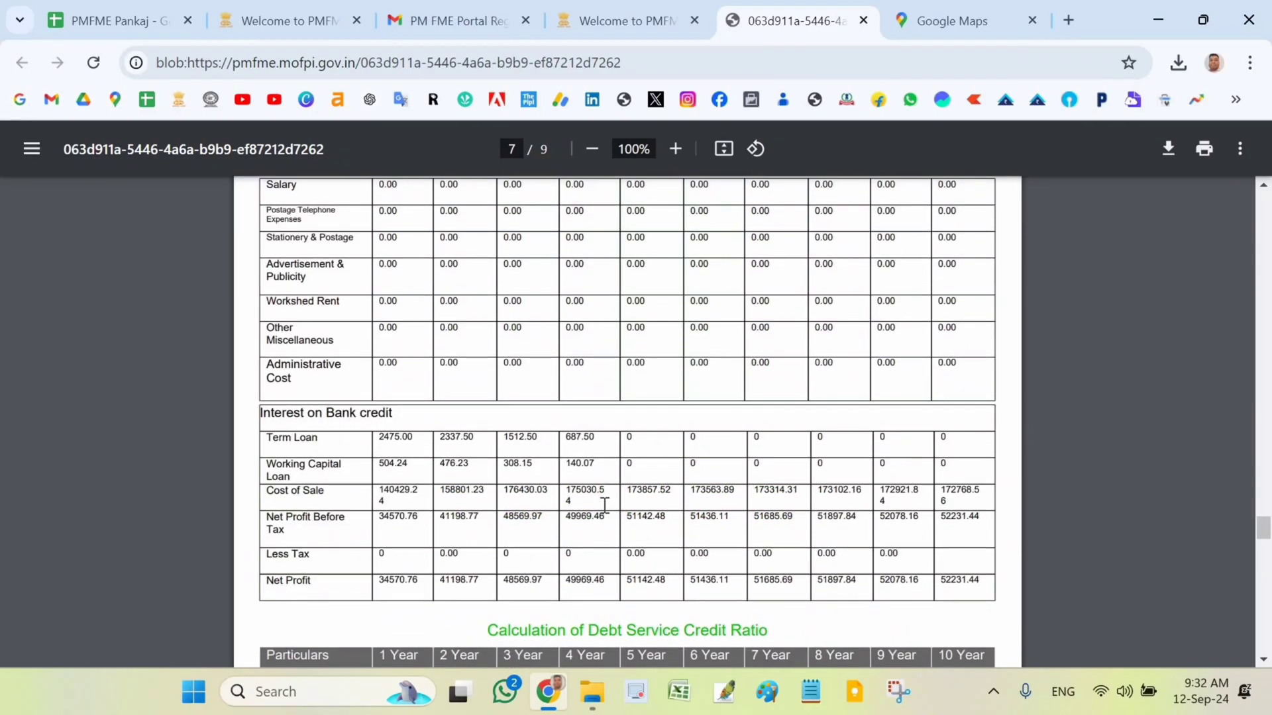
pyautogui.scroll(4, 605, 505)
pyautogui.scroll(8, 628, 493)
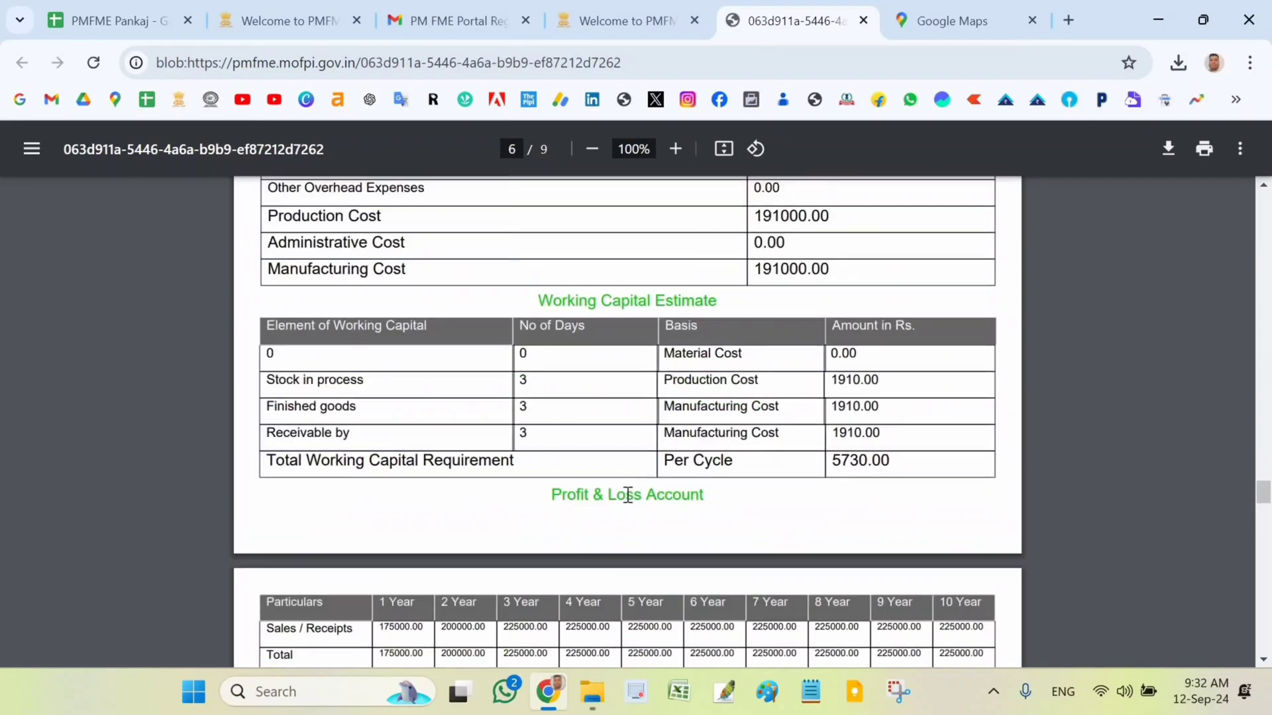
pyautogui.scroll(7, 789, 560)
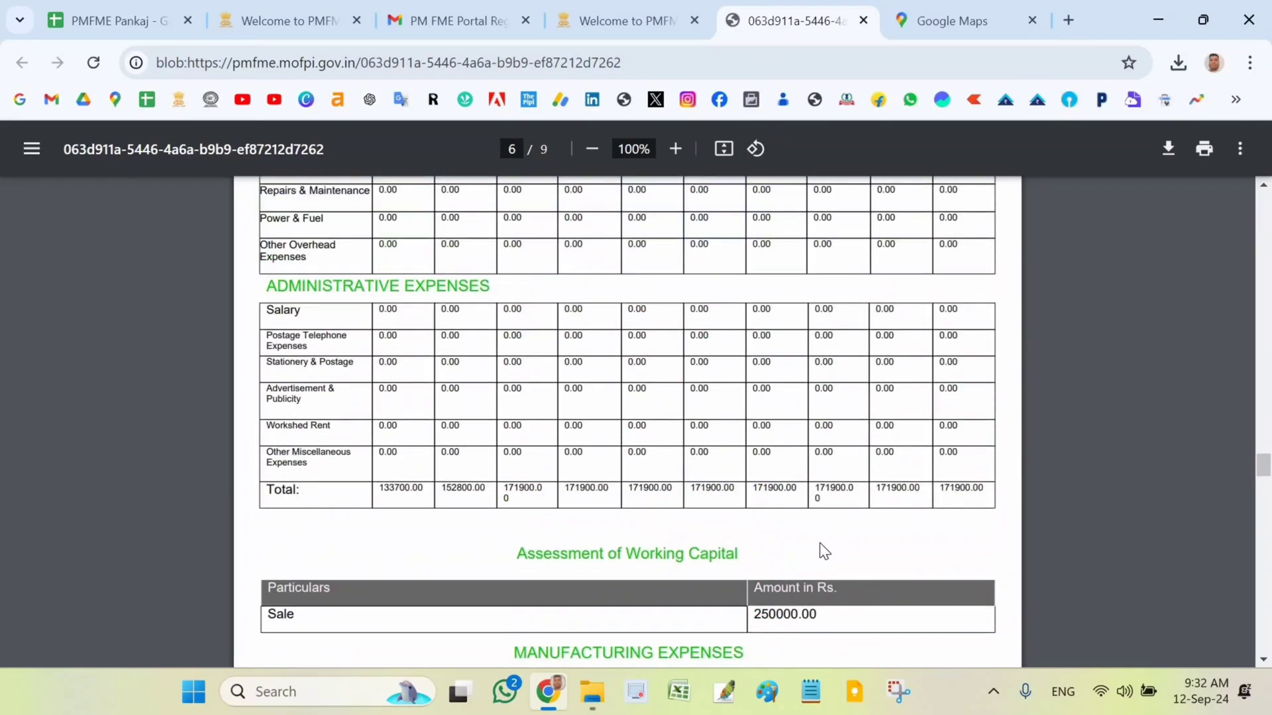
pyautogui.scroll(-9, 375, 391)
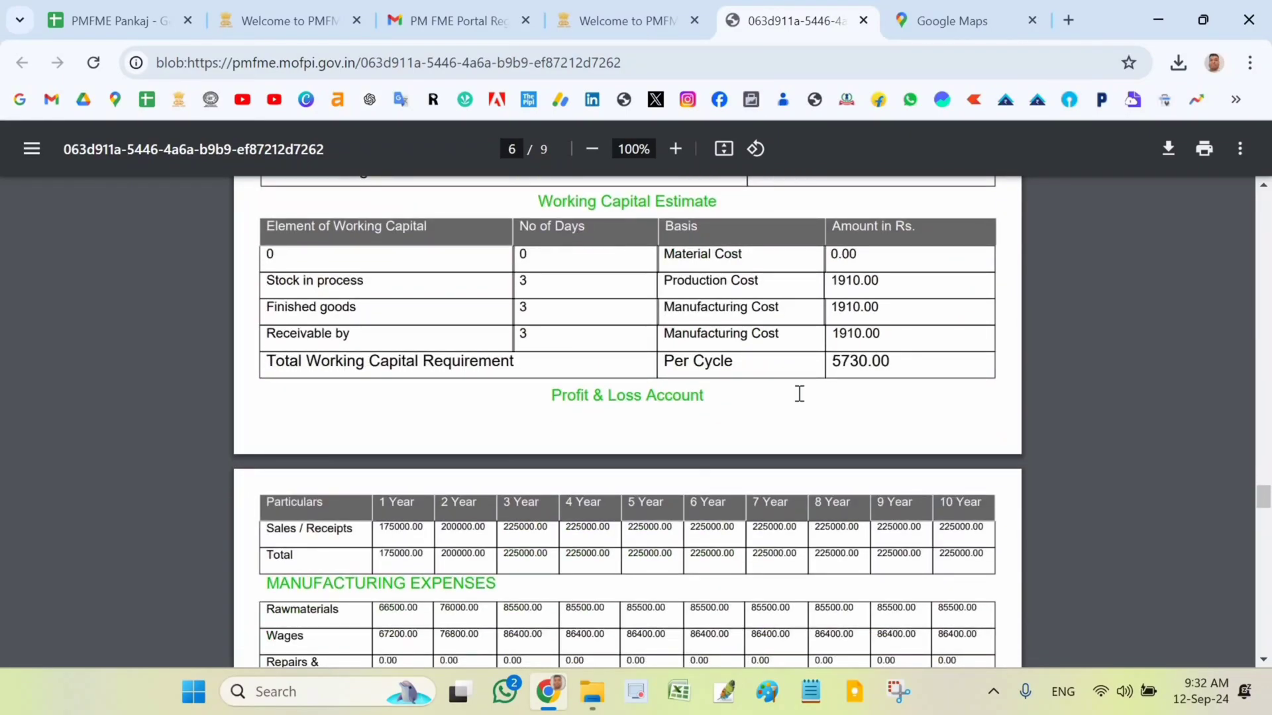
pyautogui.moveTo(857, 367); pyautogui.dragTo(829, 362)
pyautogui.click(830, 362)
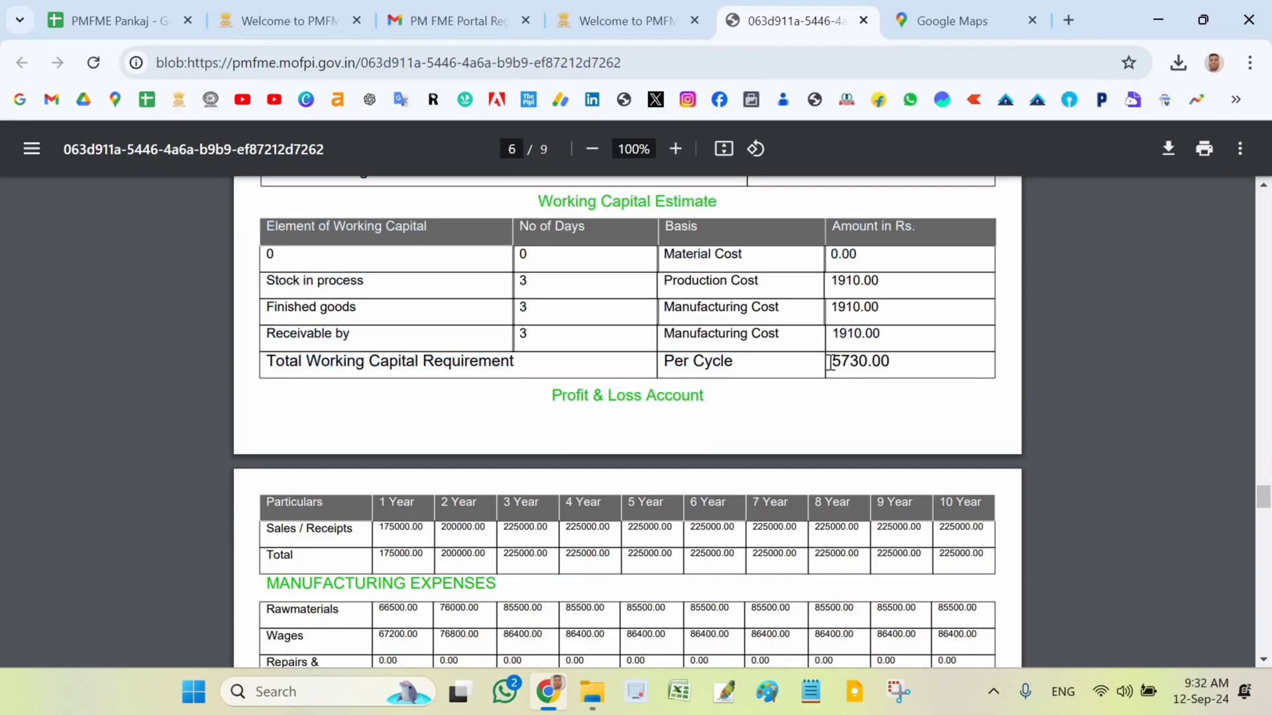
pyautogui.doubleClick(936, 365)
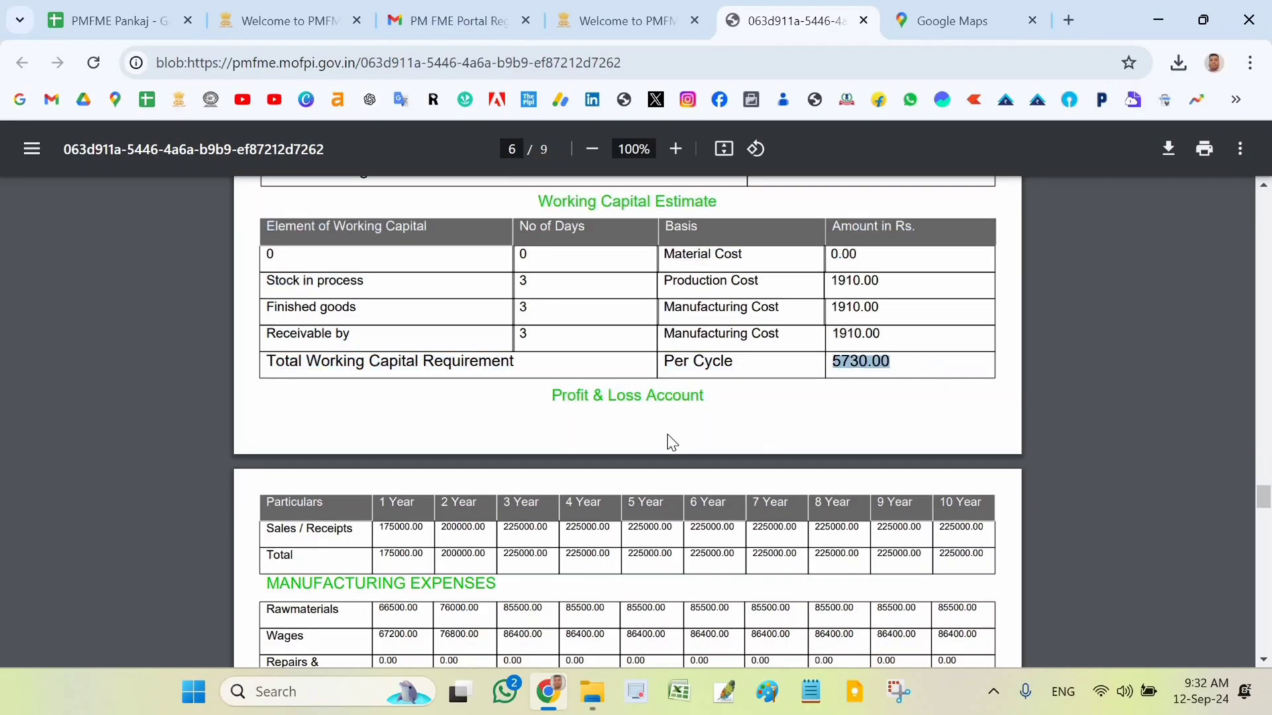
pyautogui.scroll(15, 666, 434)
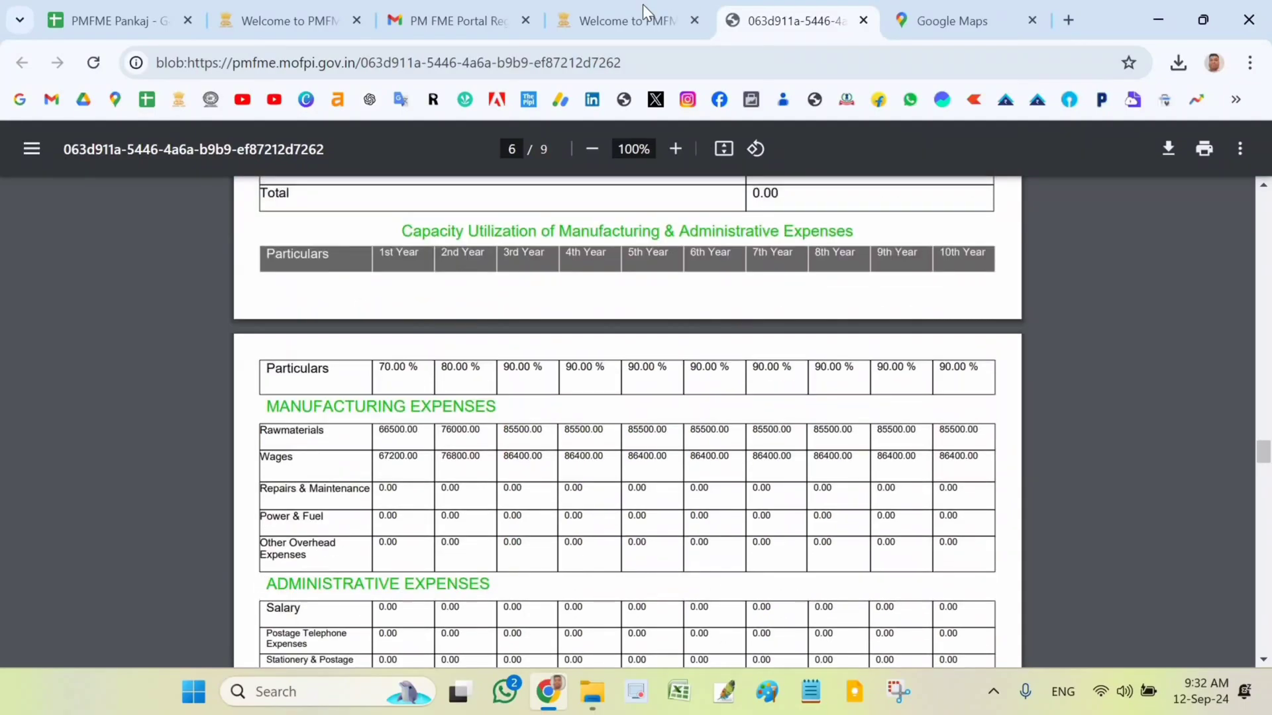
# Return to the PMFME portal and open the Proposed Financial Details of the online application
pyautogui.click(642, 4)
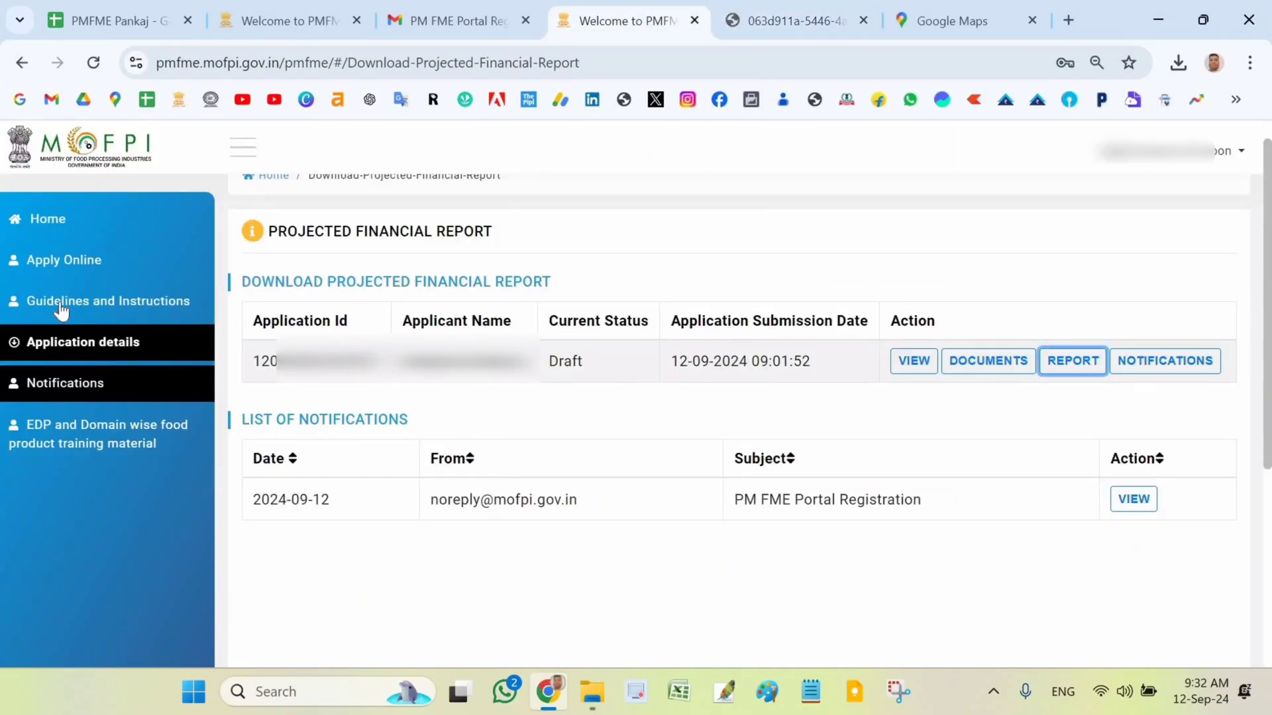
pyautogui.click(86, 260)
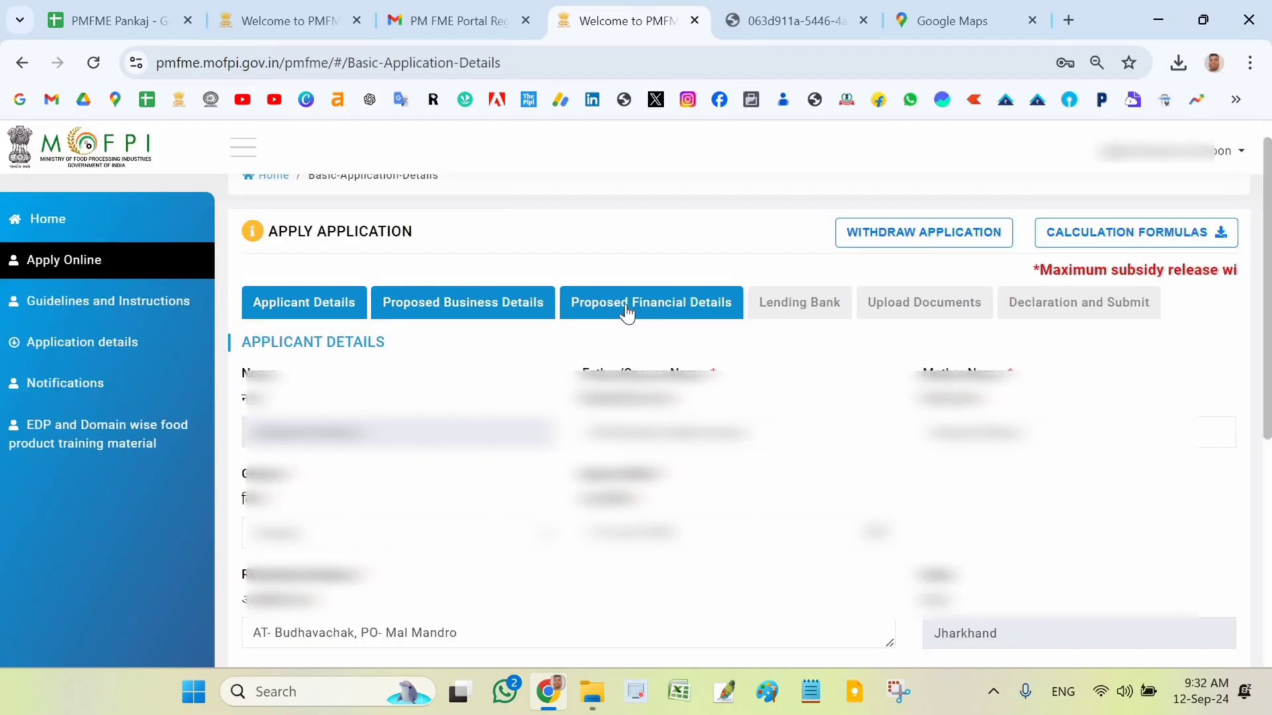
pyautogui.click(664, 310)
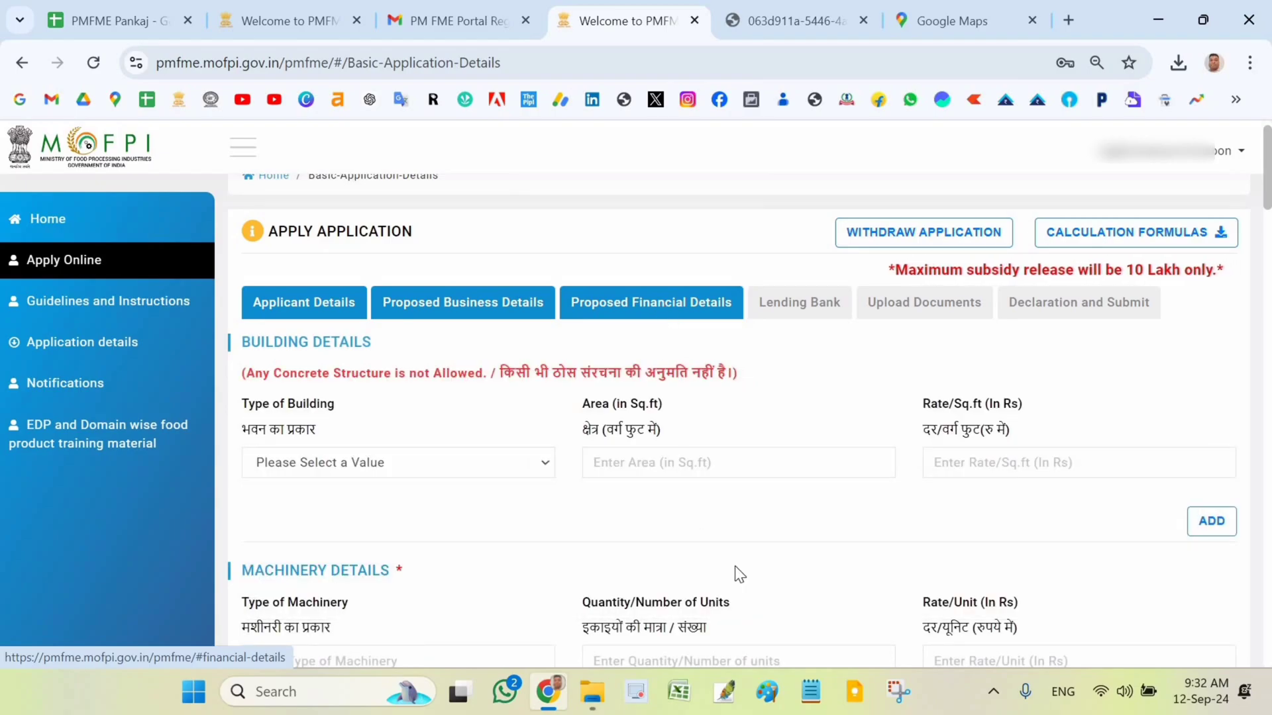
# Set the working capital requirements to 5 days for Stock In Process, 7 for Finished Goods and 7 for Receivable By
pyautogui.scroll(-15, 738, 573)
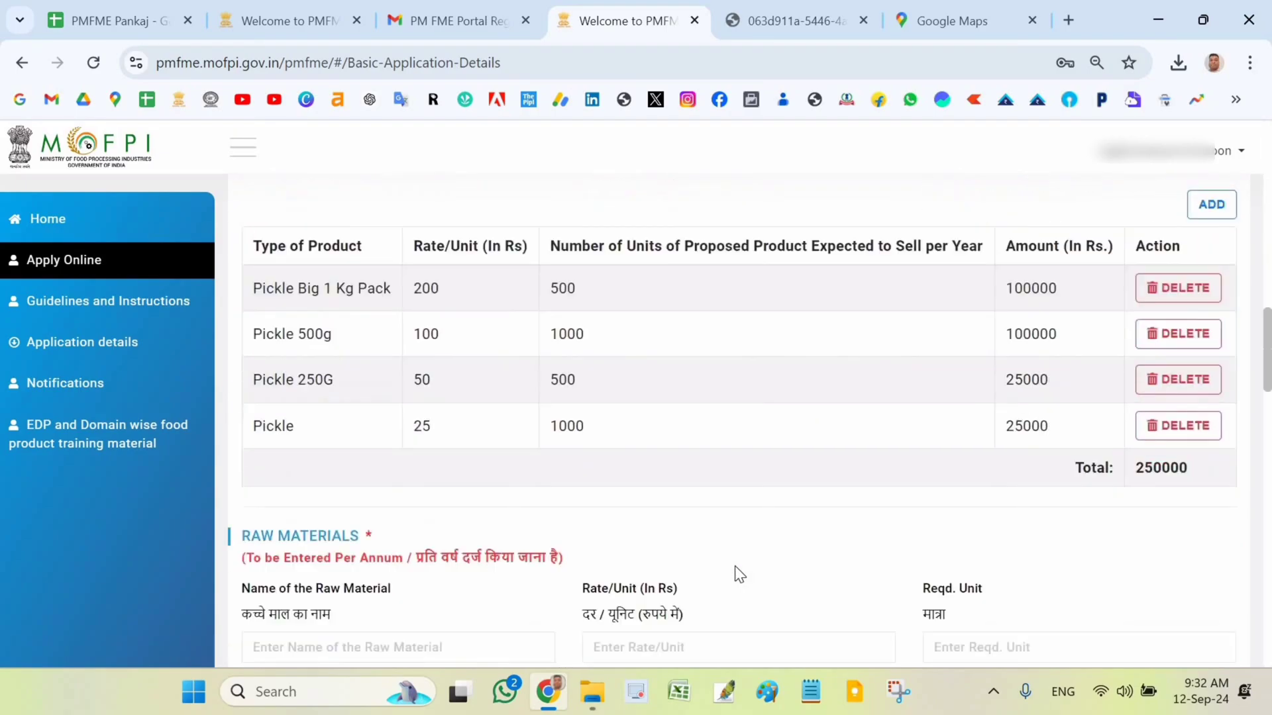
pyautogui.scroll(-12, 739, 574)
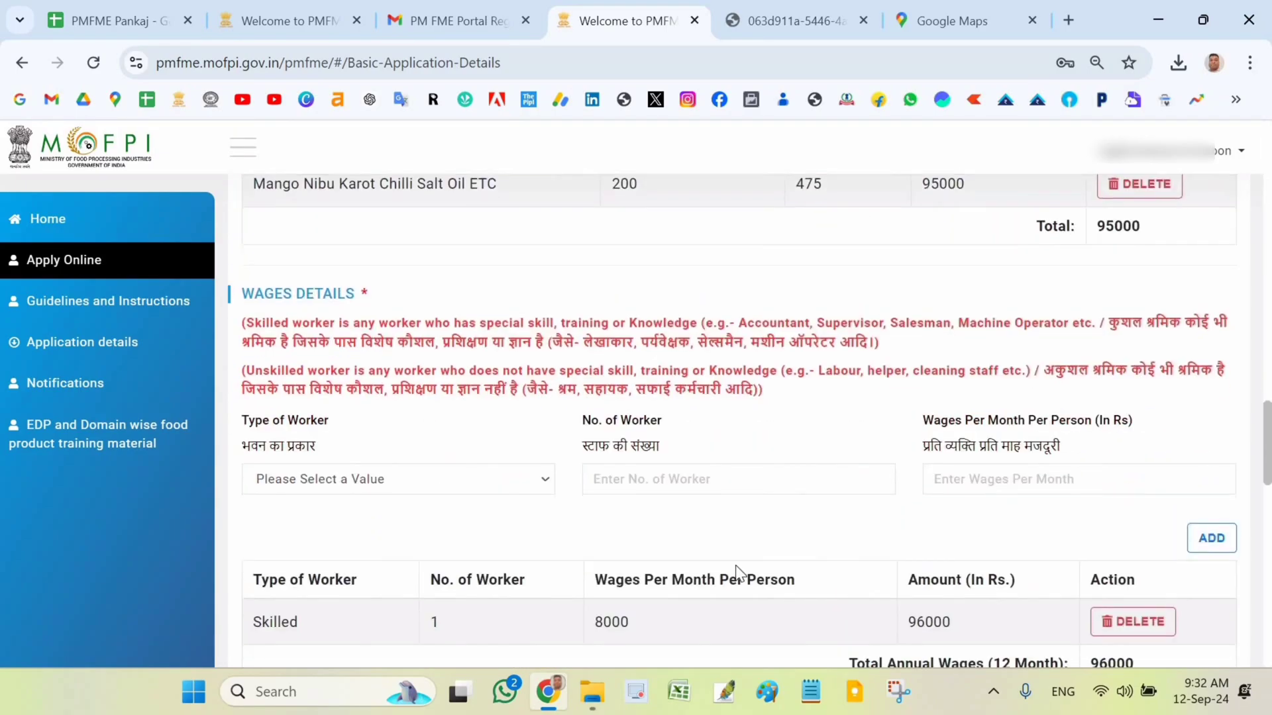
pyautogui.scroll(-4, 735, 565)
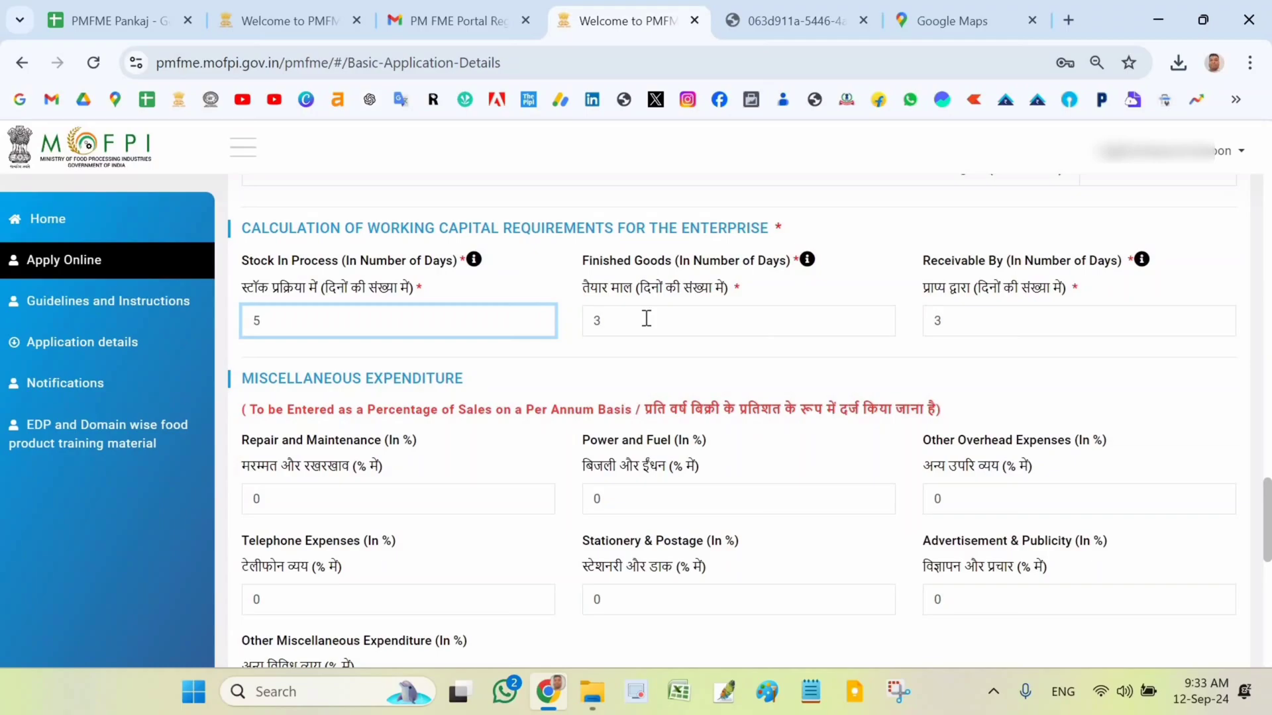
pyautogui.click(646, 318)
pyautogui.write('7')
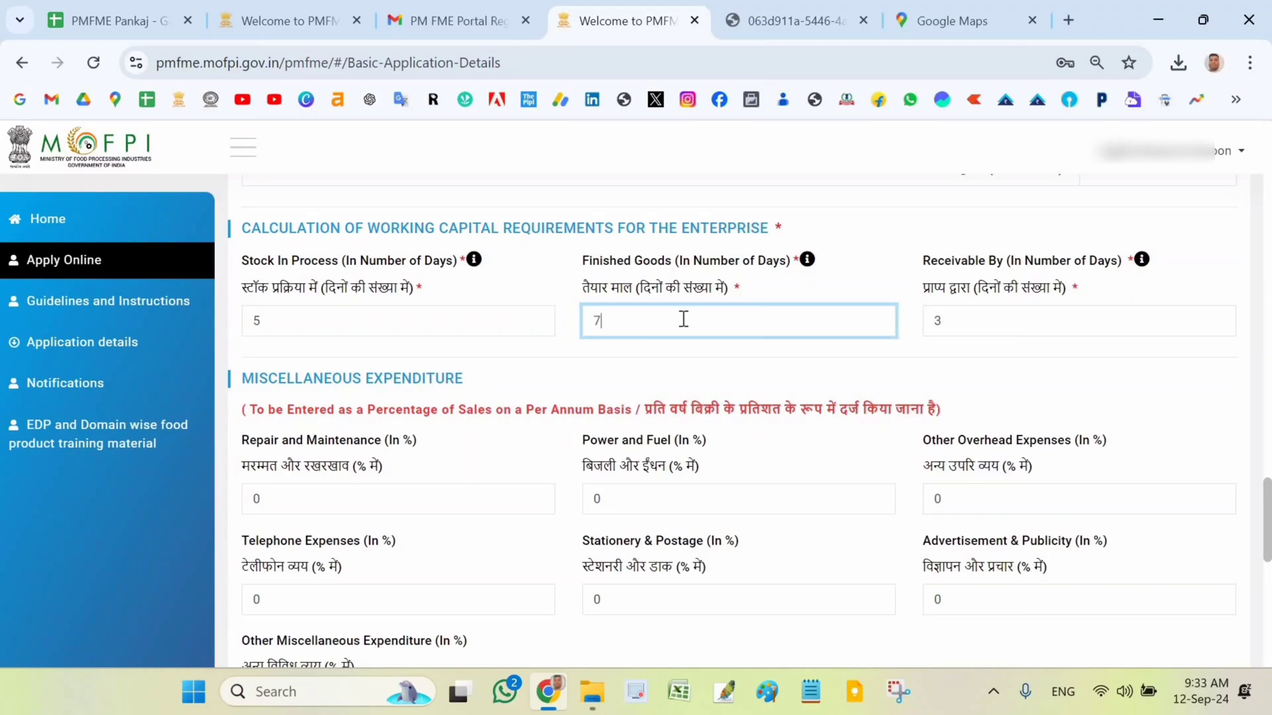
pyautogui.click(993, 323)
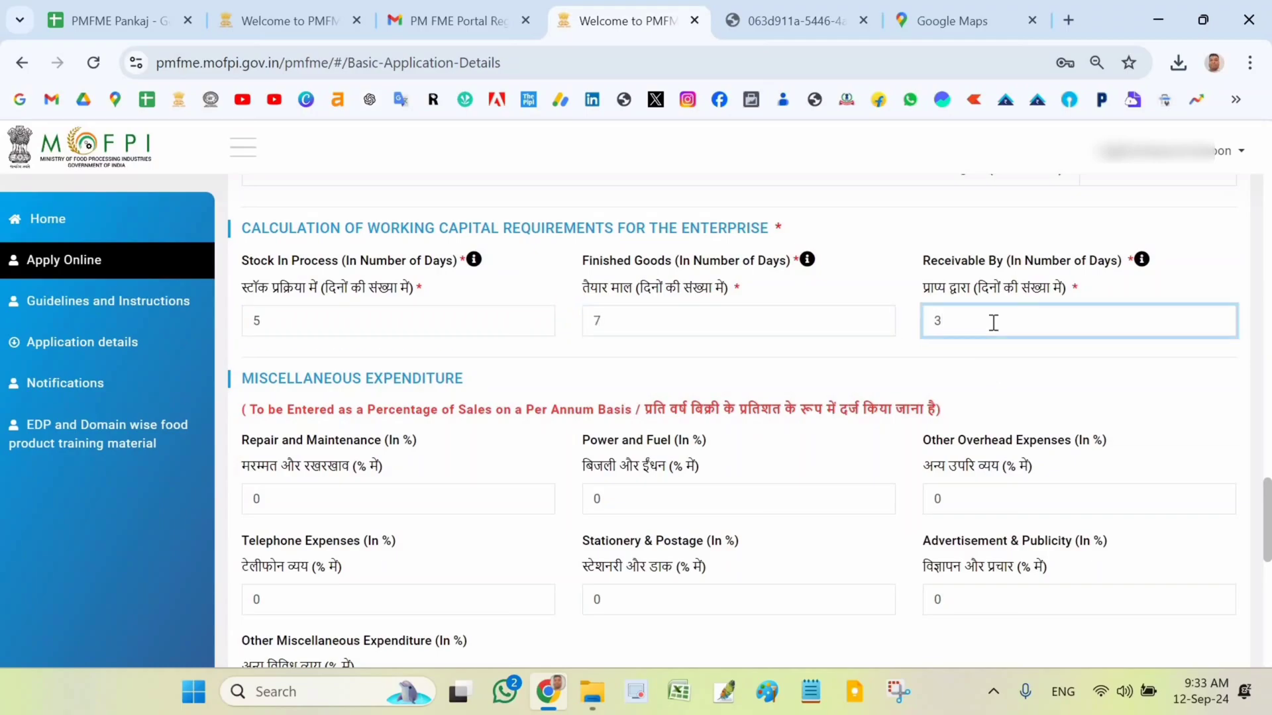
pyautogui.write('7')
pyautogui.click(1056, 390)
# Save the Proposed Financial Details form without changing the miscellaneous expenditure, depreciation or other details
pyautogui.scroll(-4, 1013, 503)
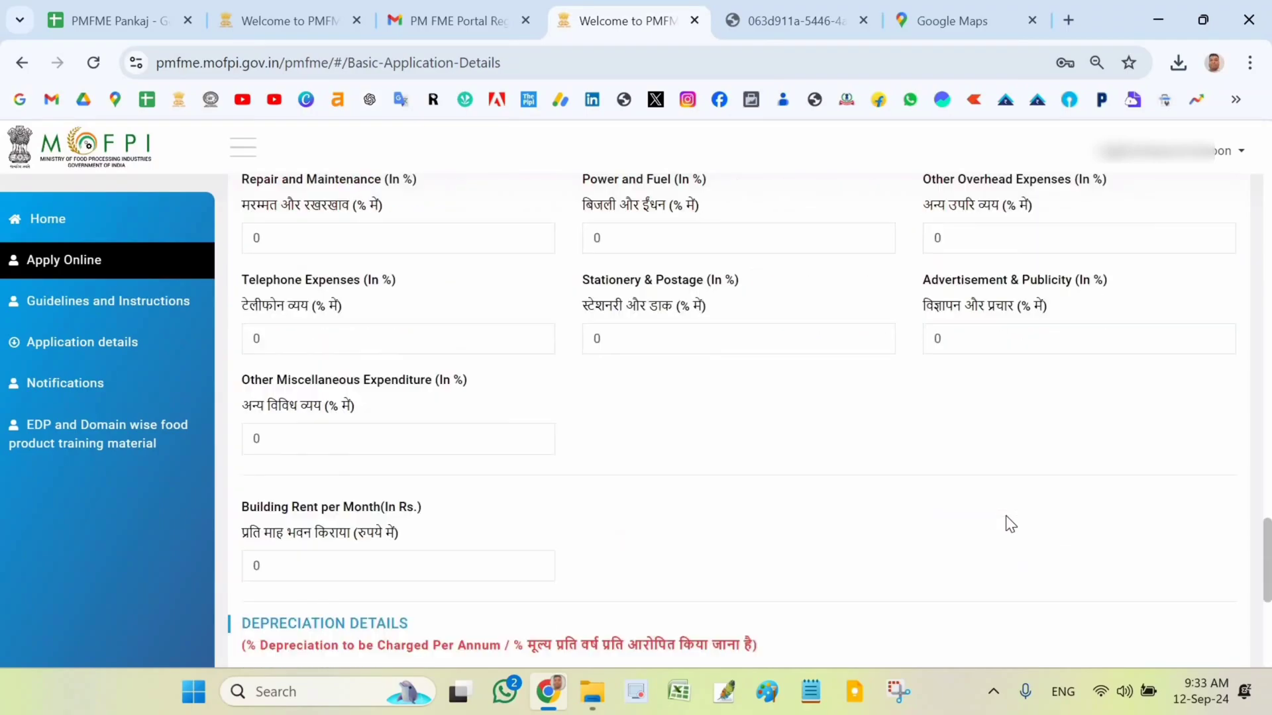
pyautogui.scroll(-6, 1010, 523)
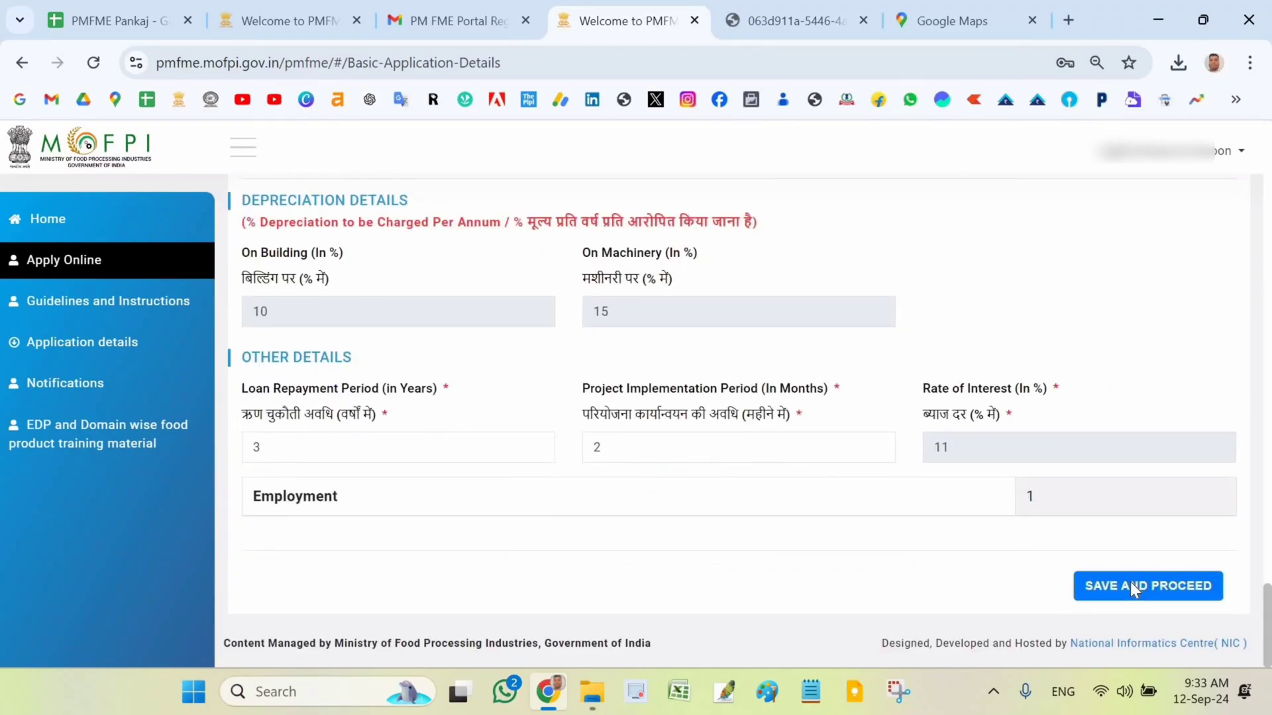
pyautogui.click(1130, 582)
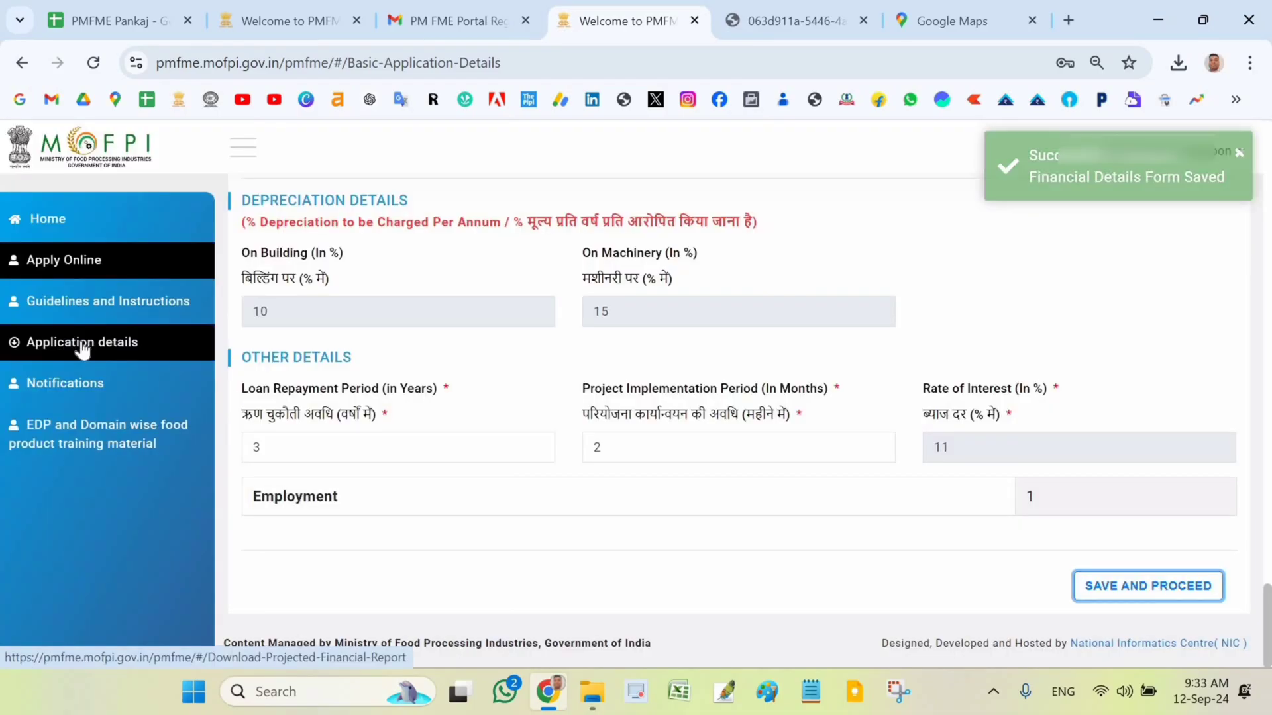
# Generate the draft application's updated Projected Financial Report from the application details
pyautogui.click(81, 339)
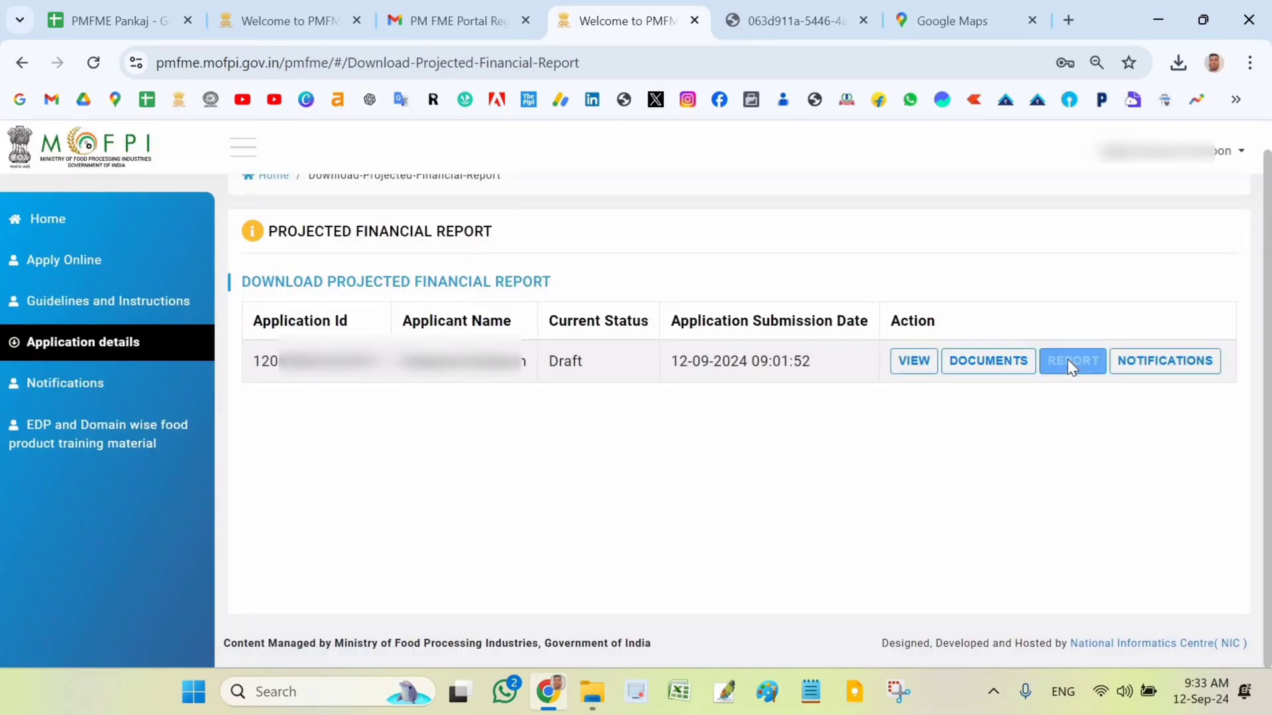
pyautogui.click(1068, 364)
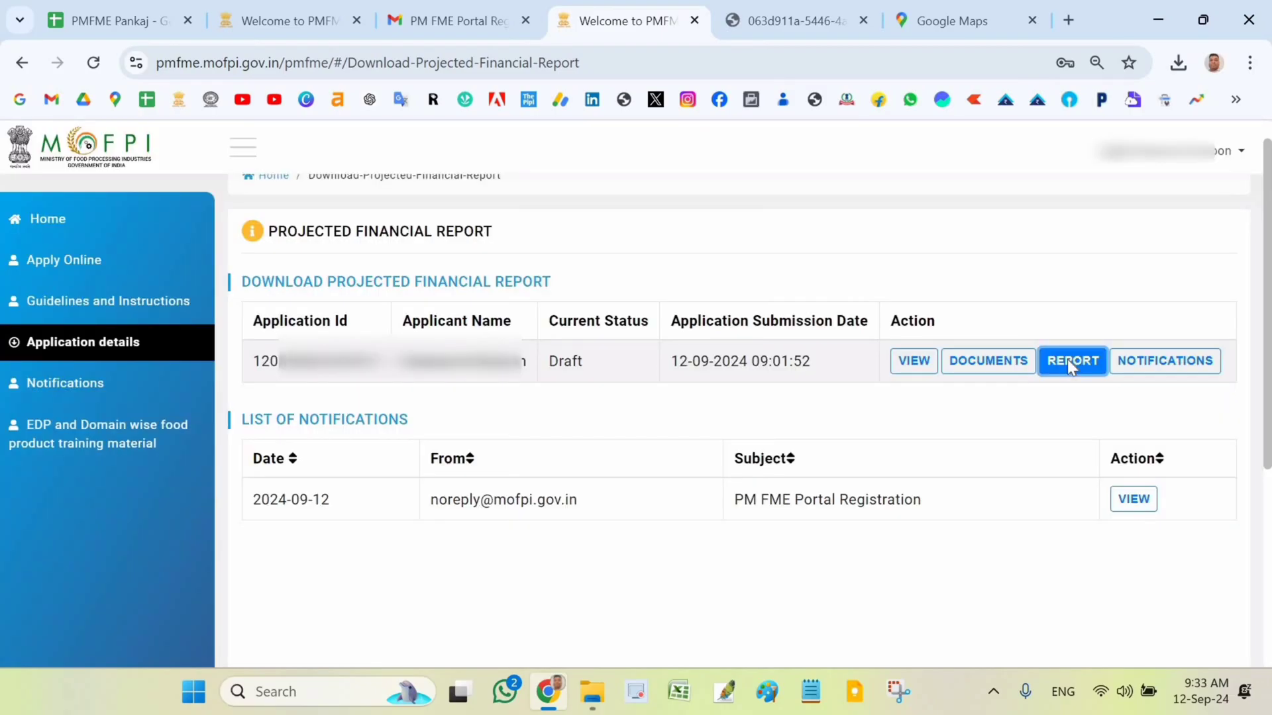
pyautogui.click(1068, 363)
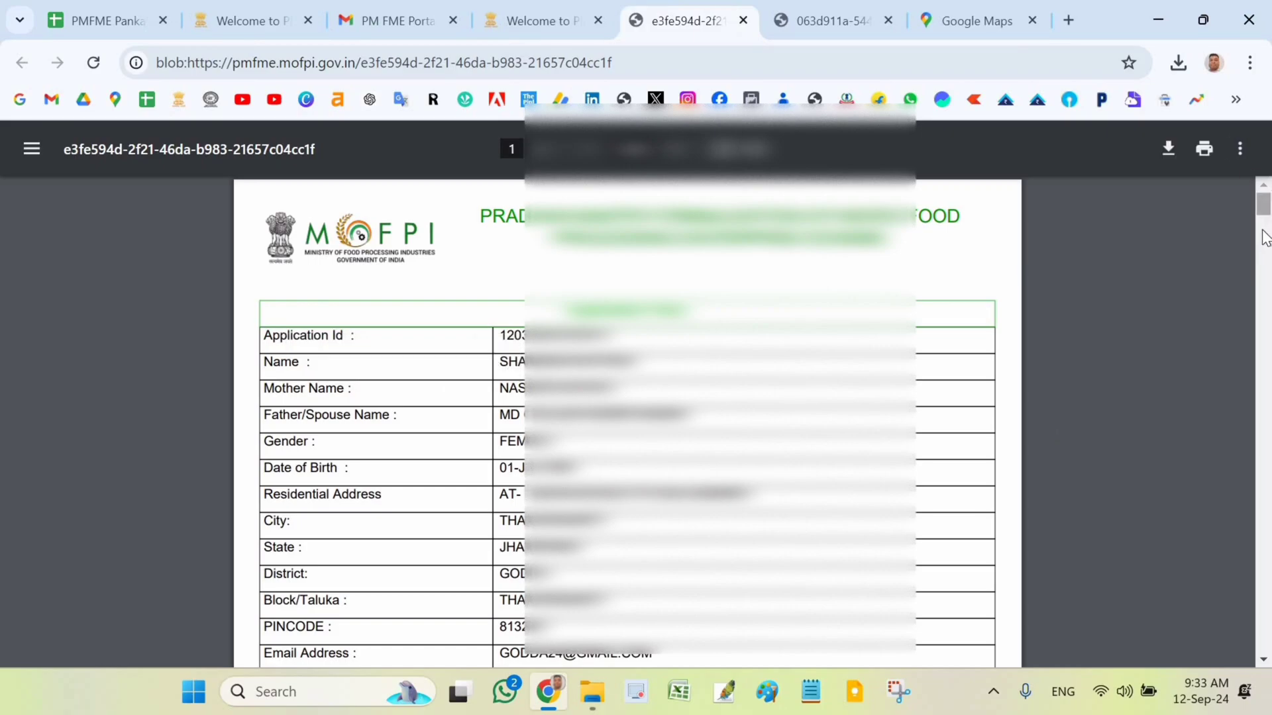
# Check the Total Working Capital Requirement per cycle in the updated report's Working Capital Estimate
pyautogui.click(1257, 284)
pyautogui.moveTo(1257, 314); pyautogui.dragTo(1249, 507)
pyautogui.click(1256, 362)
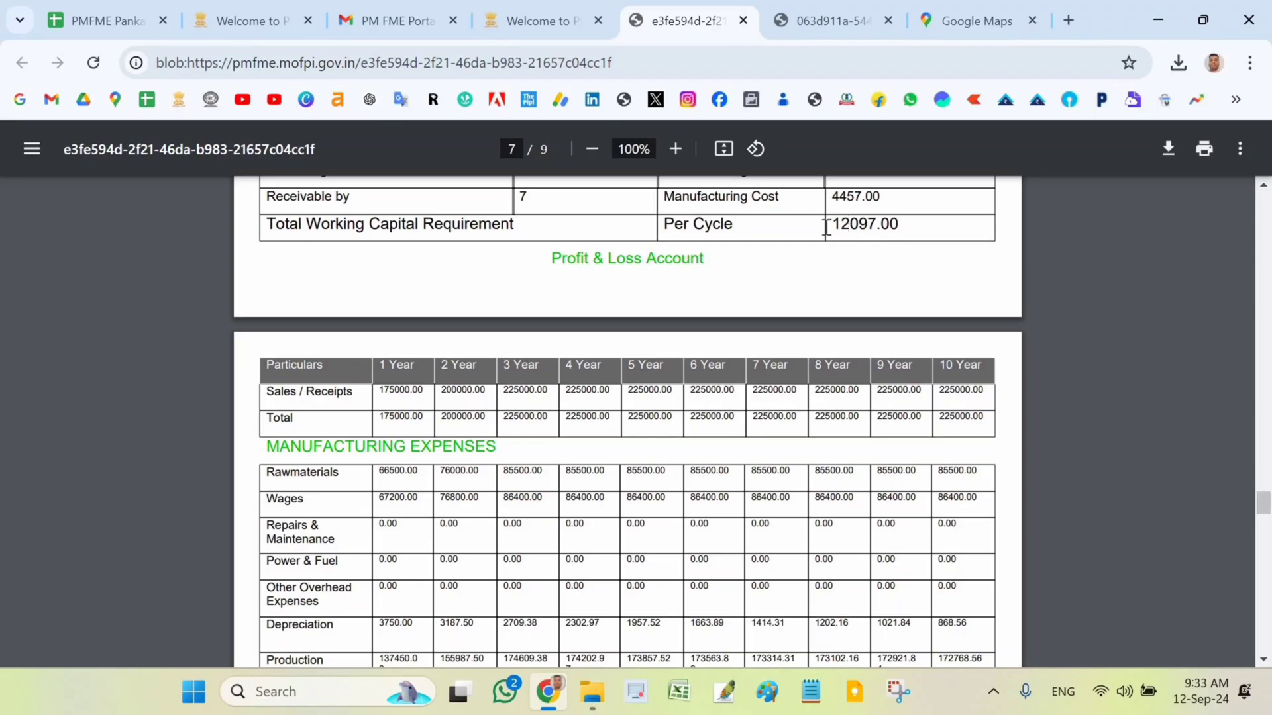
pyautogui.doubleClick(909, 222)
# Review the report's Profit & Loss Account, Break Even Point and Ratio Analysis, Cash Flow Statement and Balance Sheet, including the Net Profit Ratio
pyautogui.scroll(-5, 794, 431)
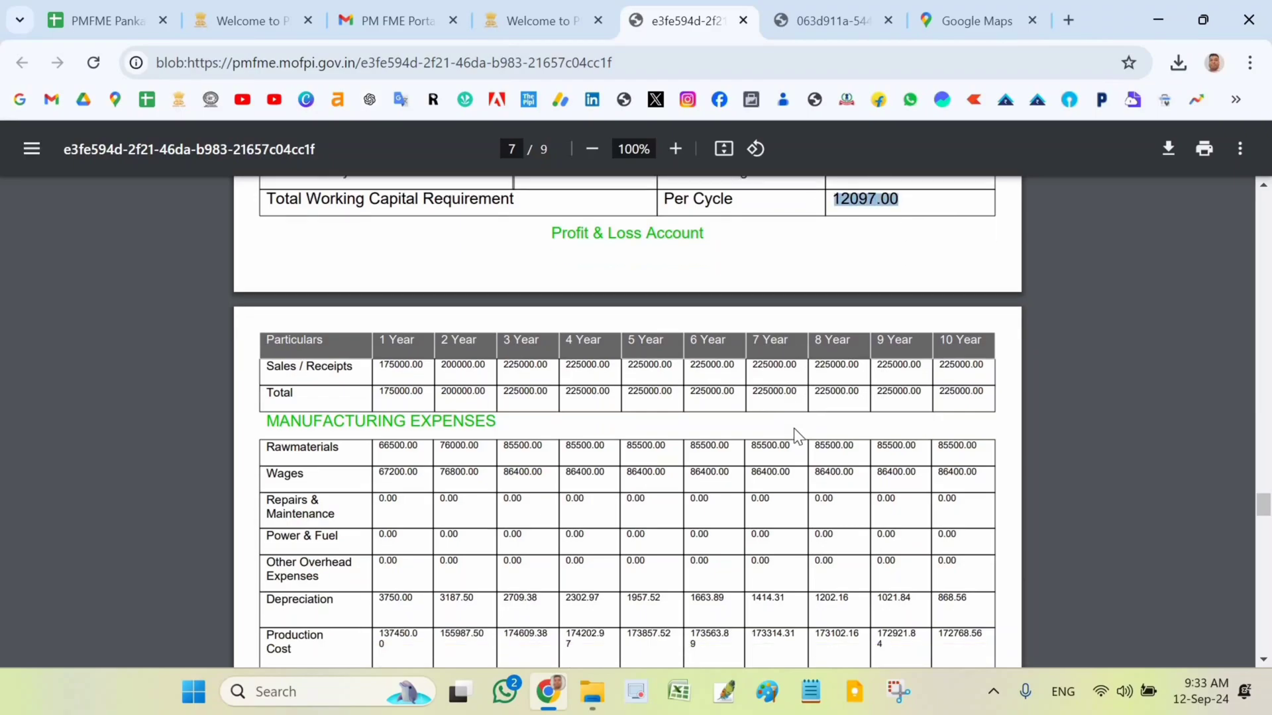
pyautogui.scroll(-20, 784, 436)
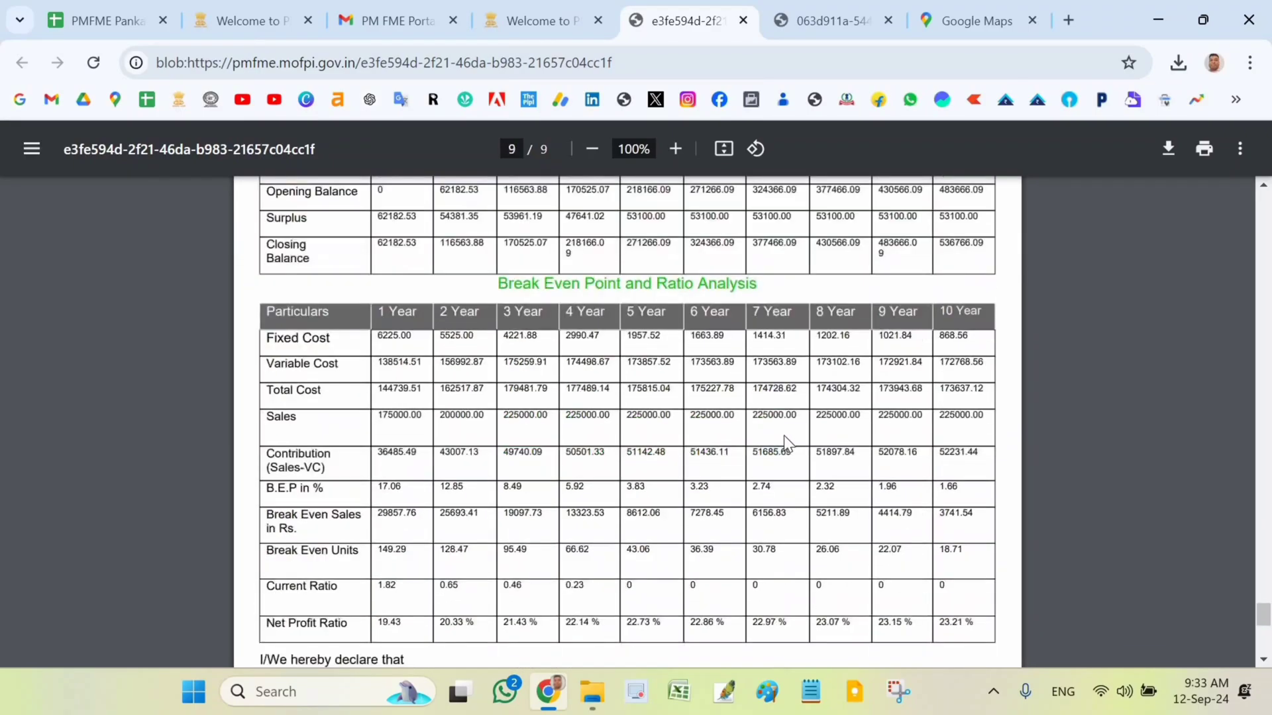
pyautogui.scroll(6, 784, 435)
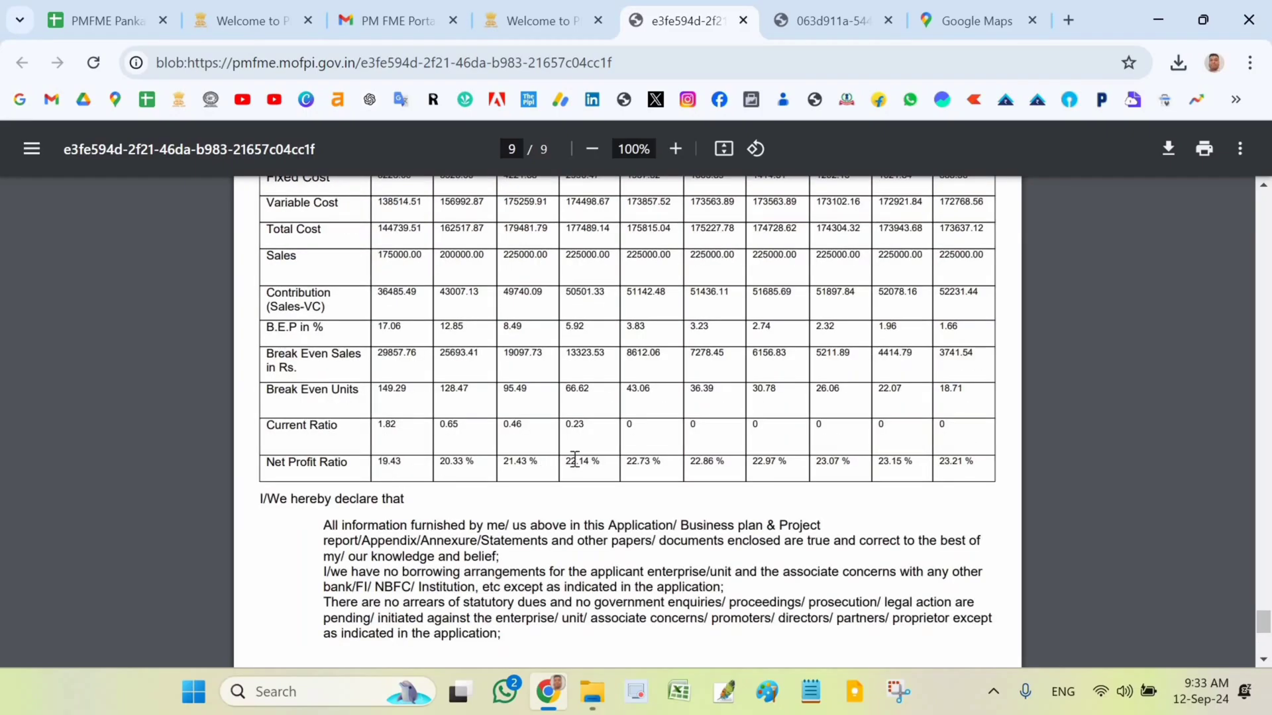
pyautogui.moveTo(382, 462); pyautogui.dragTo(613, 469)
pyautogui.scroll(6, 348, 425)
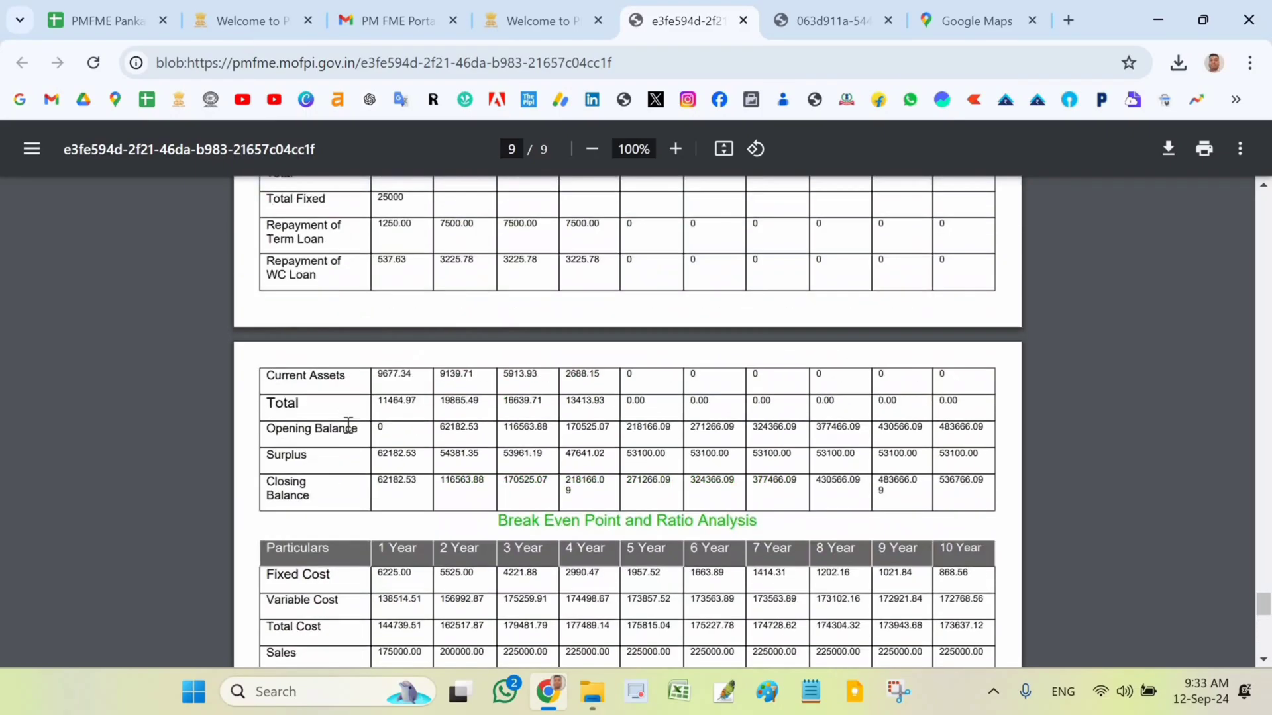
pyautogui.scroll(8, 353, 421)
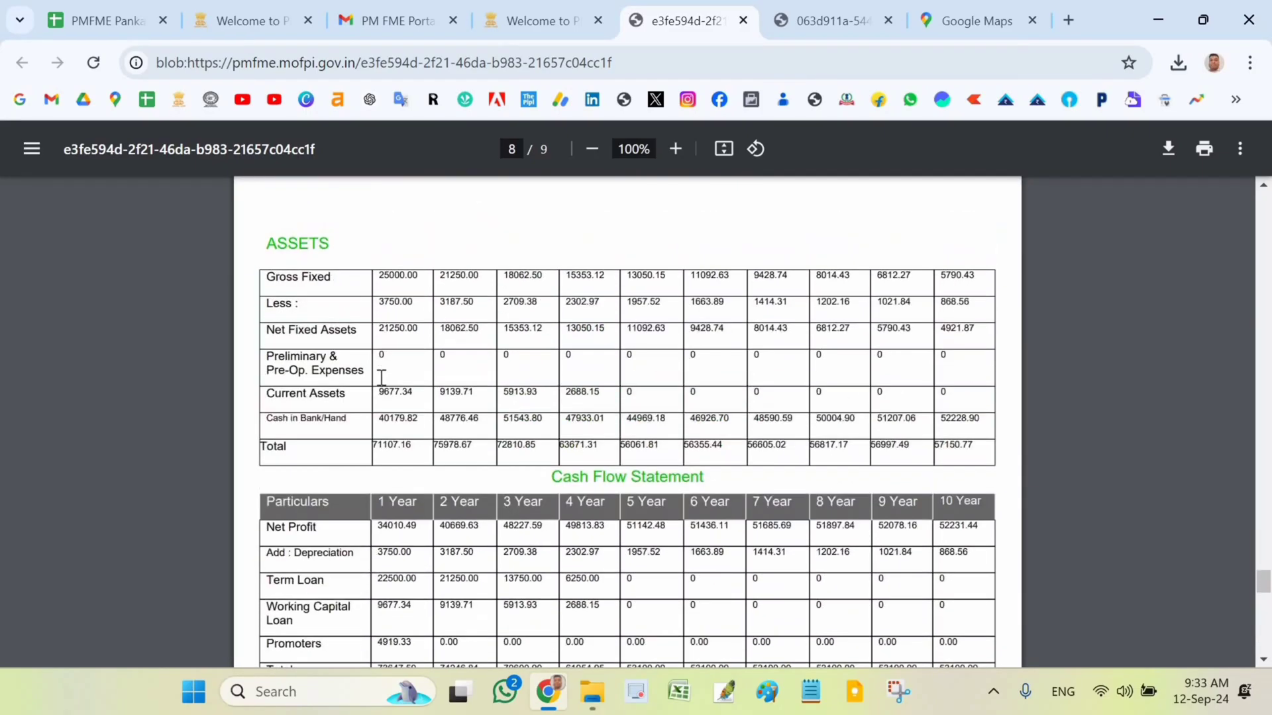
pyautogui.scroll(9, 390, 409)
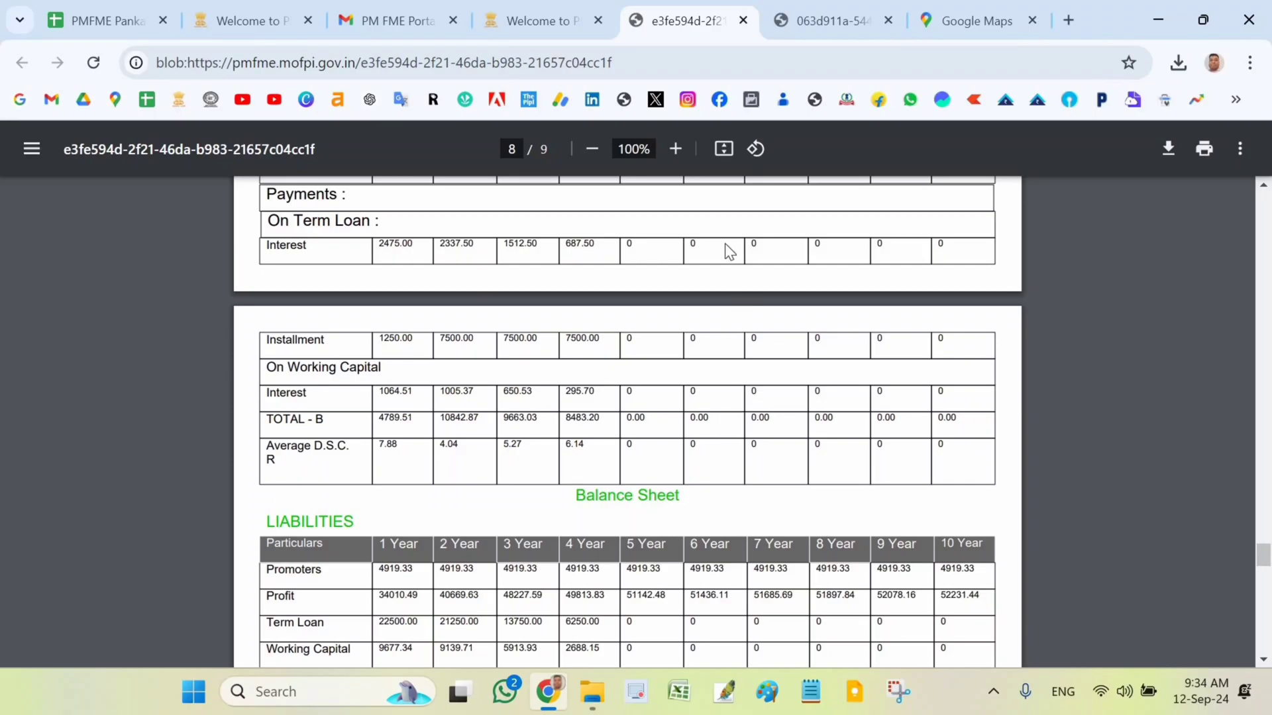
# Return from the report to the online application and open its Proposed Financial Details
pyautogui.click(555, 12)
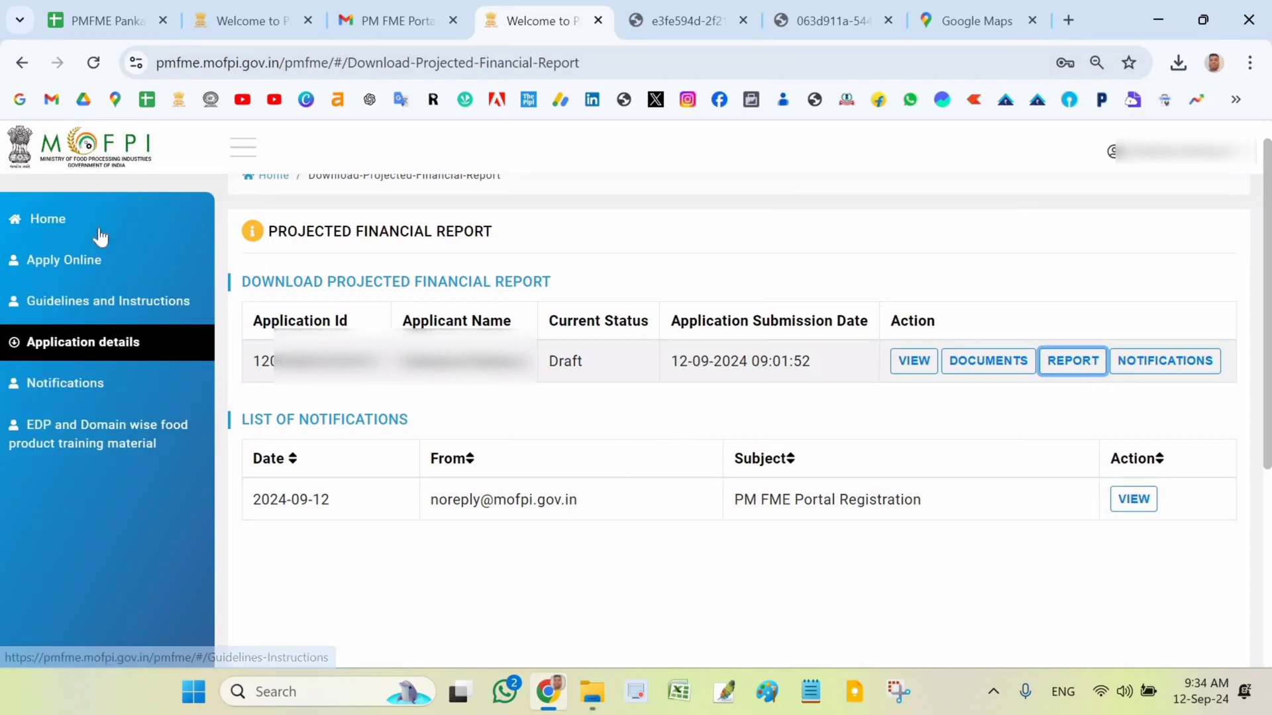
pyautogui.click(80, 258)
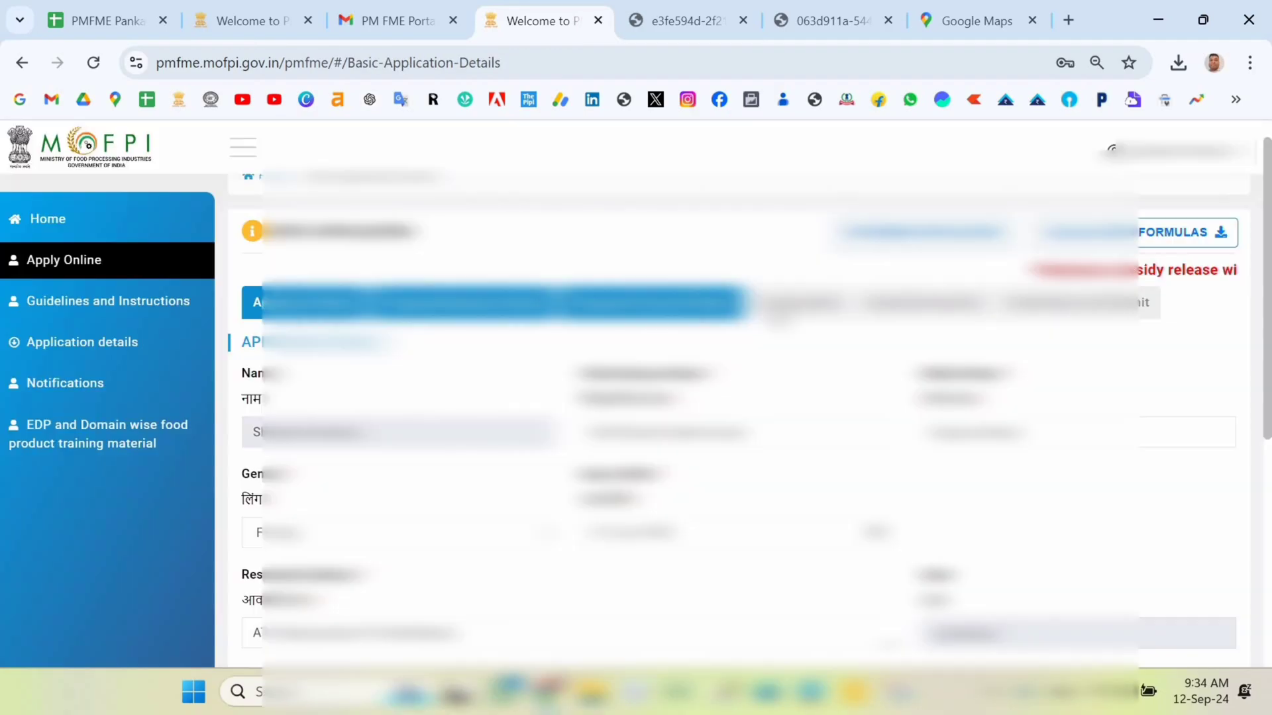
pyautogui.scroll(-5, 749, 424)
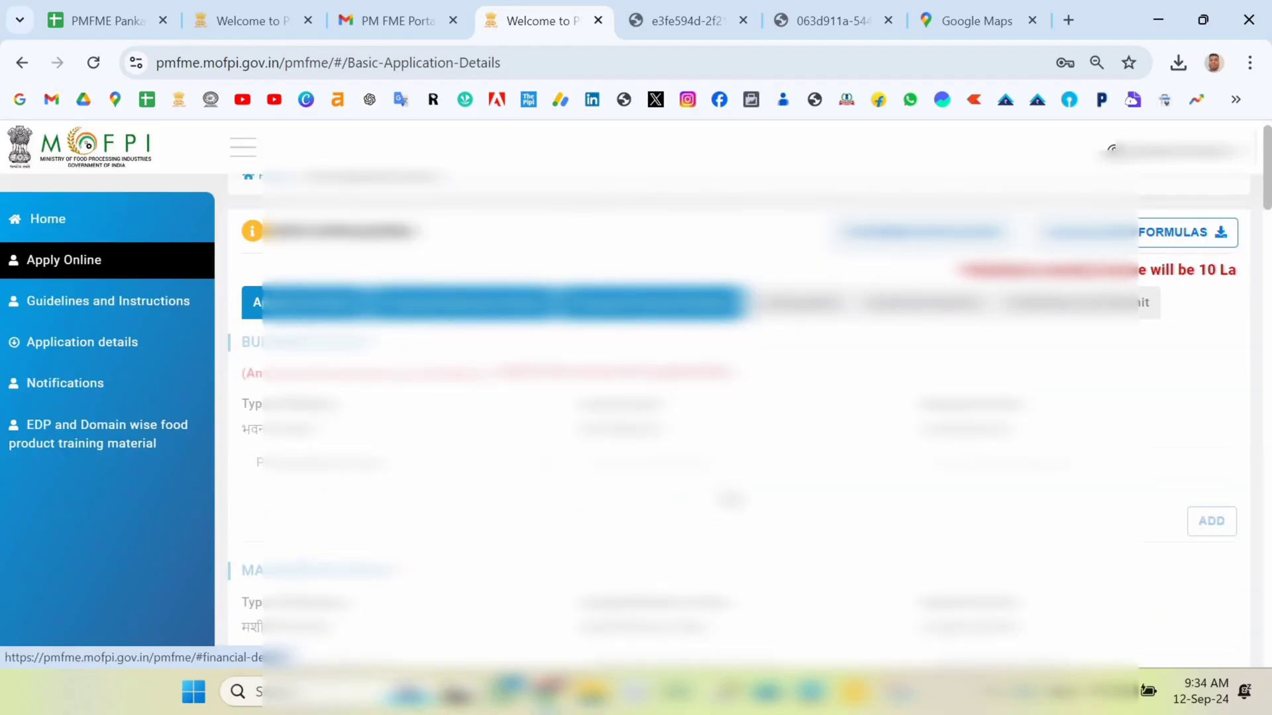
# Set Stock In Process, Finished Goods and Receivable By to 3 days each, and save the Proposed Financial Details
pyautogui.scroll(-3, 735, 511)
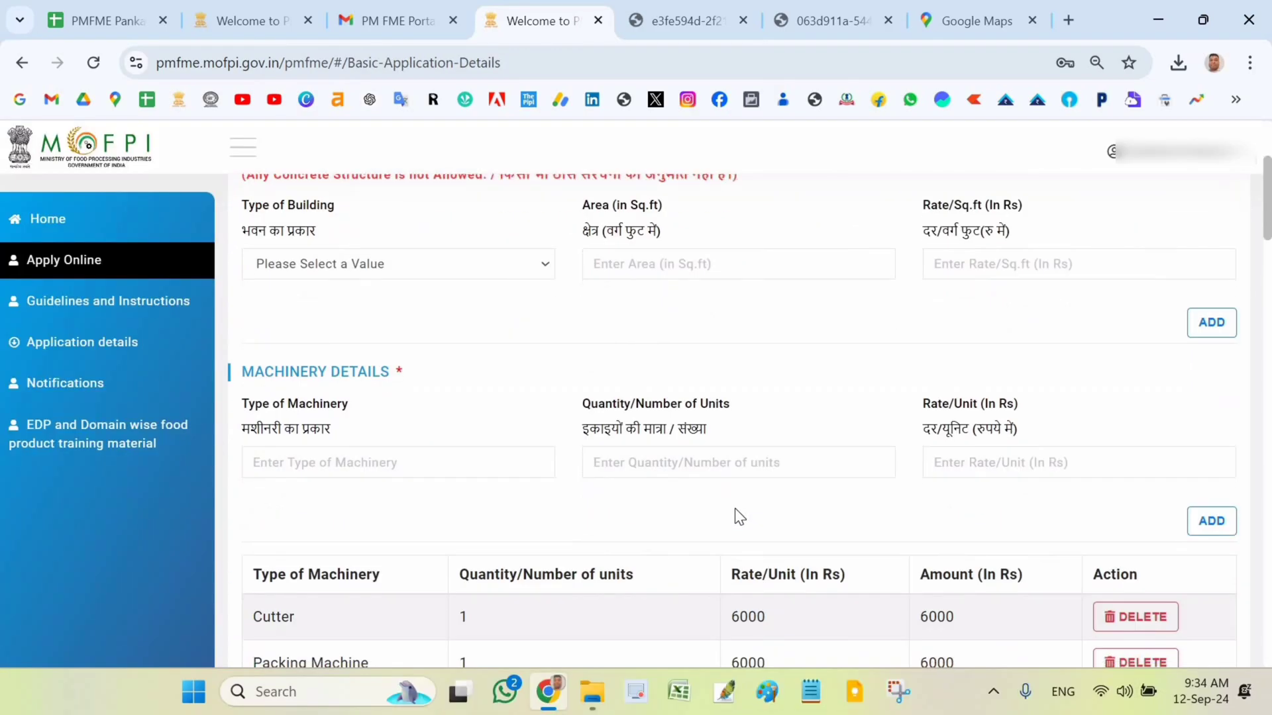
pyautogui.scroll(-14, 734, 507)
pyautogui.scroll(3, 728, 503)
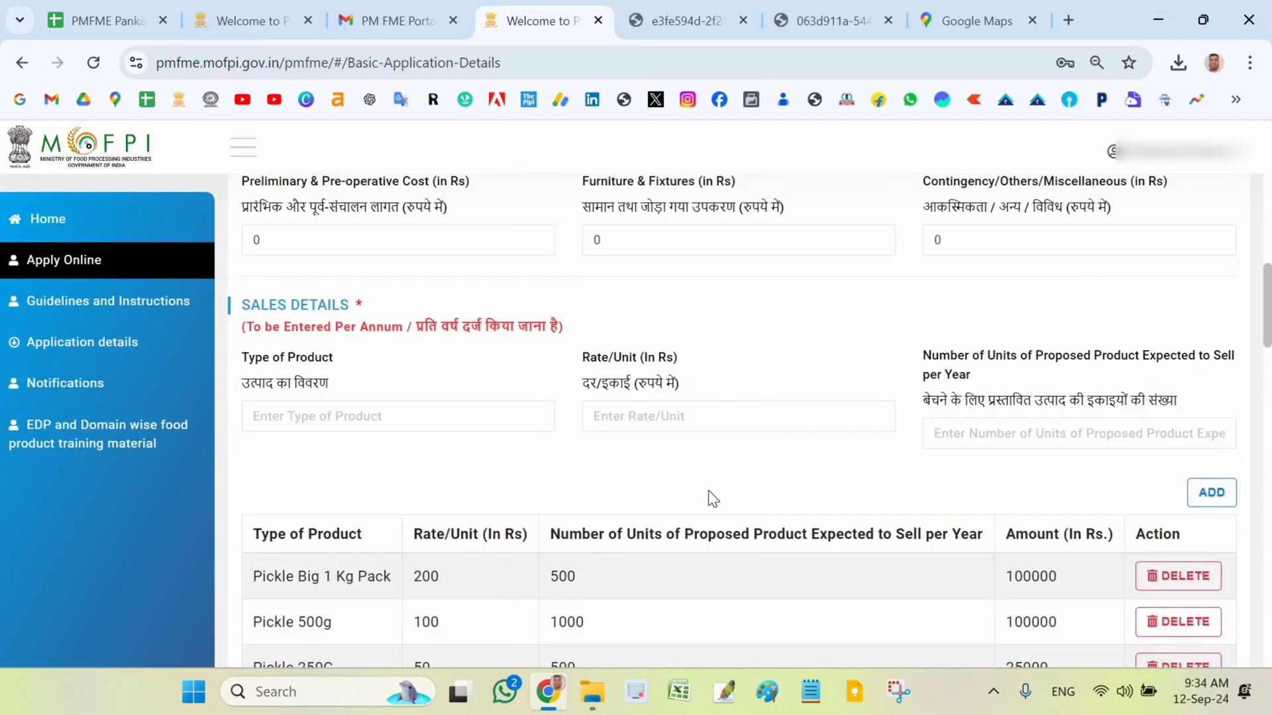
pyautogui.scroll(2, 708, 490)
pyautogui.scroll(-12, 709, 490)
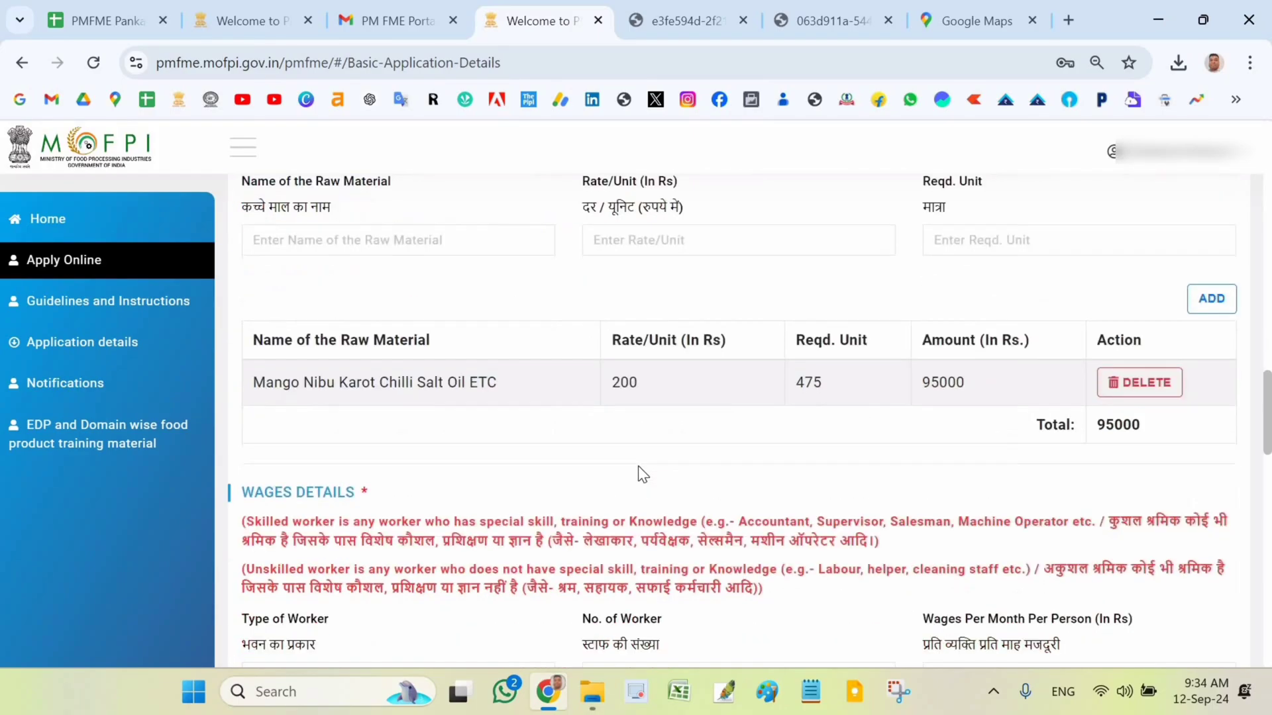
pyautogui.scroll(-6, 638, 466)
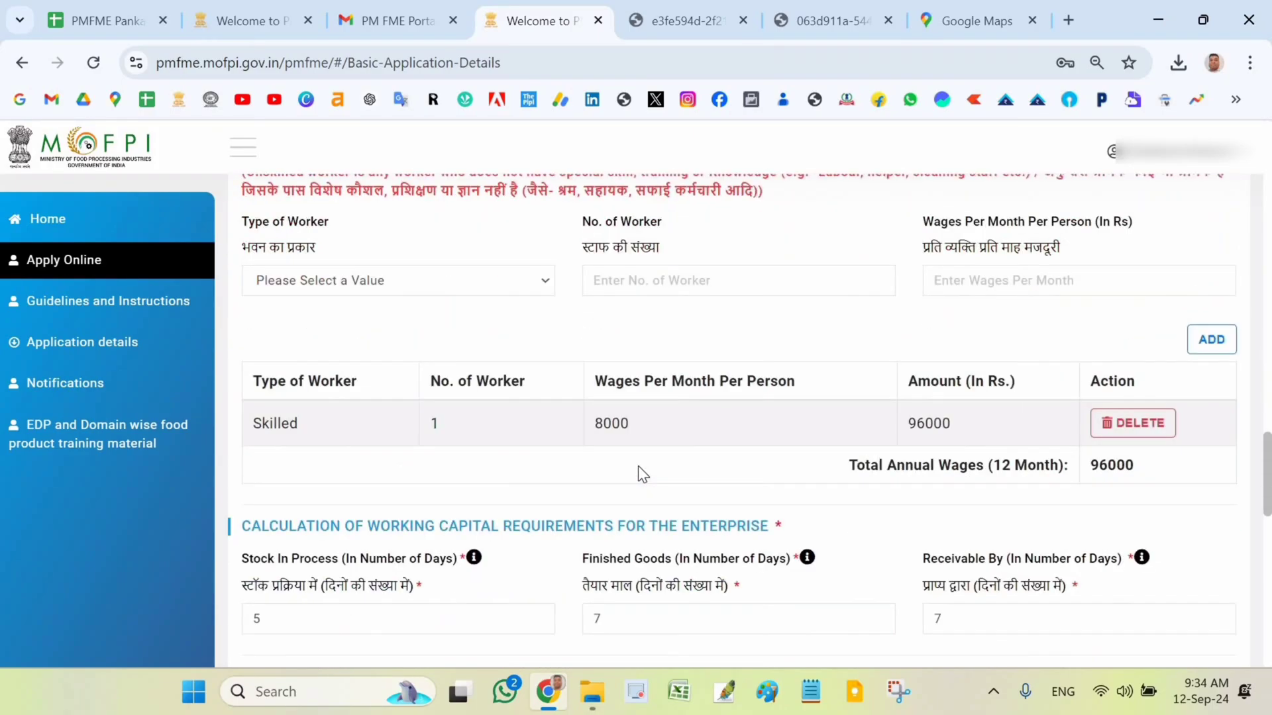
pyautogui.scroll(-5, 326, 328)
pyautogui.click(325, 327)
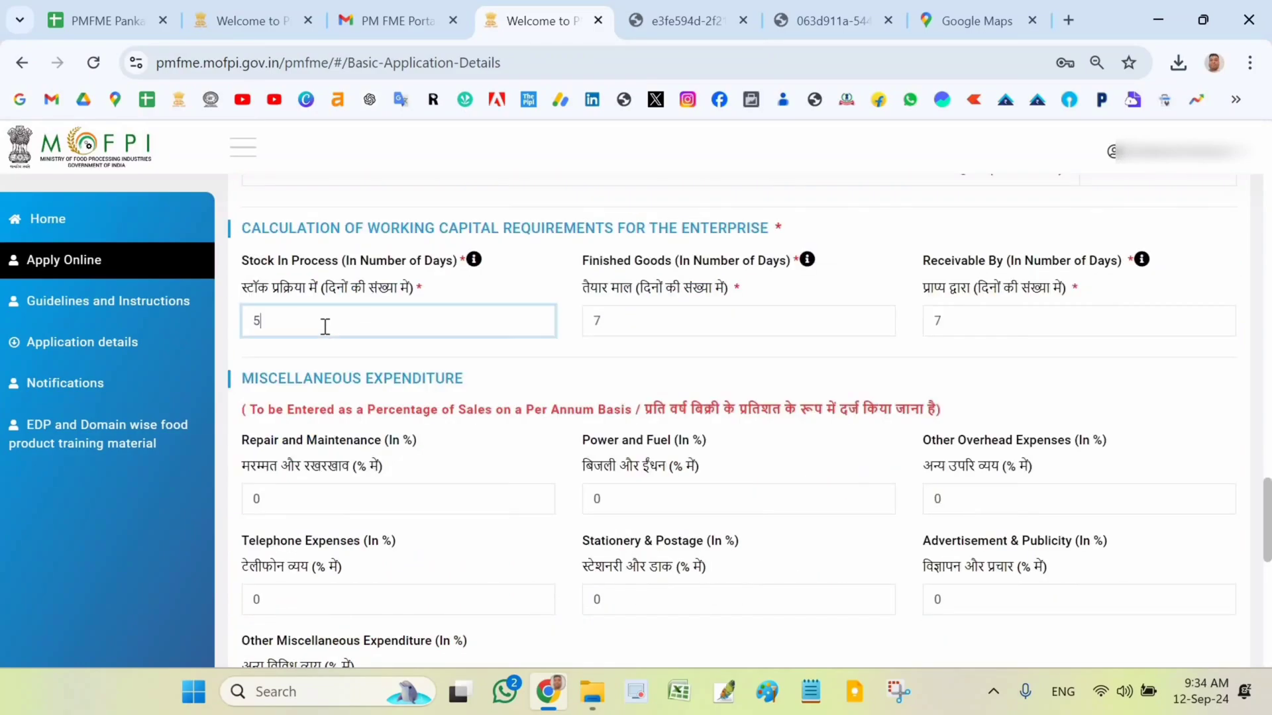
pyautogui.write('3')
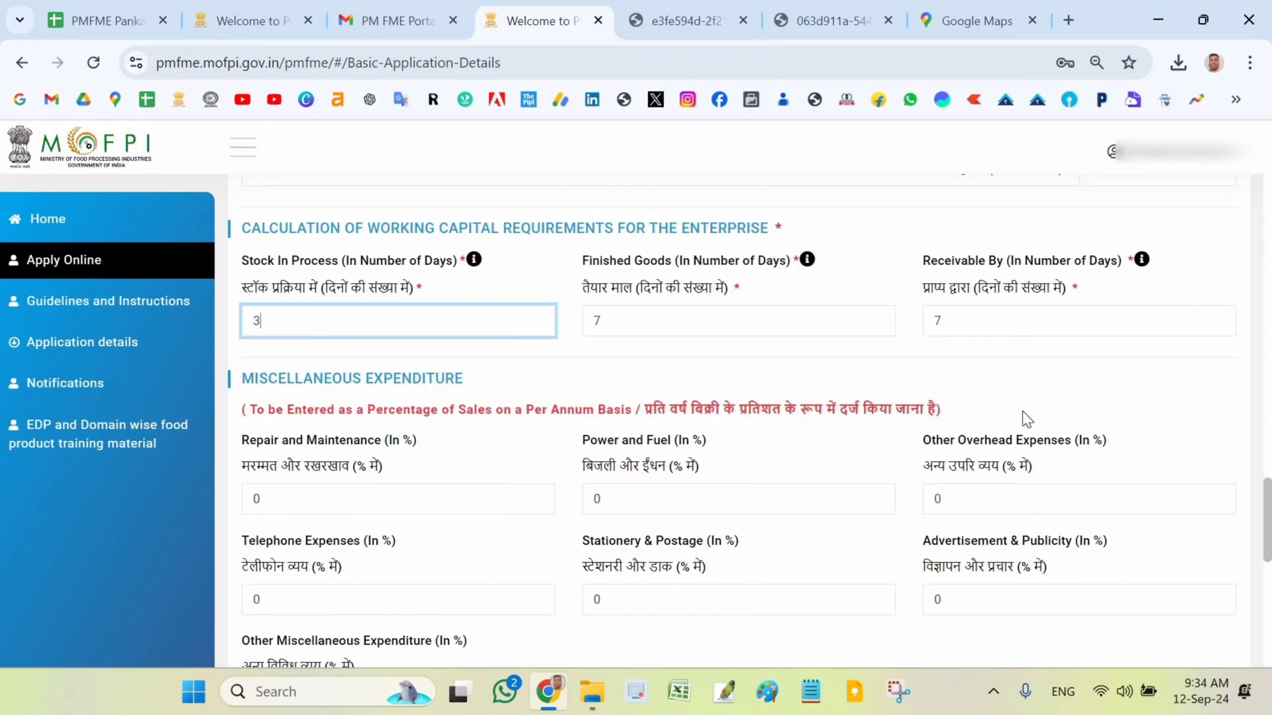
pyautogui.click(746, 332)
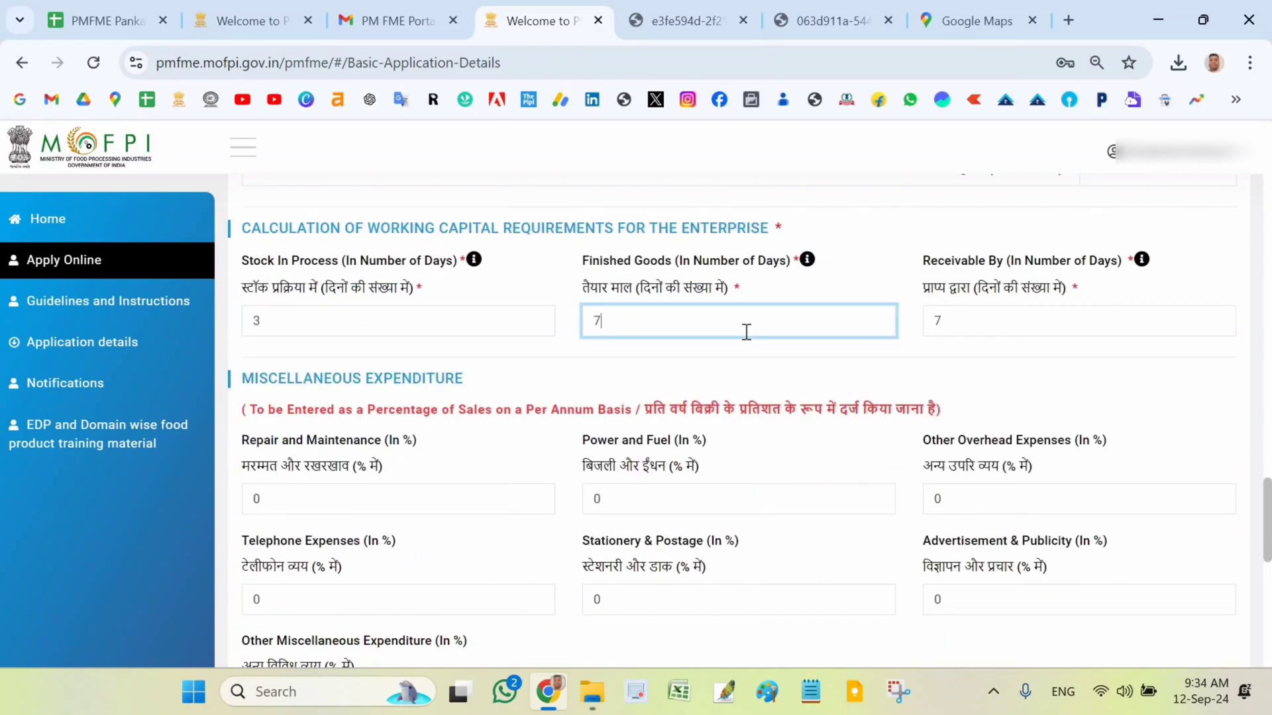
pyautogui.click(956, 325)
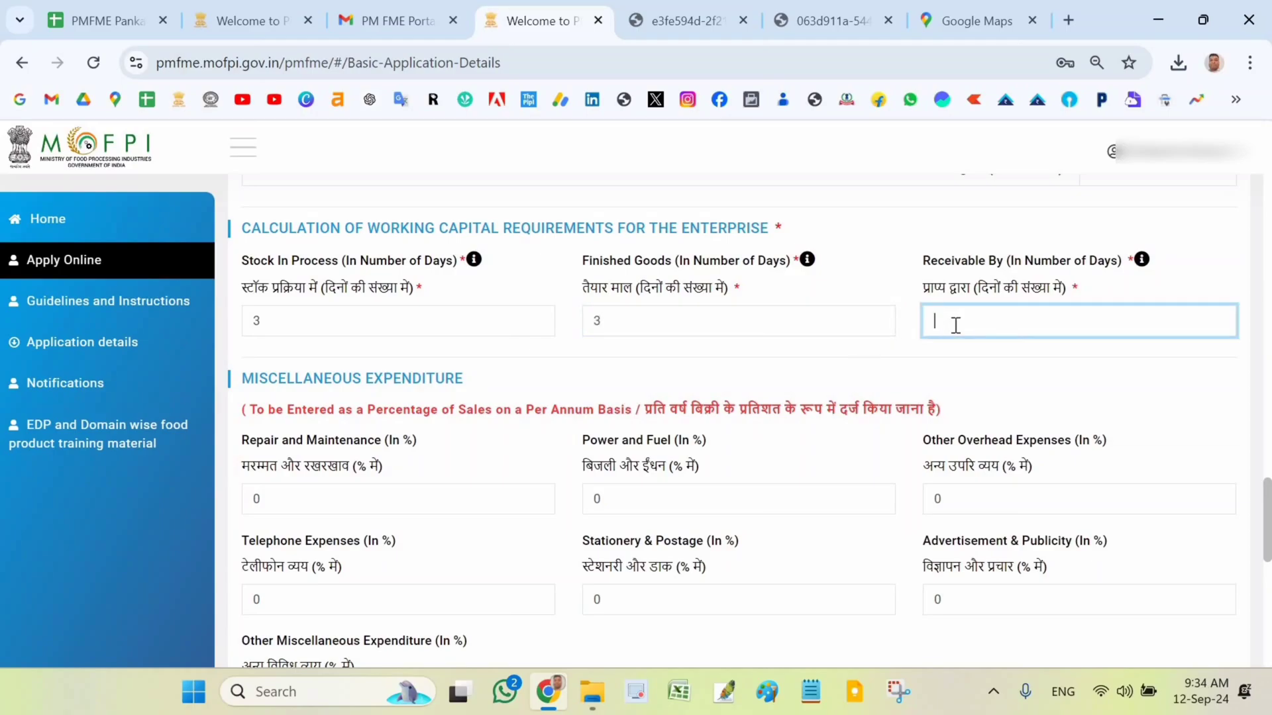
pyautogui.click(1006, 389)
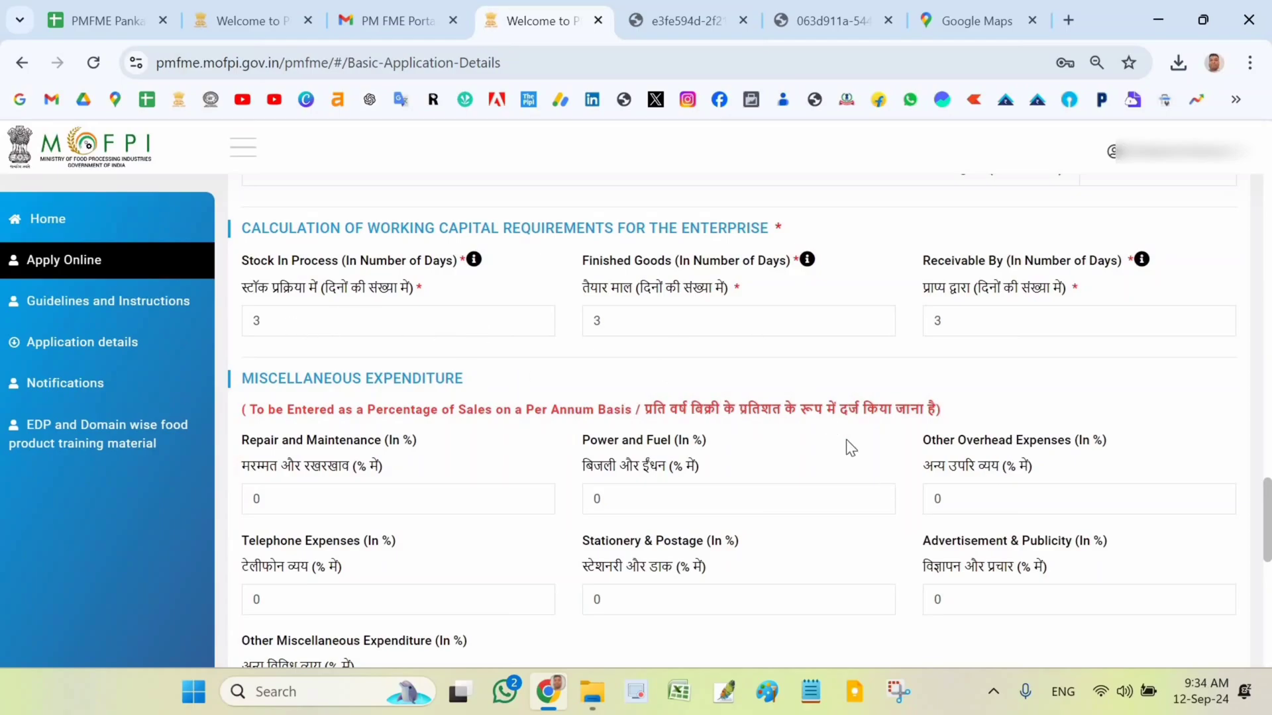
pyautogui.scroll(-10, 945, 593)
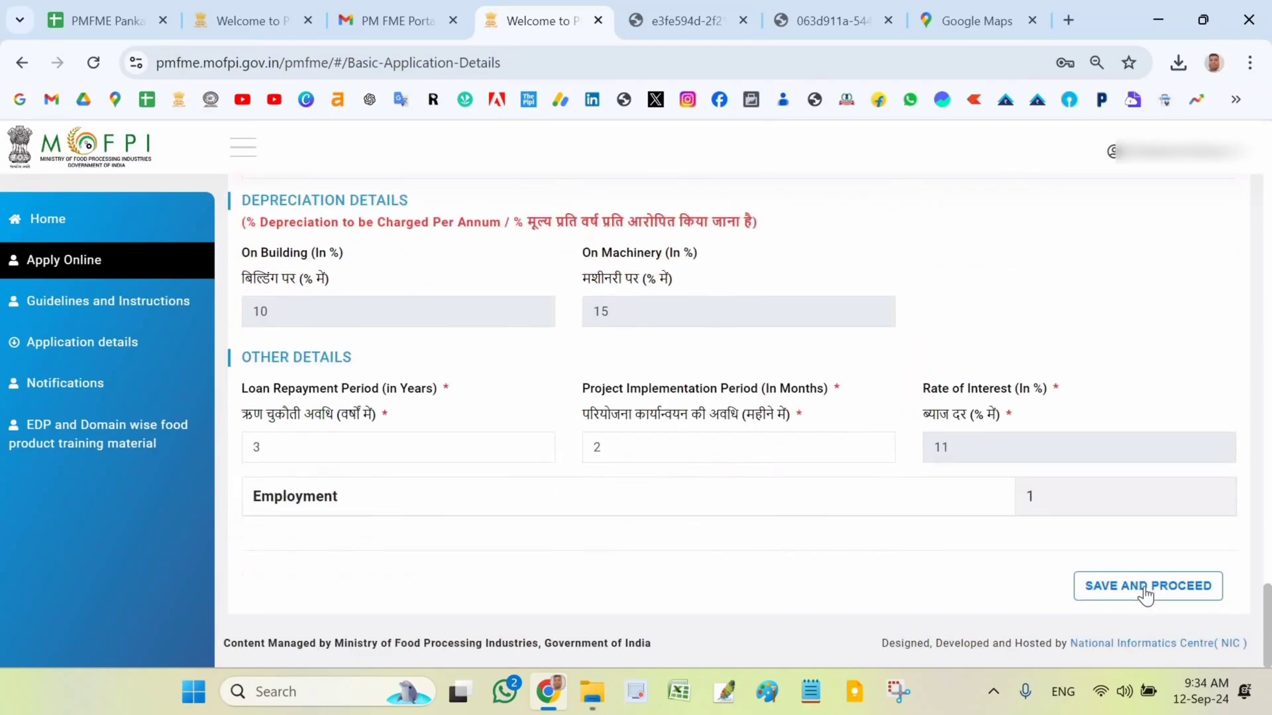
pyautogui.click(1145, 589)
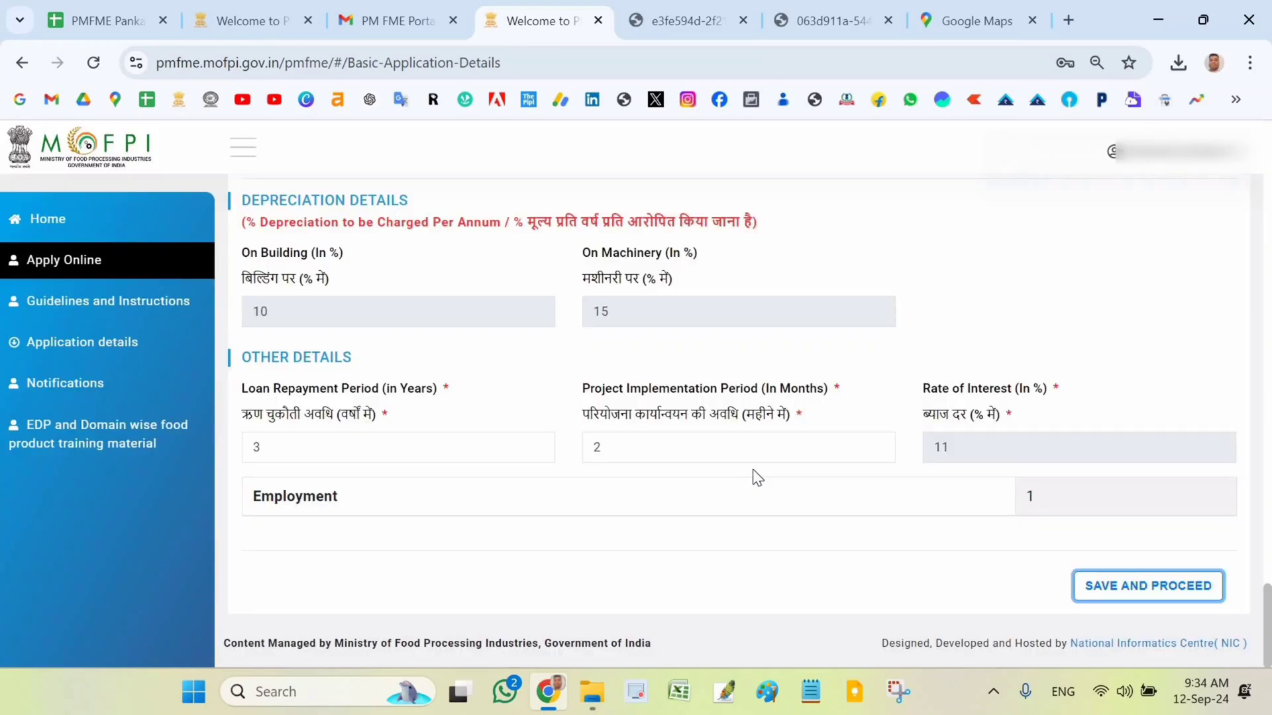
# Open the Lending Bank section of the application
pyautogui.scroll(5, 753, 469)
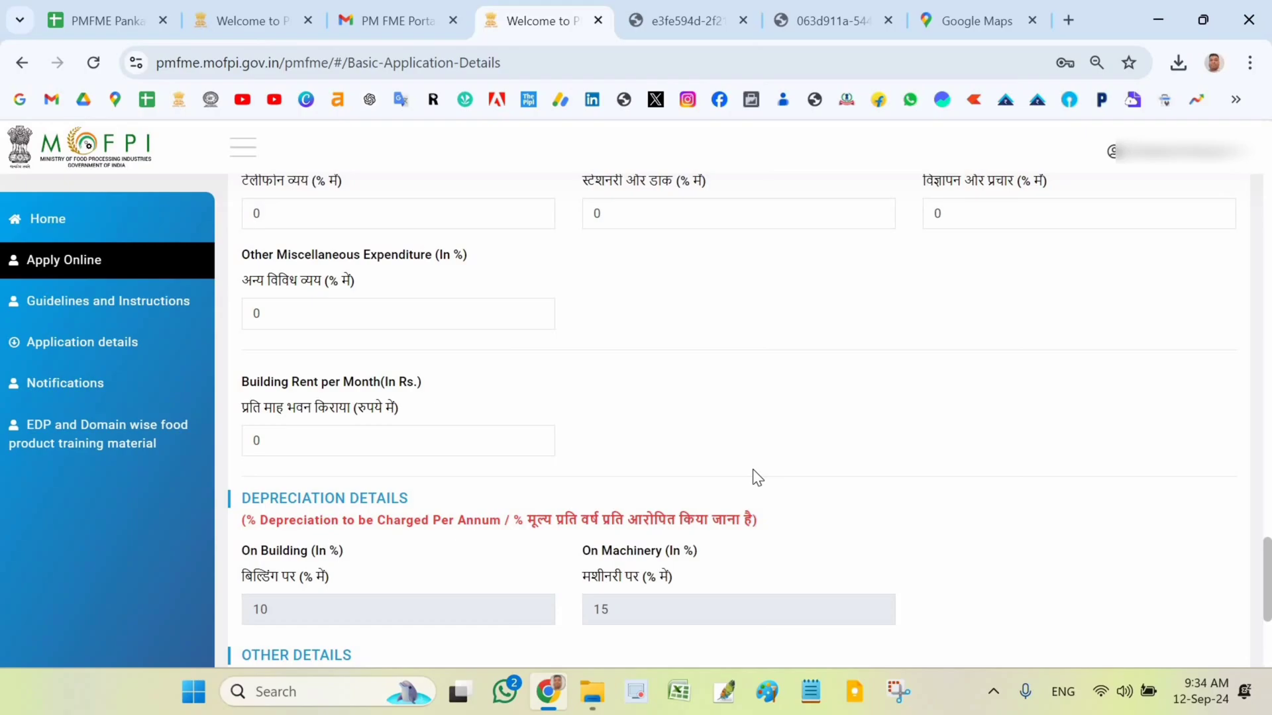
pyautogui.scroll(2, 752, 469)
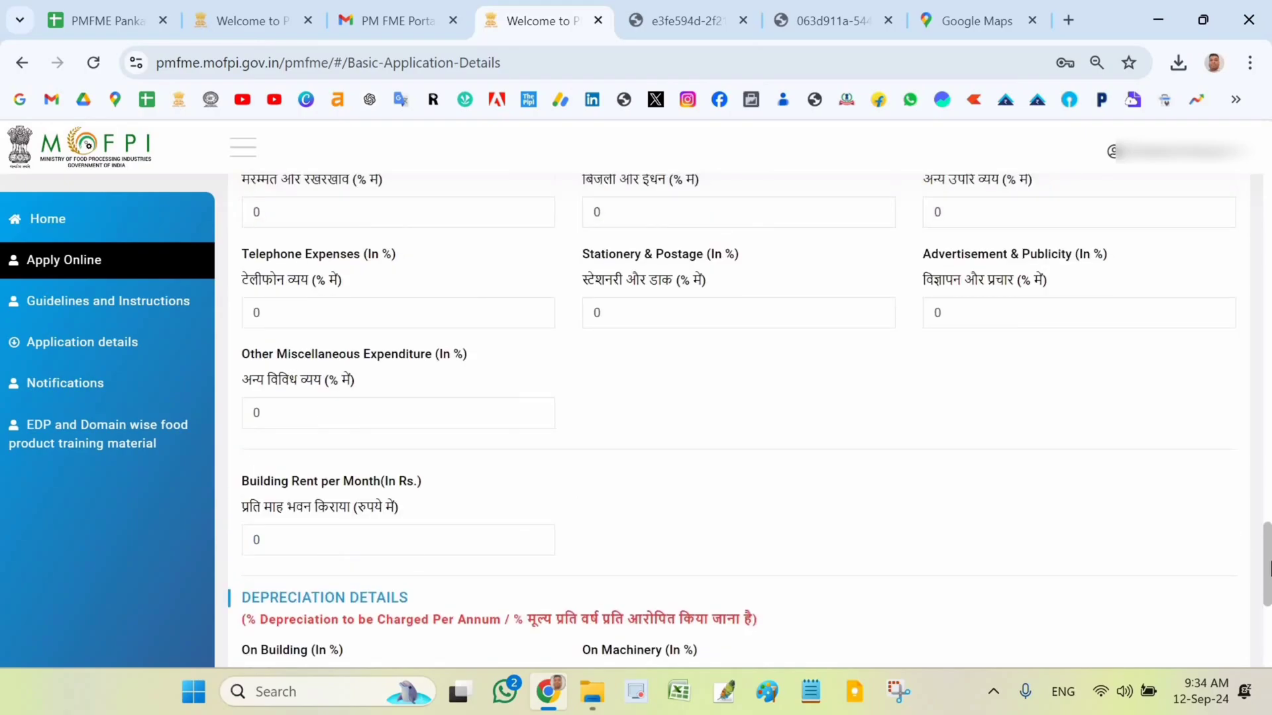
pyautogui.scroll(20, 1269, 427)
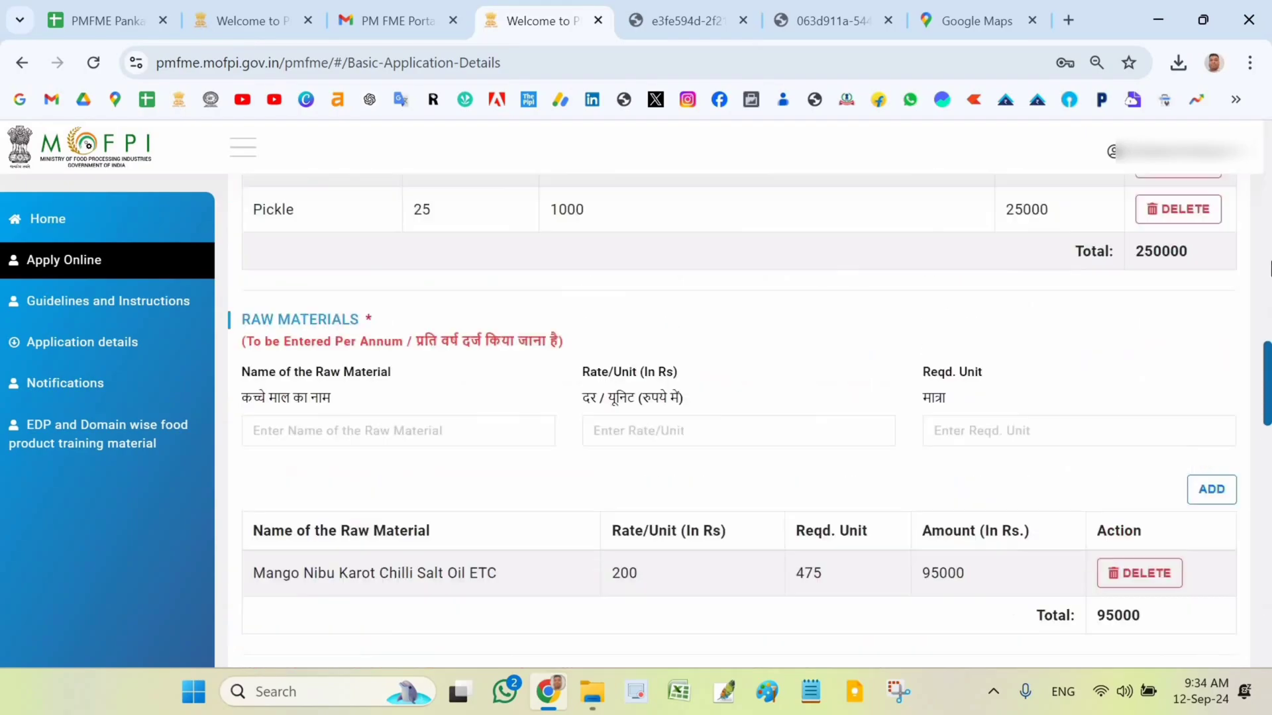
pyautogui.moveTo(1270, 179); pyautogui.dragTo(1270, 126)
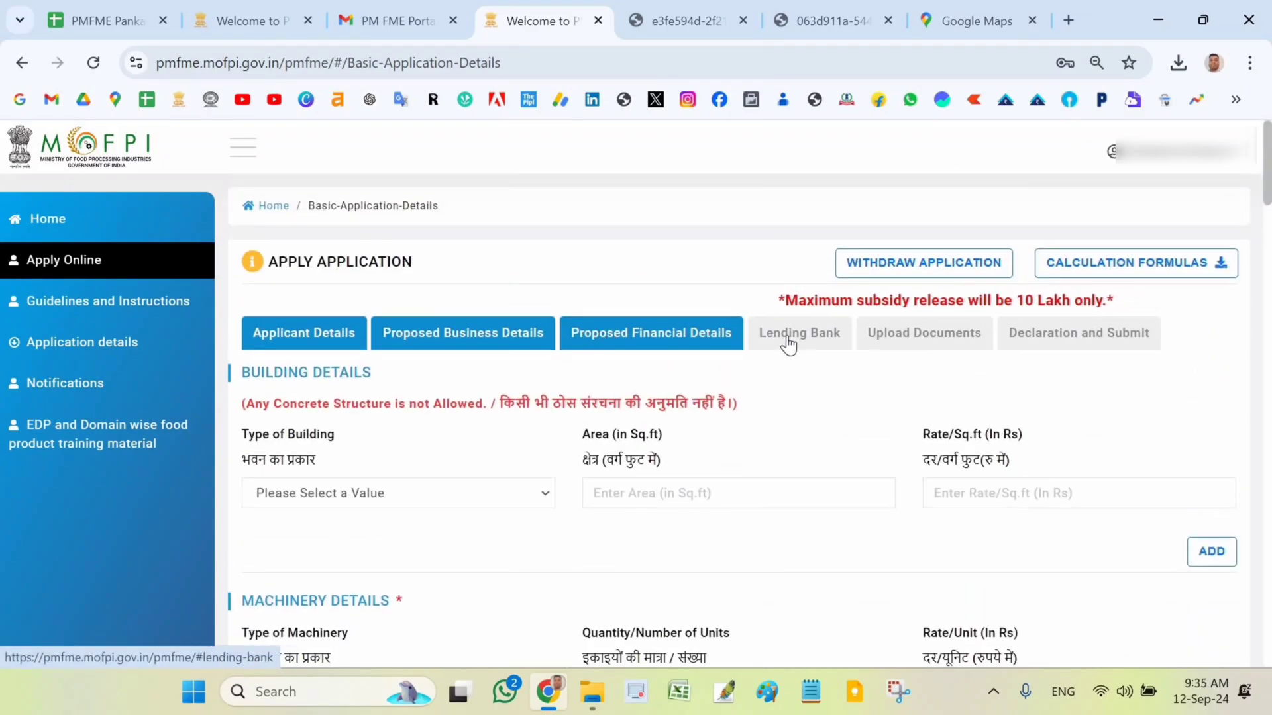
pyautogui.click(790, 344)
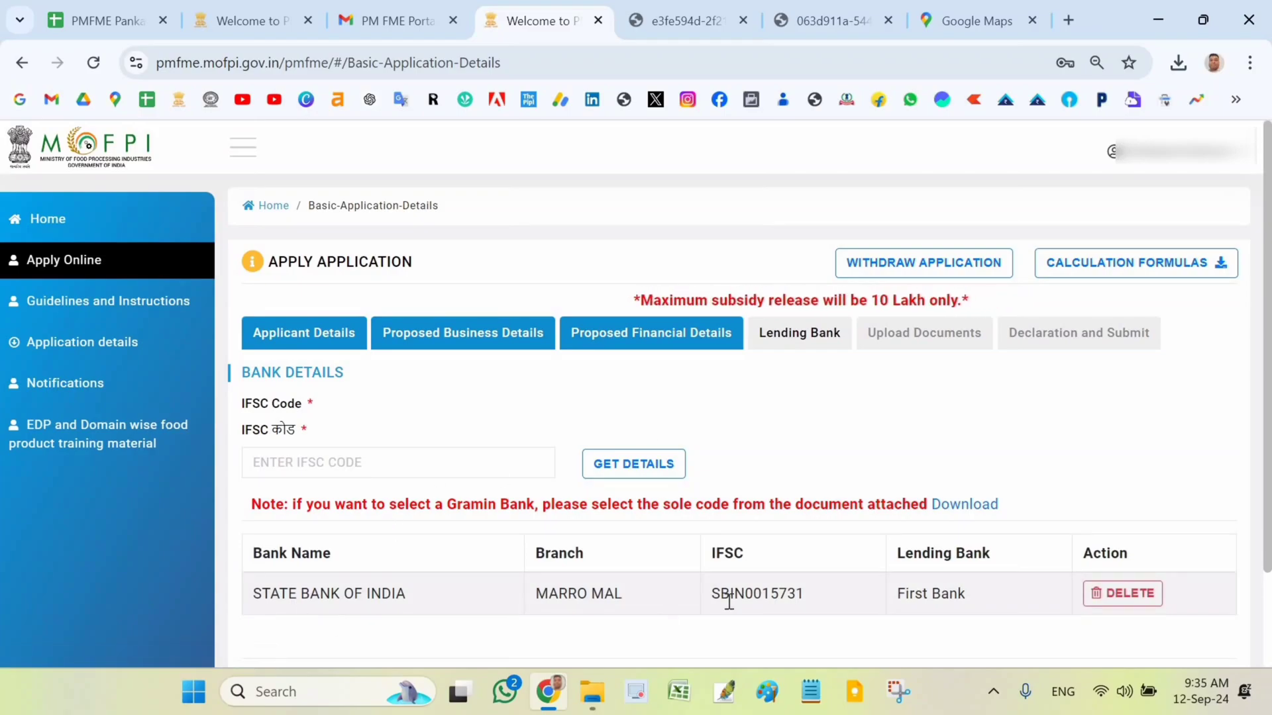
# Look up IFSC code PUNB0258600 and add that Punjab National Bank branch as another lending bank
pyautogui.click(381, 466)
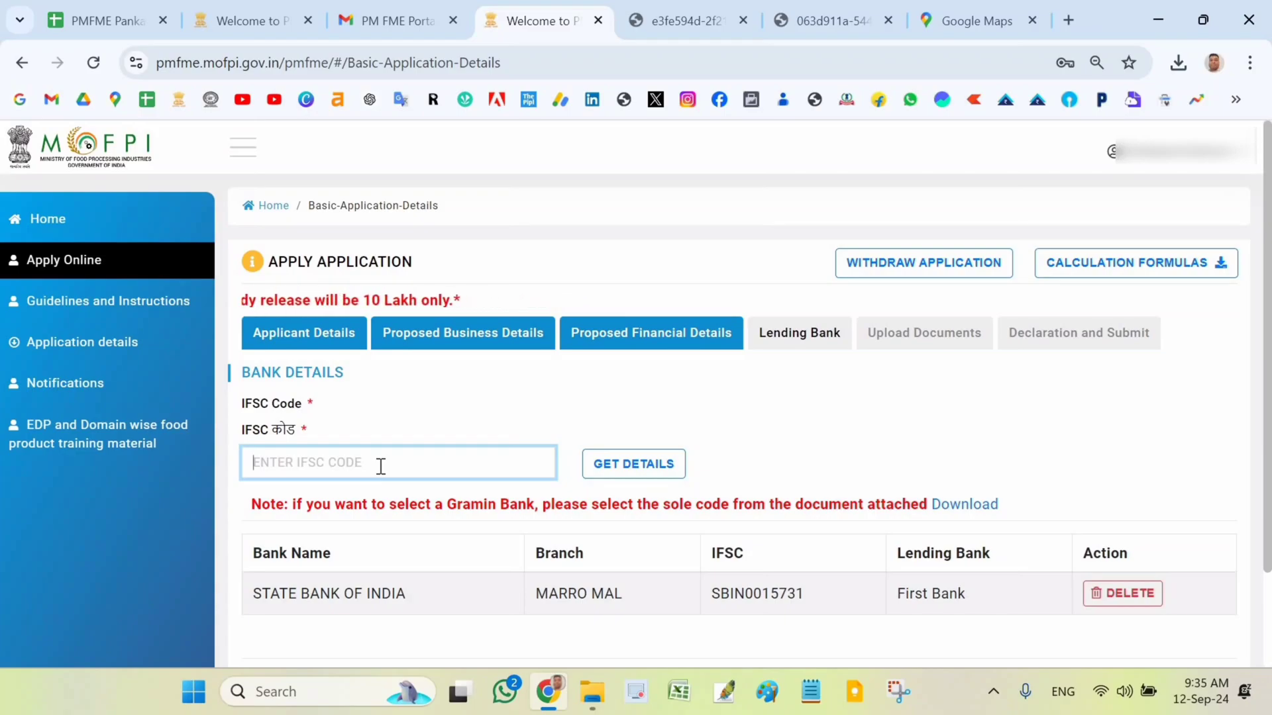
pyautogui.write('PU')
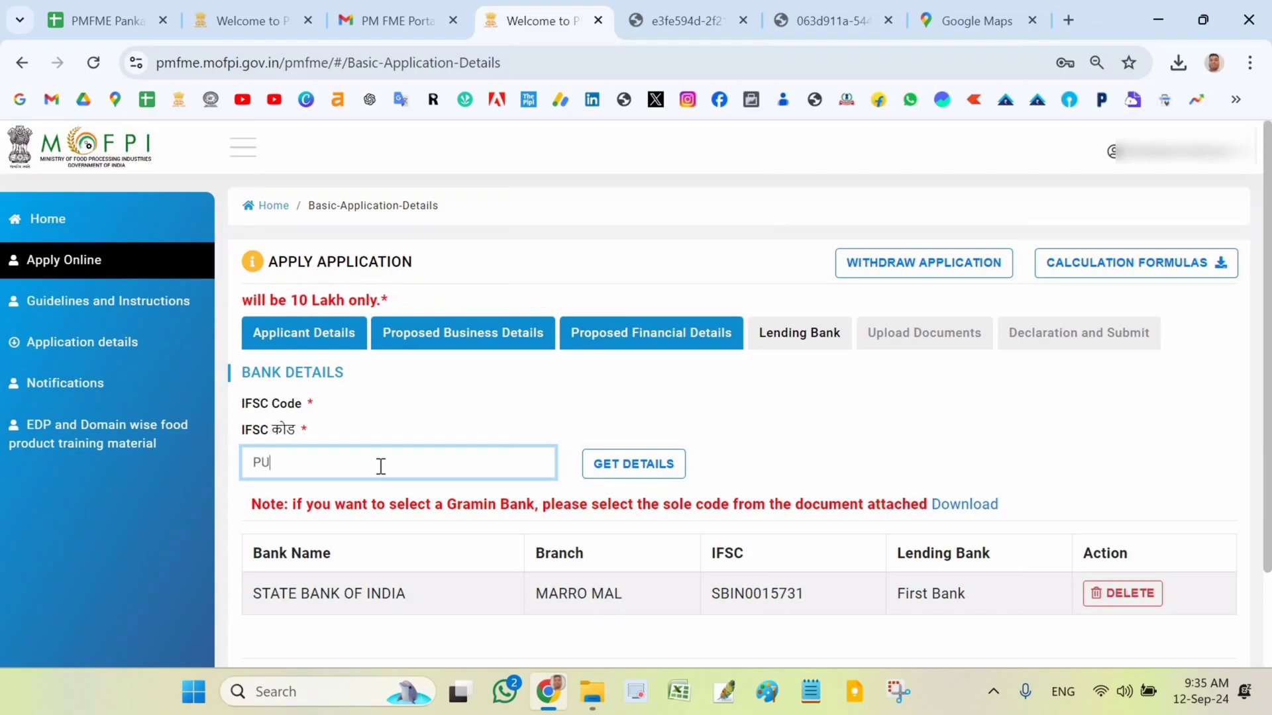
pyautogui.write('NB0')
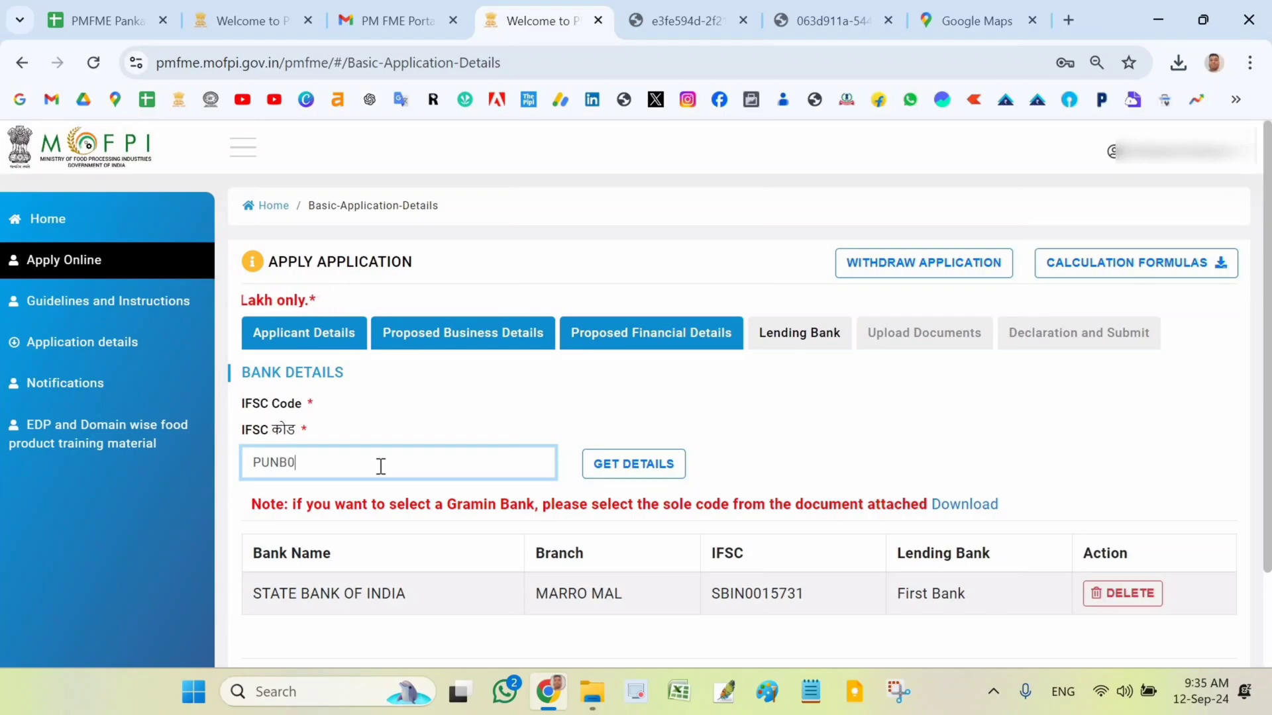
pyautogui.write('258600')
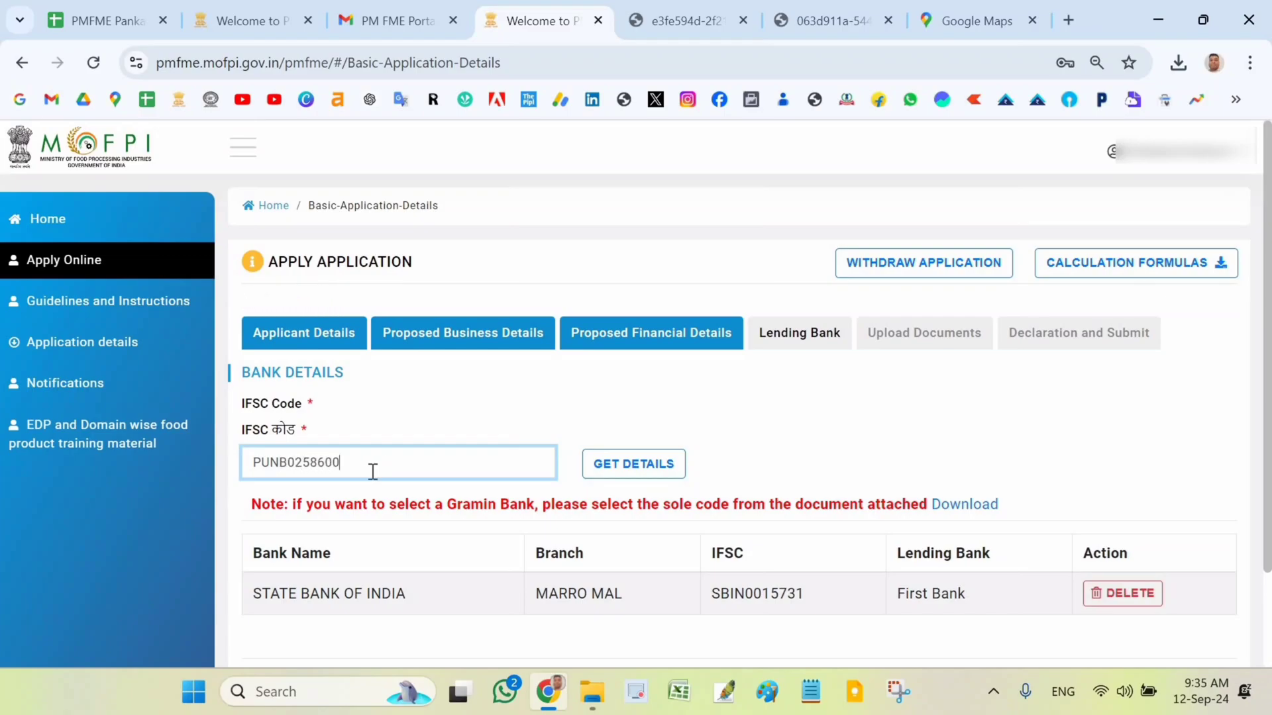
pyautogui.click(658, 467)
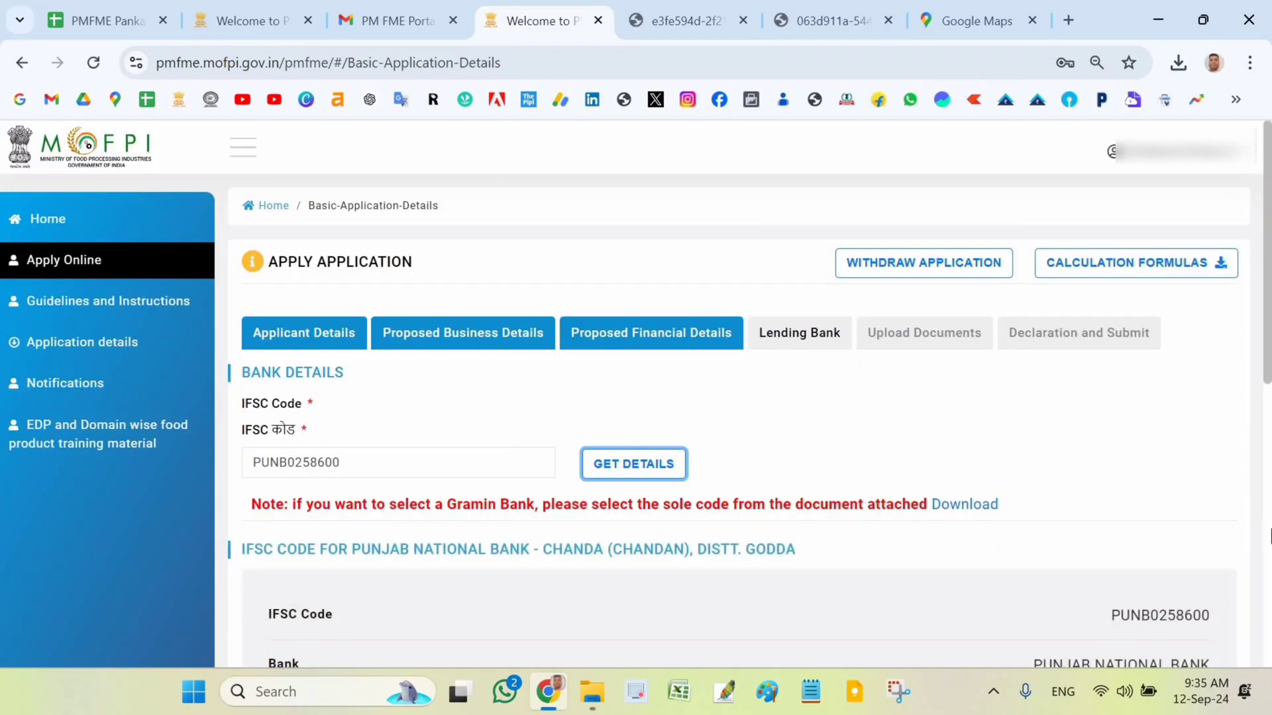
pyautogui.scroll(-6, 1175, 586)
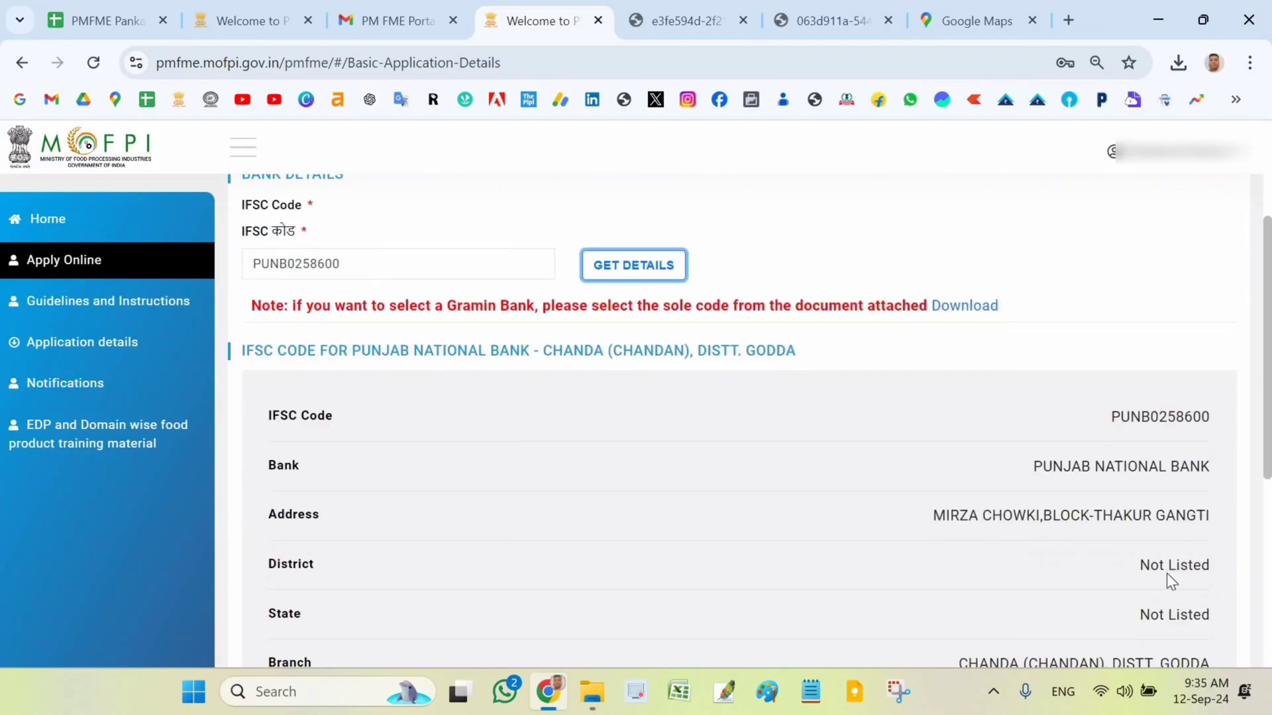
pyautogui.click(1179, 589)
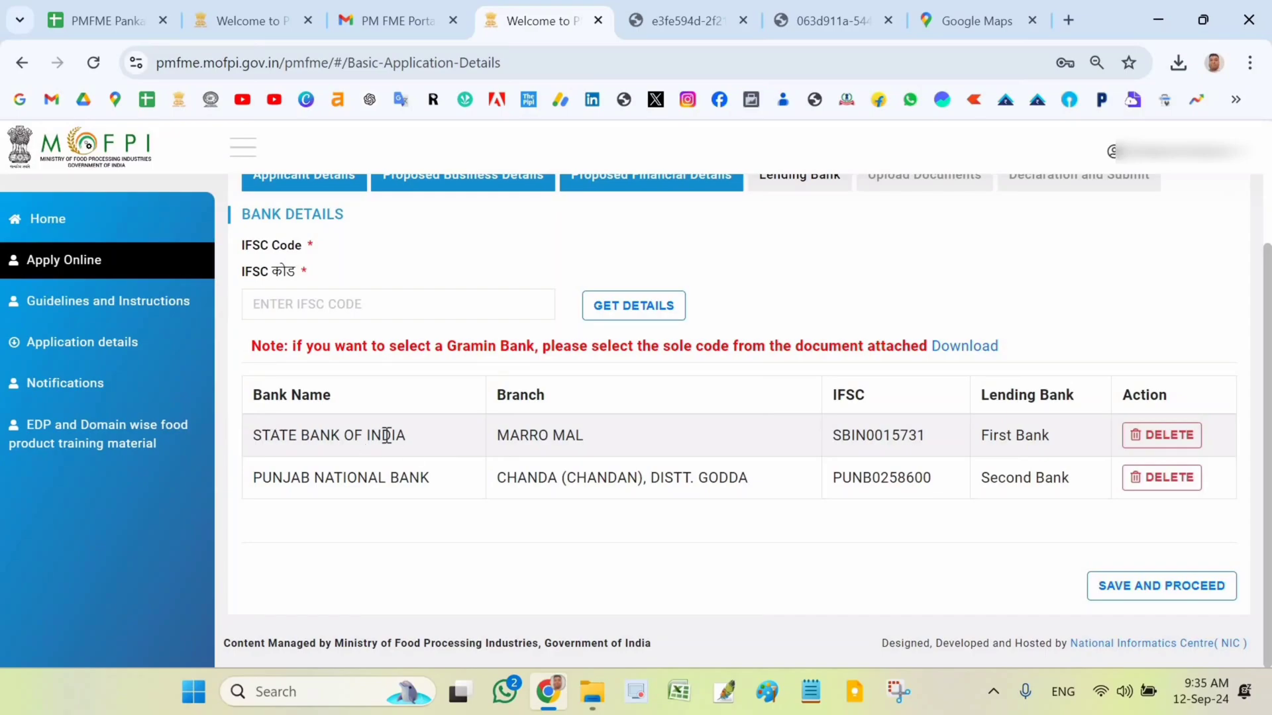
# Check the State Bank of India and Punjab National Bank entries, and save the lending bank details
pyautogui.moveTo(270, 436); pyautogui.dragTo(402, 435)
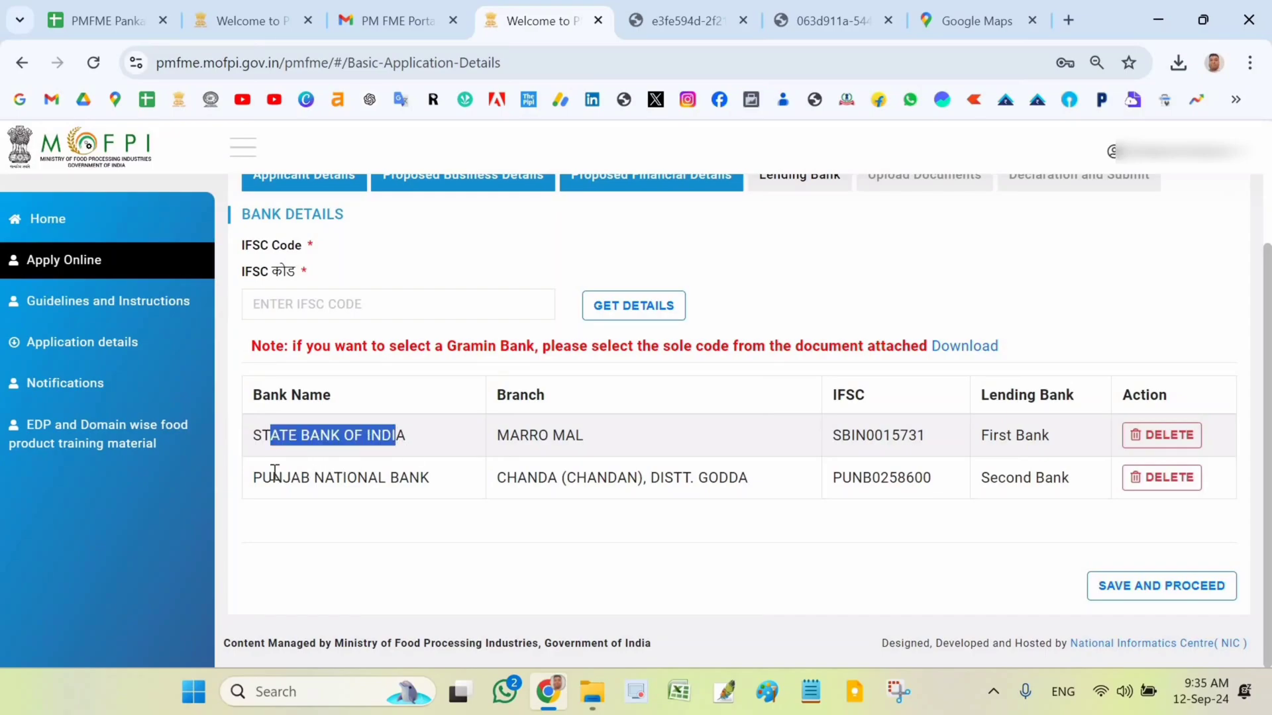
pyautogui.moveTo(262, 477); pyautogui.dragTo(558, 497)
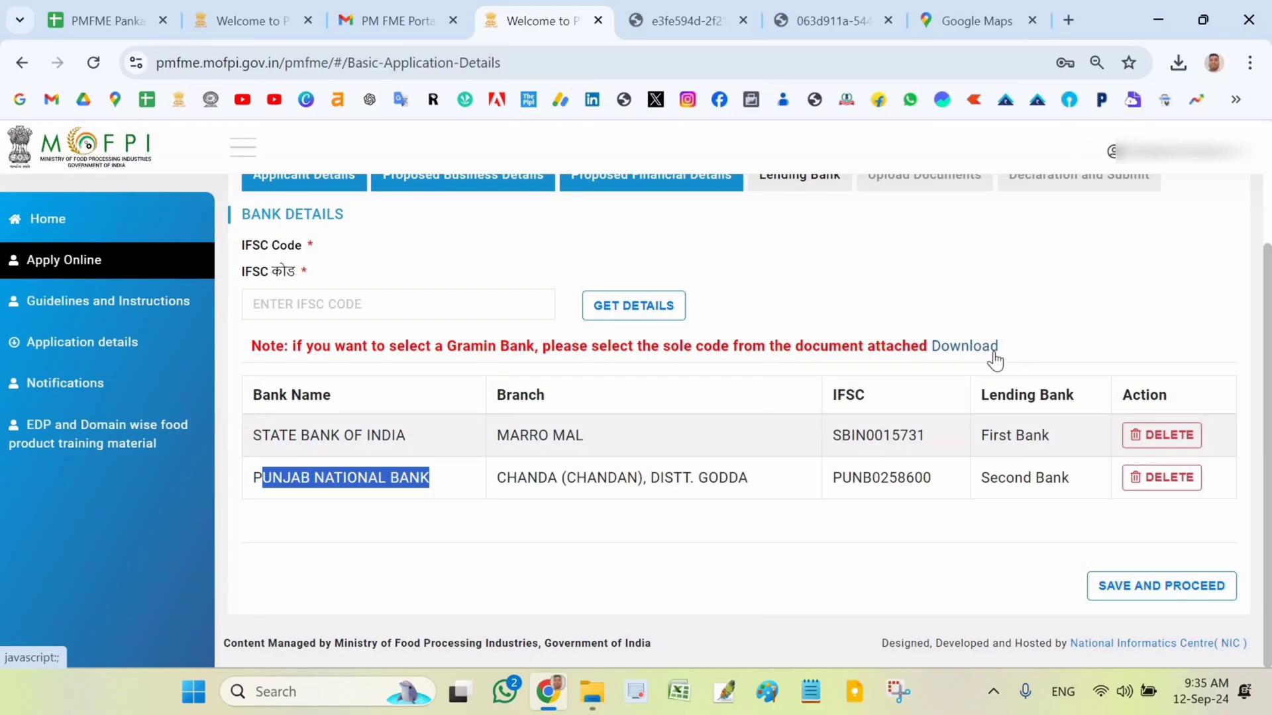
pyautogui.click(1155, 594)
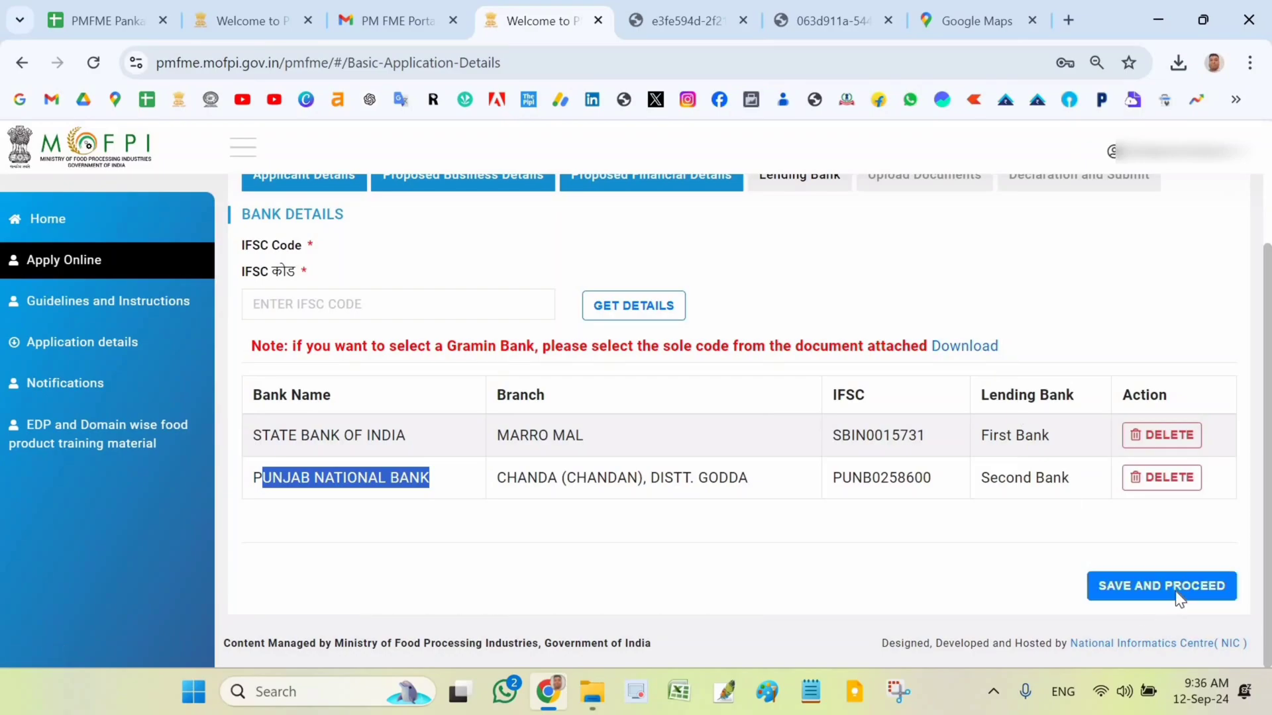
# Save the lending bank details and open the Upload Documents section of the application
pyautogui.click(1174, 601)
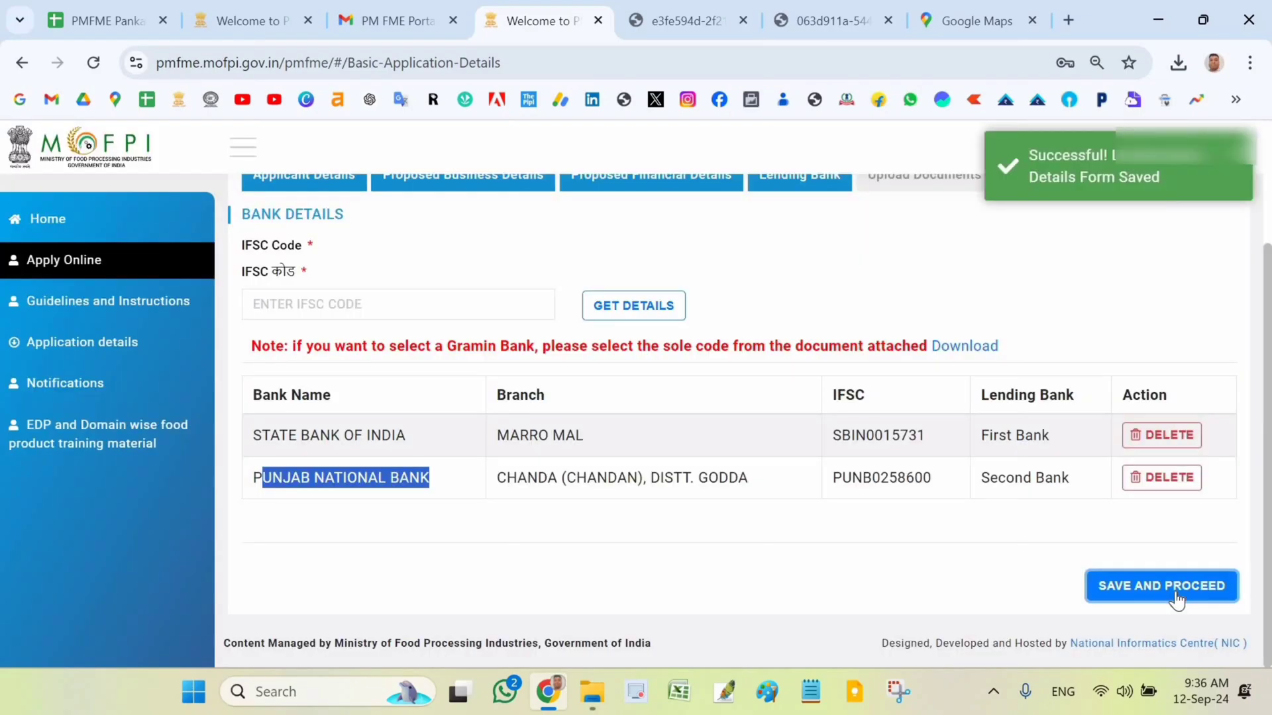
pyautogui.scroll(1, 934, 304)
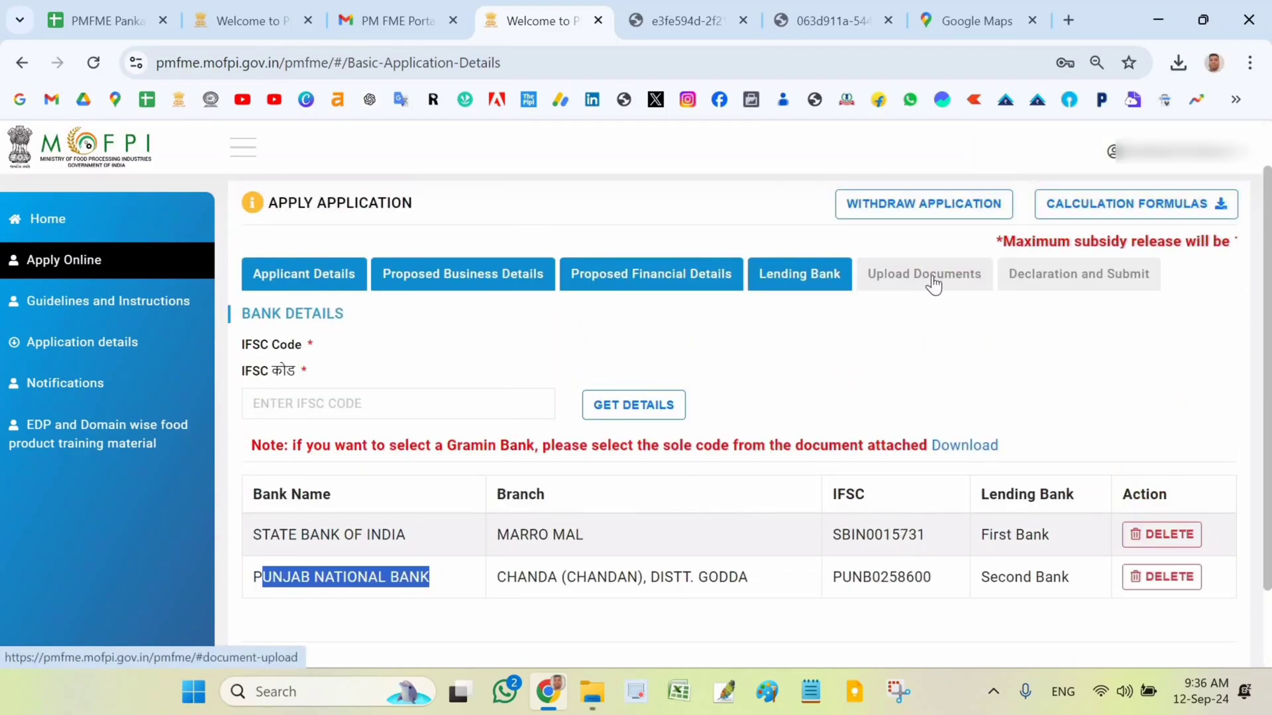
pyautogui.click(932, 276)
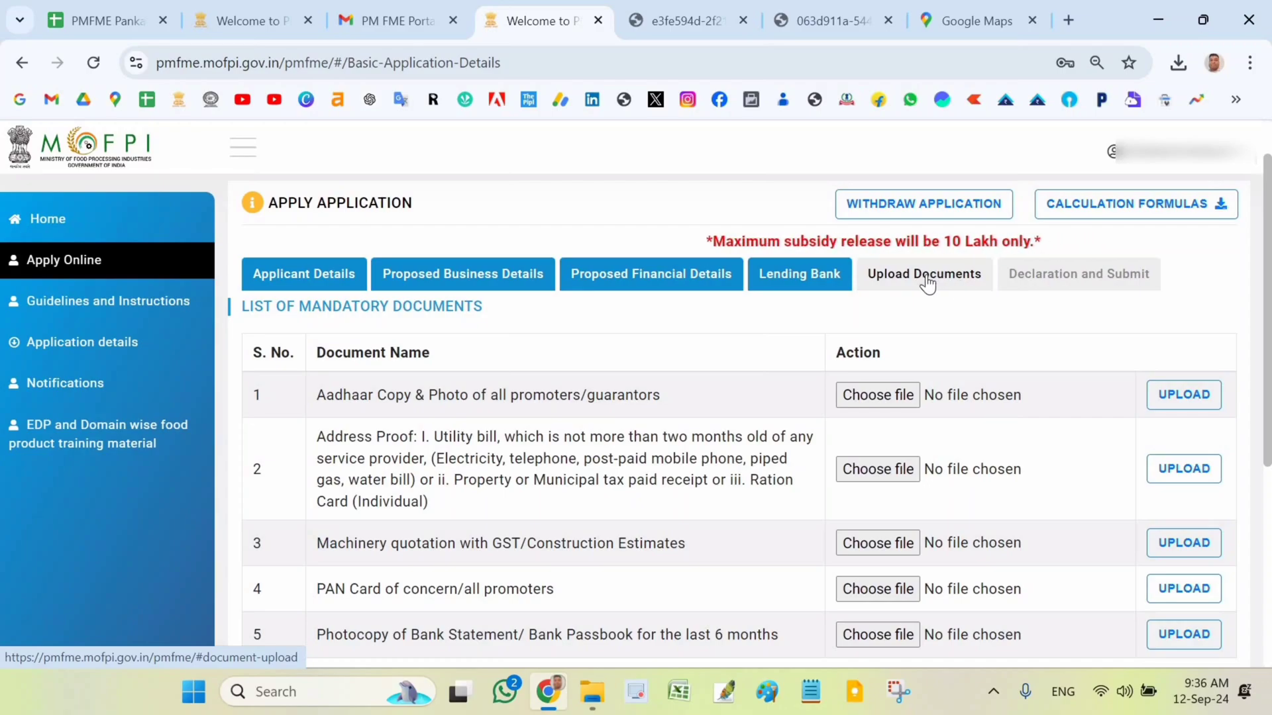
# Choose Aadhaar.pdf from the applicant's folder for the Aadhaar copy and photo entry of the mandatory documents
pyautogui.click(873, 397)
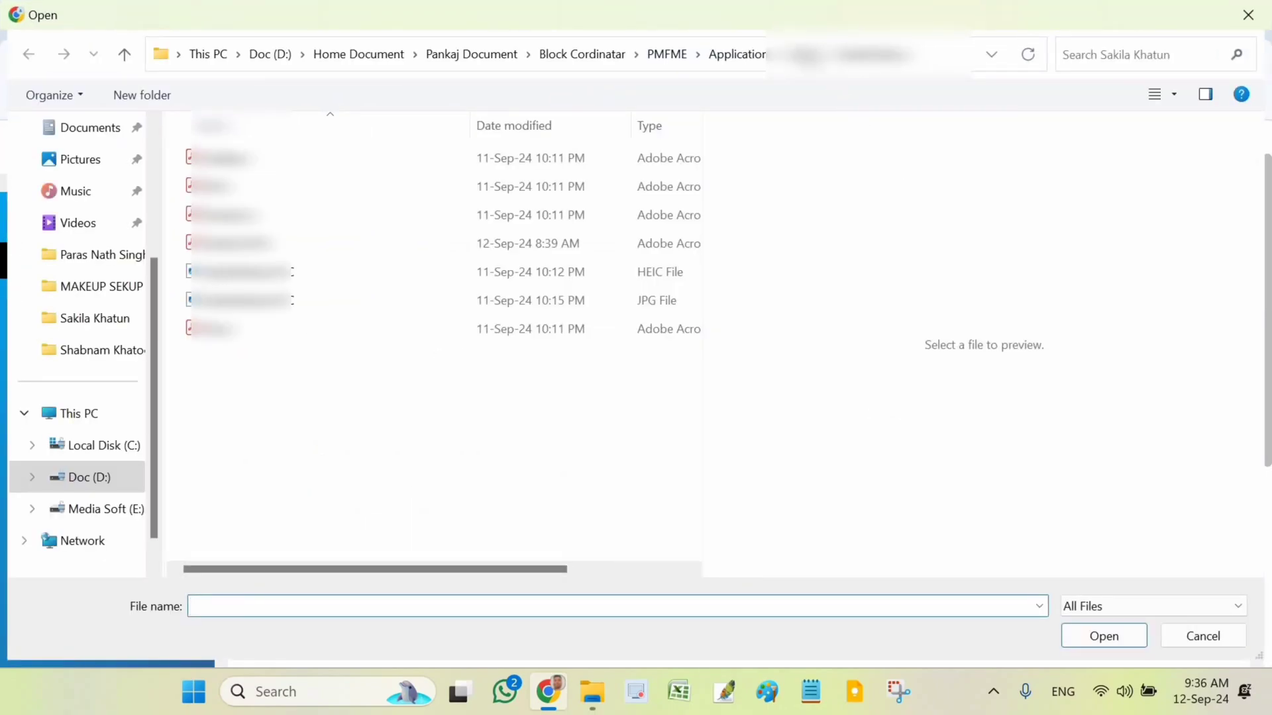
pyautogui.click(806, 55)
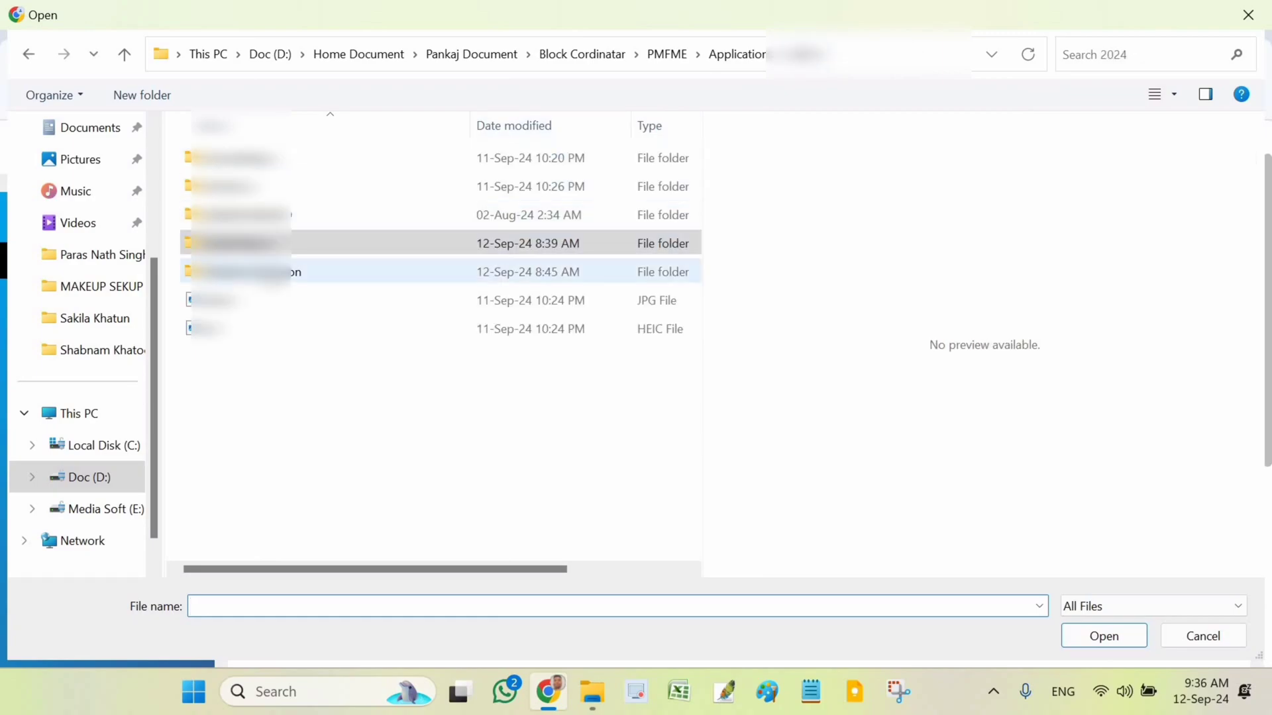
pyautogui.doubleClick(399, 276)
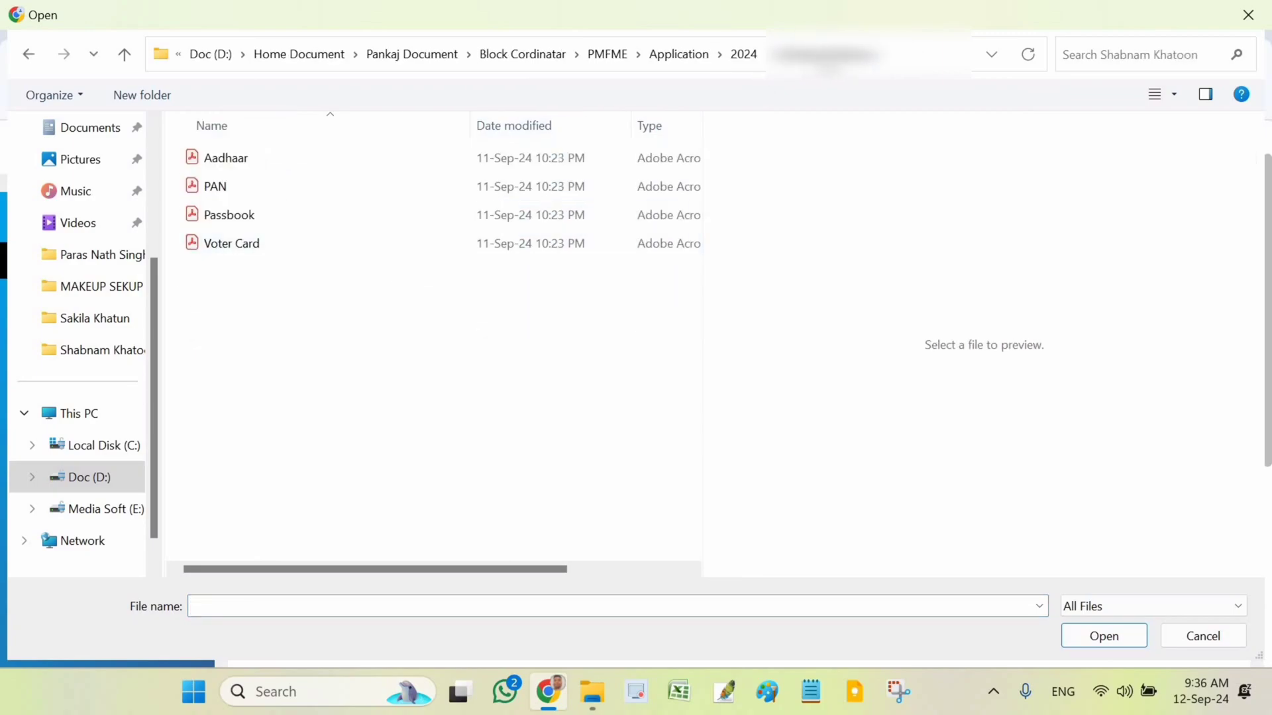
pyautogui.click(221, 165)
pyautogui.rightClick(224, 167)
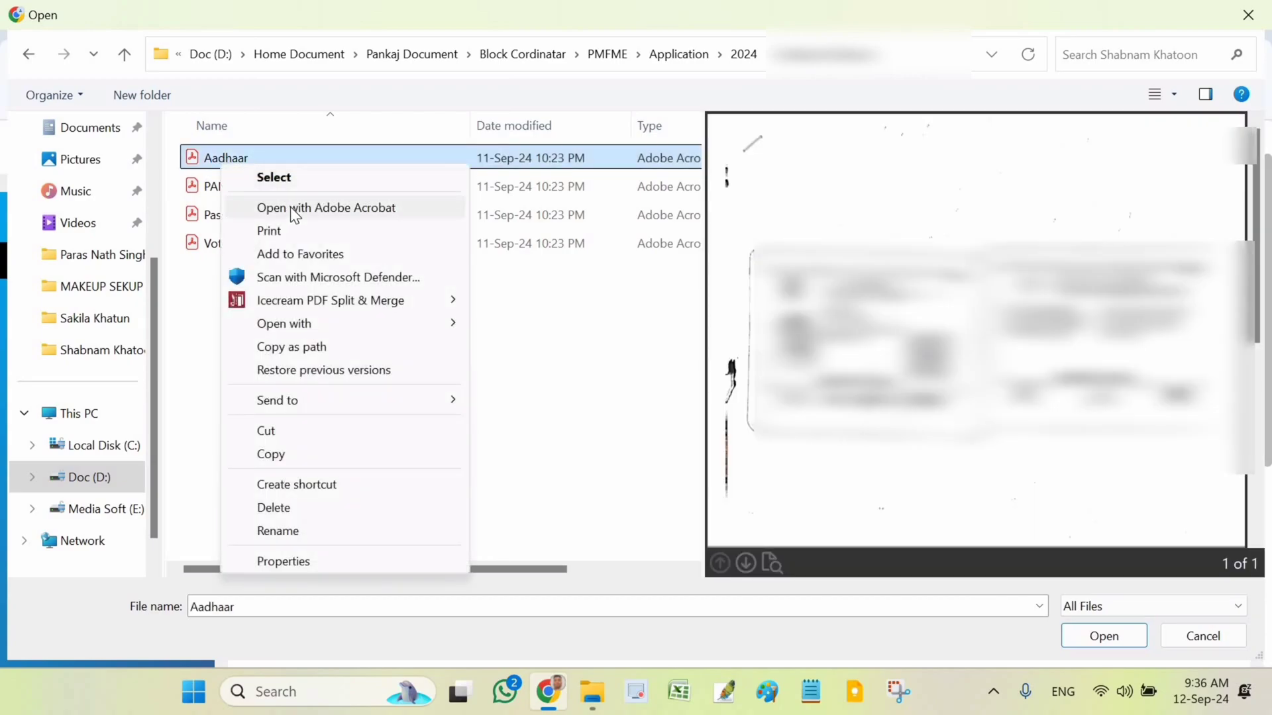
pyautogui.click(332, 155)
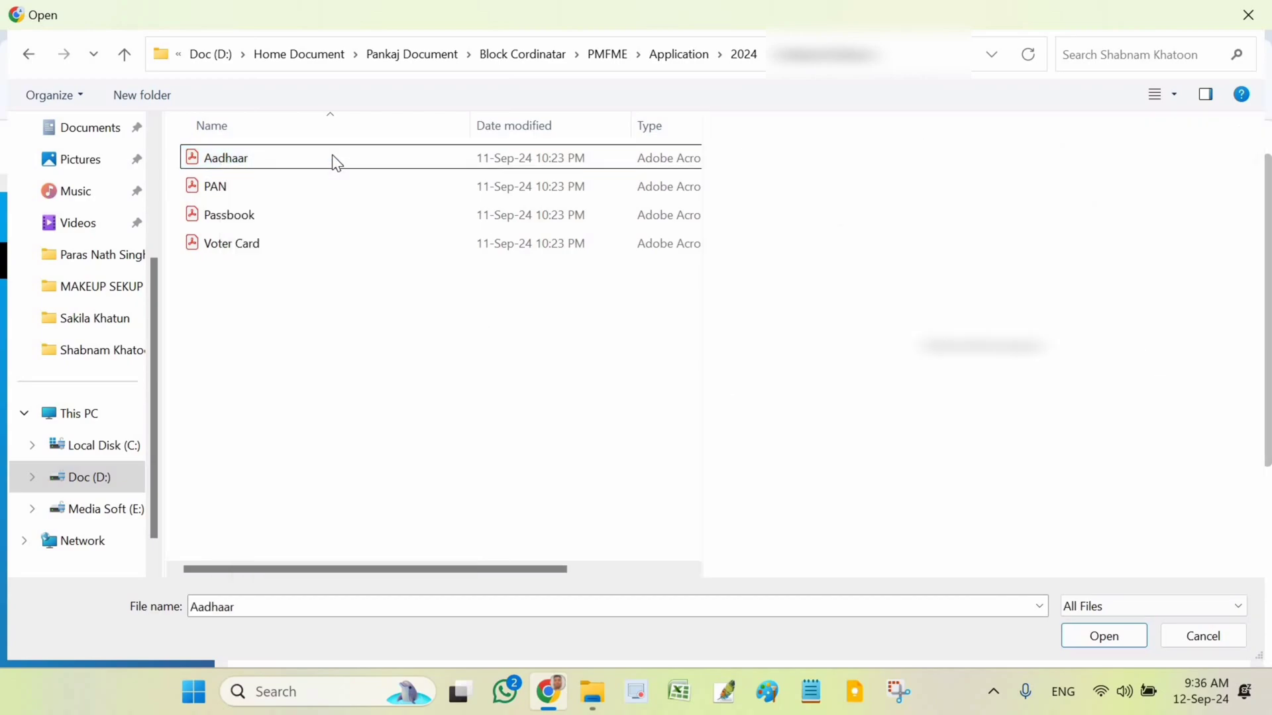
pyautogui.doubleClick(339, 157)
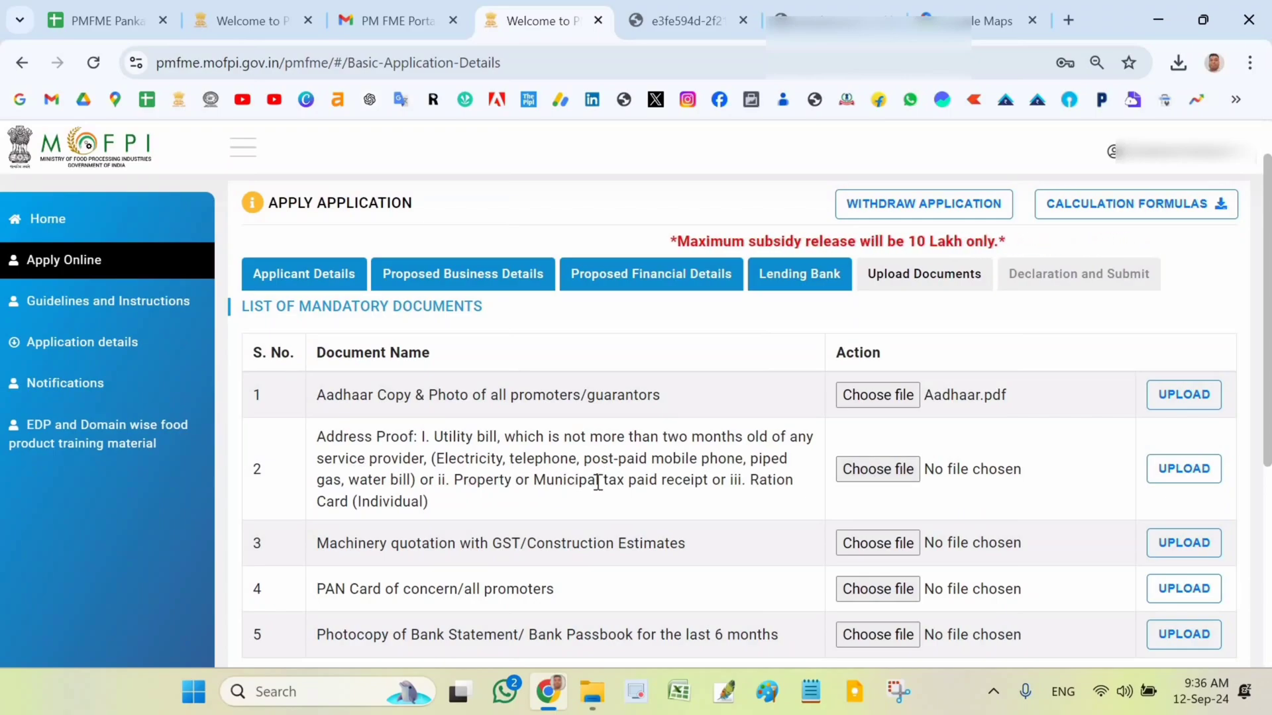
# Choose Voter Card.pdf as the address proof and PAN.pdf for the PAN card entry
pyautogui.click(869, 469)
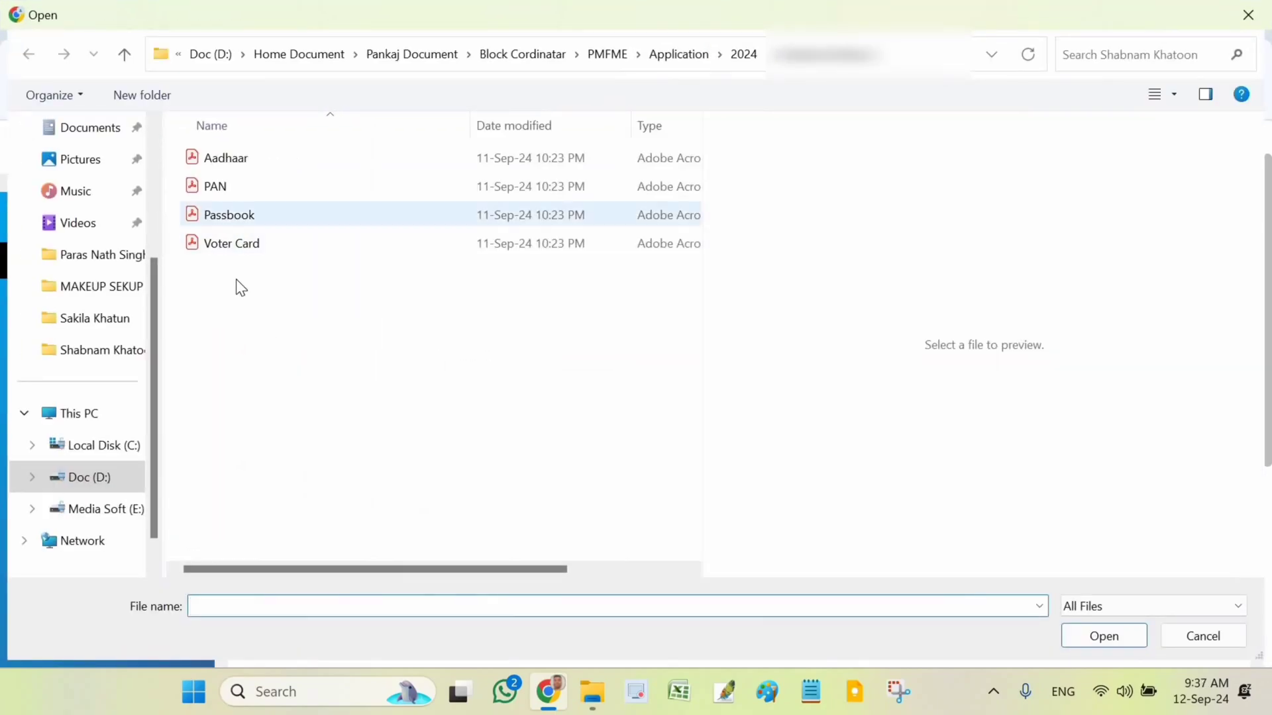
pyautogui.doubleClick(223, 252)
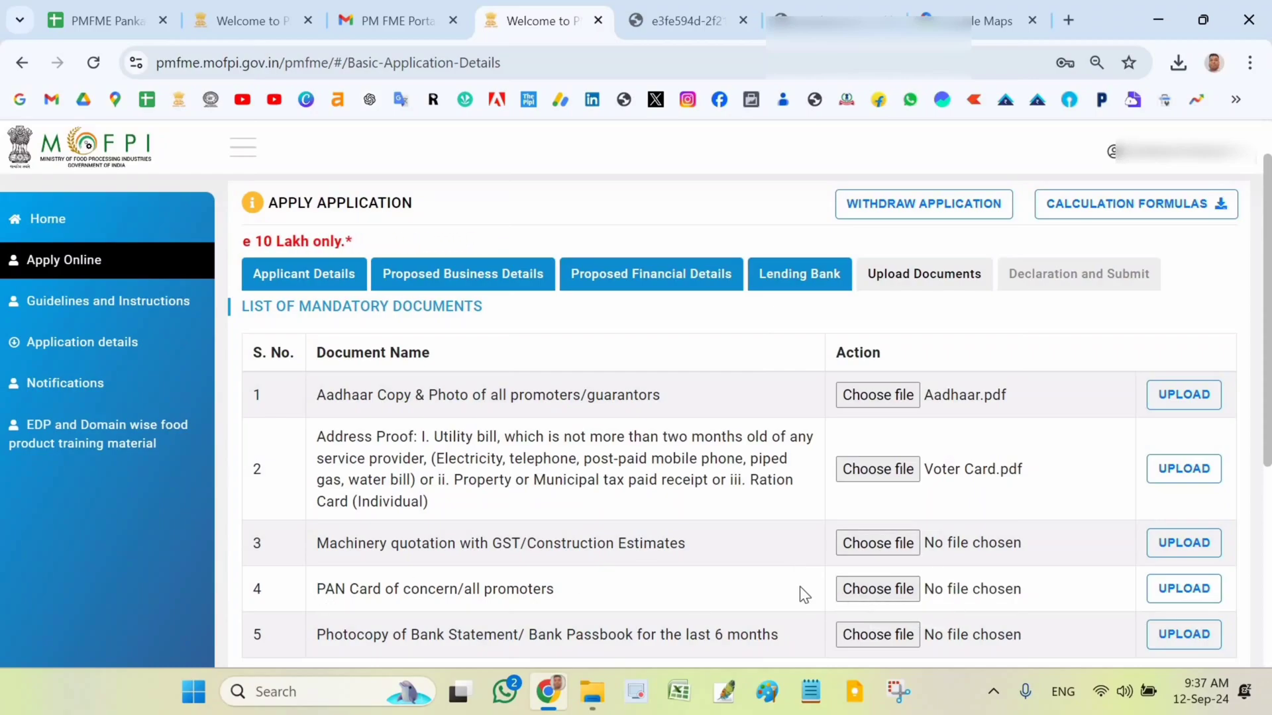
pyautogui.scroll(-1, 891, 573)
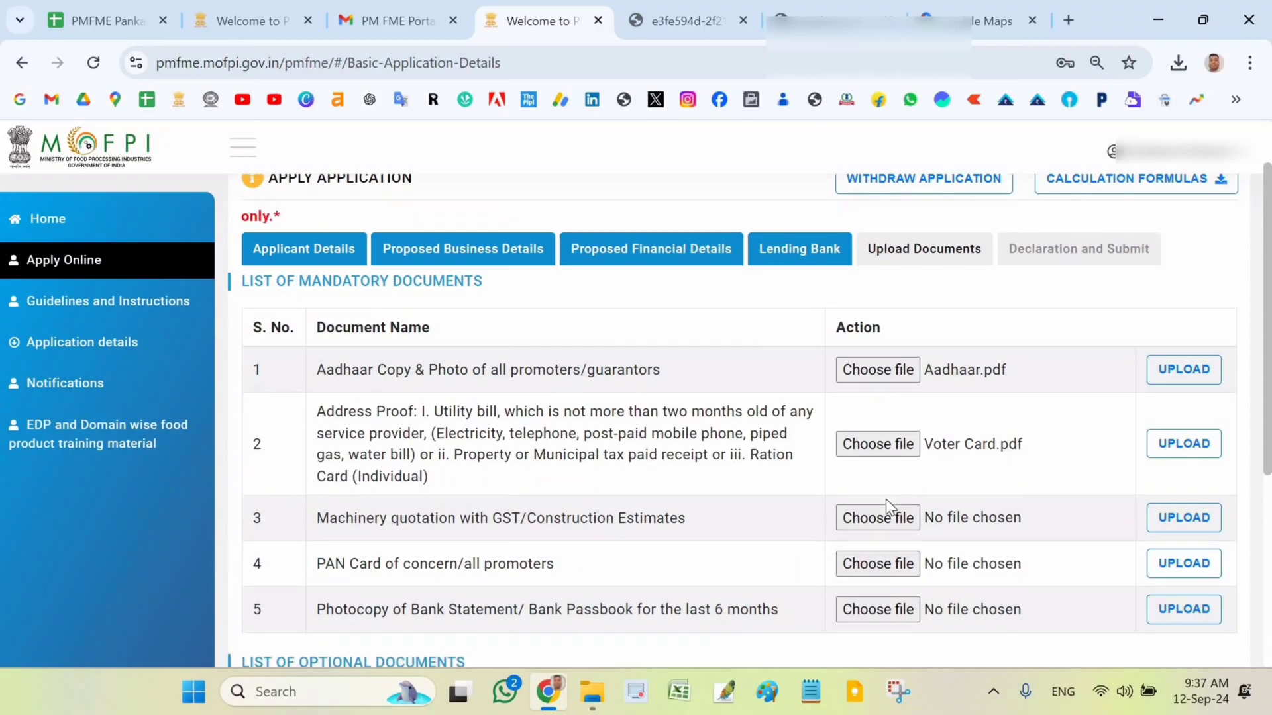
pyautogui.click(880, 491)
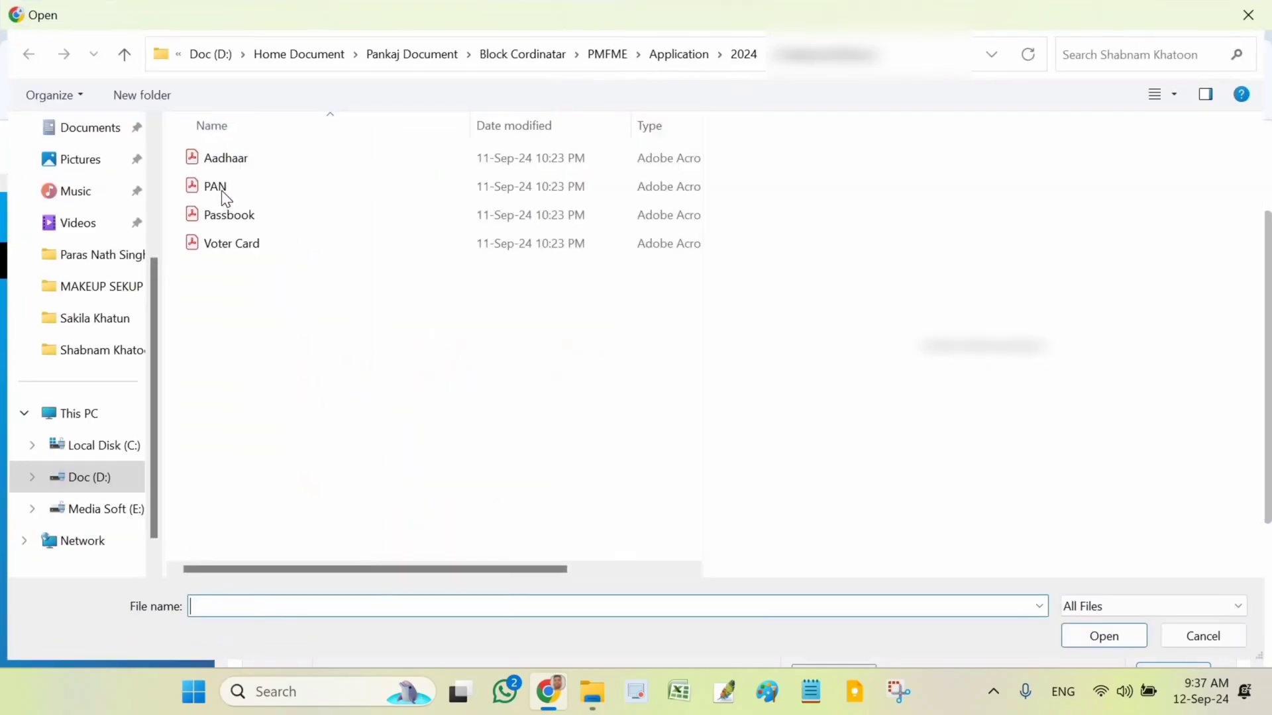
pyautogui.click(221, 188)
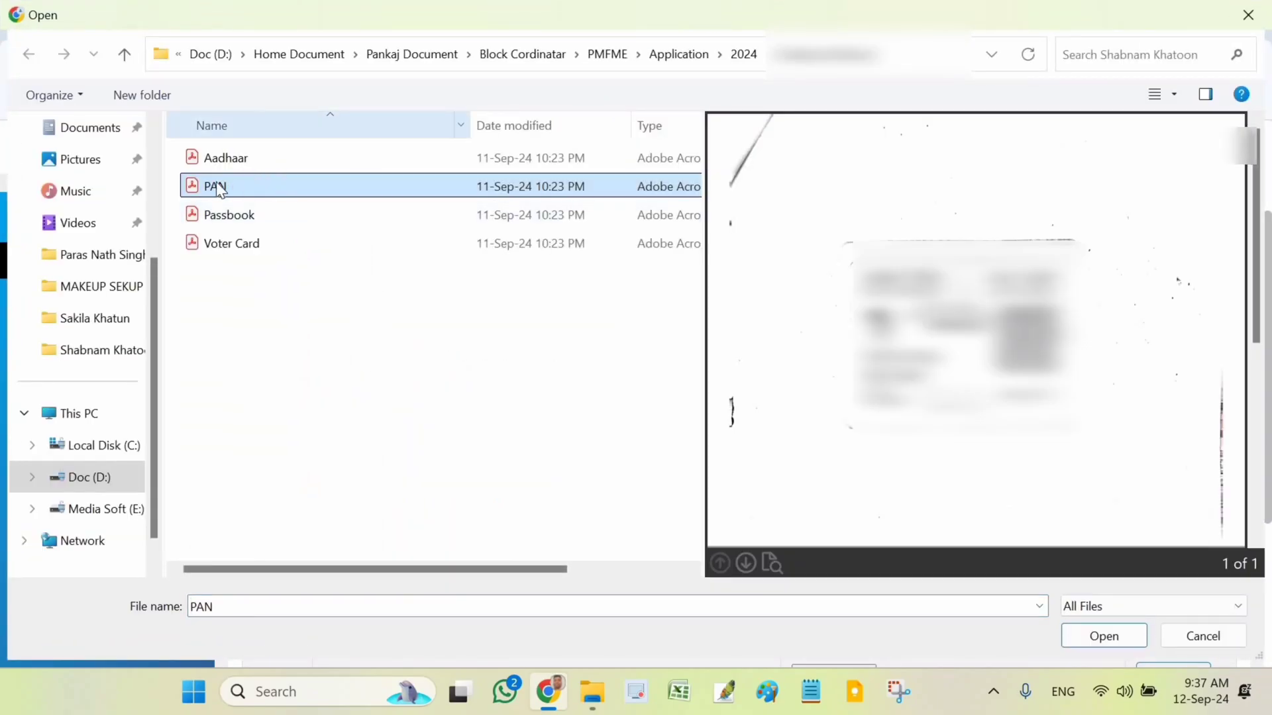
pyautogui.press('Return')
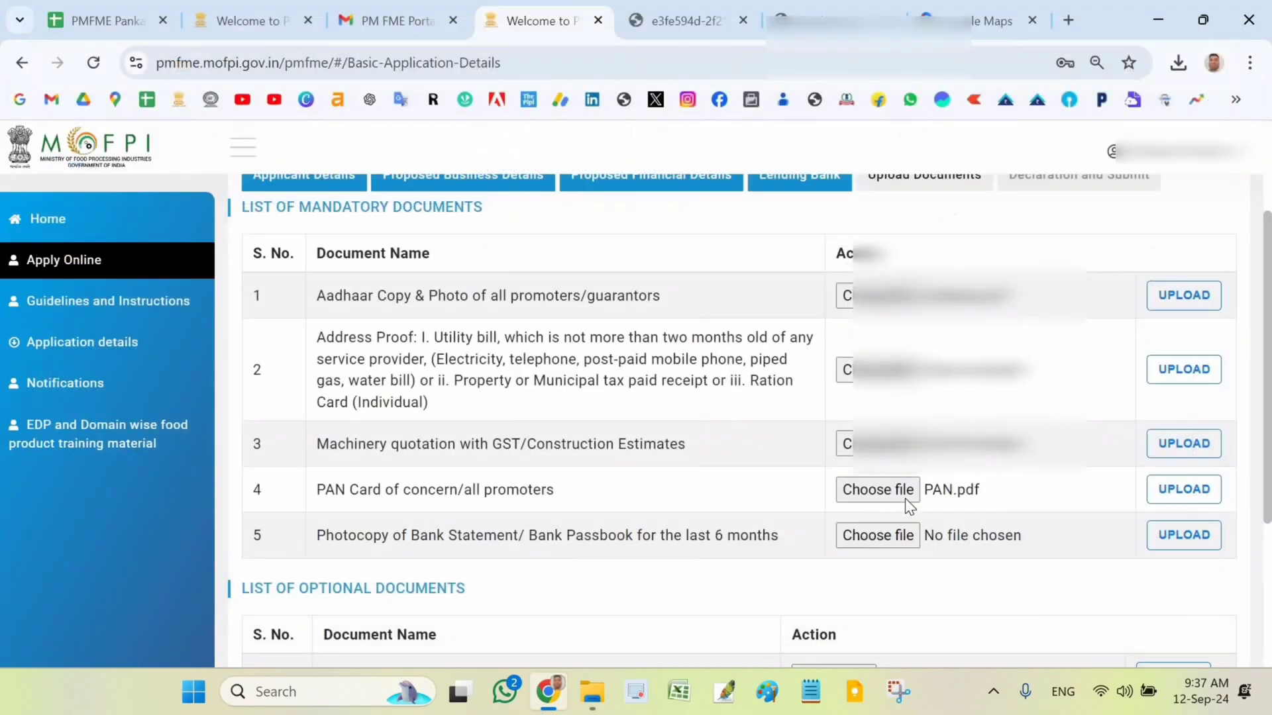
# Choose Passbook.pdf for the bank statement/passbook entry of the mandatory documents
pyautogui.click(884, 538)
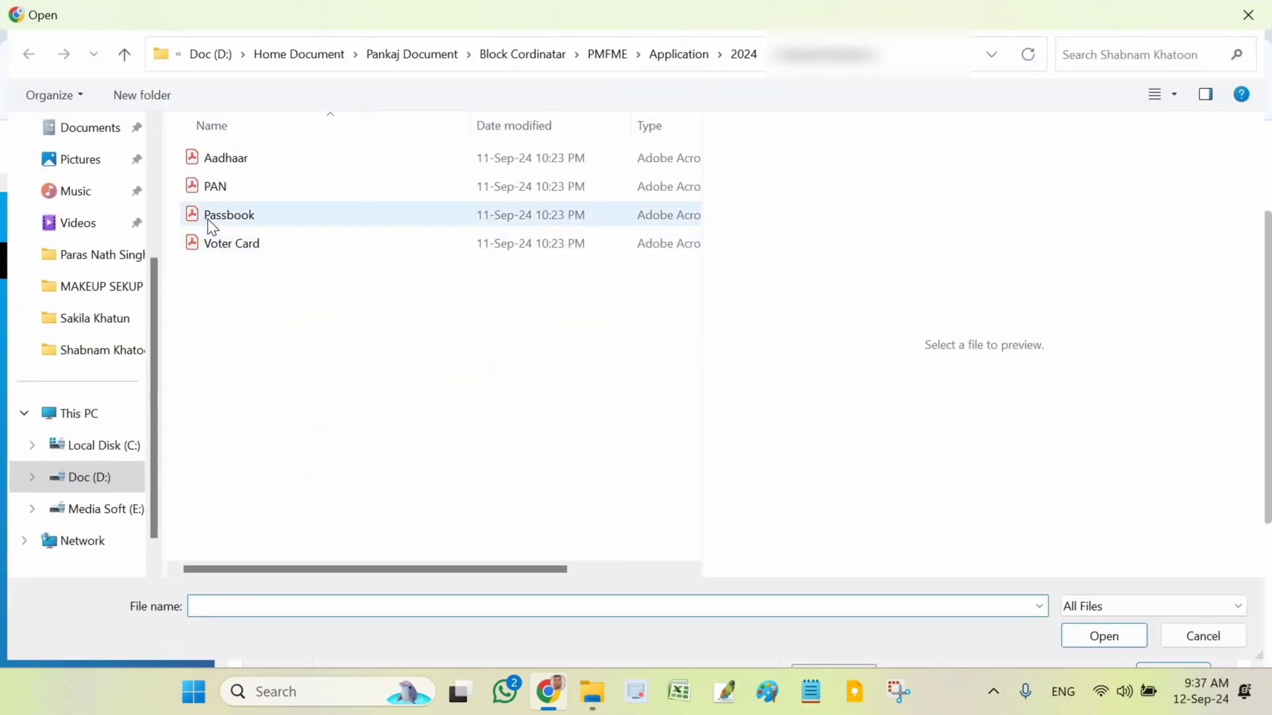
pyautogui.click(210, 223)
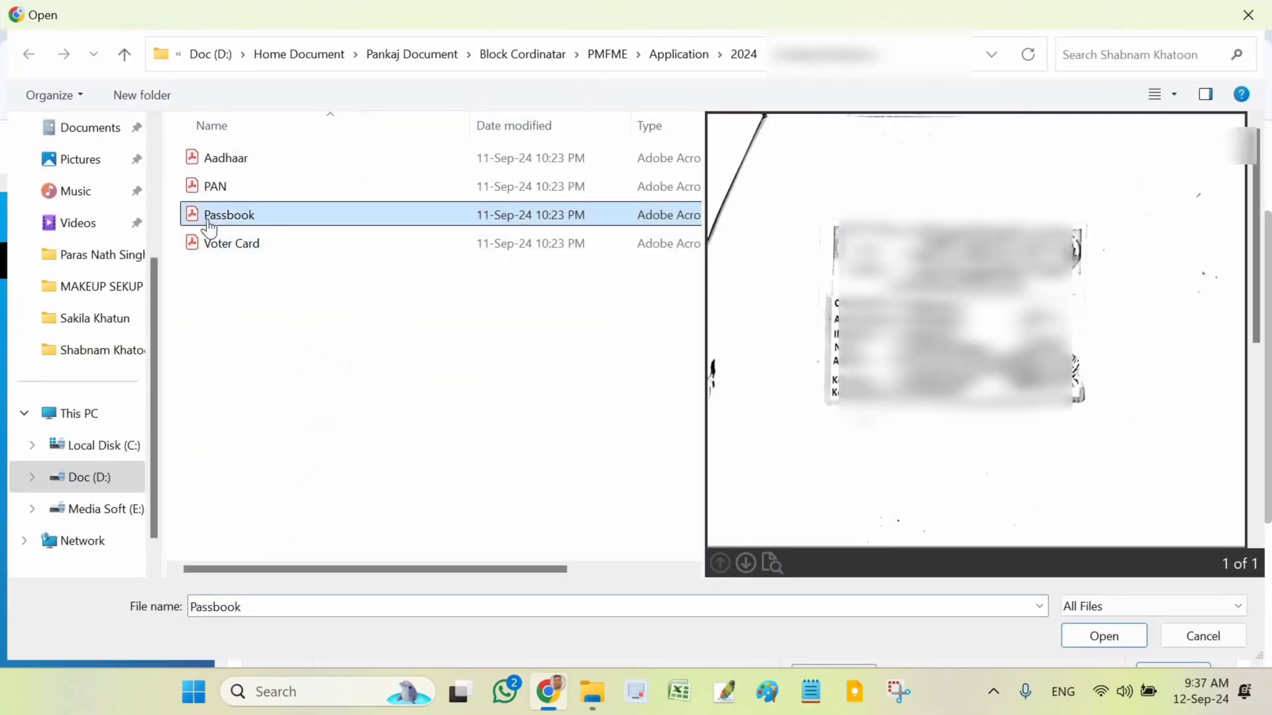
pyautogui.press('Return')
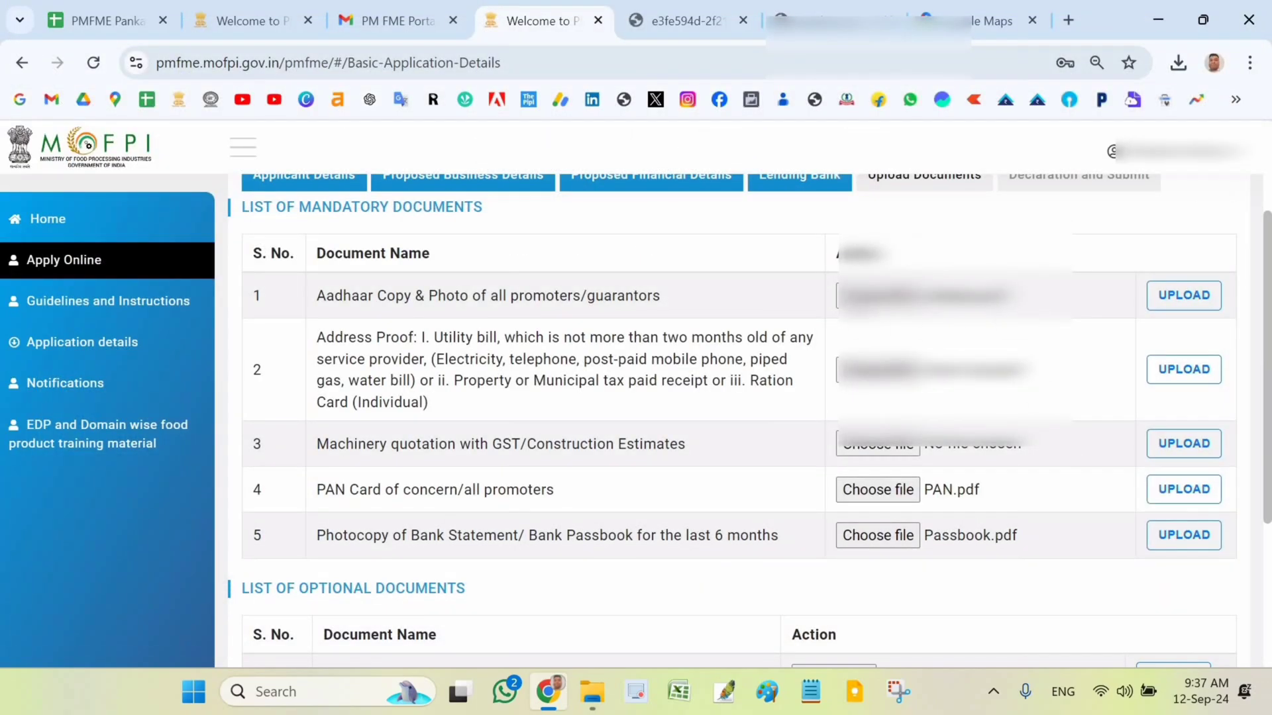
# Upload the chosen Aadhaar, address proof, PAN card and bank passbook files, and check the list of uploaded mandatory documents
pyautogui.click(1183, 297)
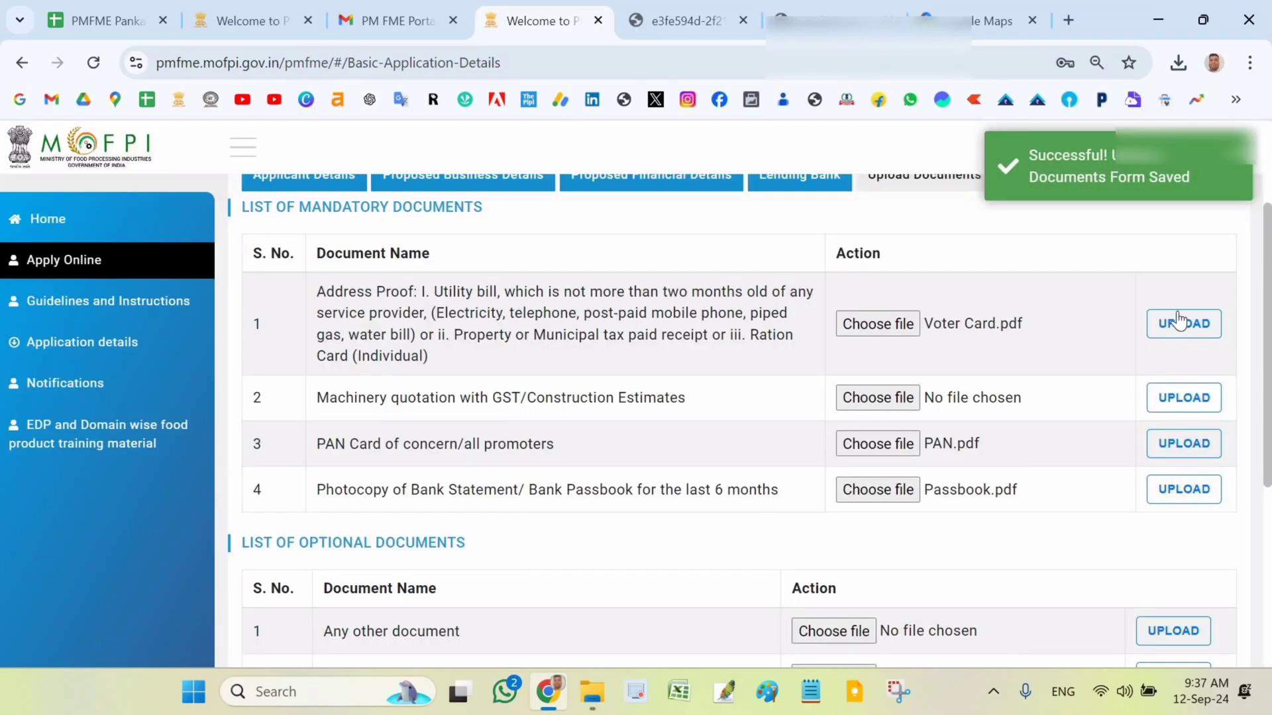
pyautogui.click(1178, 319)
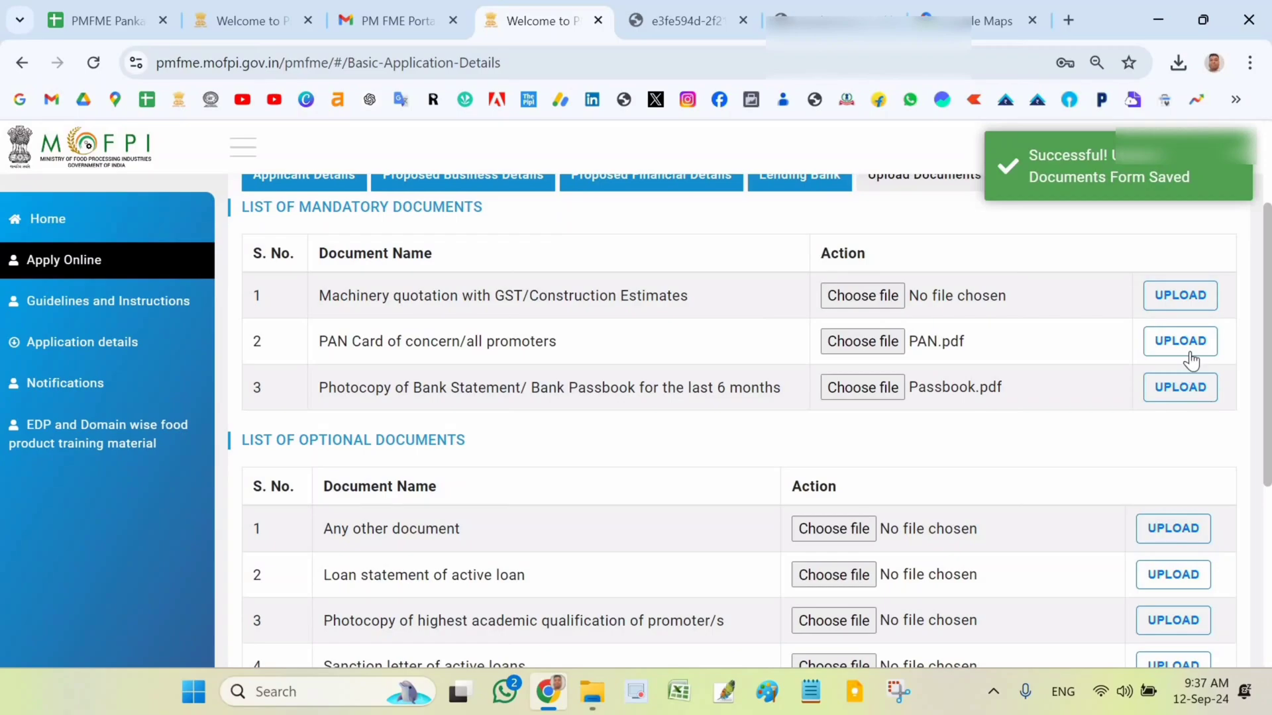
pyautogui.click(1184, 343)
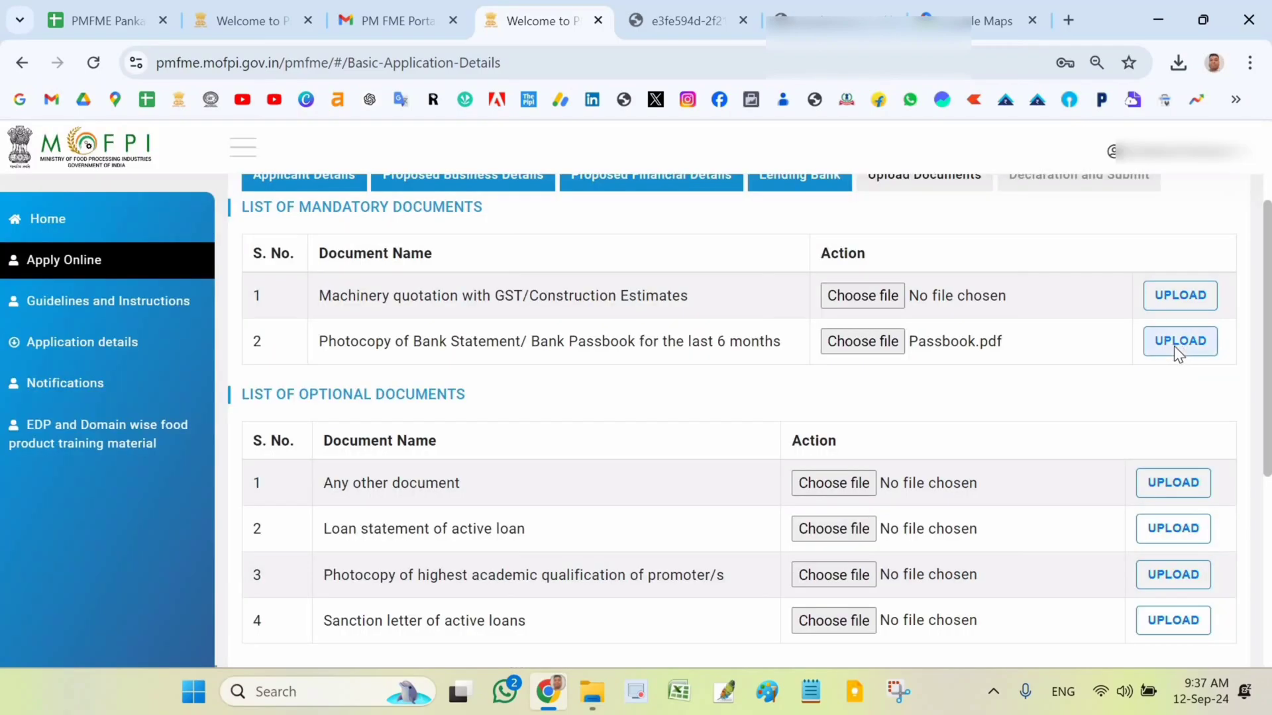
pyautogui.click(1174, 346)
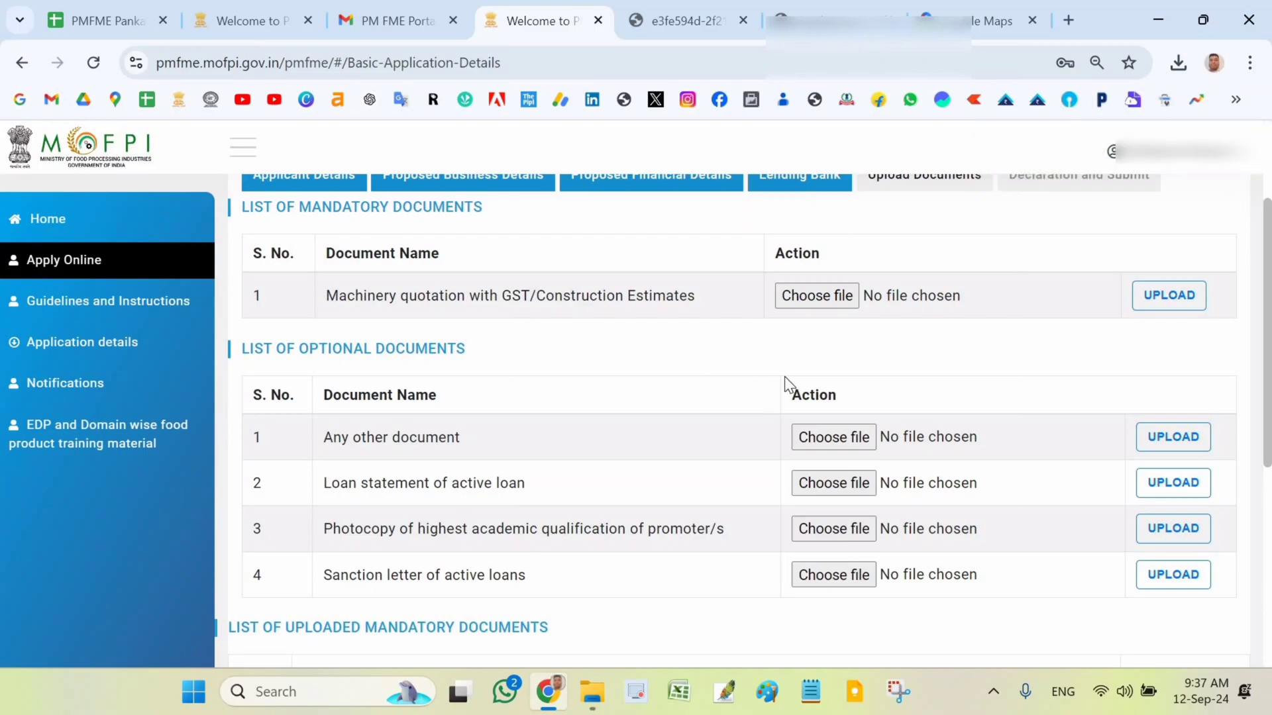
pyautogui.scroll(-1, 785, 376)
pyautogui.scroll(-4, 857, 416)
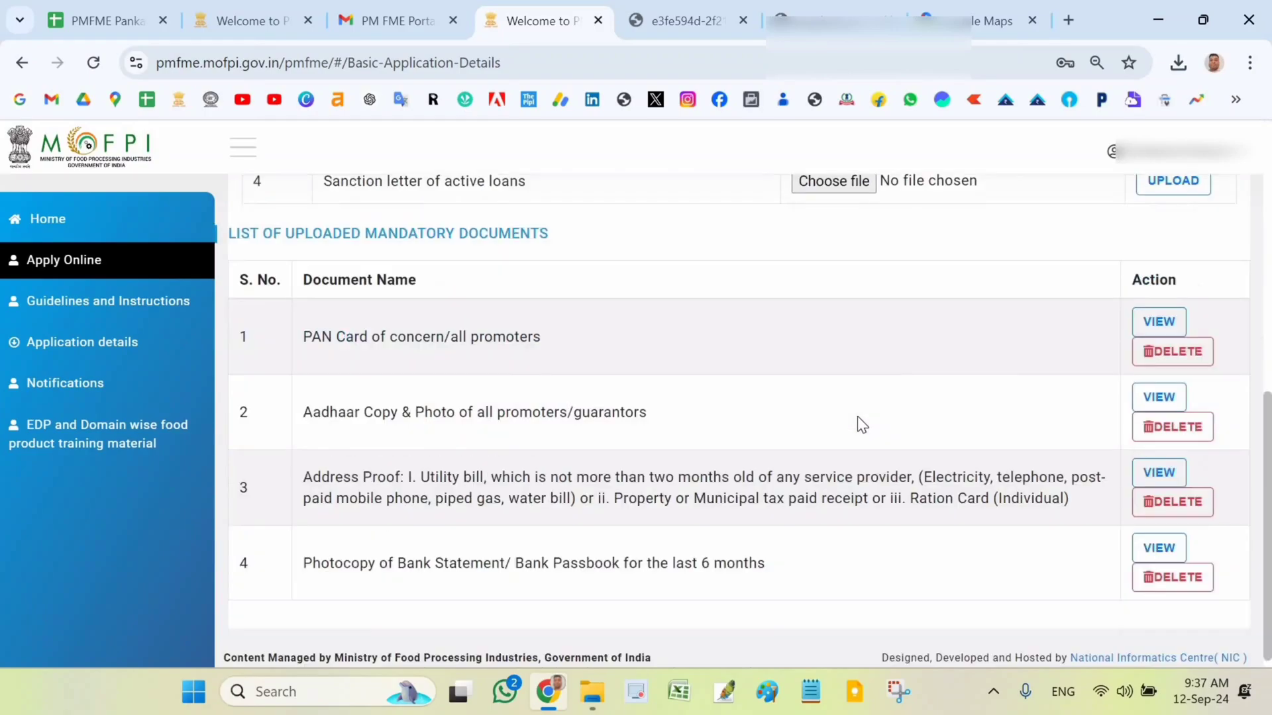
# Open the Declaration and Submit section, accept the declaration and enter Budhavachak as the place
pyautogui.scroll(6, 929, 431)
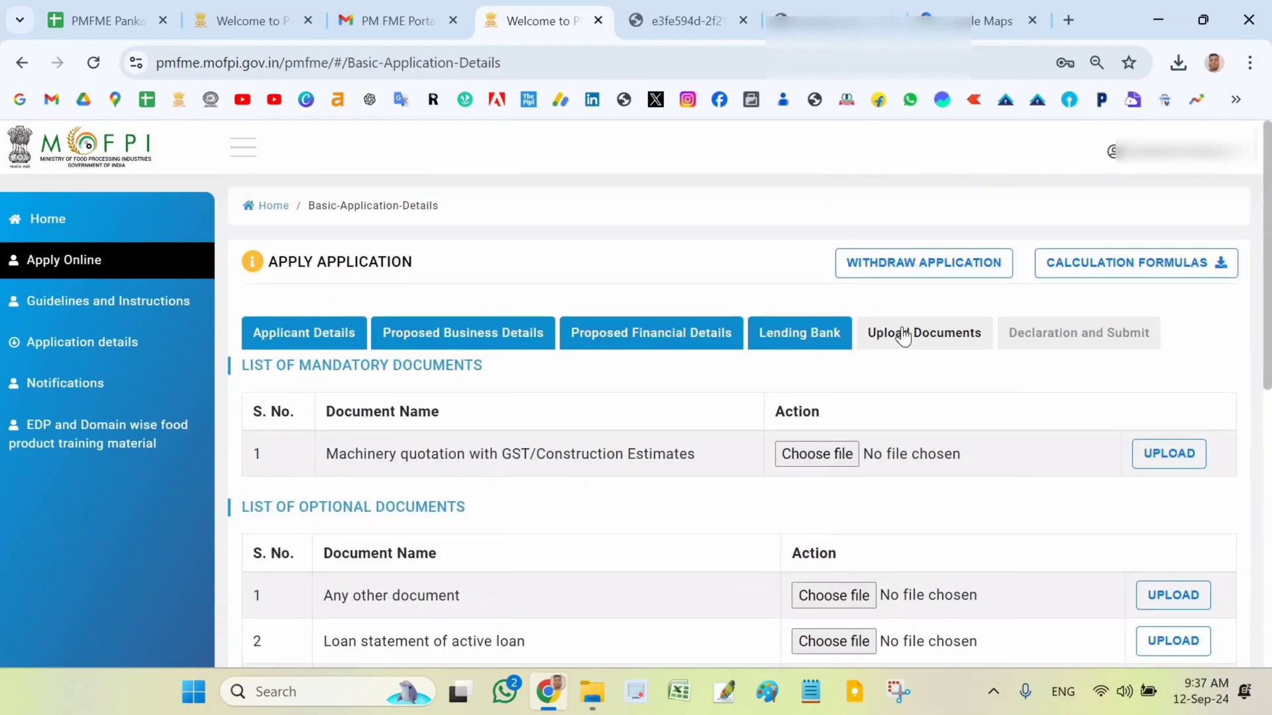
pyautogui.click(1085, 343)
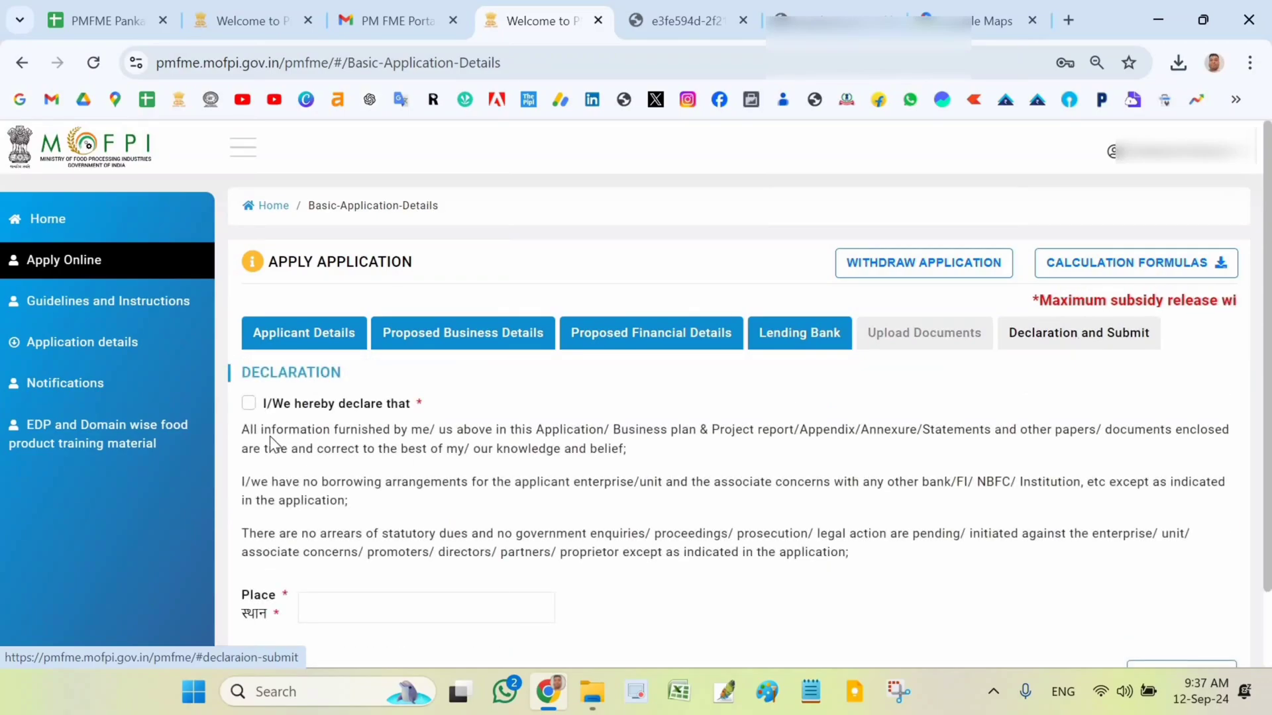
pyautogui.click(249, 404)
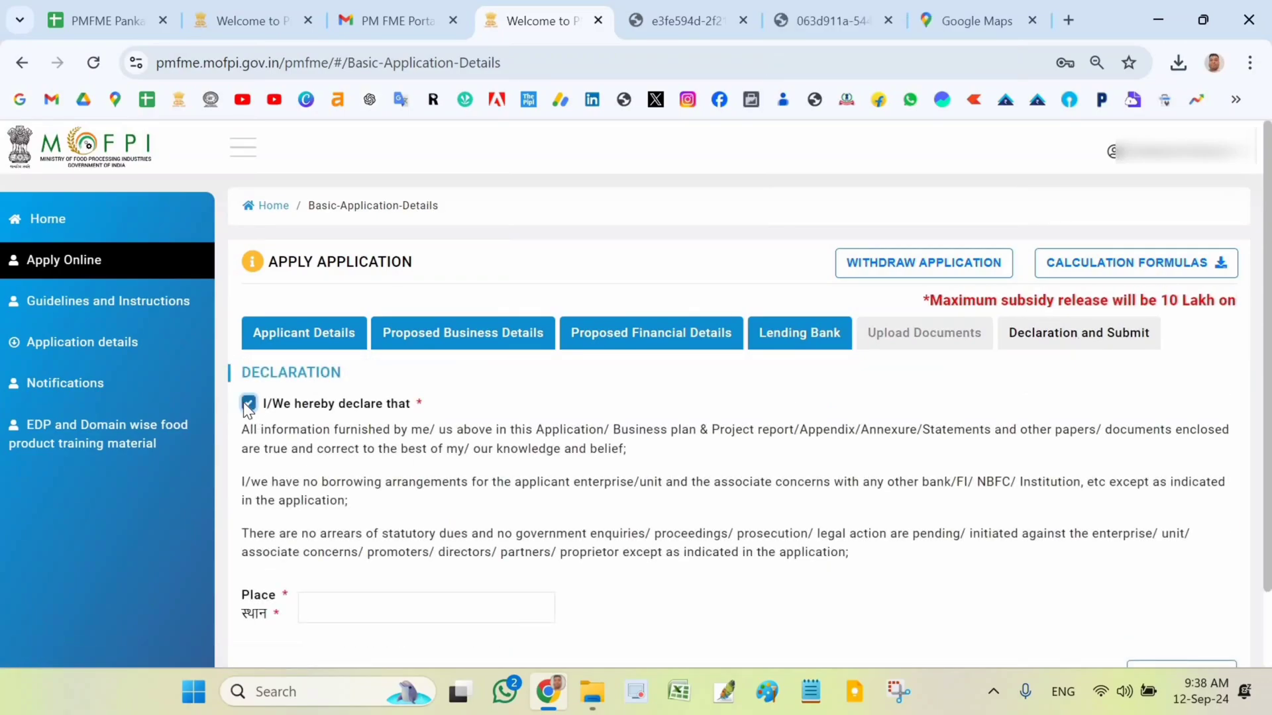
pyautogui.click(359, 614)
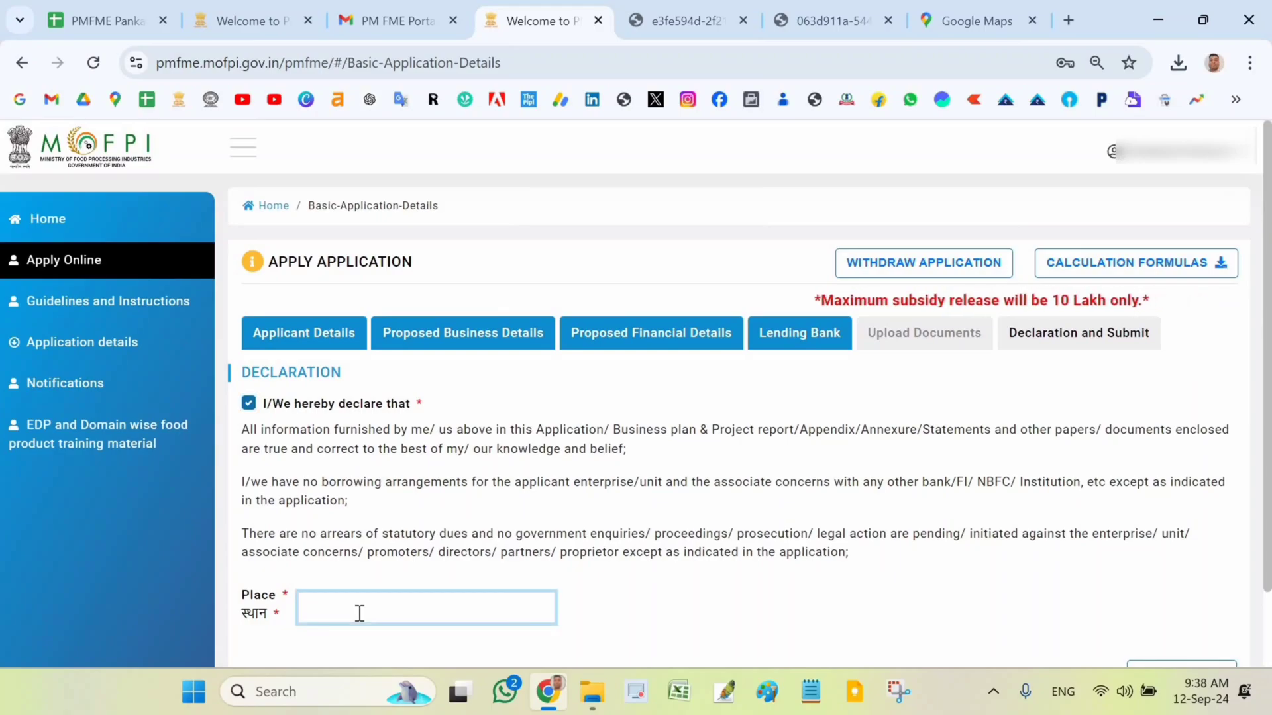
pyautogui.write('Bu')
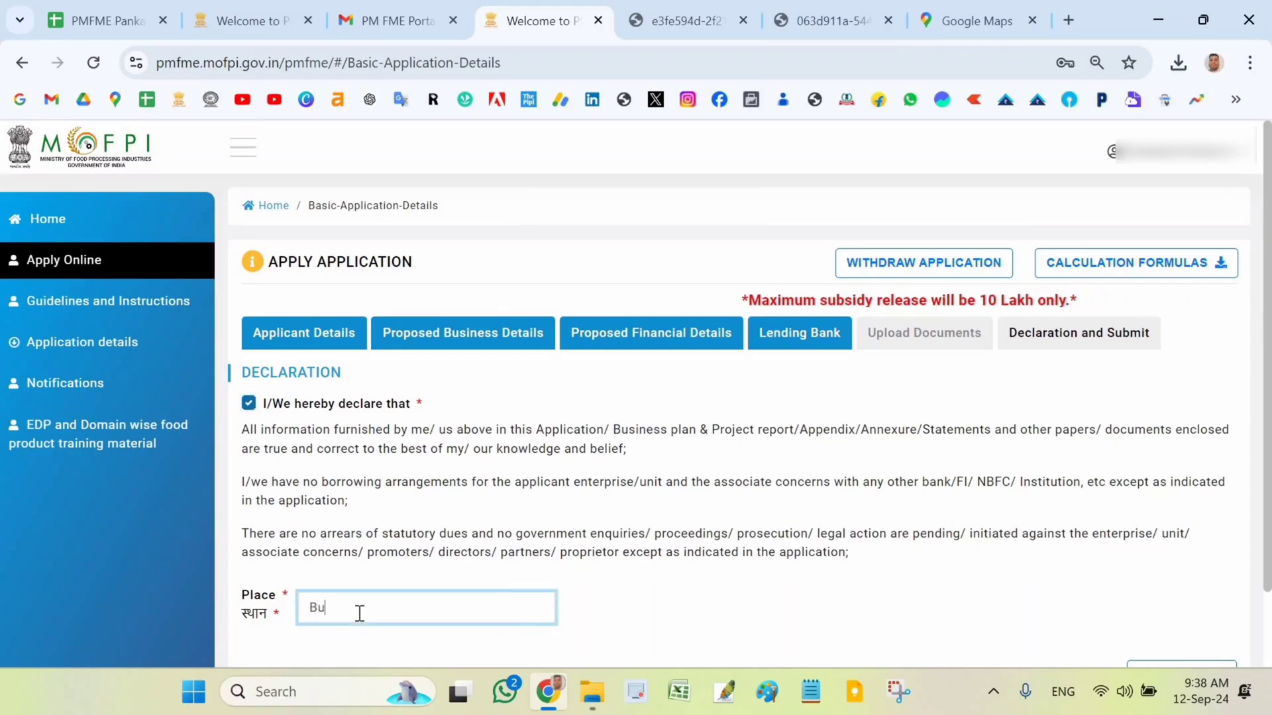
pyautogui.write('dh')
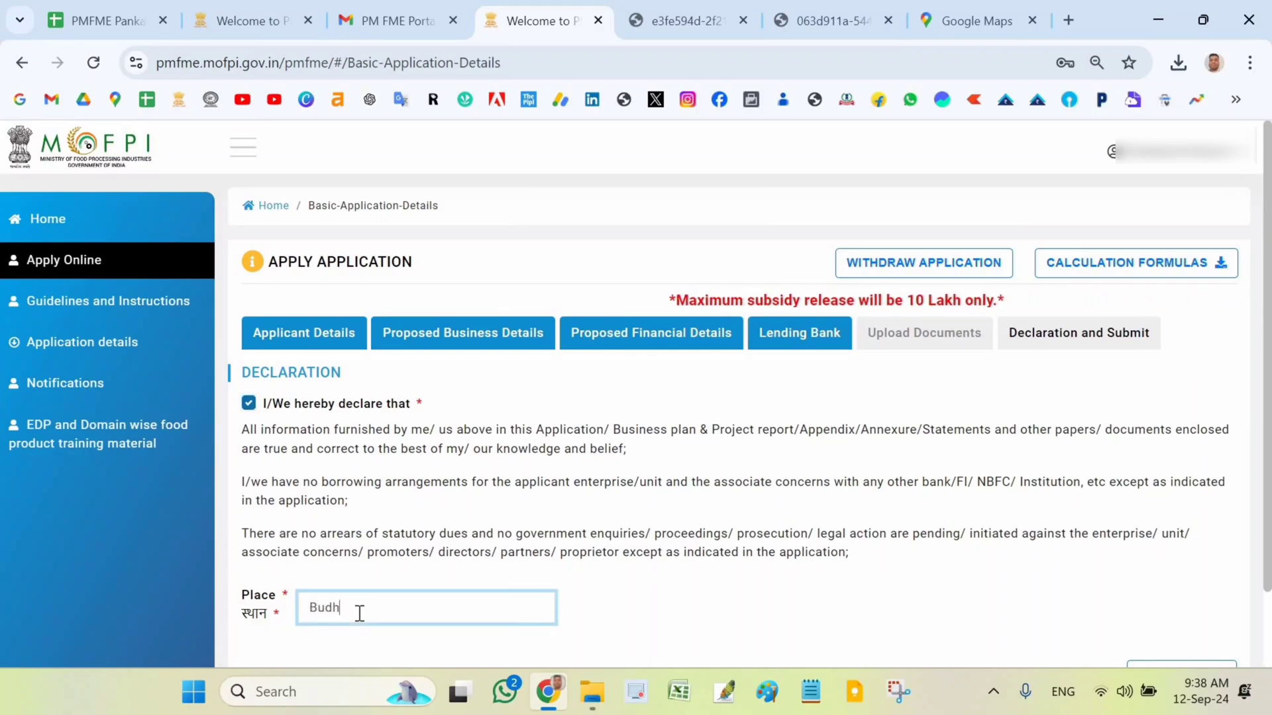
pyautogui.write('ava')
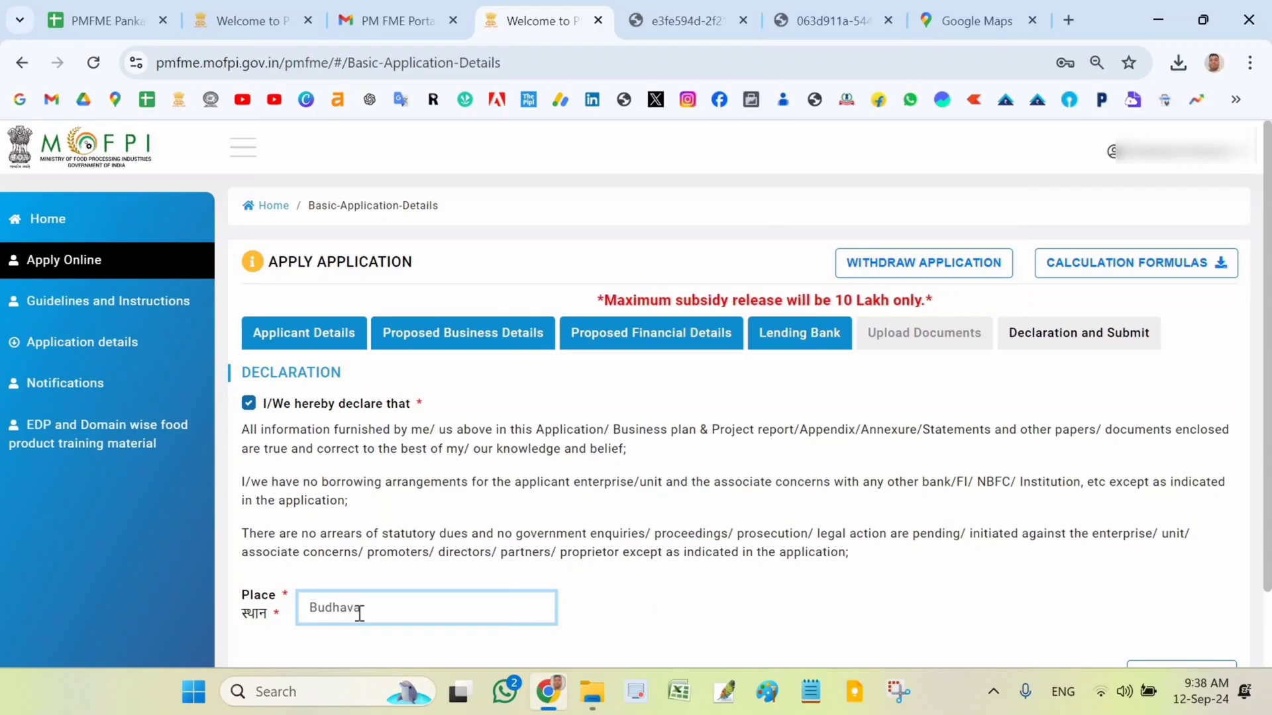
pyautogui.write('chak')
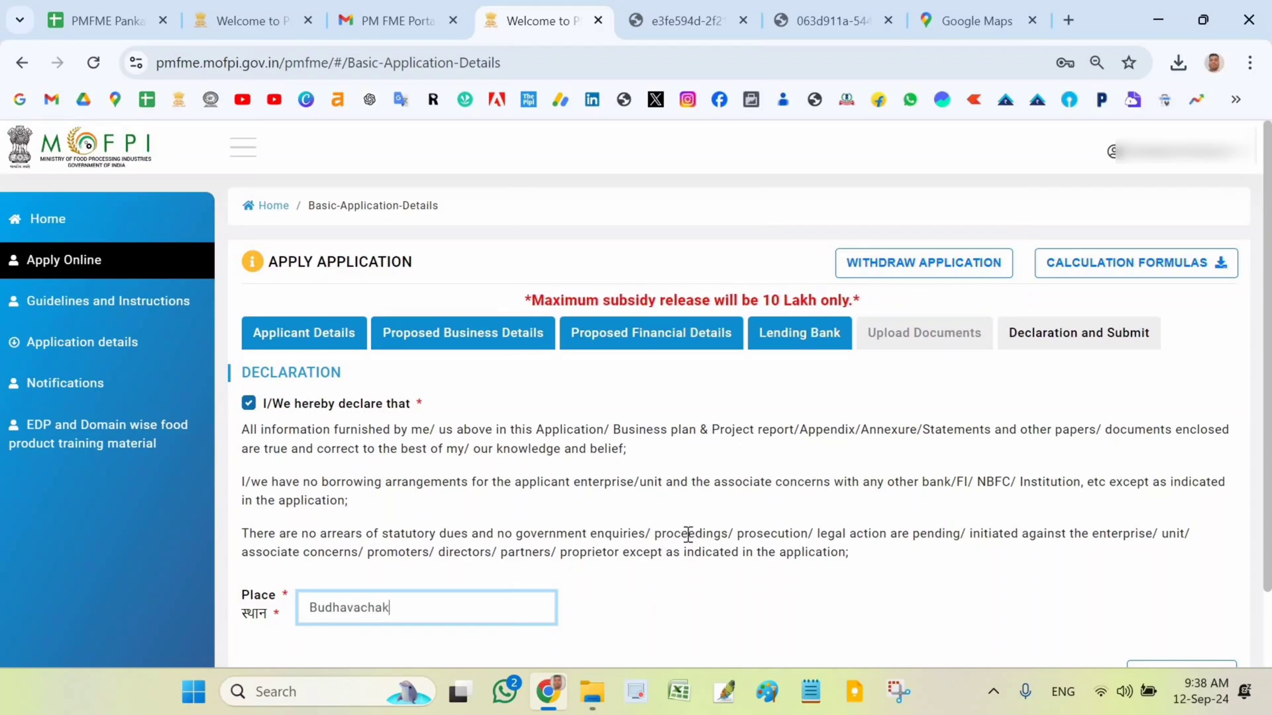
pyautogui.click(808, 597)
# Submit the application finally, declaring that its details have been checked, and download the submitted application
pyautogui.scroll(-2, 808, 597)
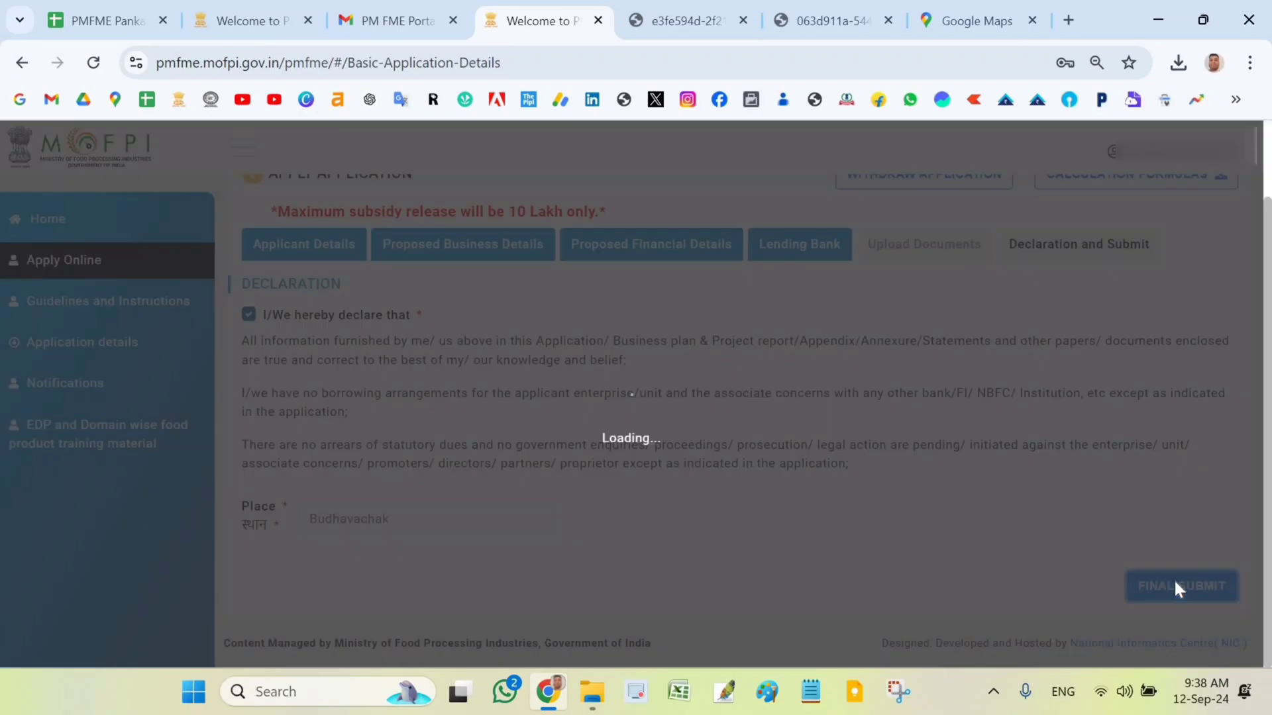
pyautogui.click(1176, 586)
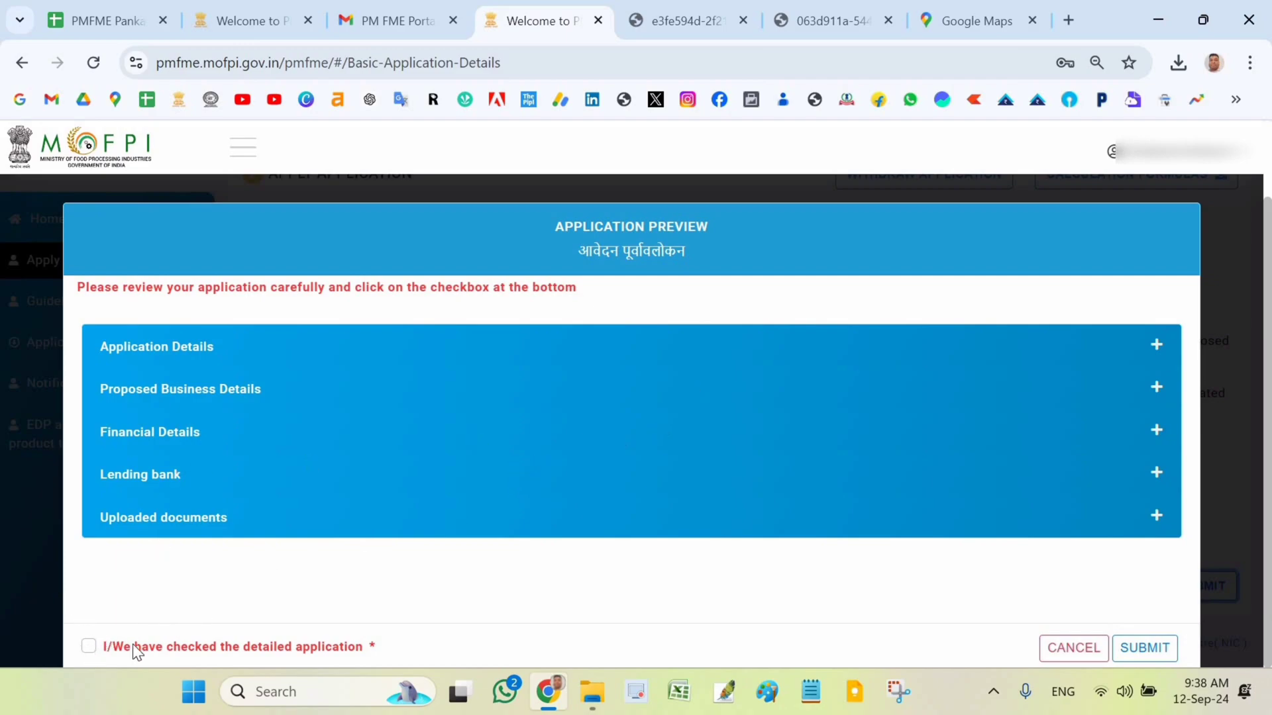
pyautogui.click(89, 647)
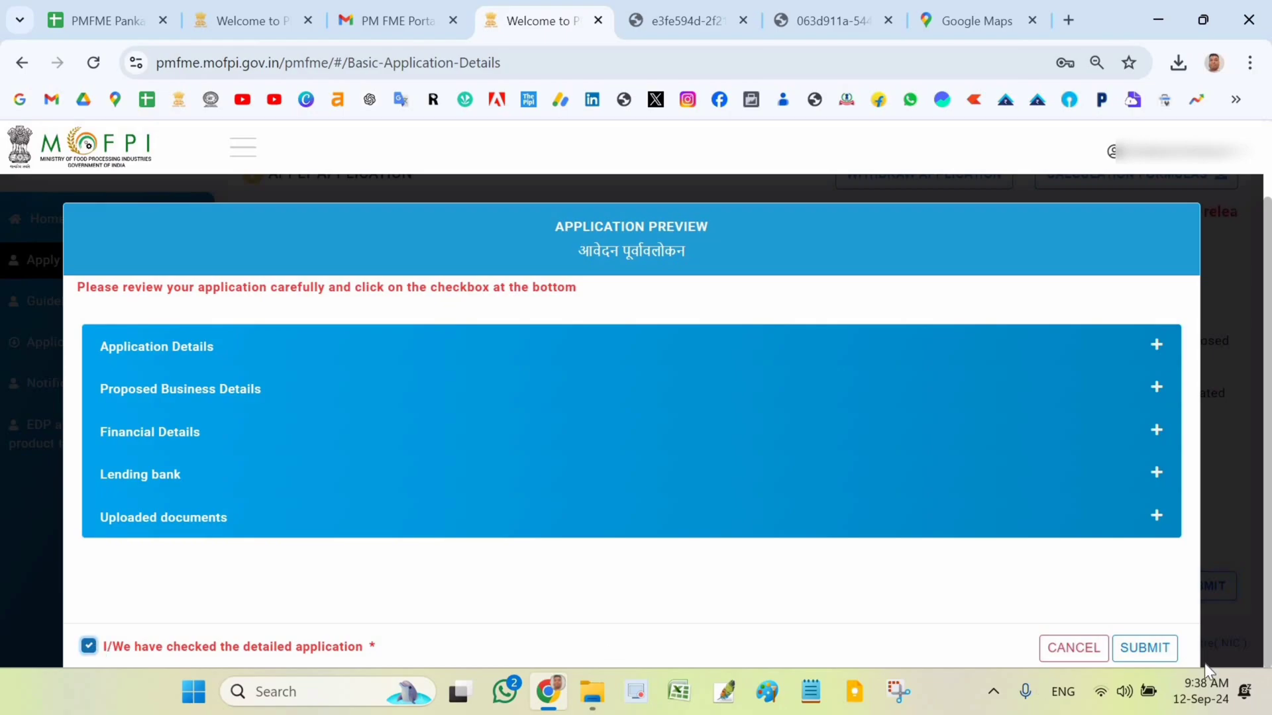
pyautogui.click(1139, 654)
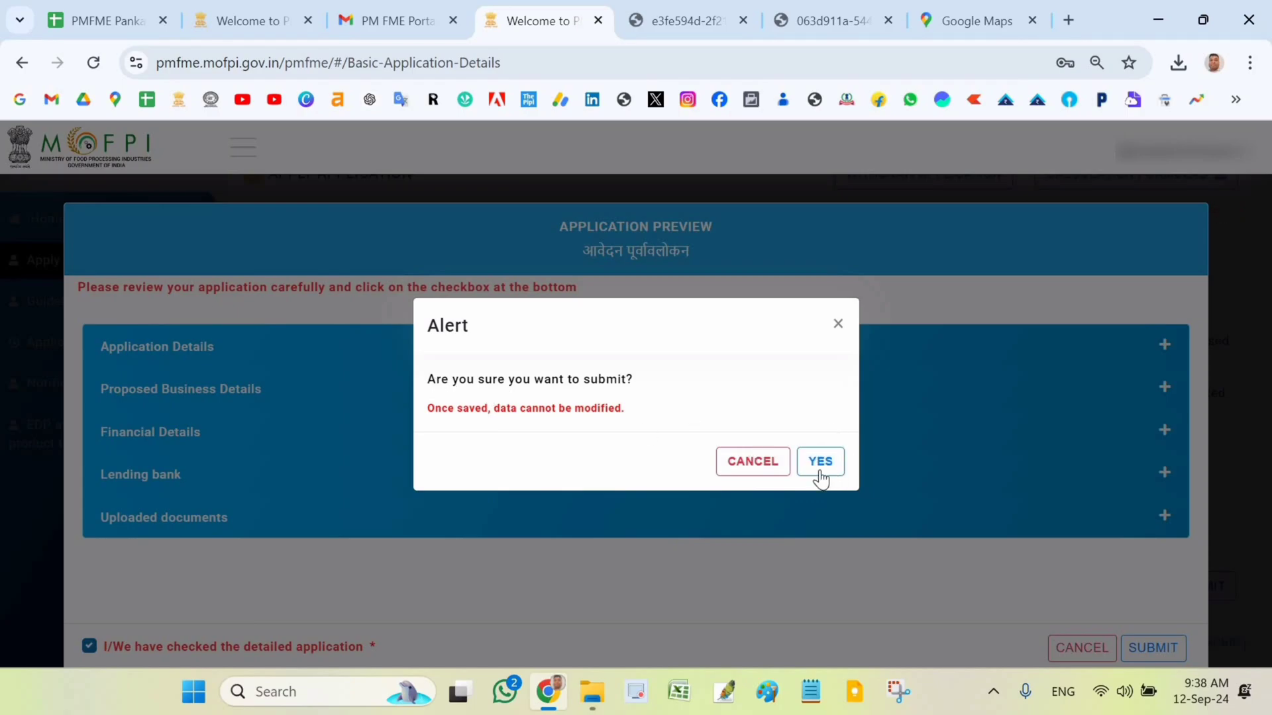
pyautogui.click(820, 467)
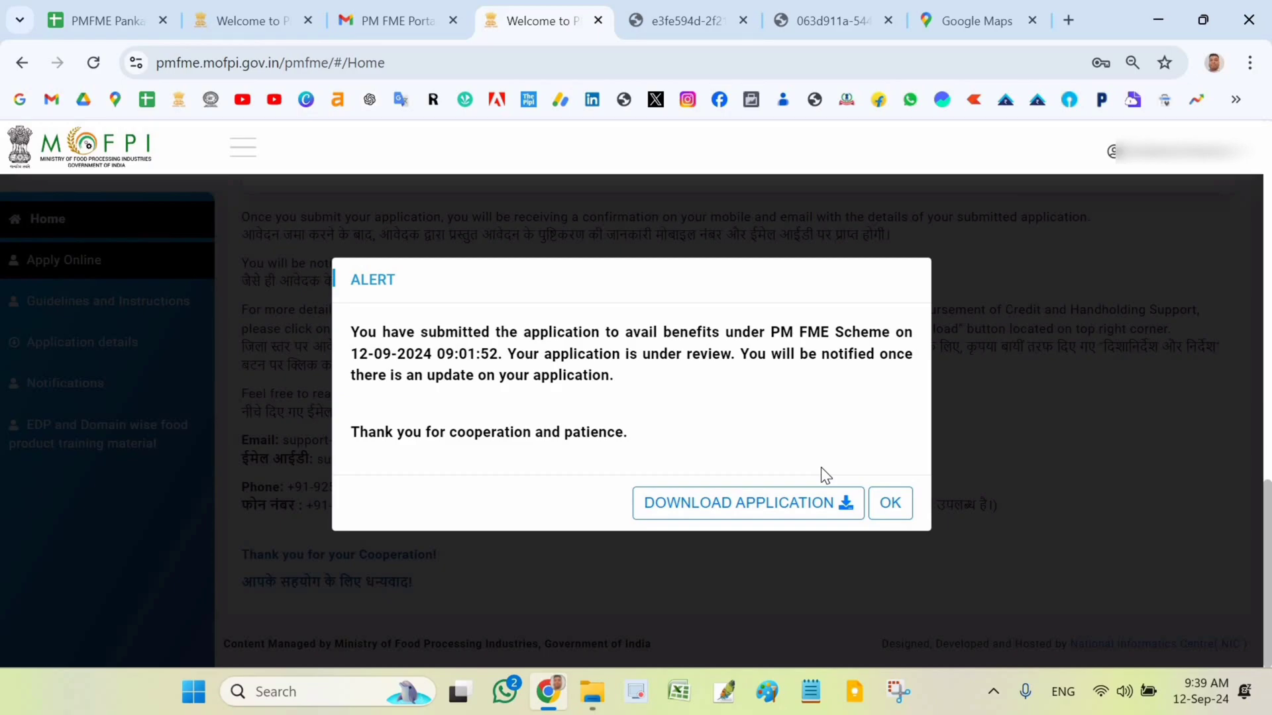
pyautogui.click(762, 499)
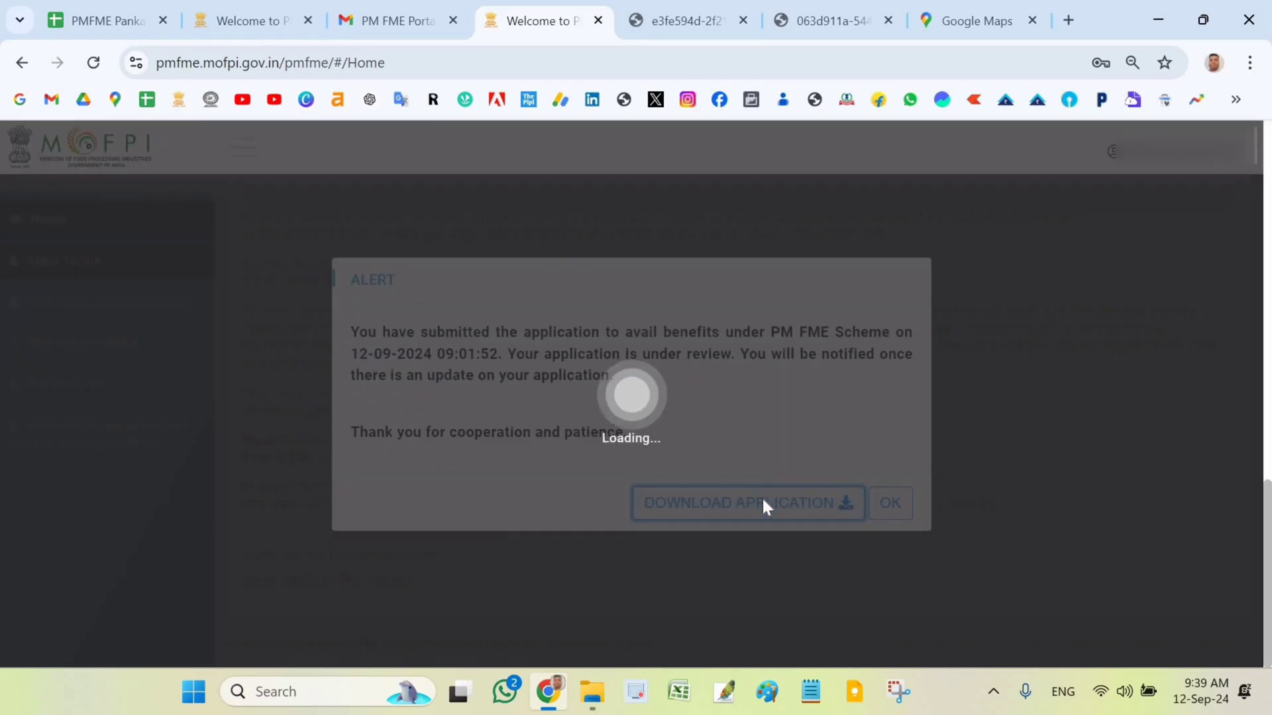